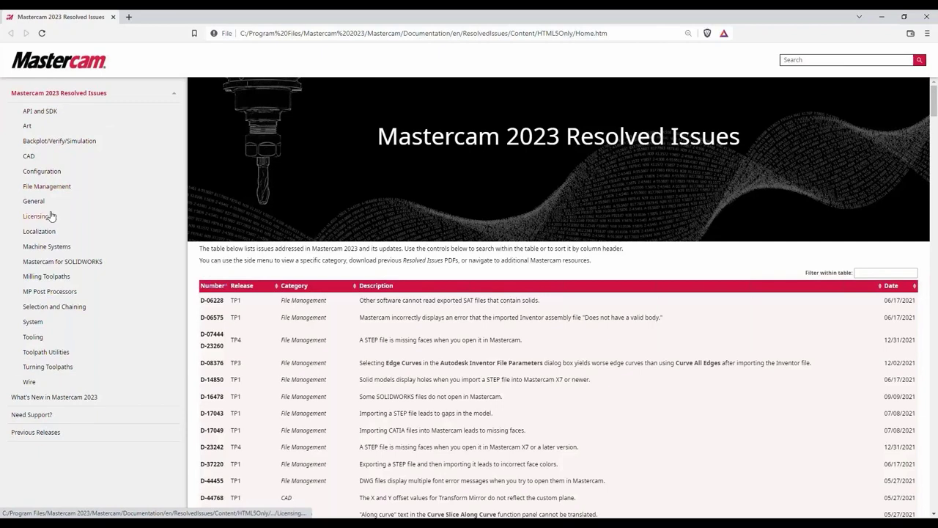
Review the Milling Toolpaths resolved issues and the Previous Releases page, and close the resolved issues documentation.
left_click(46, 275)
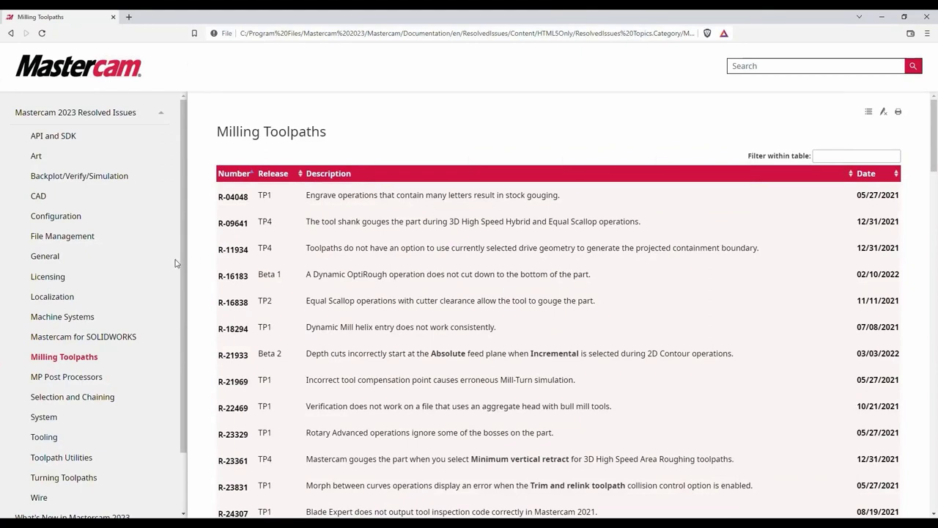
left_click_drag(184, 293, 186, 349)
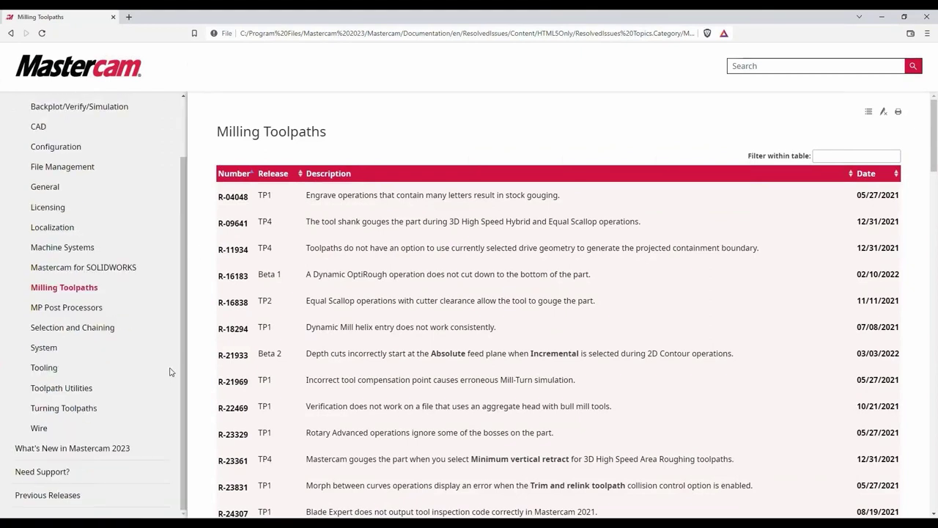
left_click(54, 493)
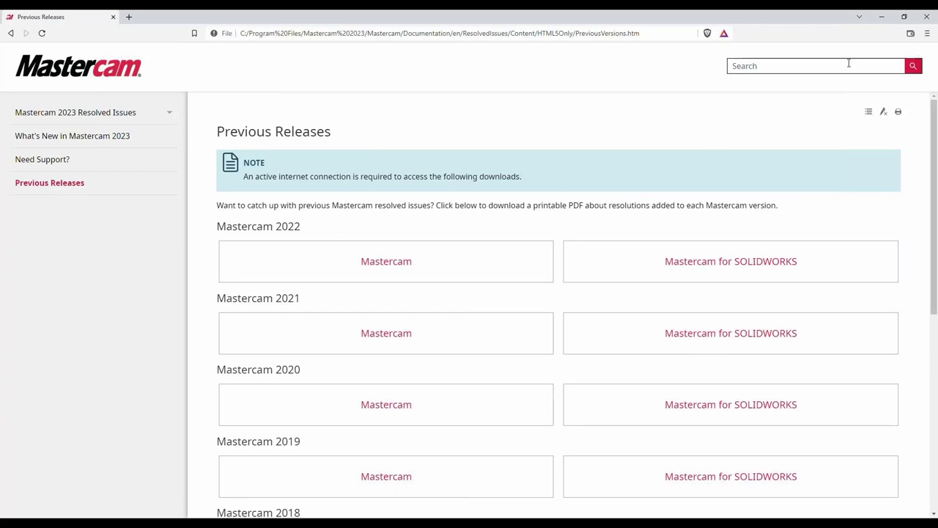
left_click(926, 16)
key("Escape")
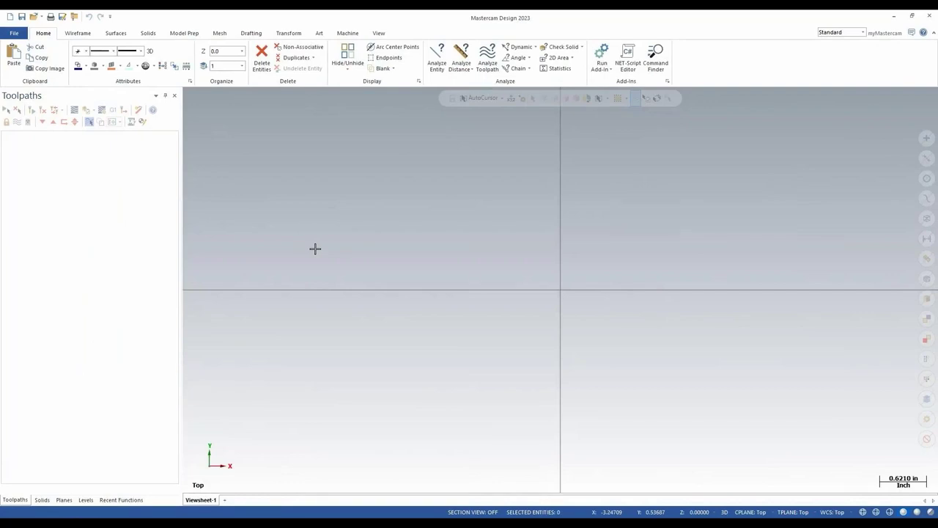
Check which machine definitions are available for the Lathe, Mill-Turn, Wire and Router machine types.
left_click(349, 34)
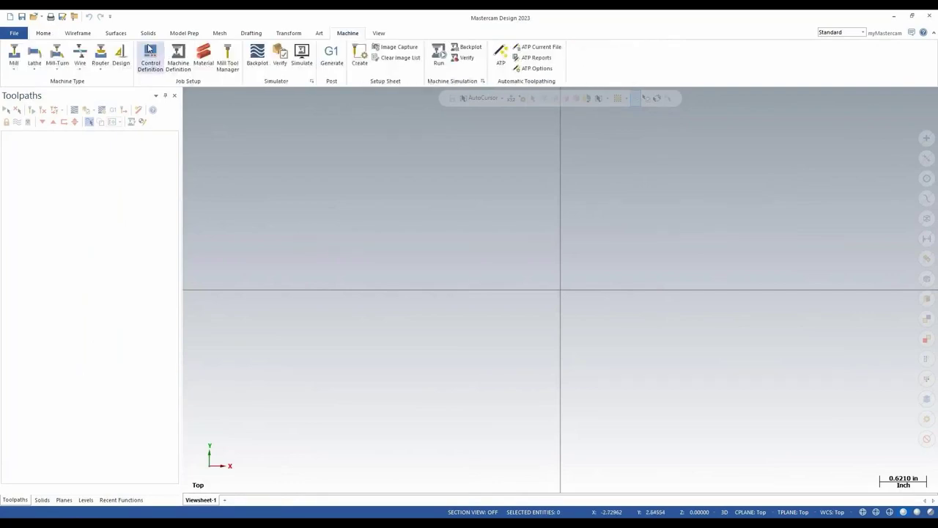
left_click(36, 70)
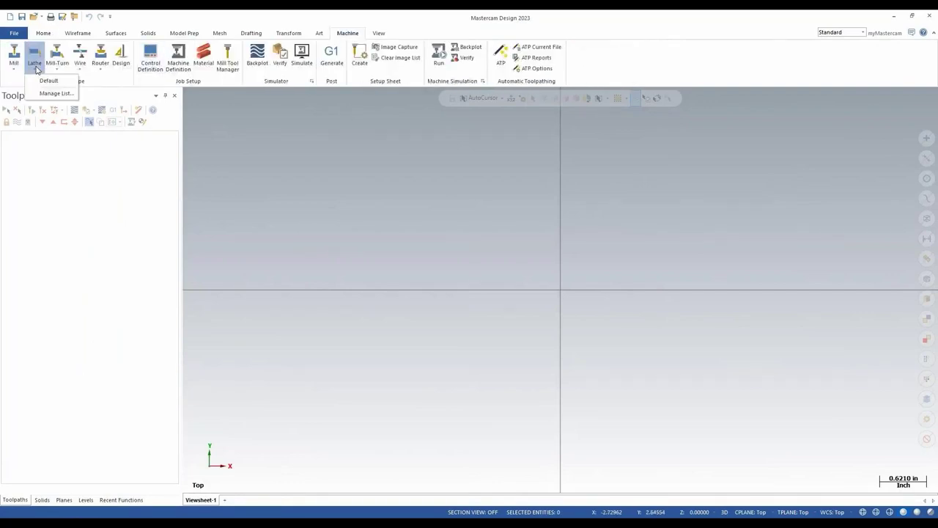
left_click(69, 70)
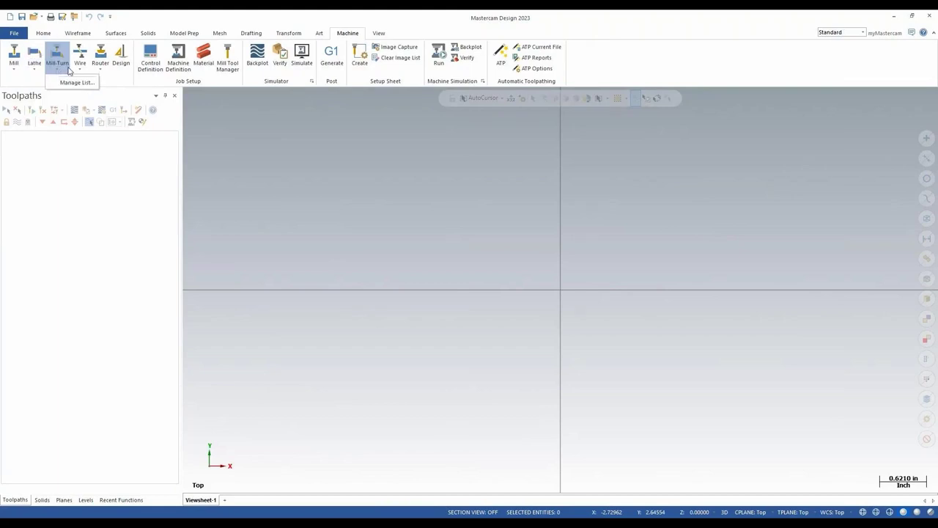
left_click(80, 70)
left_click(100, 71)
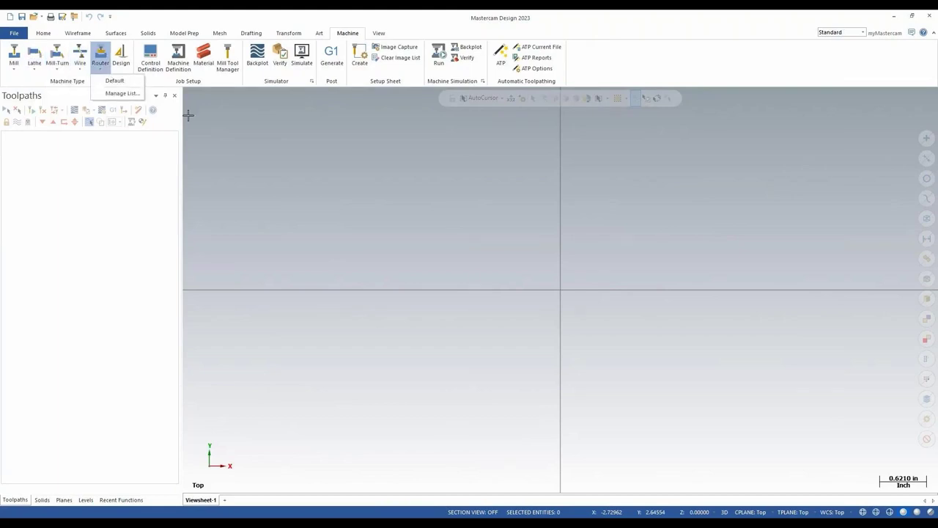
left_click(273, 251)
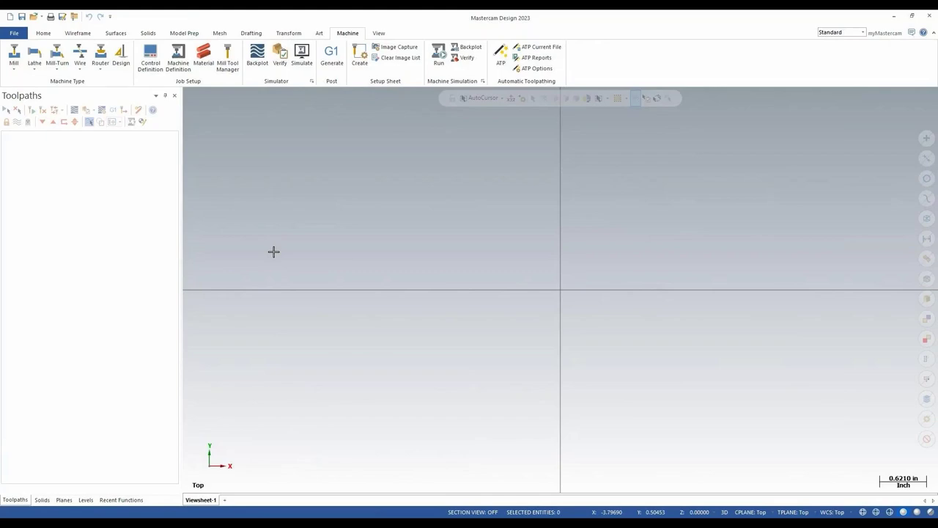
Start an Advanced migration in the Migration Wizard, including both the shared Mastercam files and my Mastercam files.
left_click(14, 33)
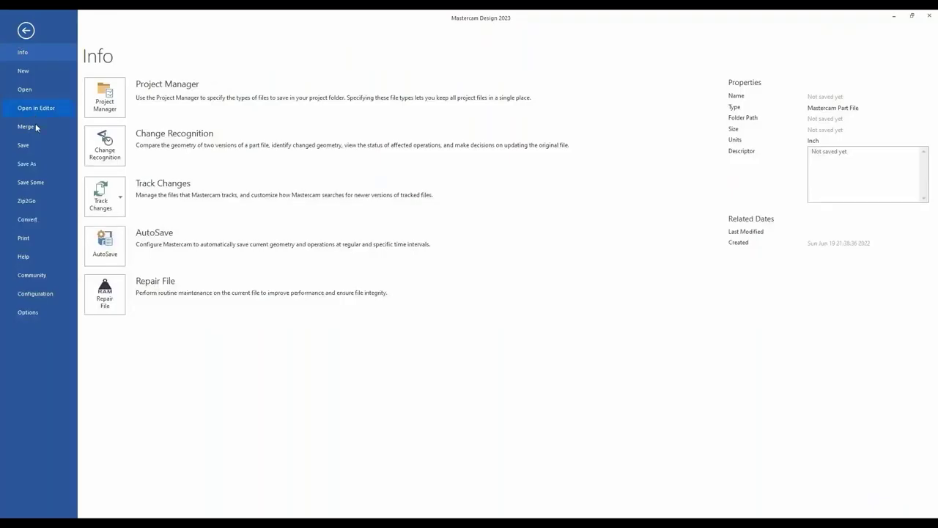
left_click(30, 219)
left_click(107, 100)
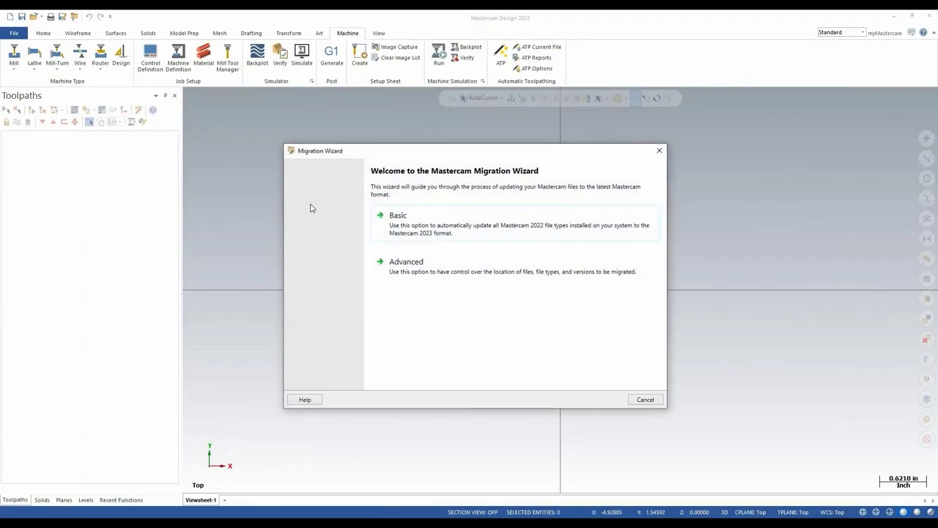
left_click(431, 271)
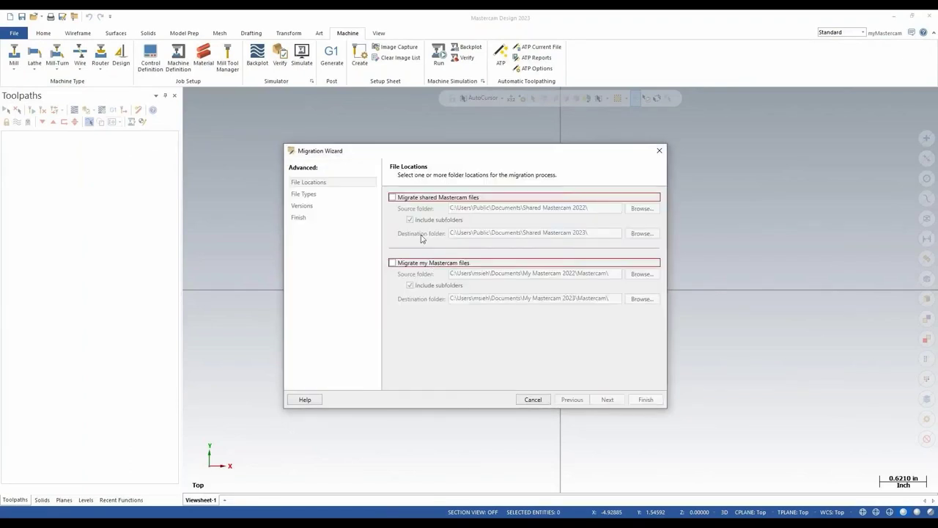
left_click(393, 198)
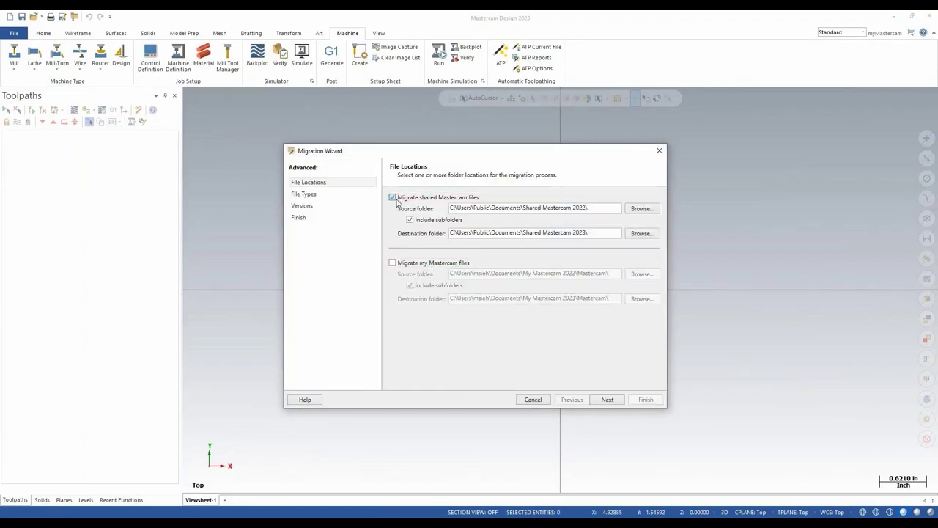
left_click(393, 263)
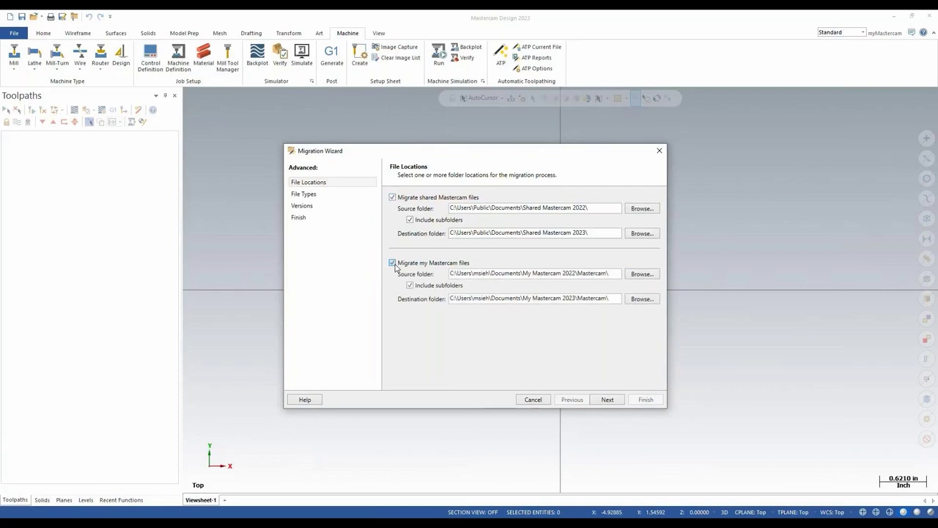
left_click(607, 402)
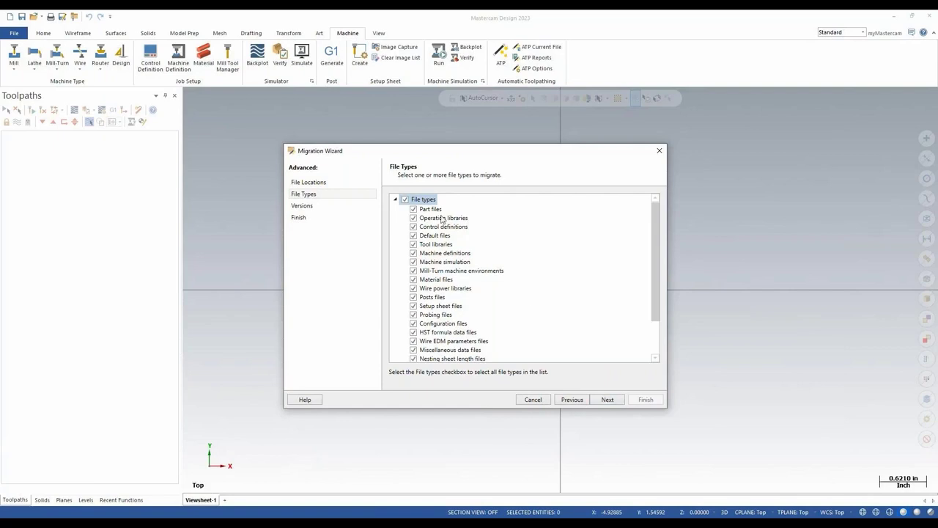
Limit the file types to migrate to control definitions, machine definitions, posts files and configuration files.
left_click(404, 200)
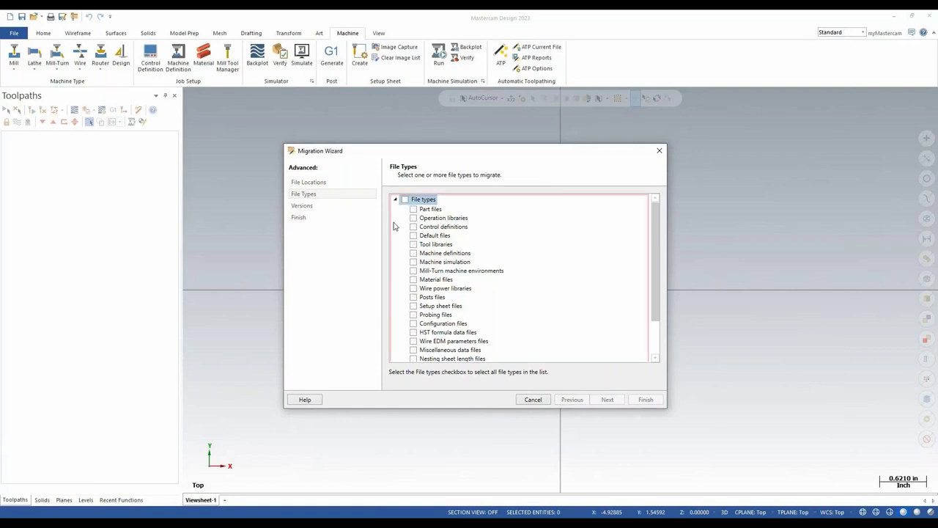
left_click(414, 228)
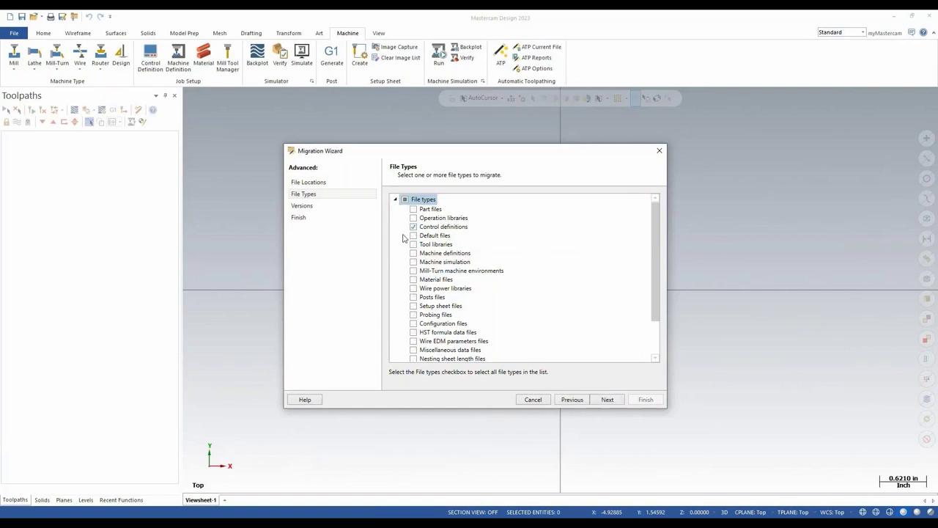
left_click(412, 254)
left_click(413, 297)
left_click(413, 323)
left_click(607, 401)
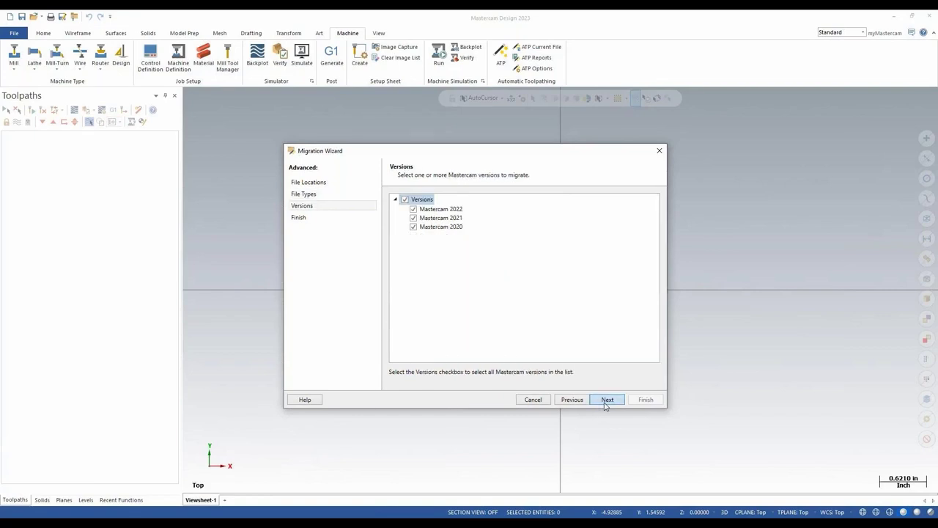
Restrict the migrated versions to Mastercam 2022, run the migration and skip viewing the results.
left_click(412, 218)
left_click(414, 227)
left_click(606, 399)
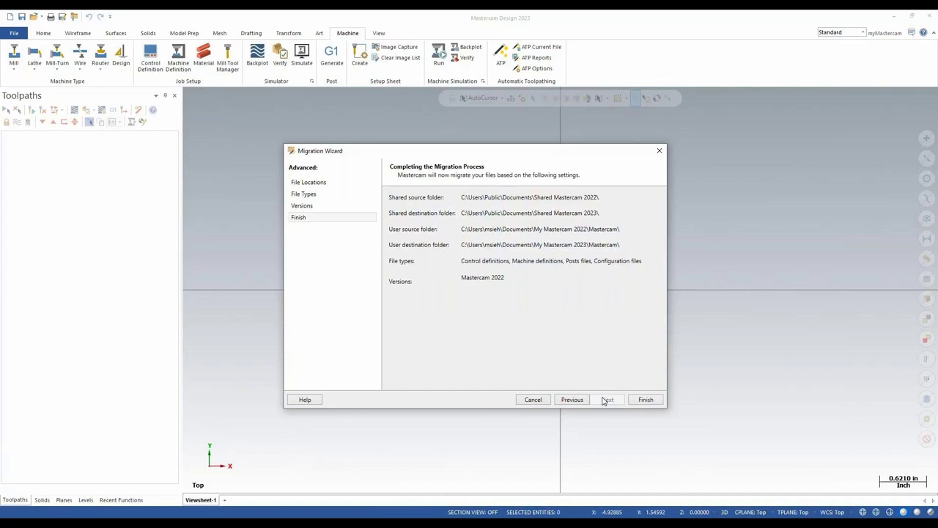
left_click(645, 400)
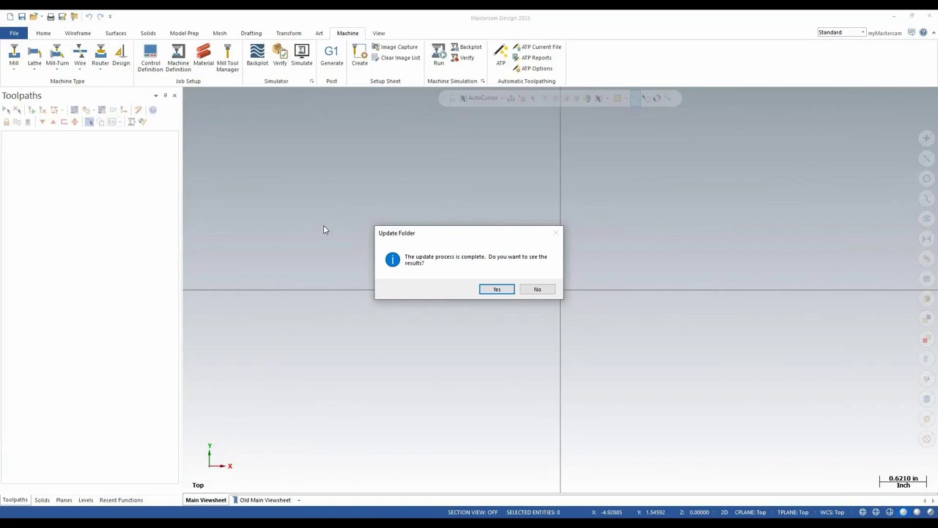
left_click(539, 291)
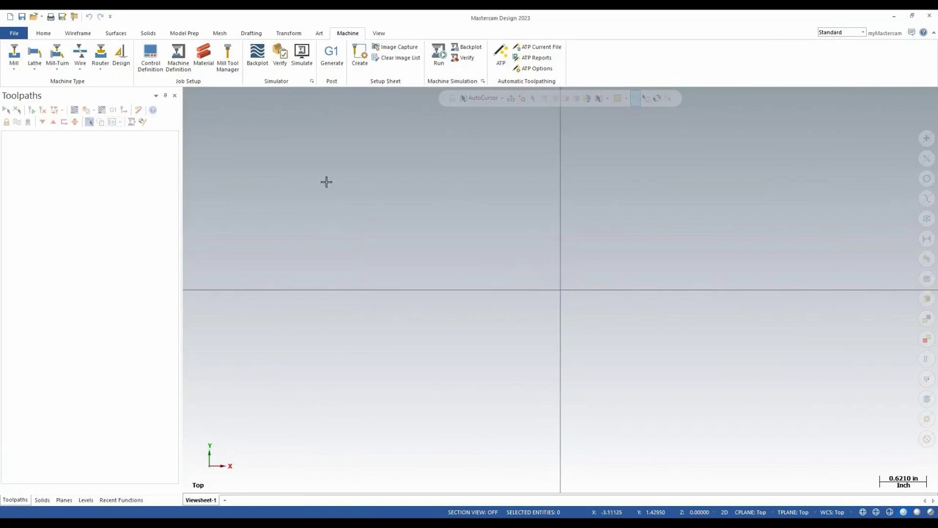
Check the Mill, Mill-Turn and Wire machine lists for the migrated machine definitions.
left_click(11, 70)
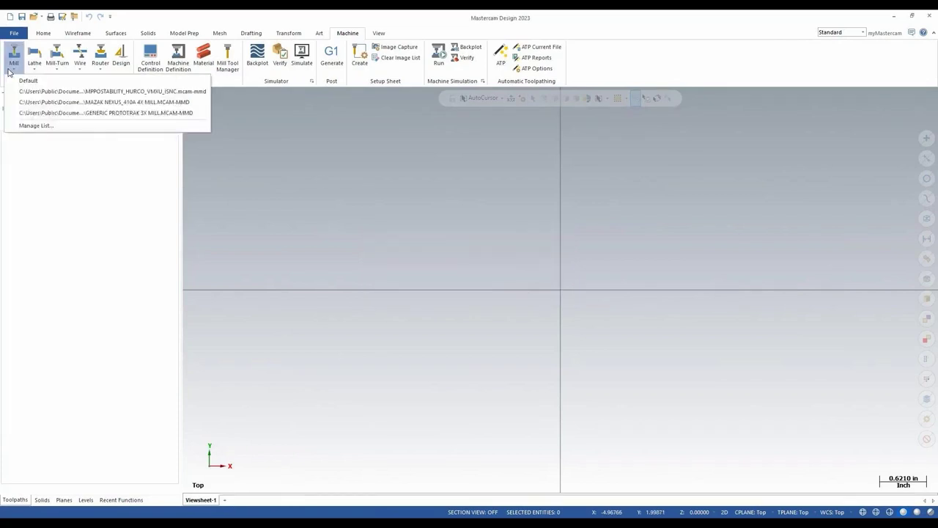
left_click(57, 71)
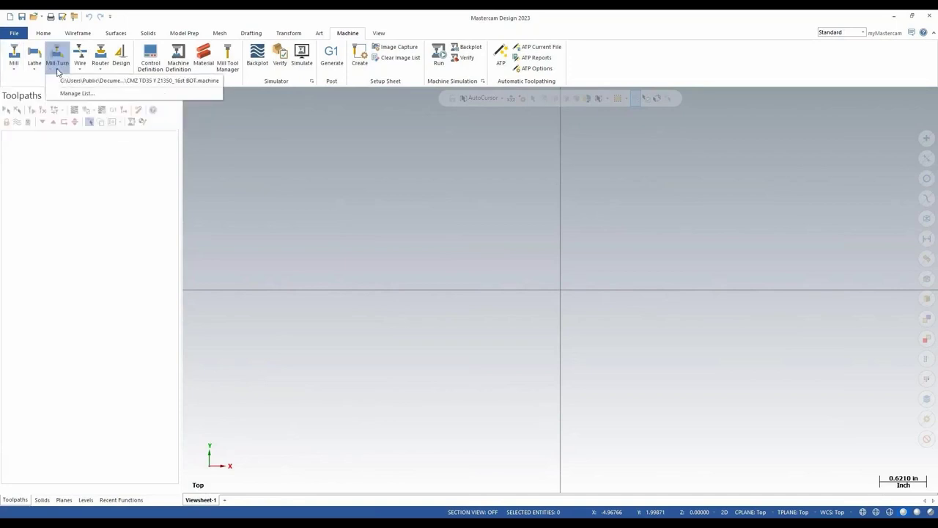
left_click(80, 70)
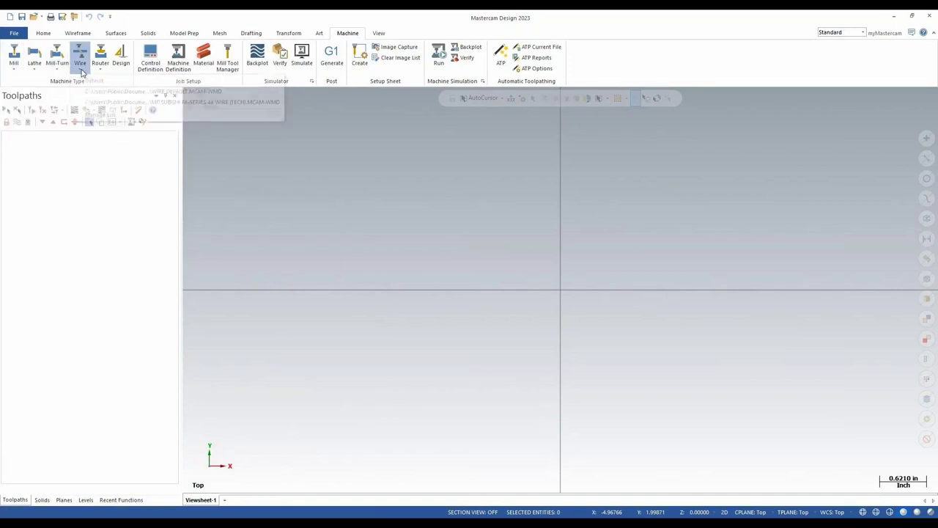
left_click(279, 188)
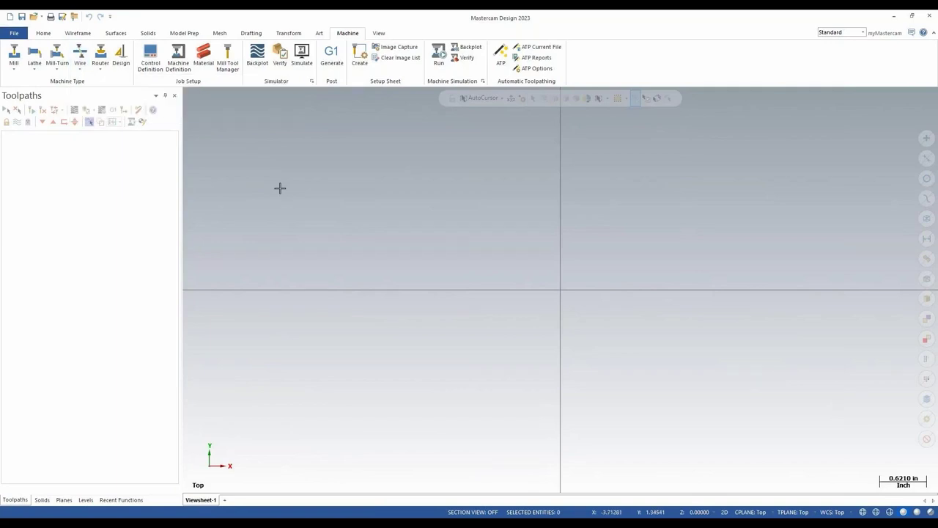
Open the recent part Spacer Plate - 3 Zip2Go Create.mcam and start importing toolpath operations after the Lang pattern's tap operation.
left_click(42, 18)
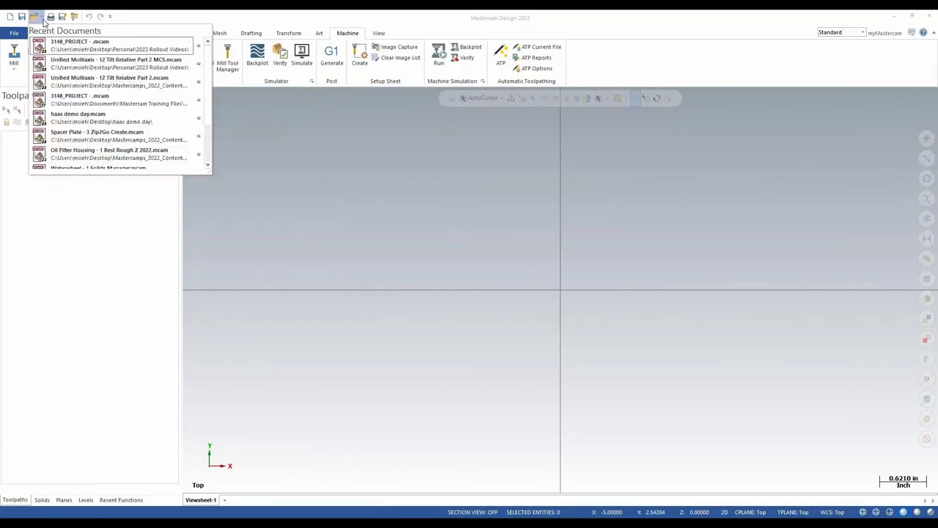
left_click(72, 137)
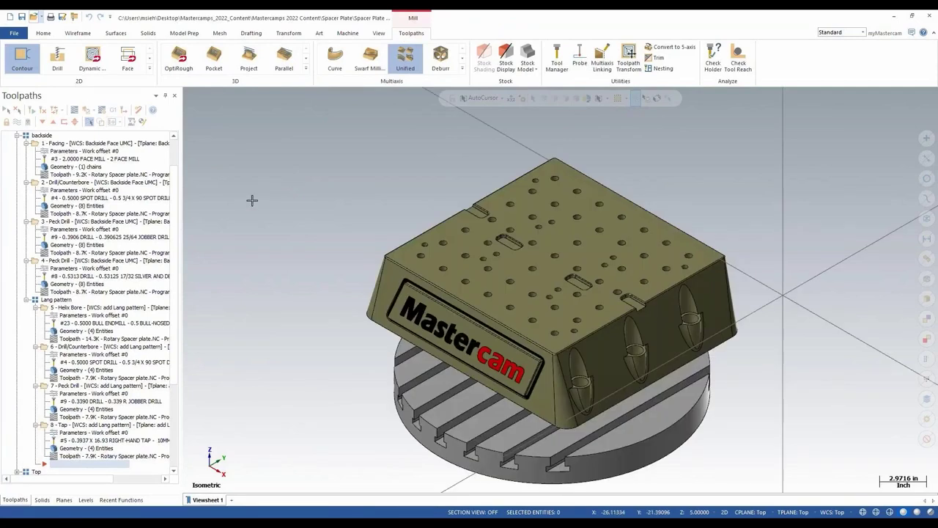
scroll(174, 194, "down", 5)
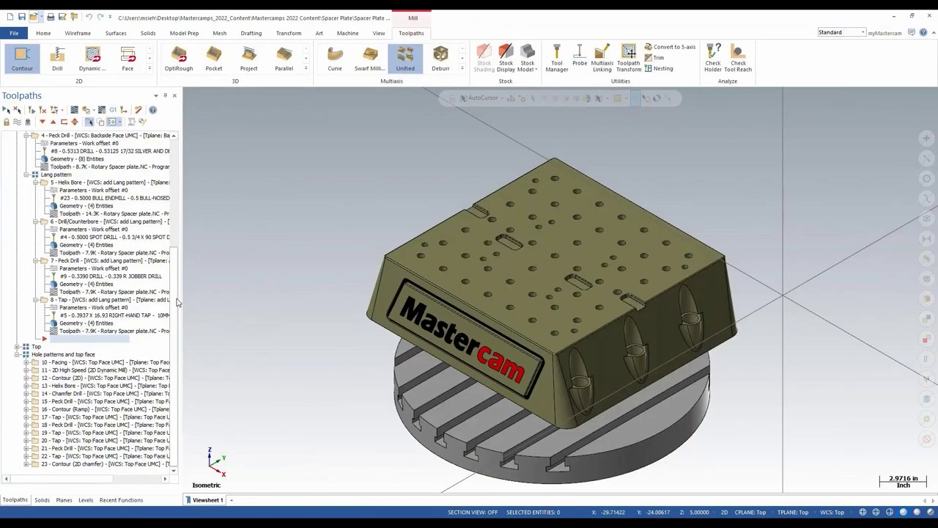
right_click(86, 342)
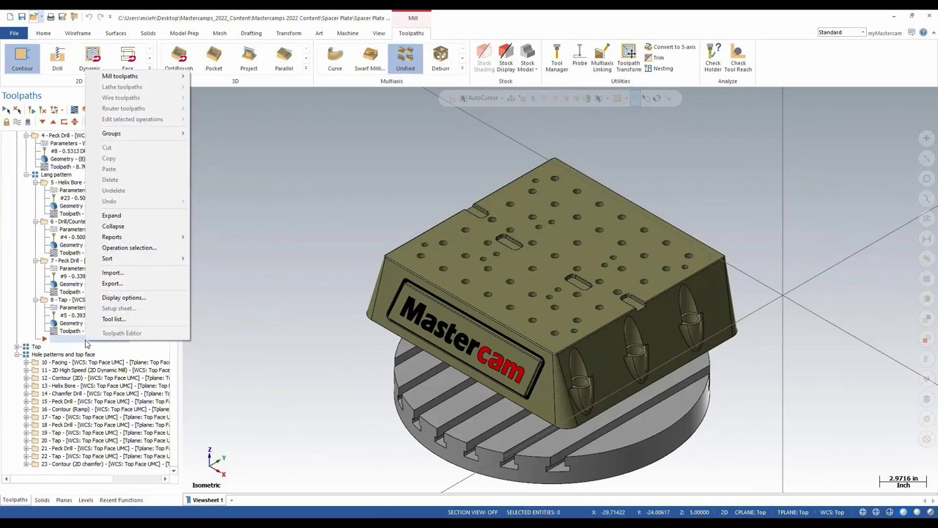
left_click(116, 272)
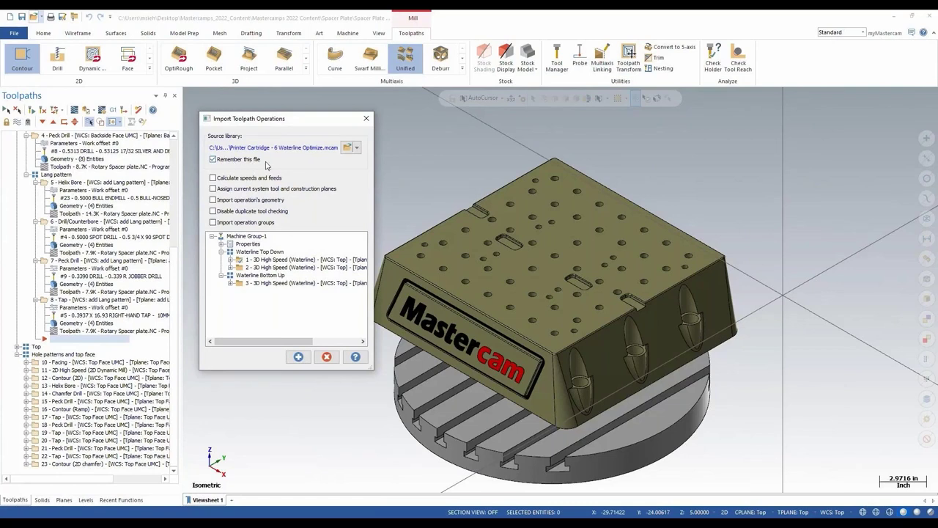
Set the import source library to Unified Multiaxis - 12 Tilt Relative Part 2 MCS.mcam from the 2023 Rollout Videos folder.
left_click(359, 148)
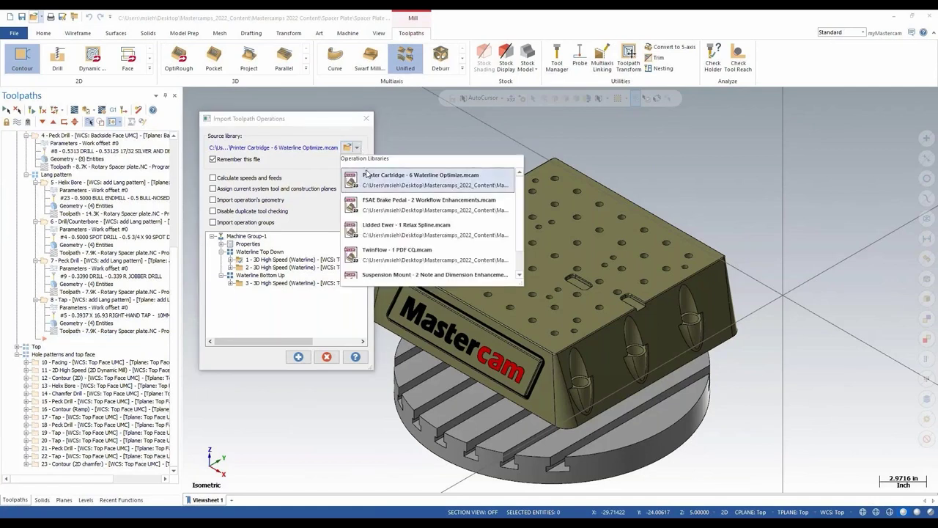
left_click(349, 149)
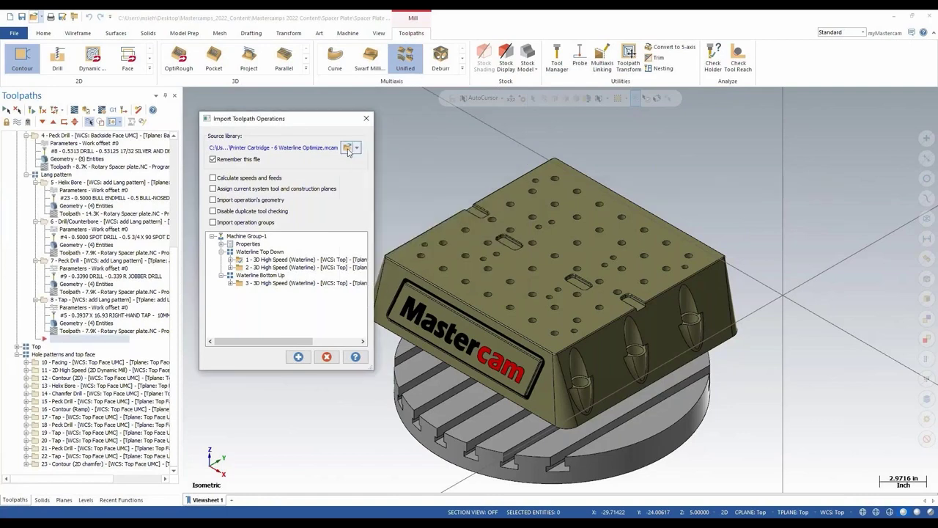
left_click(348, 148)
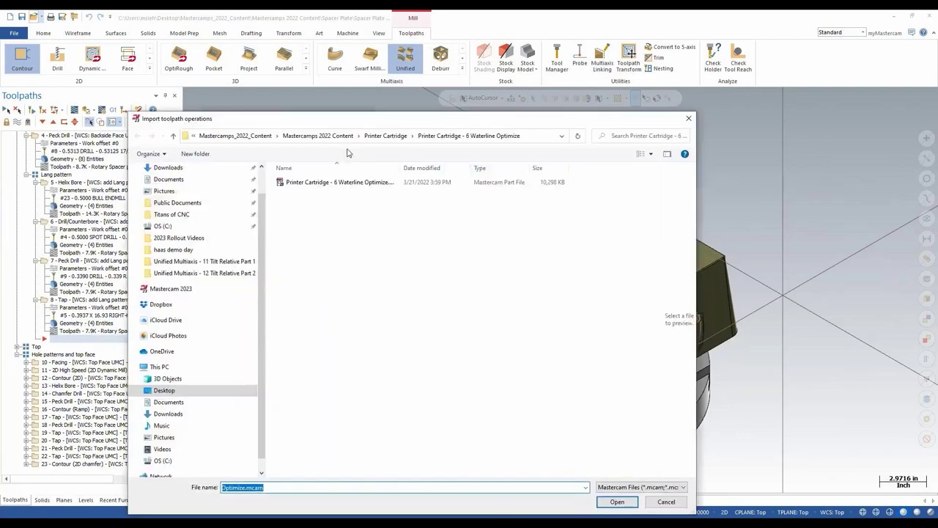
left_click(236, 240)
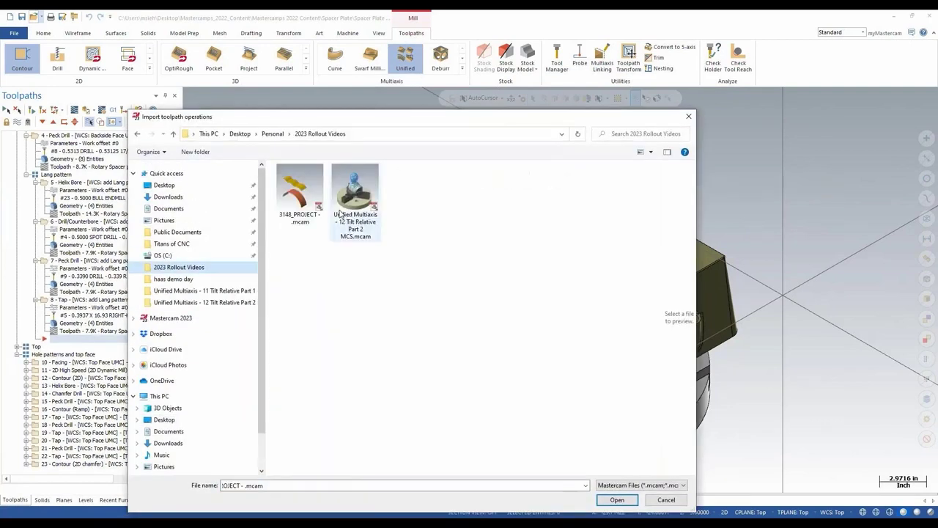
left_click(348, 205)
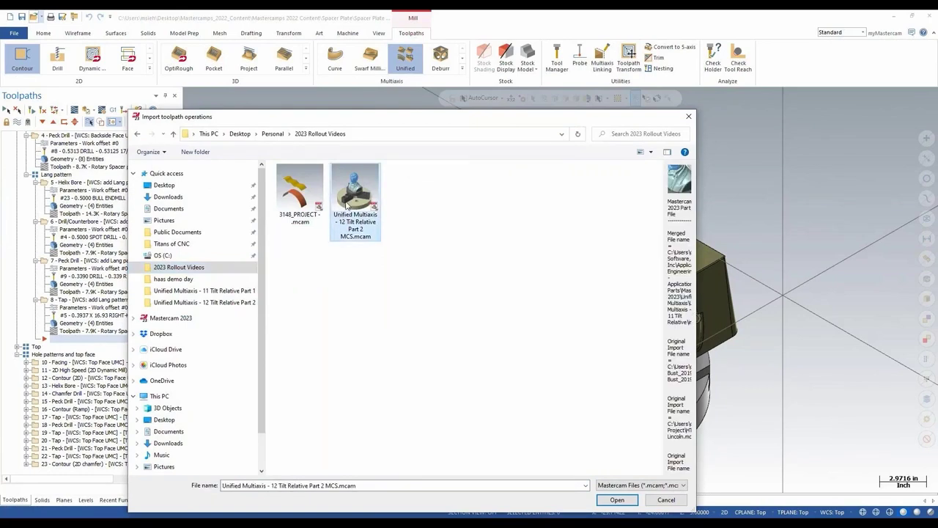
left_click(617, 500)
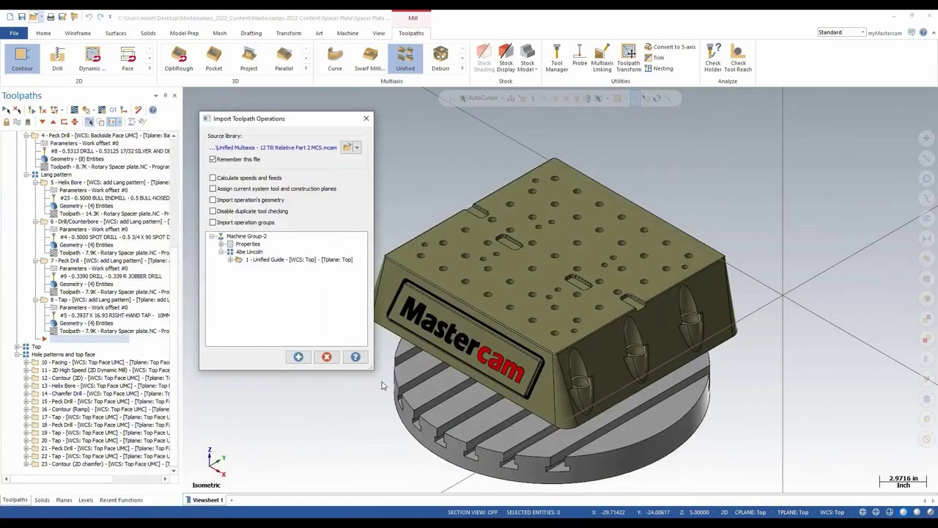
Import the Unified Guide operation from the Abe Lincoln group, then check the recent operation libraries and close the import.
left_click(290, 261)
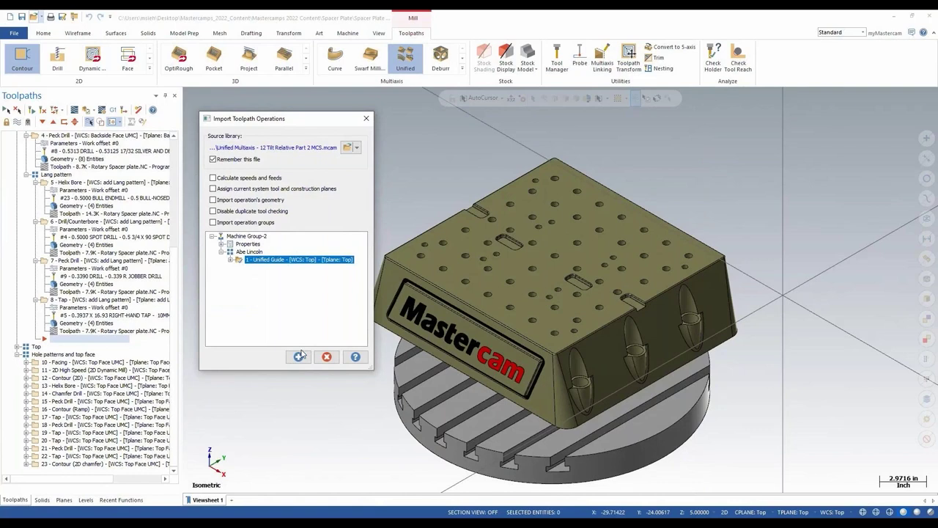
left_click(299, 356)
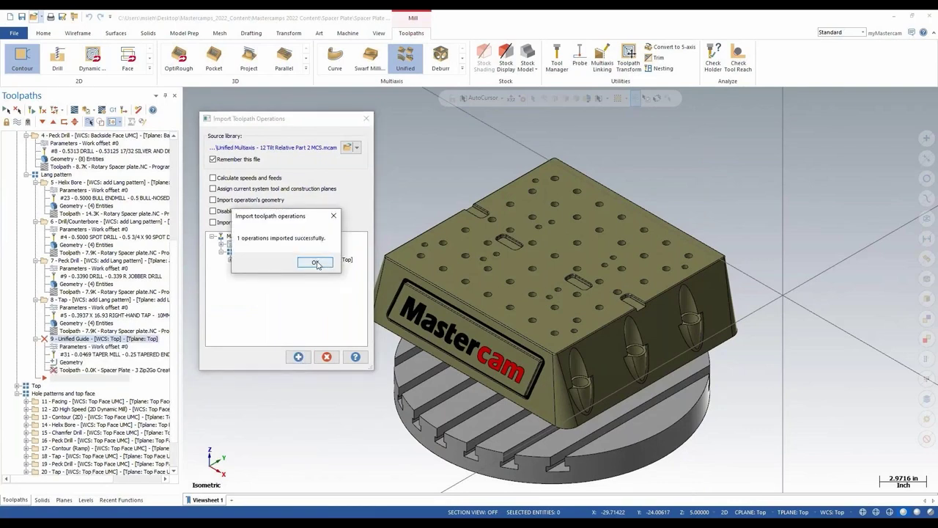
left_click(316, 262)
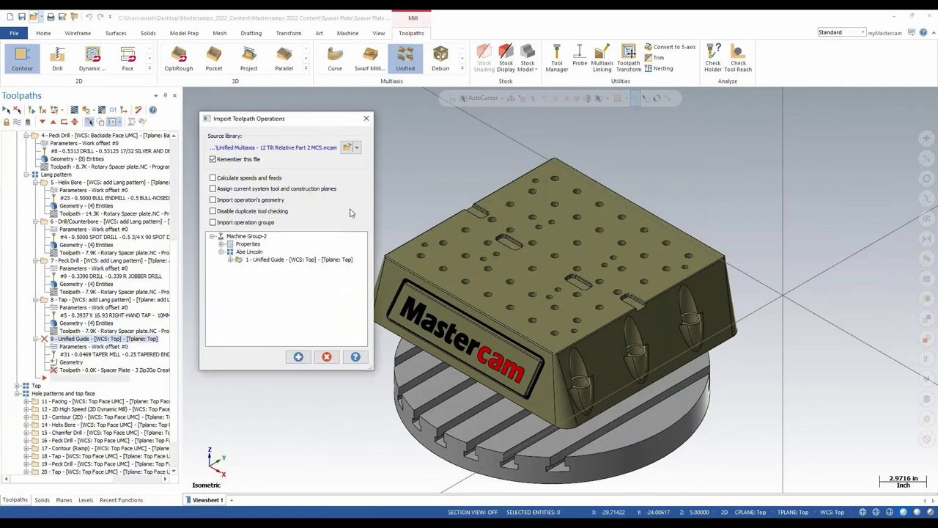
left_click(358, 149)
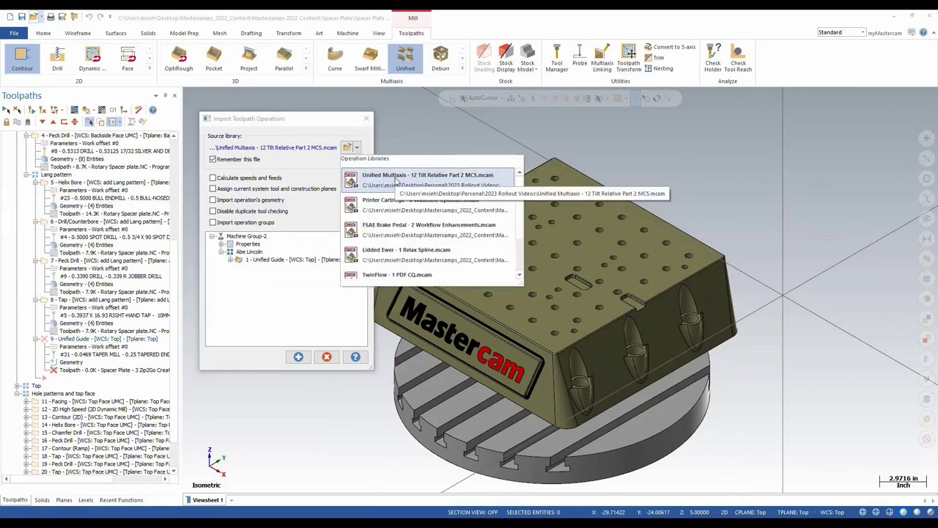
left_click(325, 356)
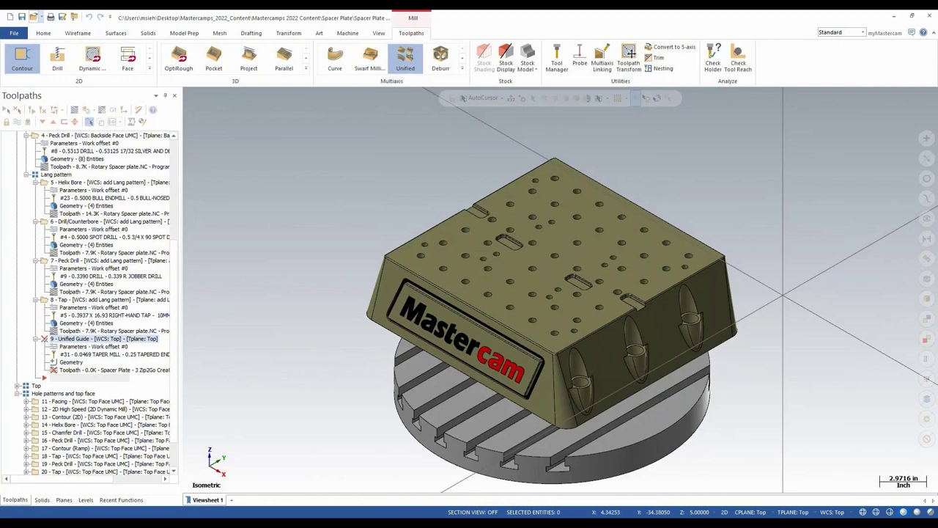
Pin the first Unified Multiaxis - 12 Tilt Relative part, 3105_EXTEND1.mcam and Spacer Plate - 3 Zip2Go Create.mcam in the Mastercam 2023 taskbar recent files.
right_click(491, 523)
mouse_move(491, 524)
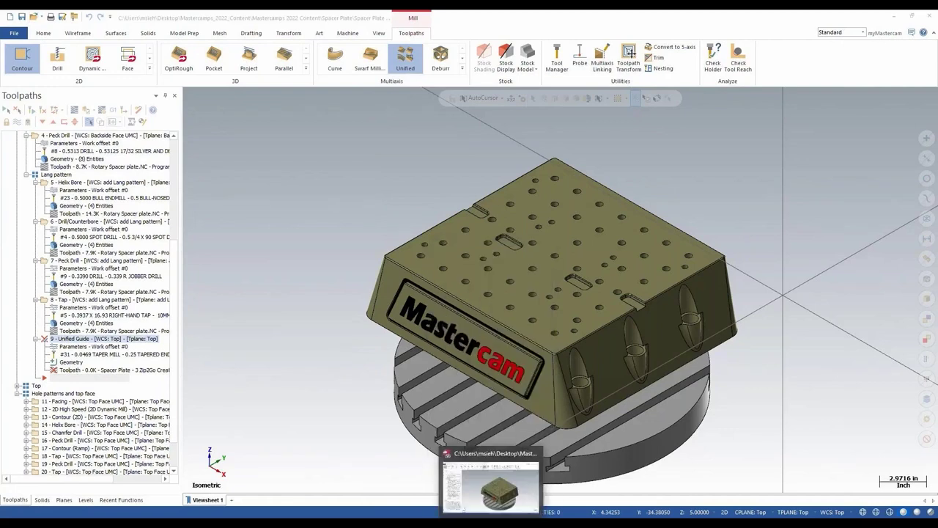
right_click(491, 524)
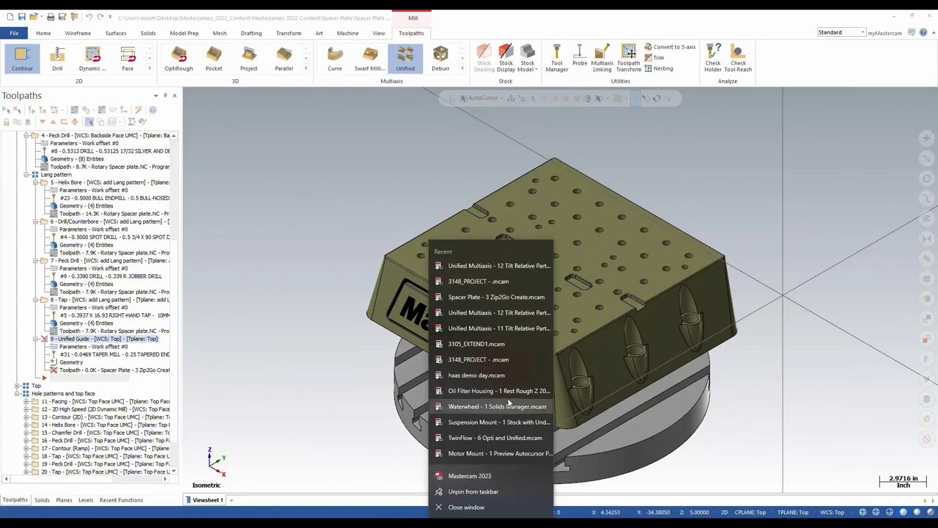
left_click(545, 266)
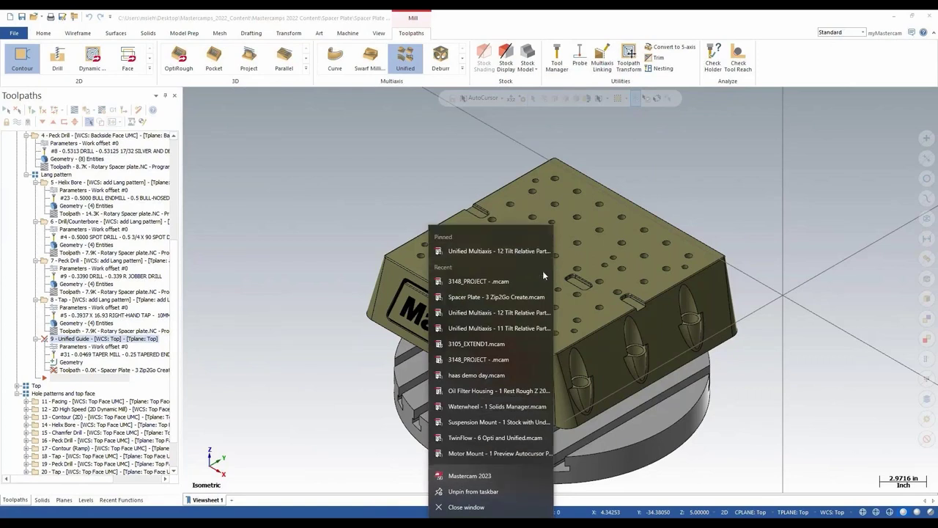
left_click(545, 344)
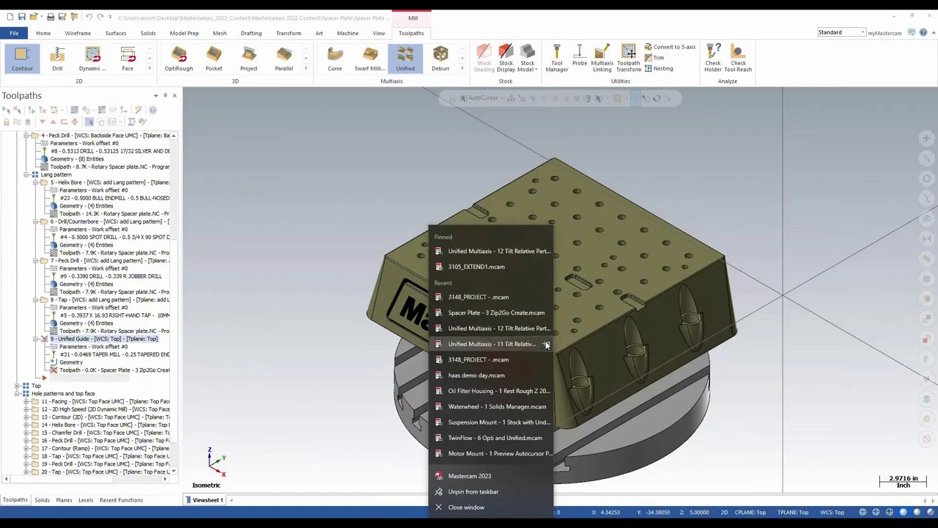
left_click(547, 314)
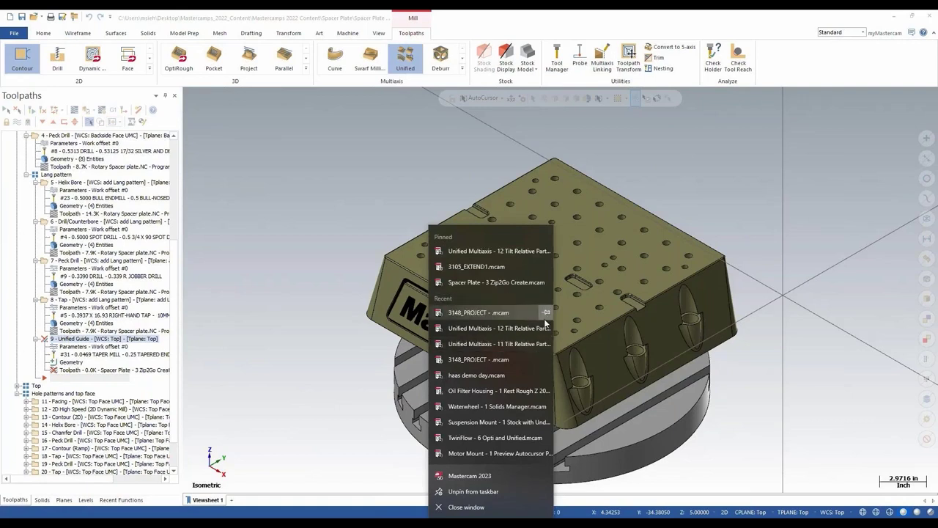
Check the taskbar recent-file lists of Mastercam 2022 and Mastercam 2021 for comparison with Mastercam 2023.
right_click(514, 523)
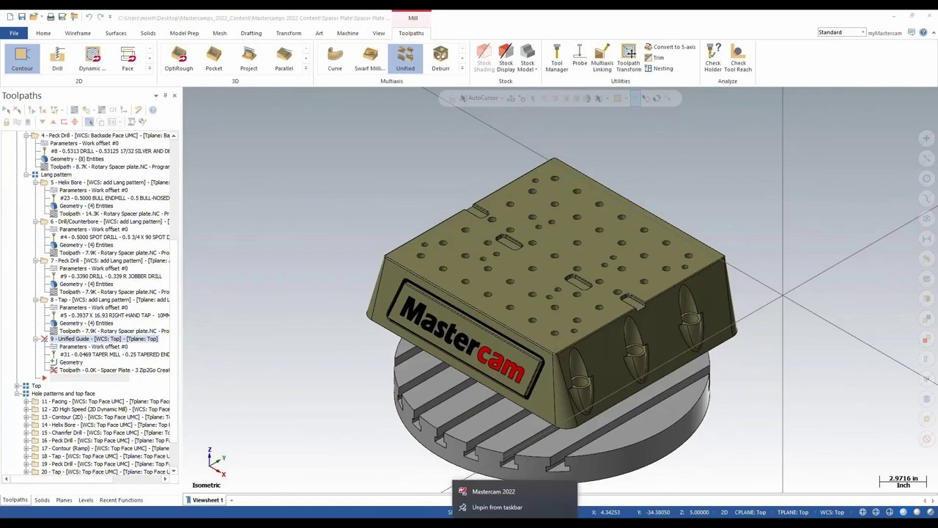
right_click(538, 523)
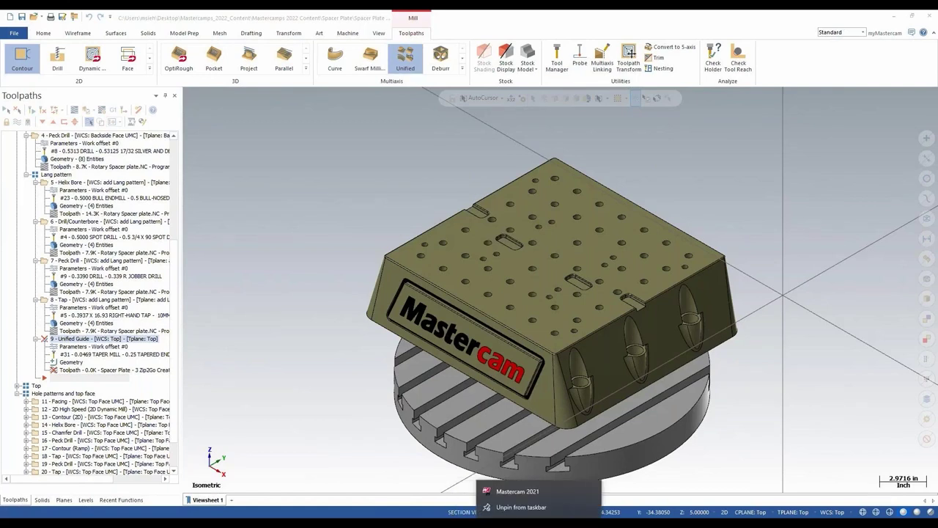
right_click(563, 524)
key("Escape")
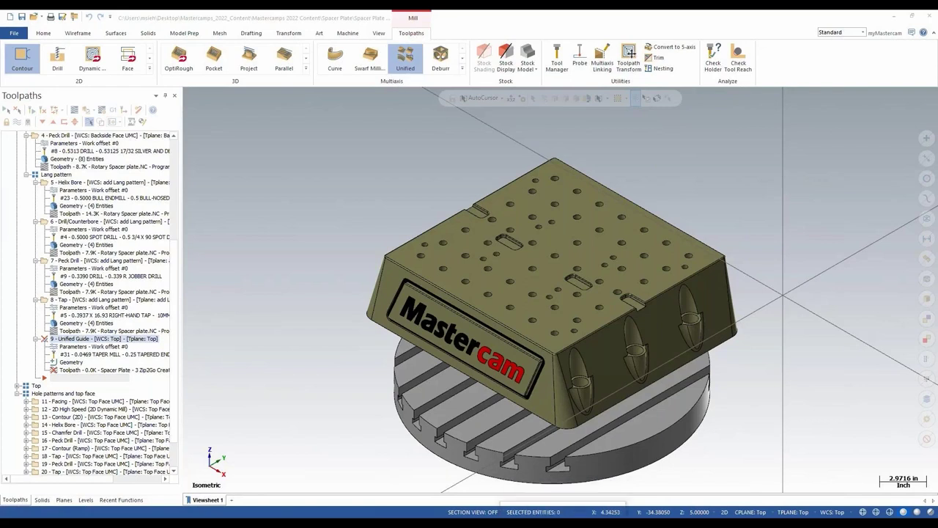
right_click(491, 523)
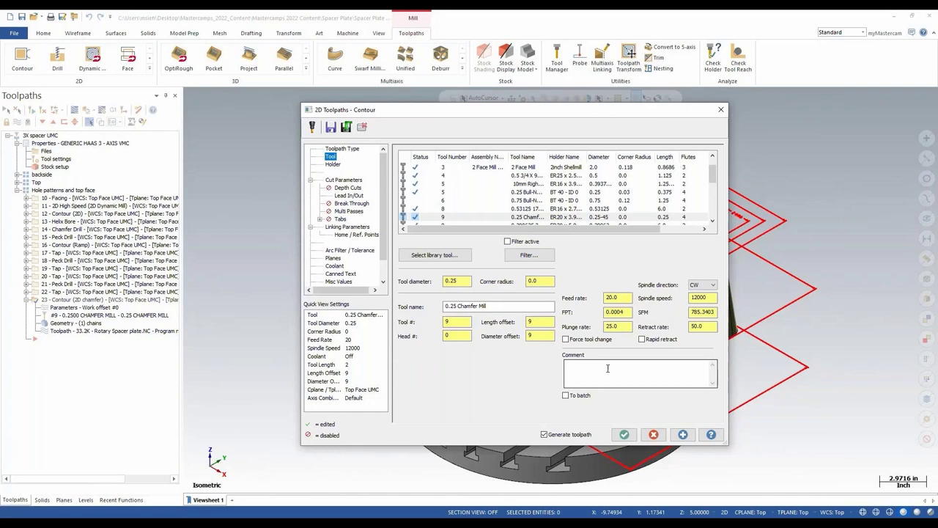
Accept the 2D chamfer contour's toolpath parameters and switch the part to the Top view.
left_click(623, 435)
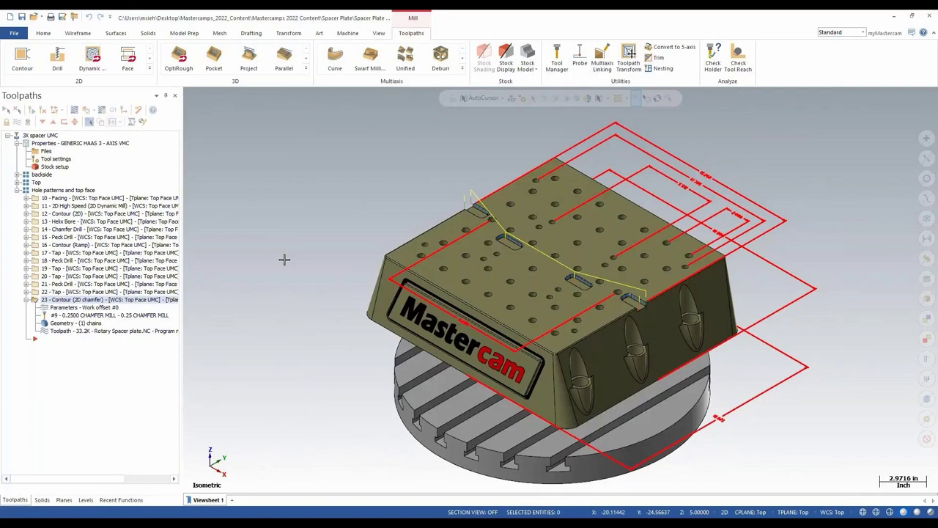
right_click(284, 259)
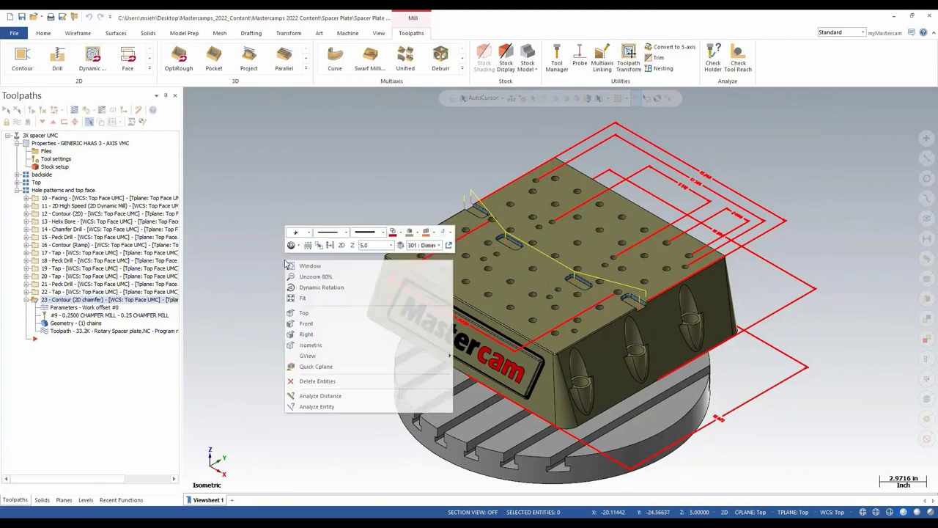
left_click(313, 313)
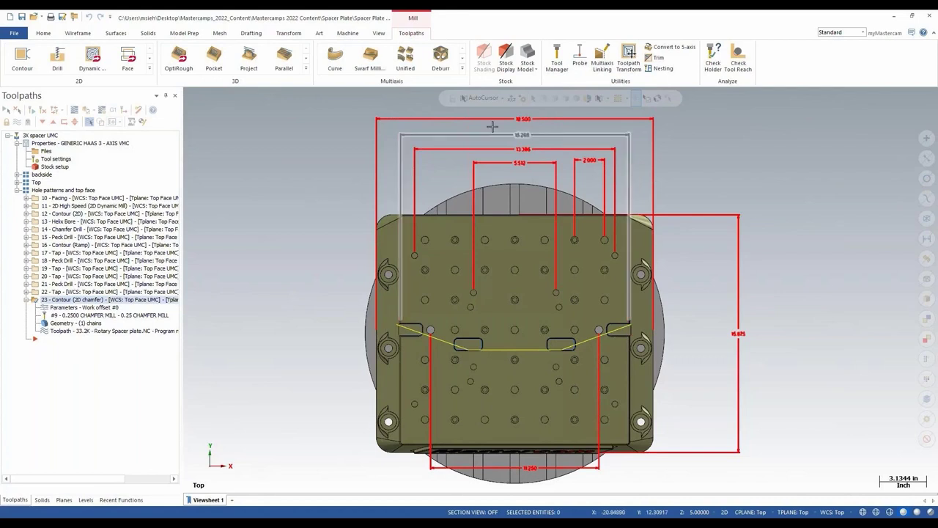
Set the text height of the 18.500 overall width dimension to 0.75 and move the dimension slightly farther above the part.
left_click(538, 118)
double_click(537, 118)
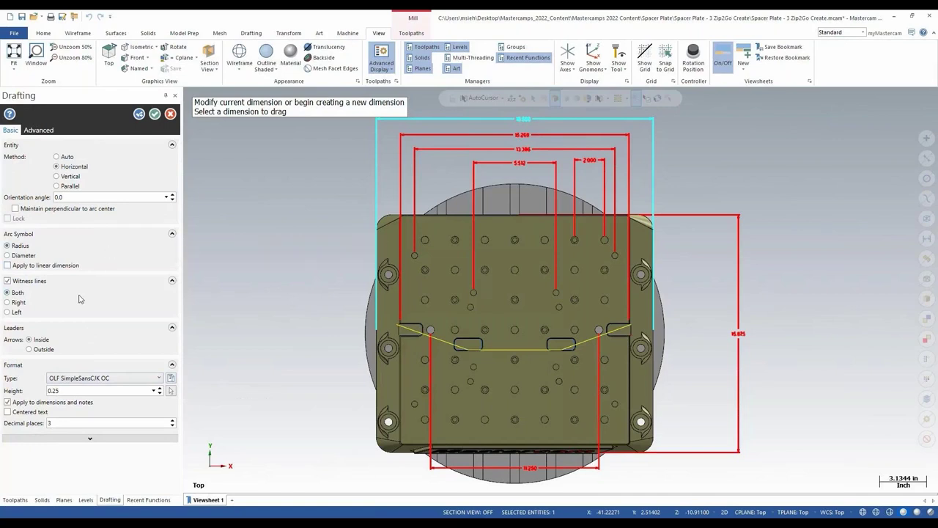
left_click(75, 391)
type("0.75")
key("Return")
left_click(531, 122)
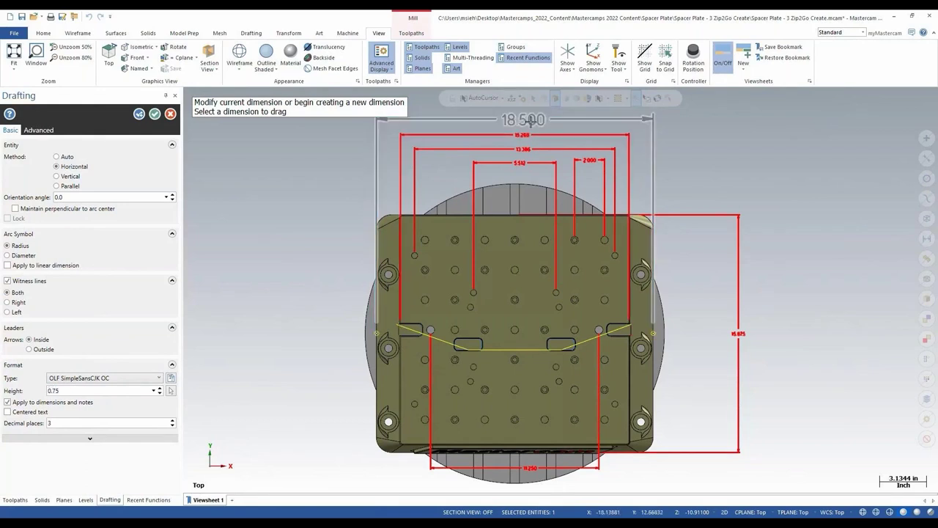
left_click(529, 113)
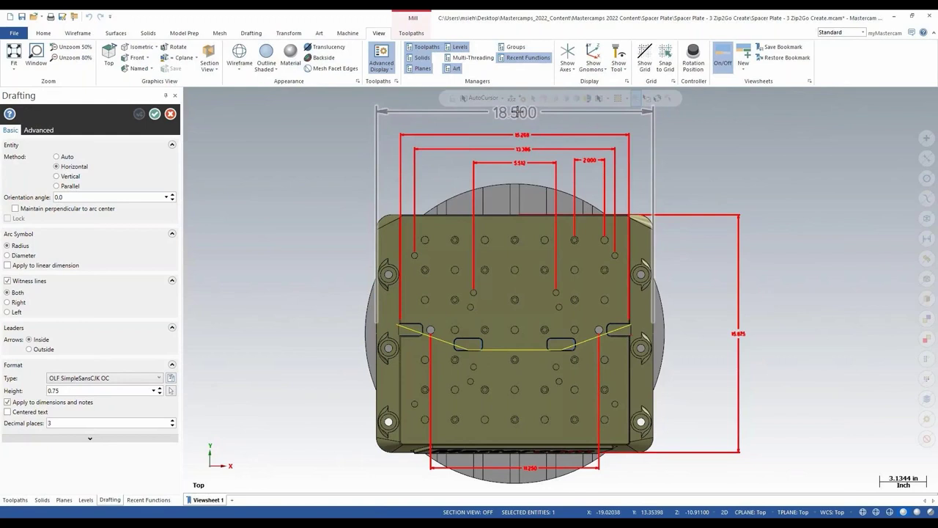
Move the 15.268 dimension slightly farther from the part and set its text height to 0.5.
scroll(338, 348, "down", 2)
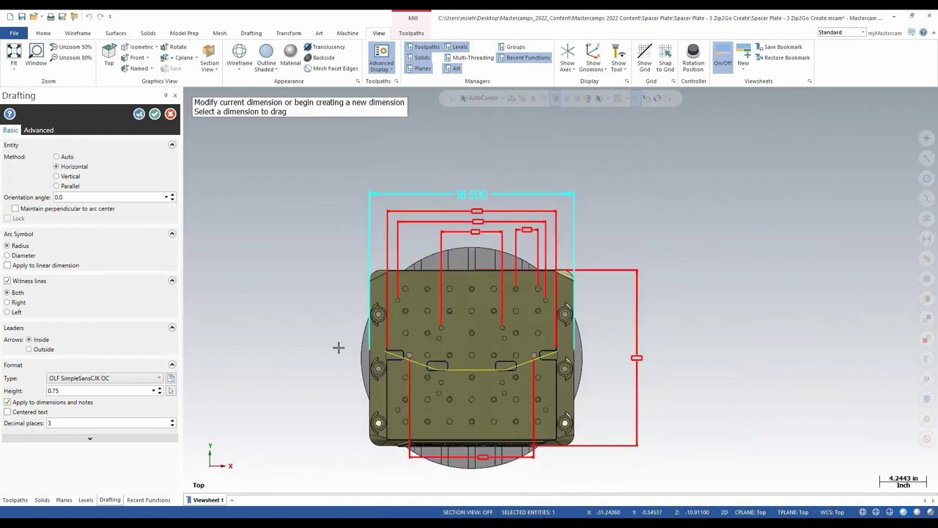
scroll(377, 232, "up", 3)
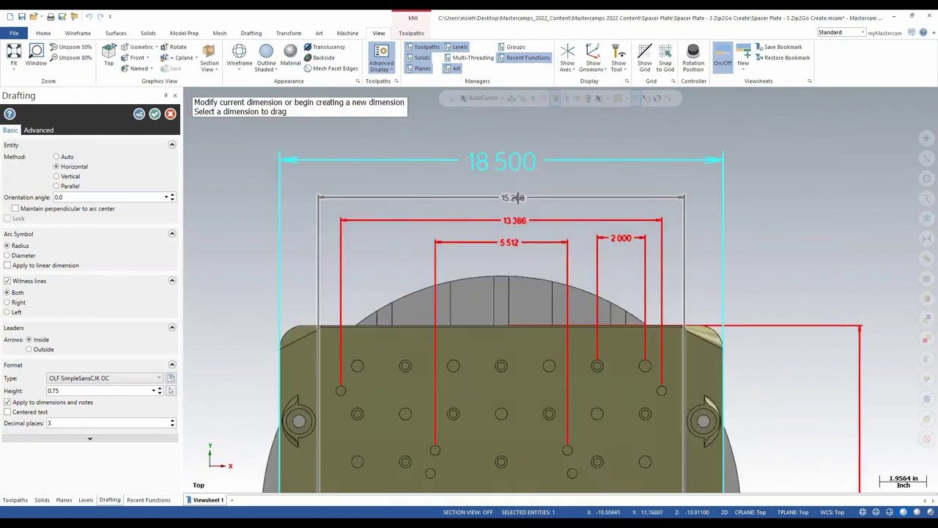
left_click(515, 198)
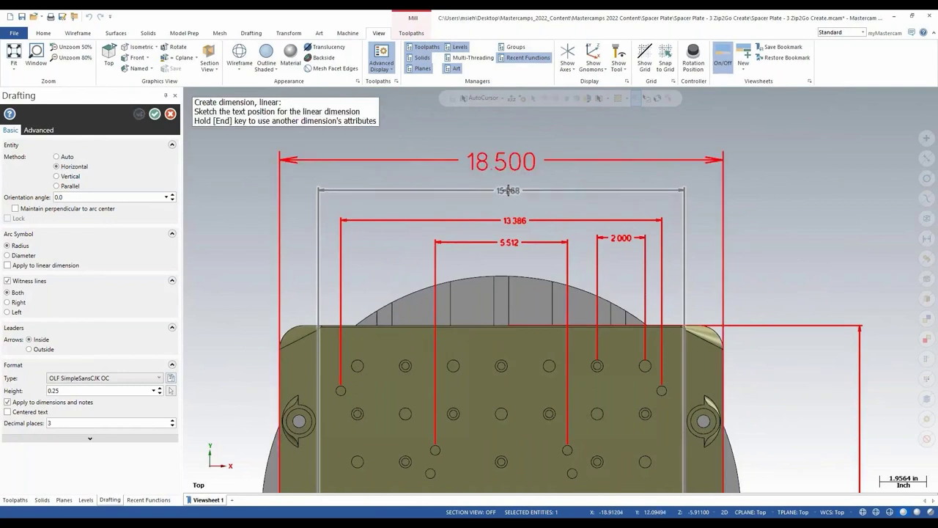
left_click(508, 190)
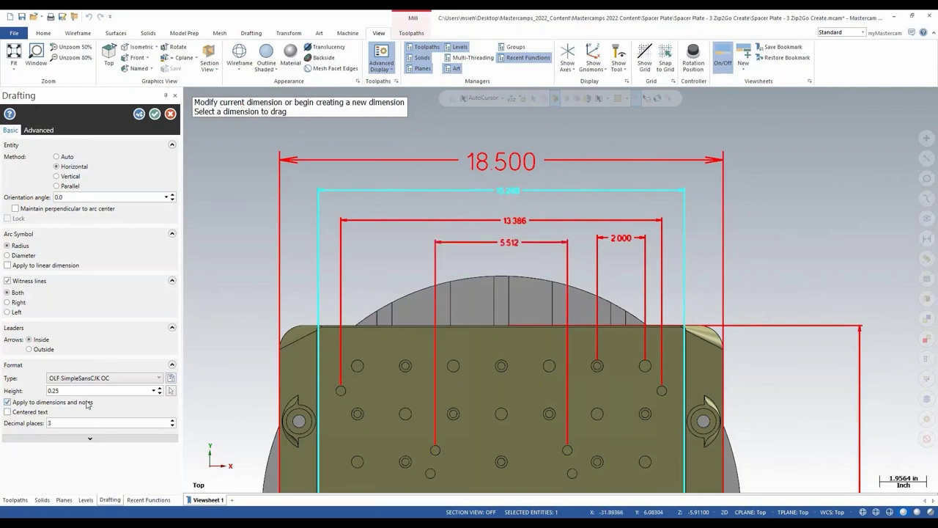
double_click(53, 391)
type("0.5")
key("Return")
Move the 13.386 dimension up close to the 15.268 one and set its text height to 0.5.
left_click(515, 221)
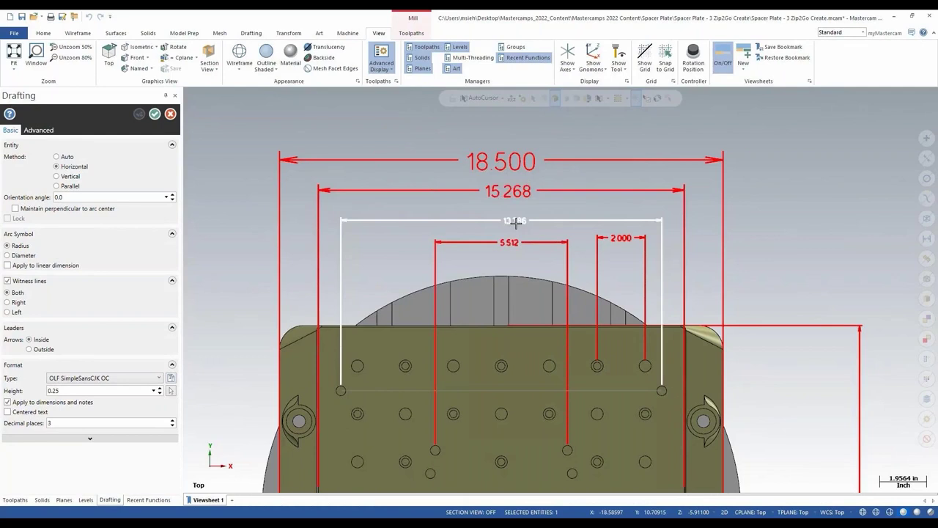
left_click(511, 211)
double_click(81, 390)
type("0.5")
key("Return")
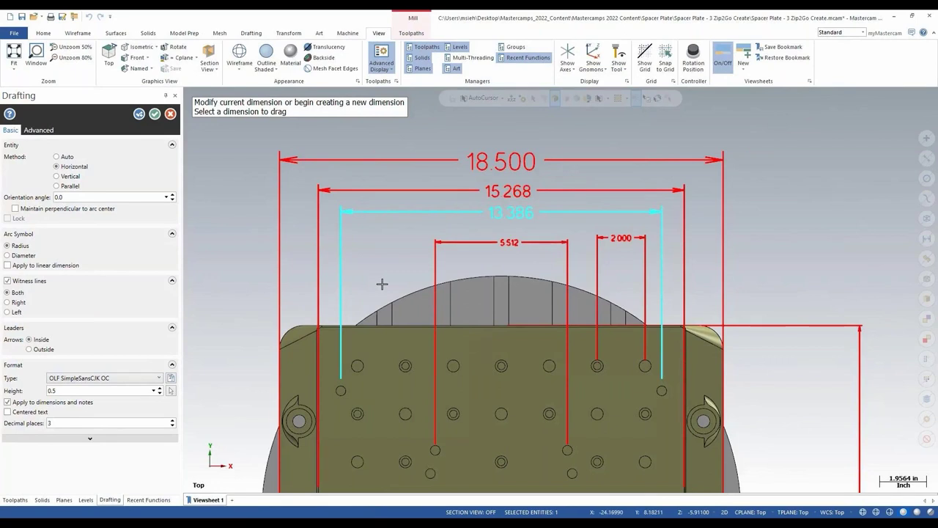
Move the 2.000 hole spacing dimension slightly upward, turn off its witness lines and set its text height to 0.5.
left_click(622, 239)
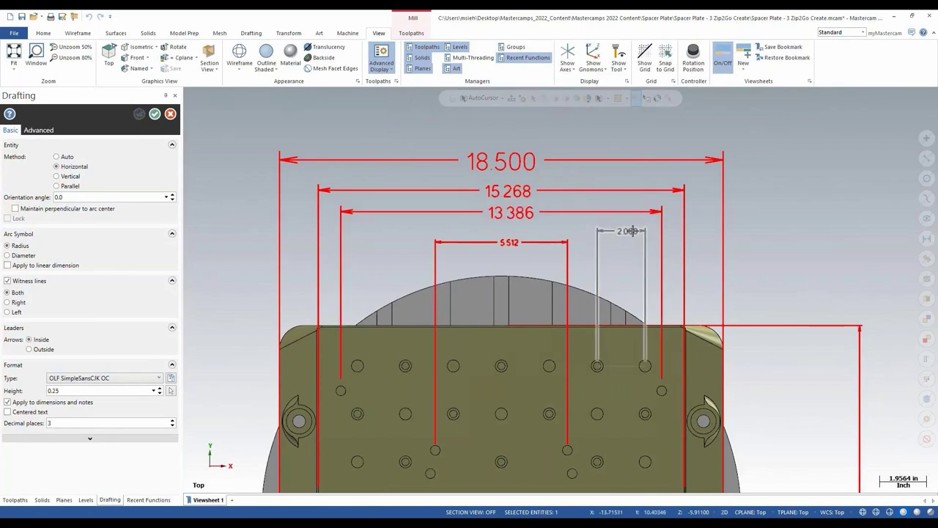
left_click(622, 232)
left_click(7, 281)
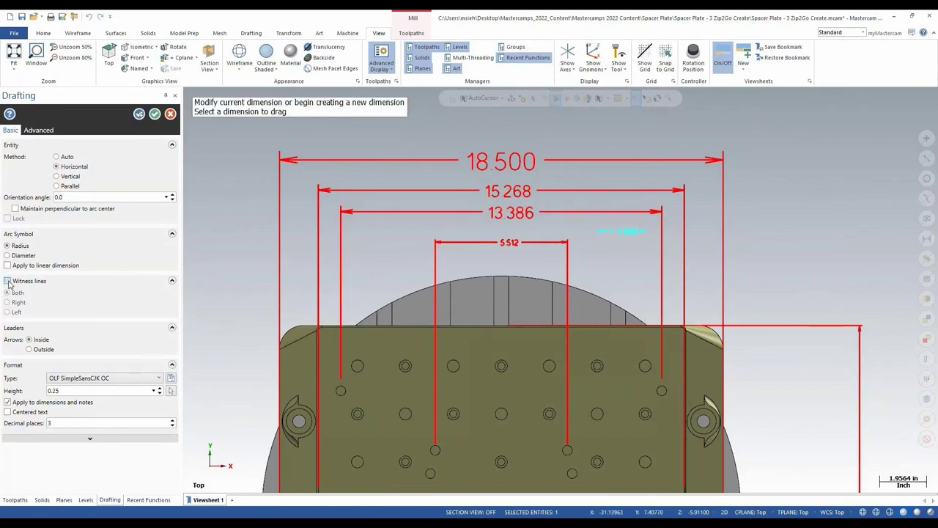
double_click(53, 390)
type("0.5")
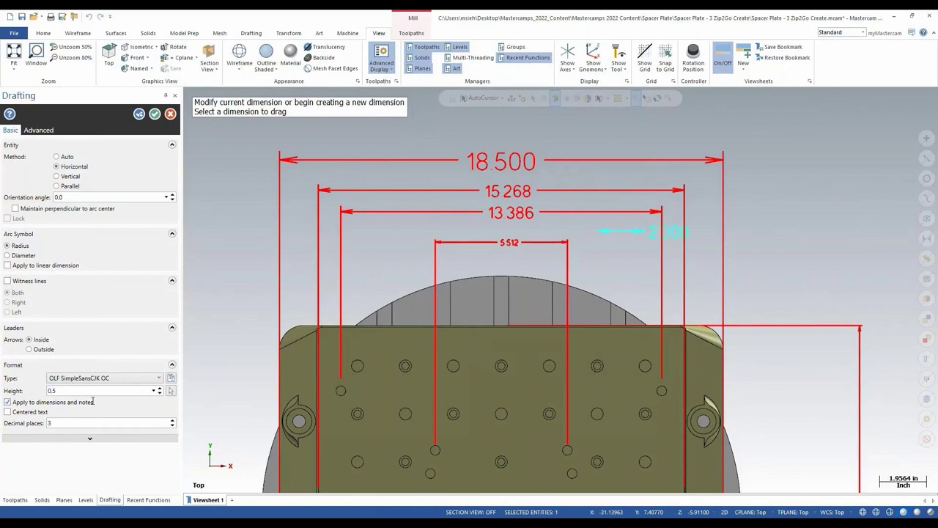
Move the 2.000 hole spacing dimension out past the plate's right edge and finish the drafting edit.
left_click(659, 233)
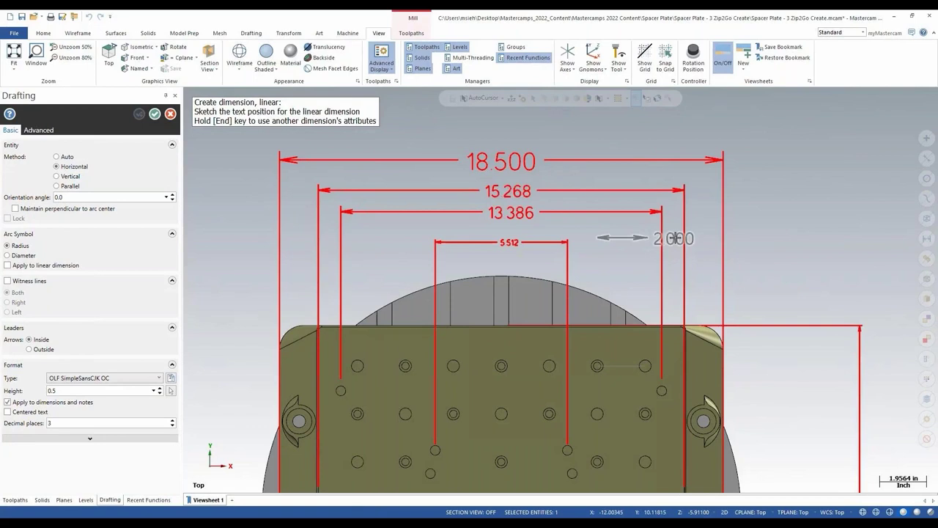
left_click(792, 238)
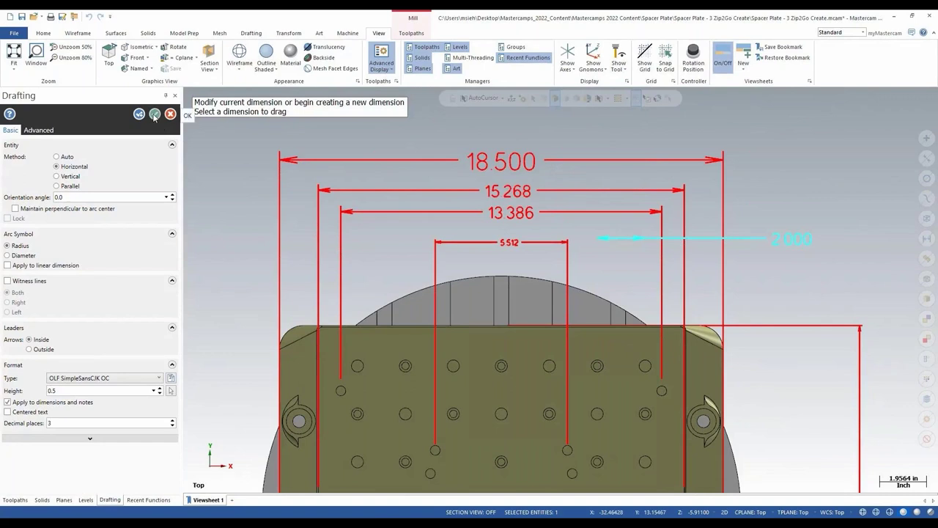
left_click(154, 114)
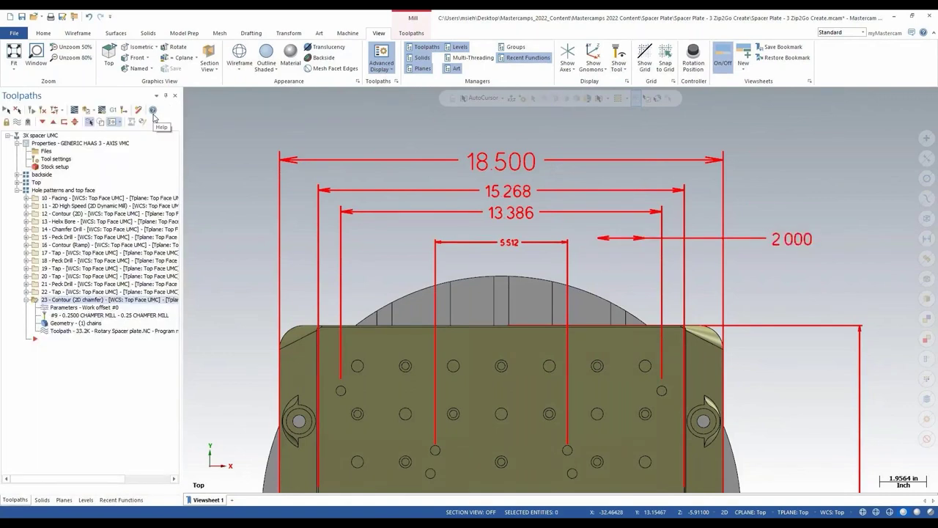
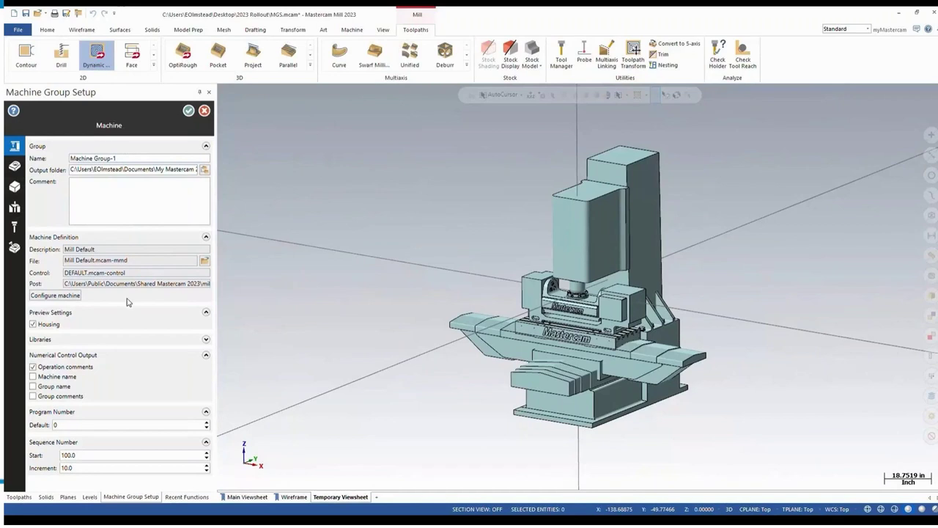
Examine the machine definition's simulation settings, comparing the external machine and machine definition options, and leave without saving.
left_click(65, 296)
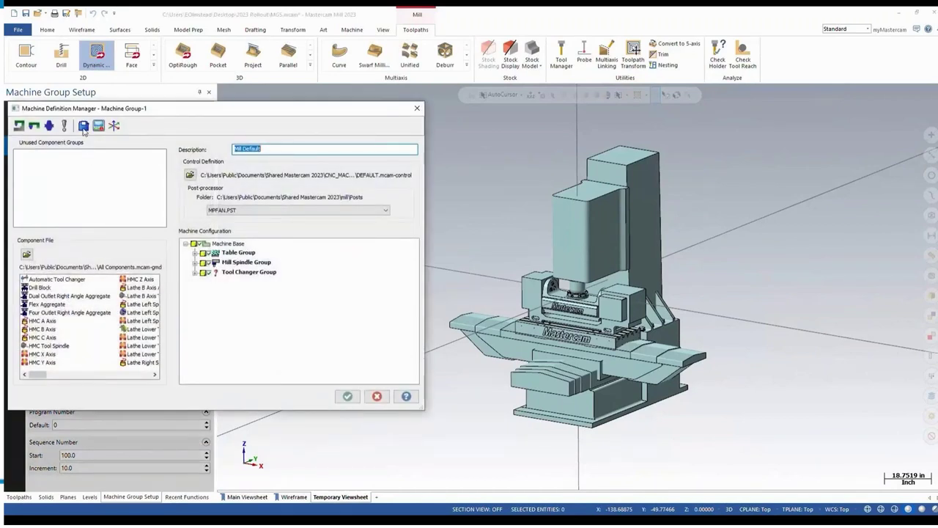
left_click(84, 126)
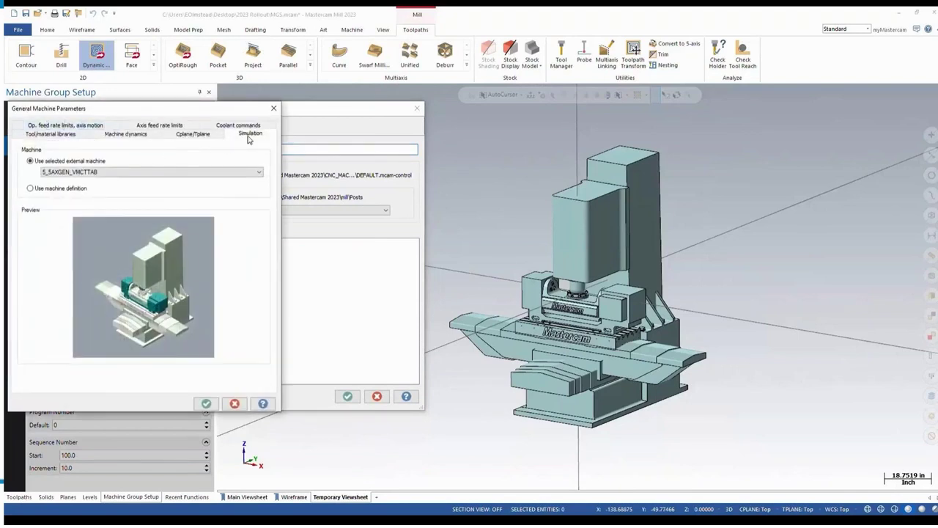
left_click(30, 189)
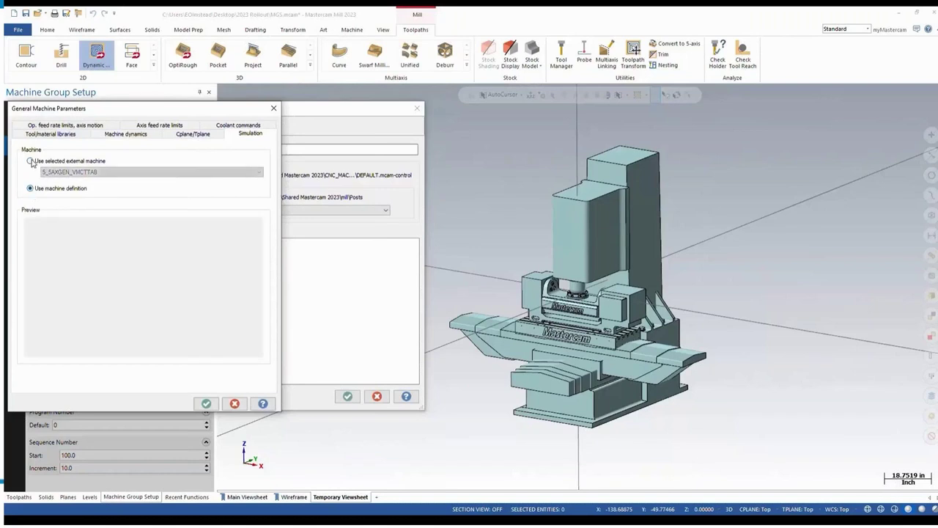
left_click(30, 161)
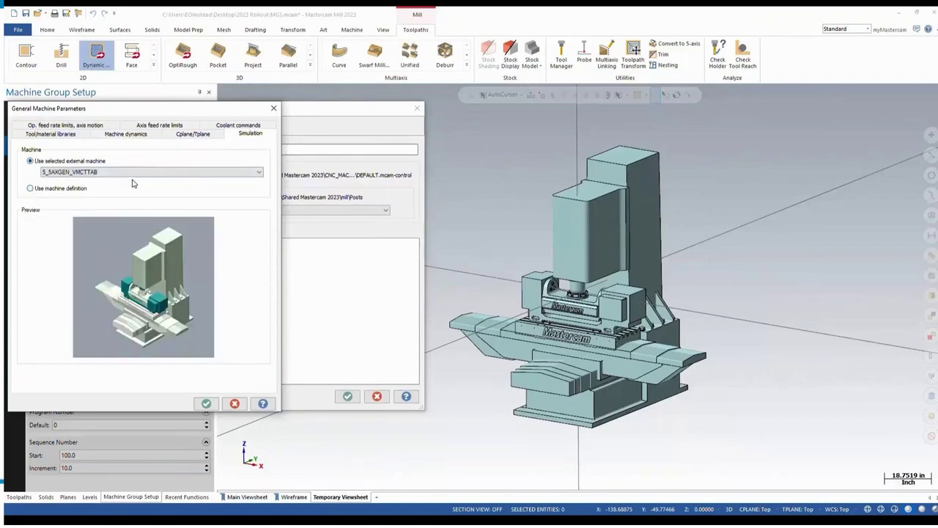
left_click(234, 403)
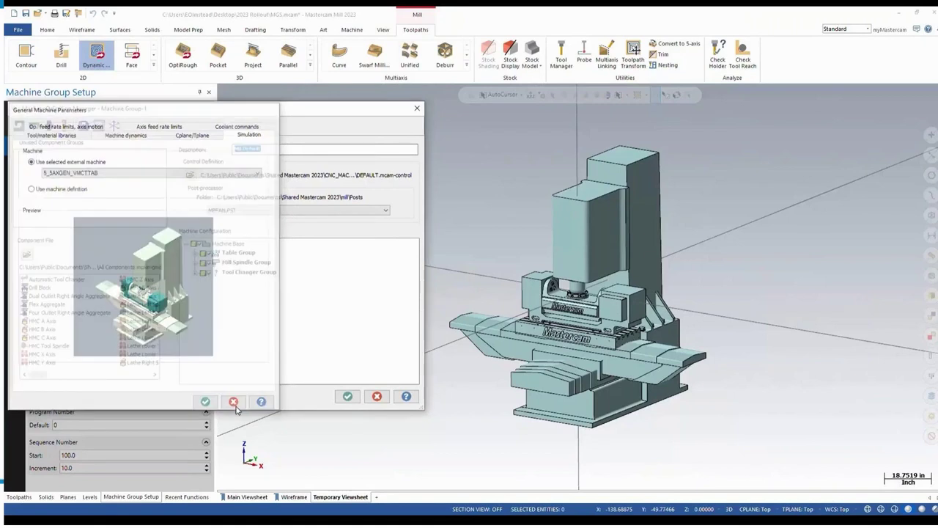
left_click(377, 396)
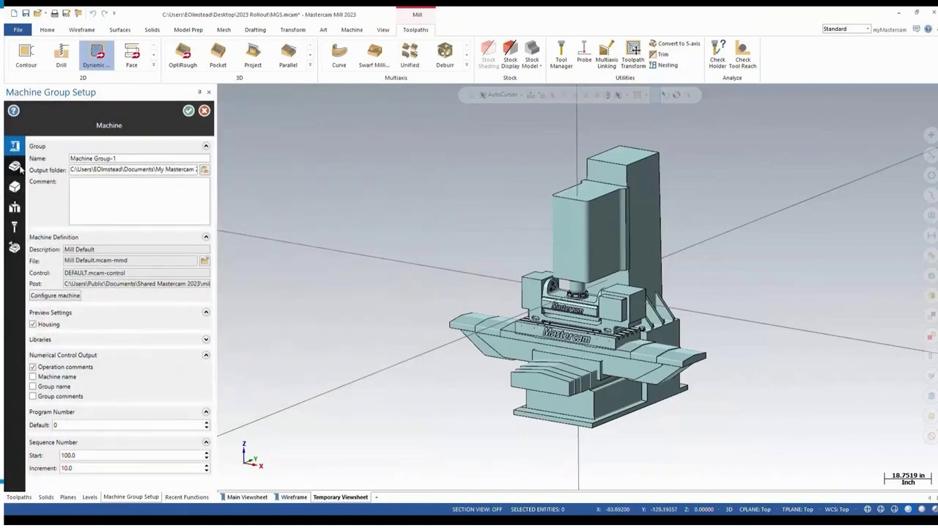
Assign the solid part held in the vise as the machine group's master model.
mouse_move(20, 168)
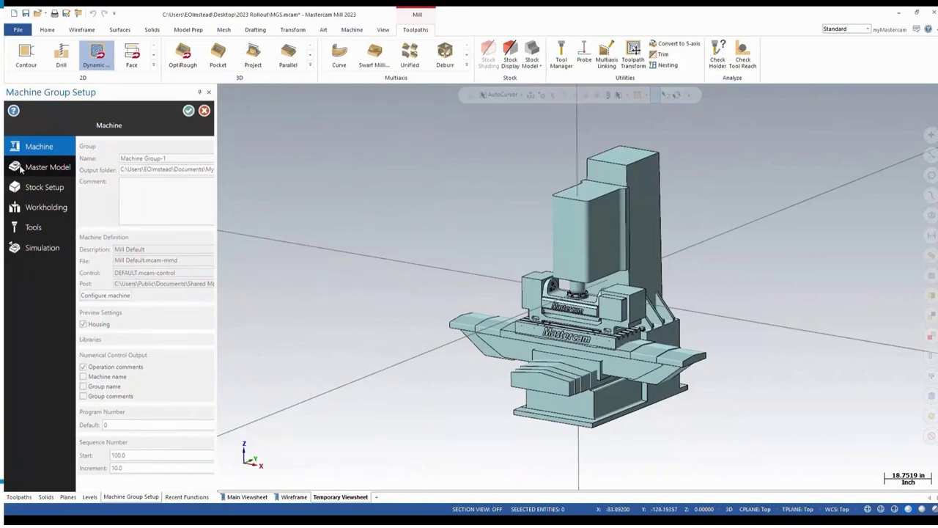
left_click(20, 169)
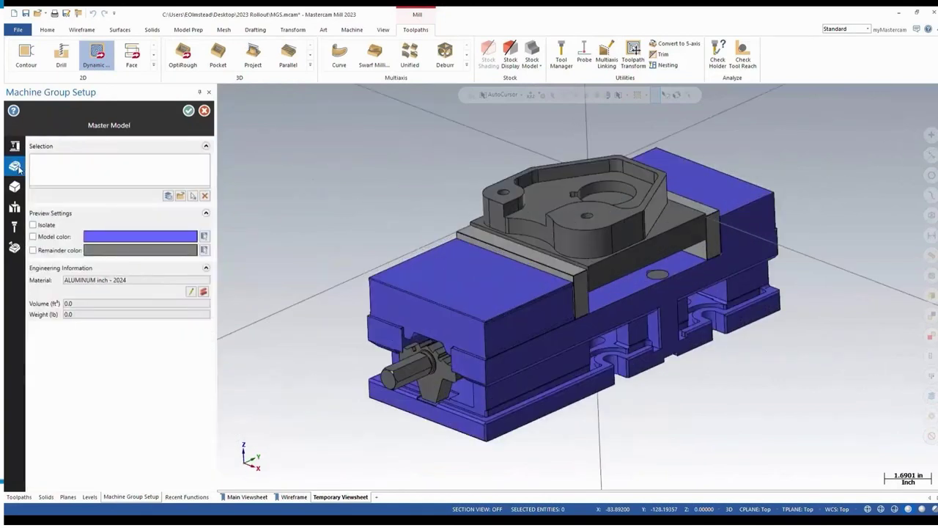
mouse_move(101, 186)
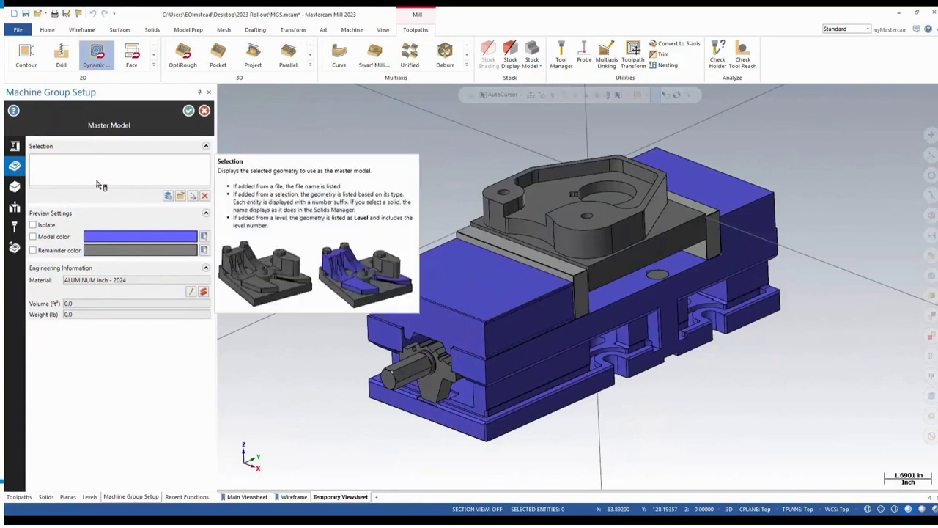
left_click(194, 196)
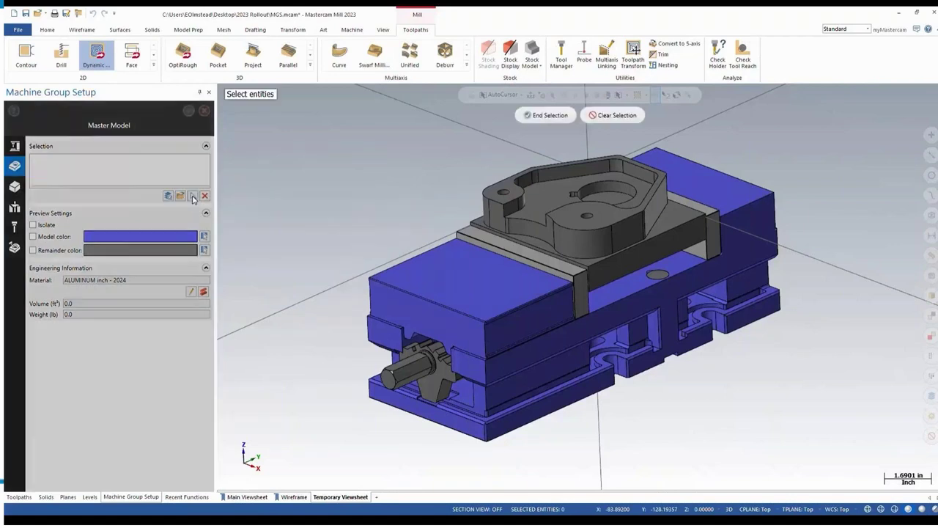
left_click(559, 194)
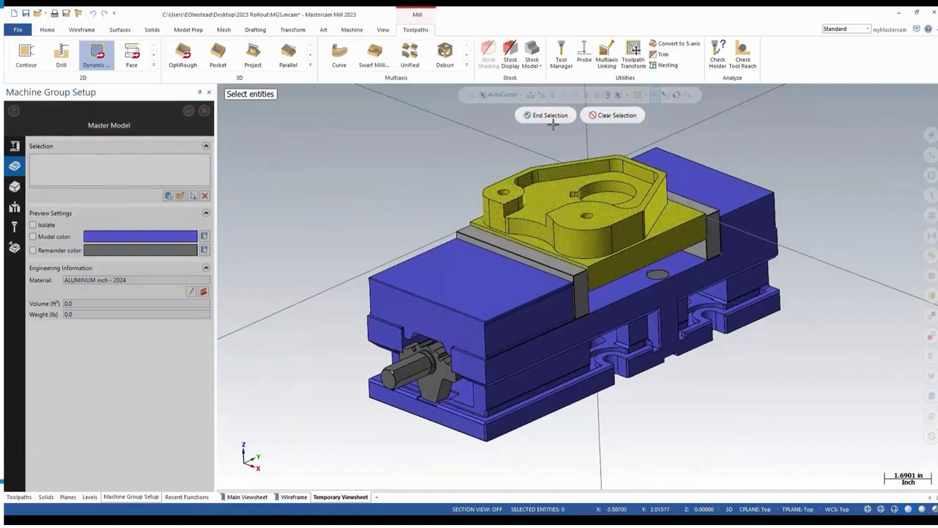
left_click(546, 115)
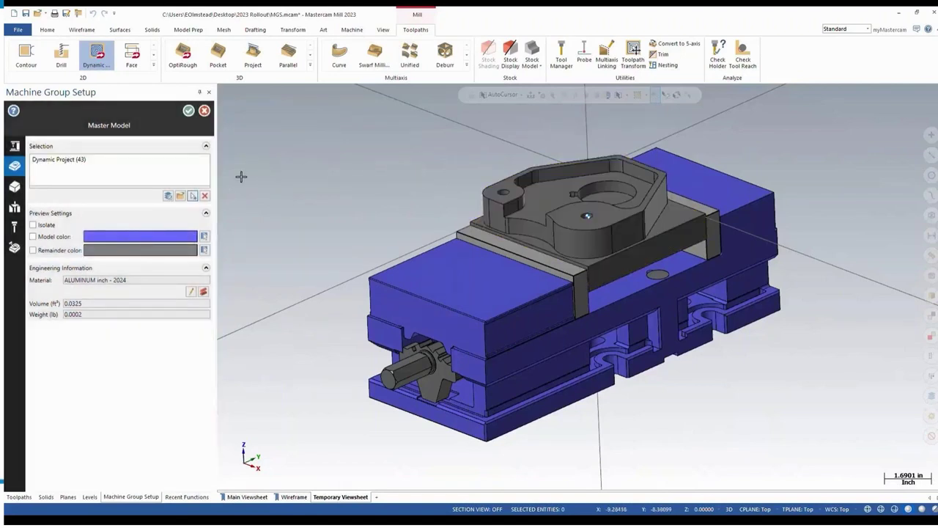
Preview the master model in isolation and examine the properties of its ALUMINUM inch - 2024 material.
left_click(85, 165)
left_click(33, 225)
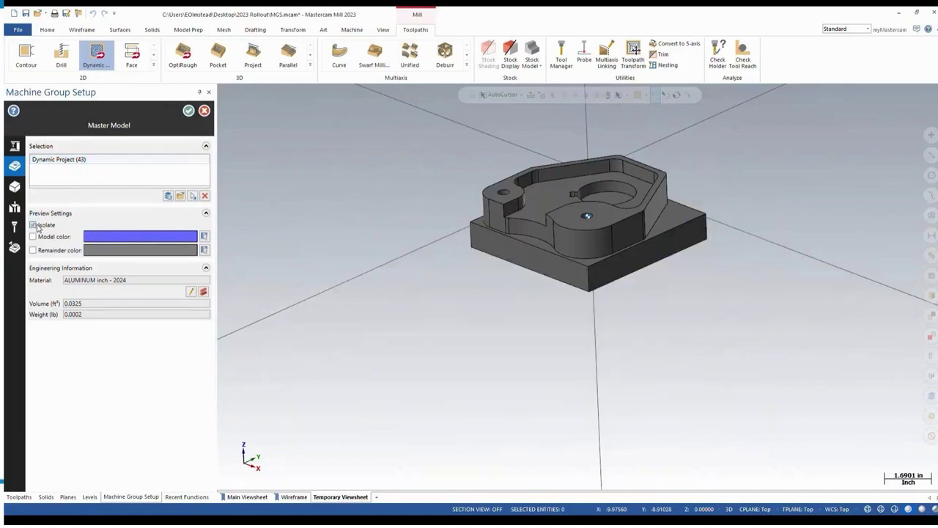
left_click(33, 225)
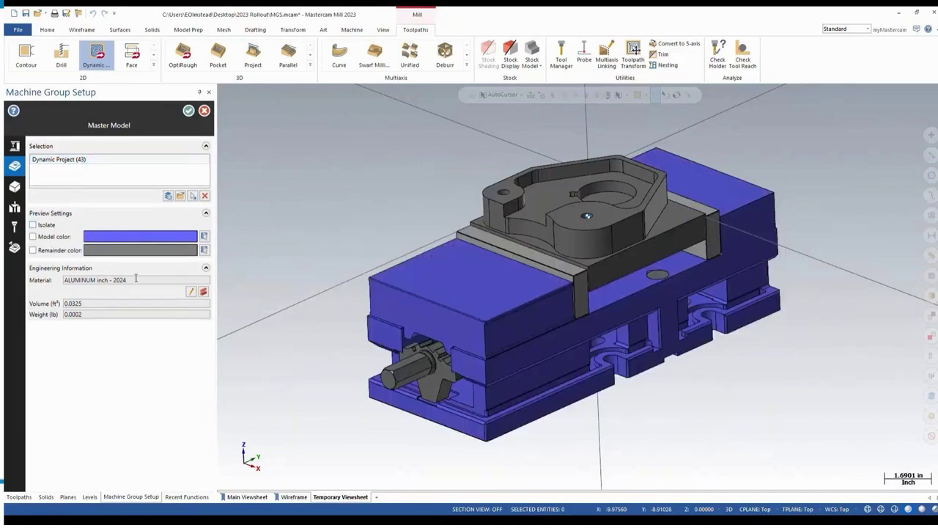
left_click(191, 292)
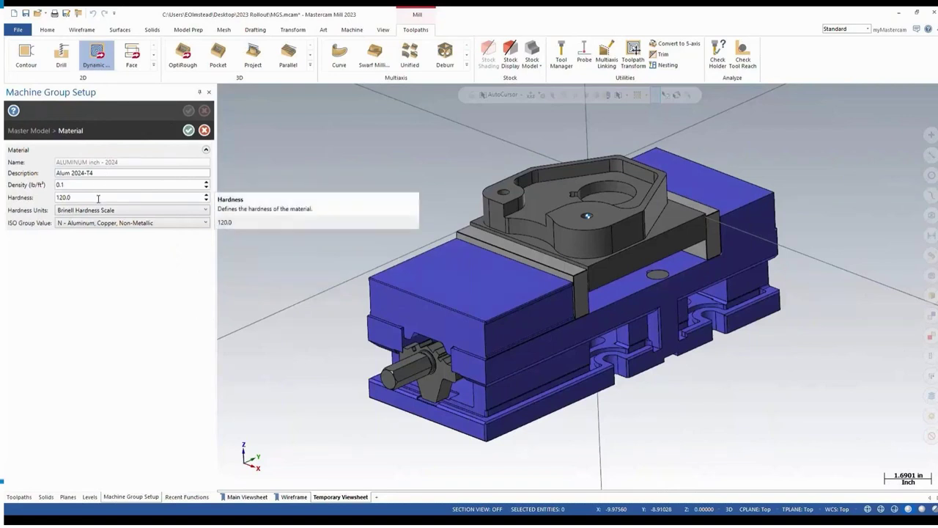
left_click(188, 131)
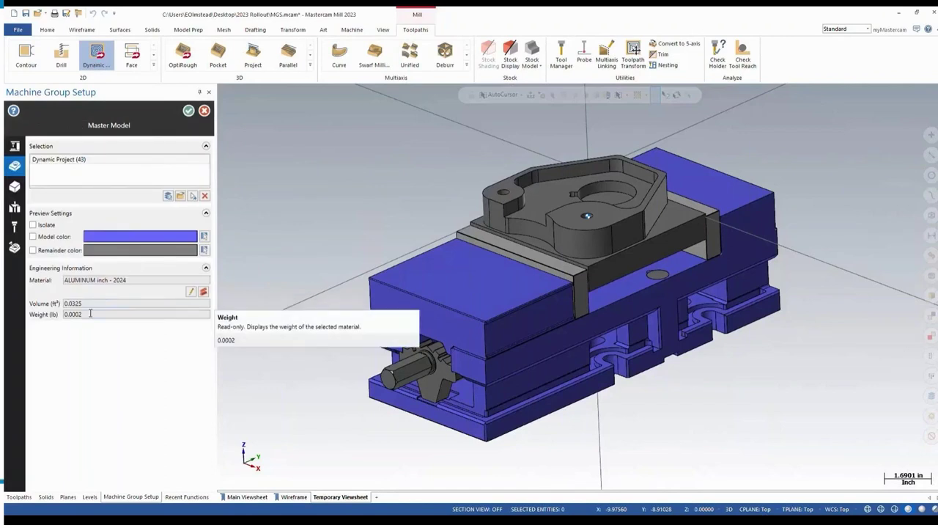
Start the stock setup with a rectangular bounding box around the part solid.
left_click(18, 188)
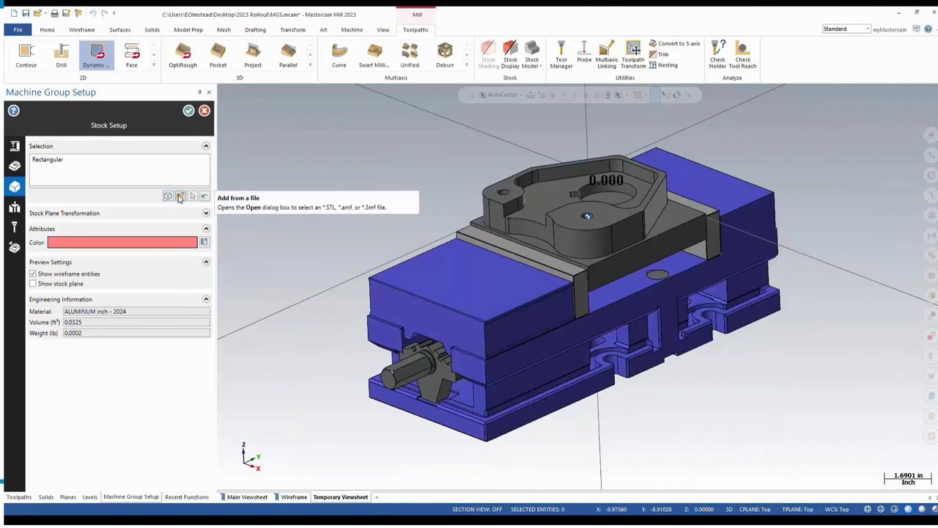
left_click(193, 197)
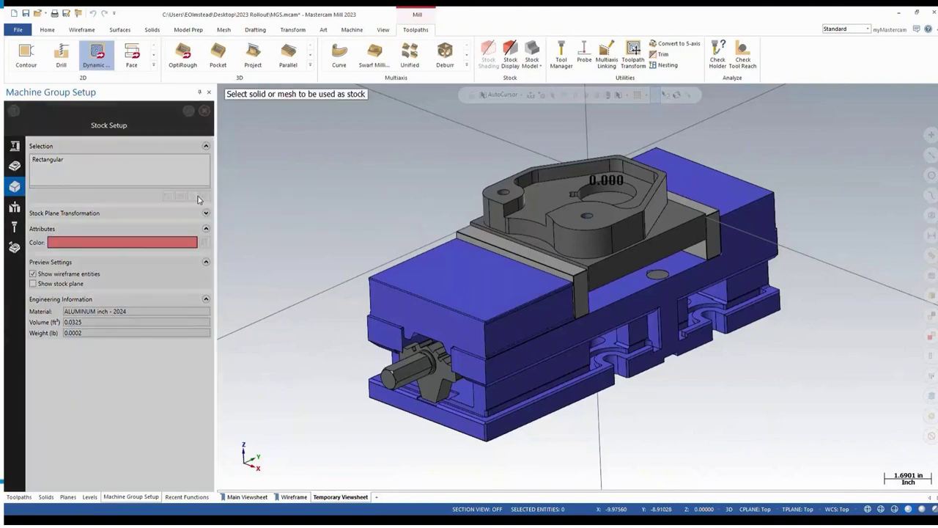
key("Escape")
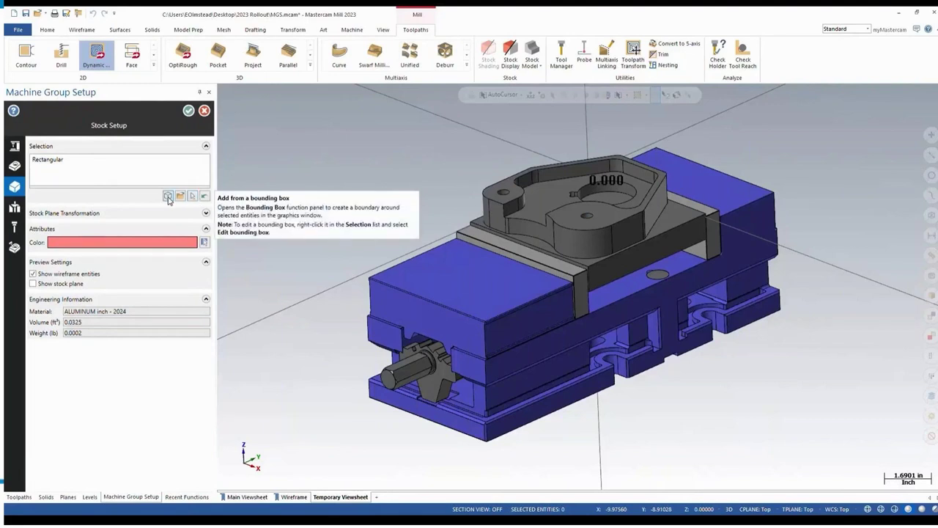
left_click(168, 196)
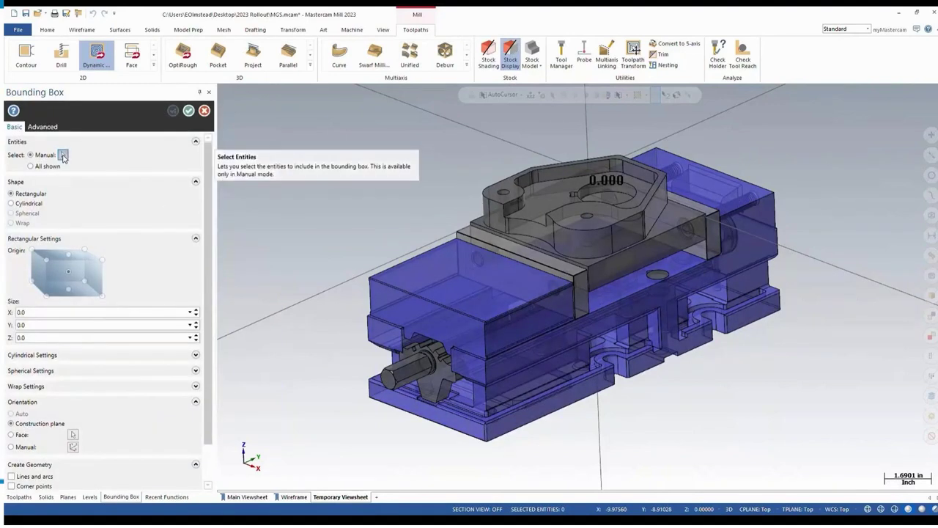
left_click(63, 156)
left_click(504, 182)
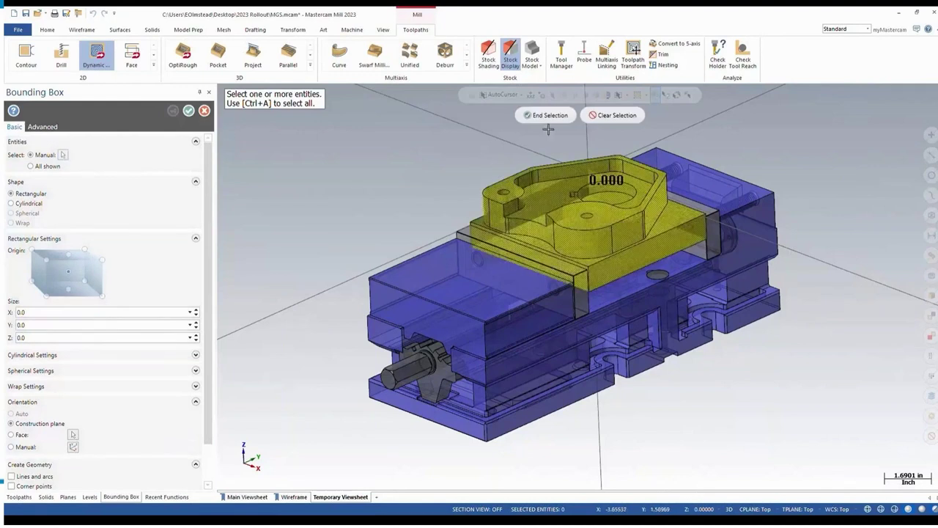
left_click(551, 116)
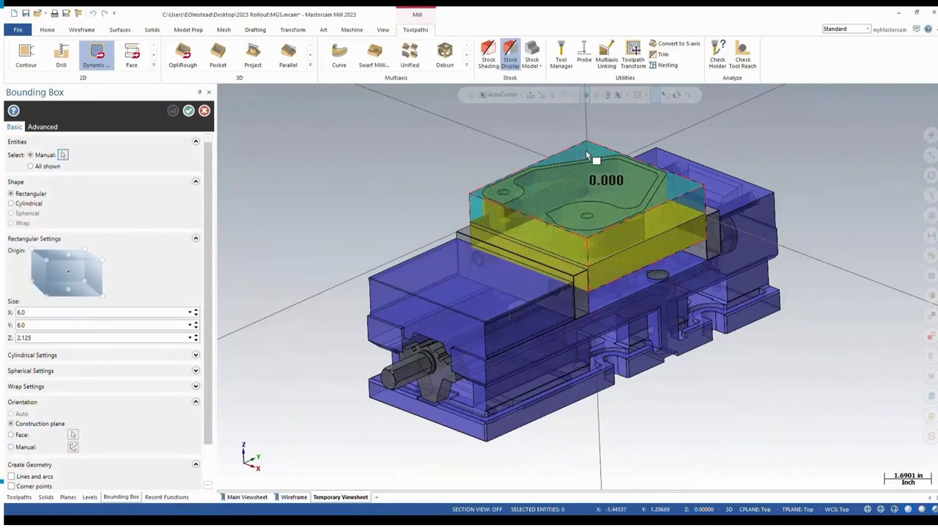
Extend the top face of the stock bounding box upward by 0.02 and accept the stock.
left_click_drag(586, 150, 584, 138)
type("0.02")
key("Return")
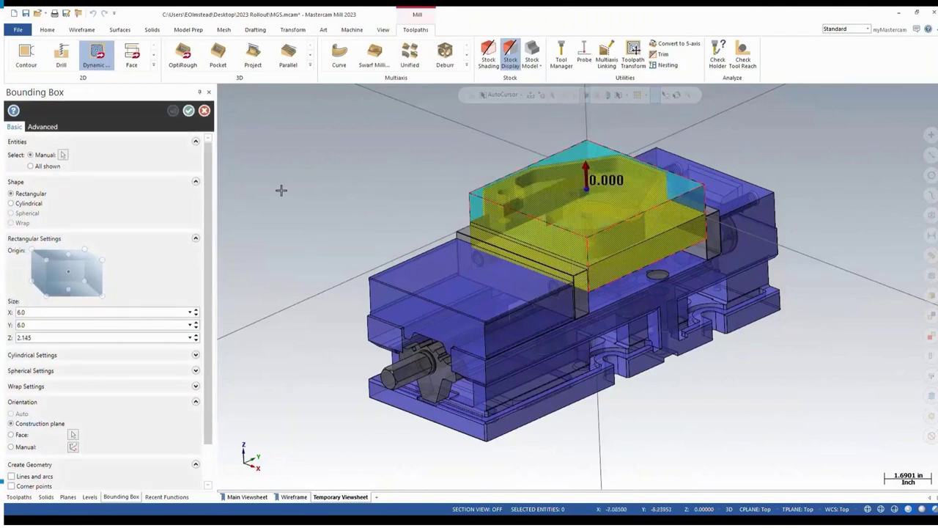
scroll(212, 195, "down", 1)
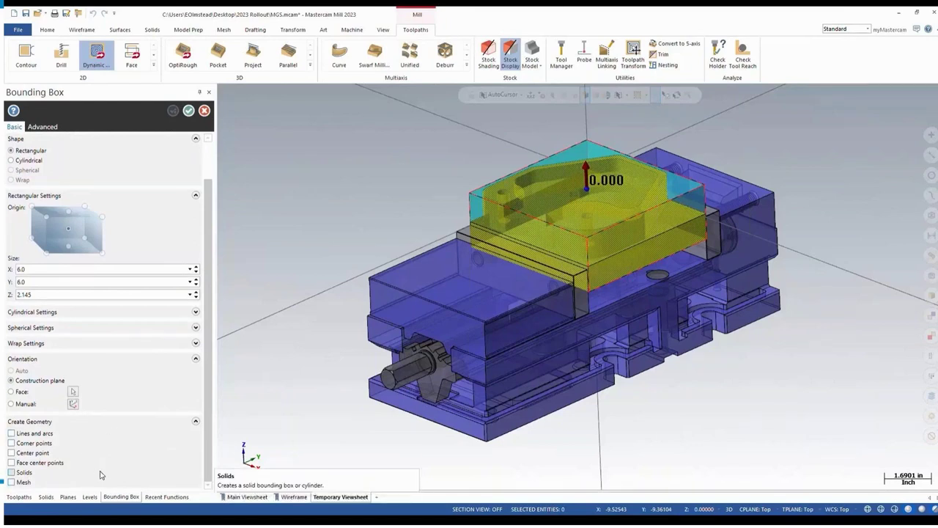
left_click(188, 110)
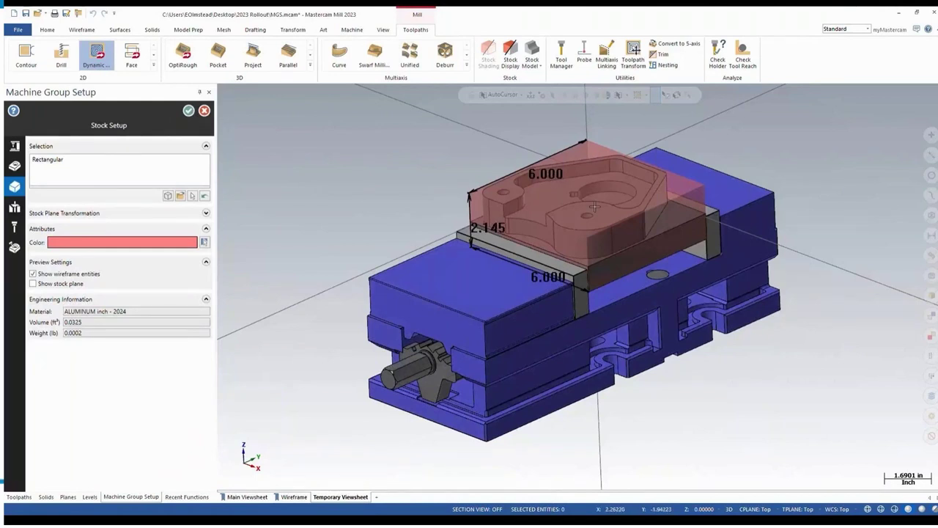
Enable fixtures in the workholding setup and add the VISE level (100) as the fixture.
middle_click_drag(594, 205, 496, 186)
key("alt+7")
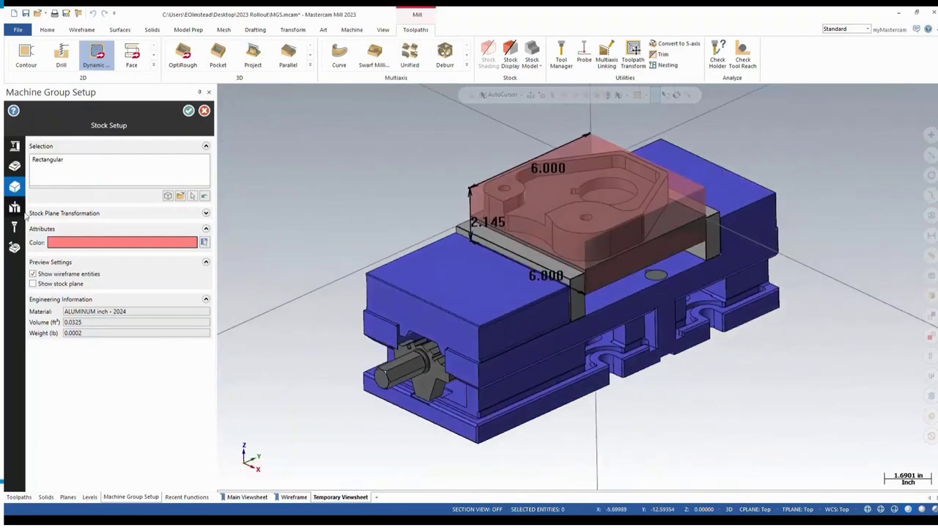
mouse_move(20, 211)
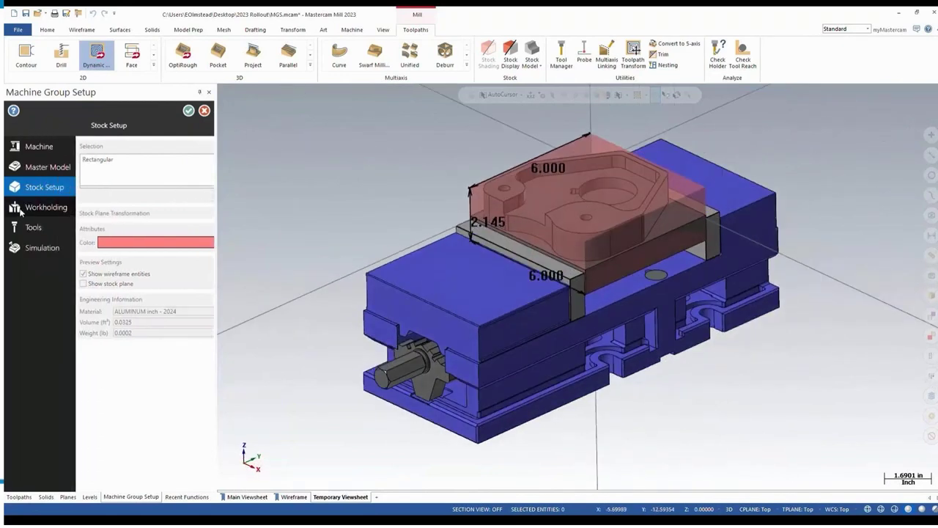
left_click(21, 209)
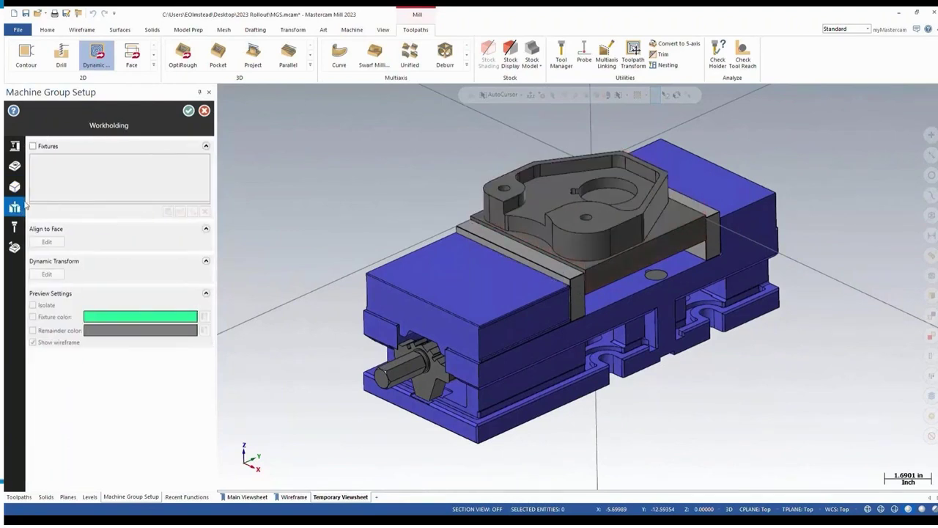
left_click(33, 147)
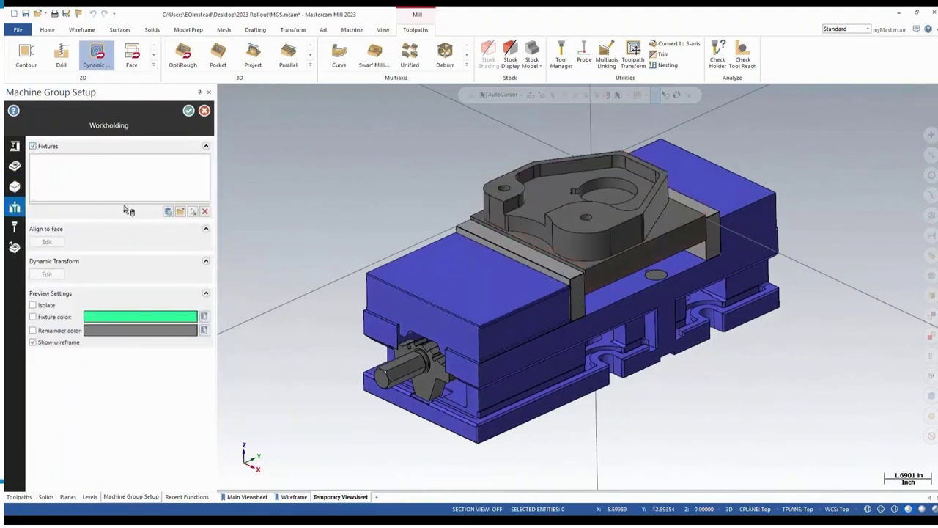
left_click(168, 212)
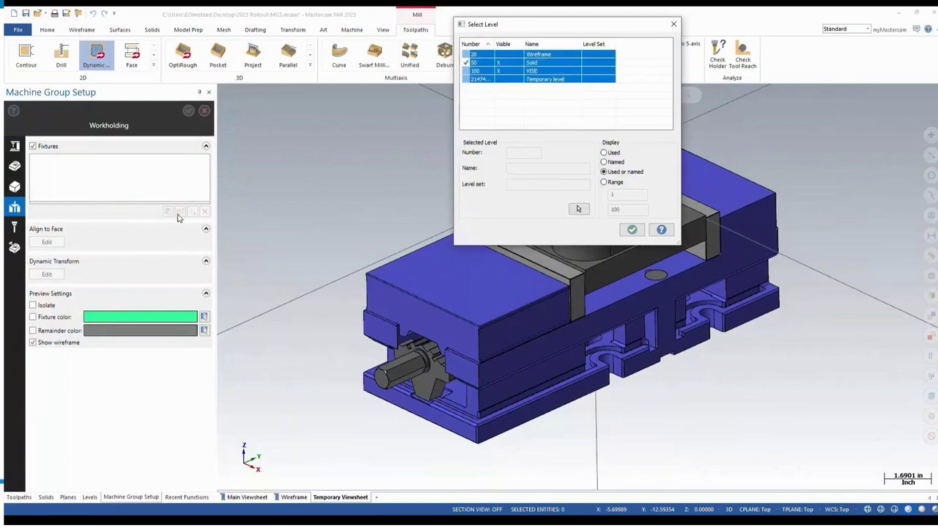
left_click(489, 71)
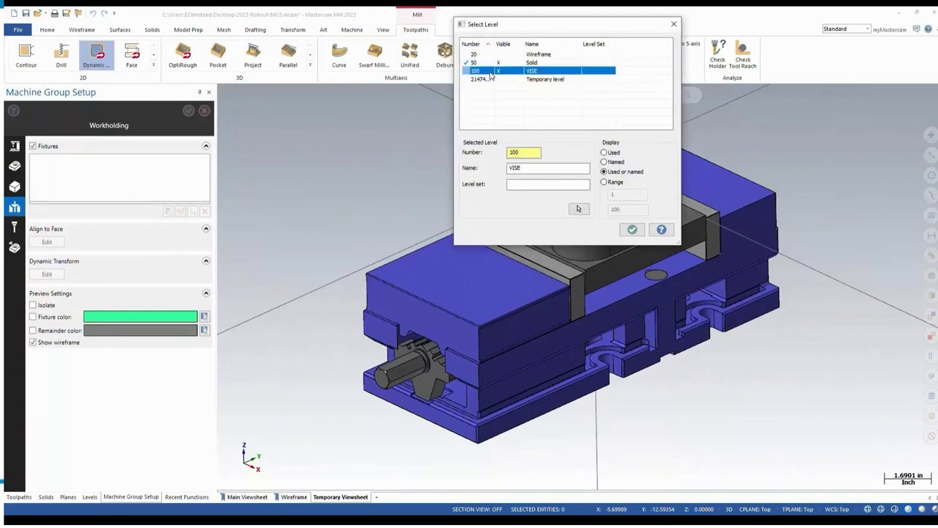
left_click(632, 229)
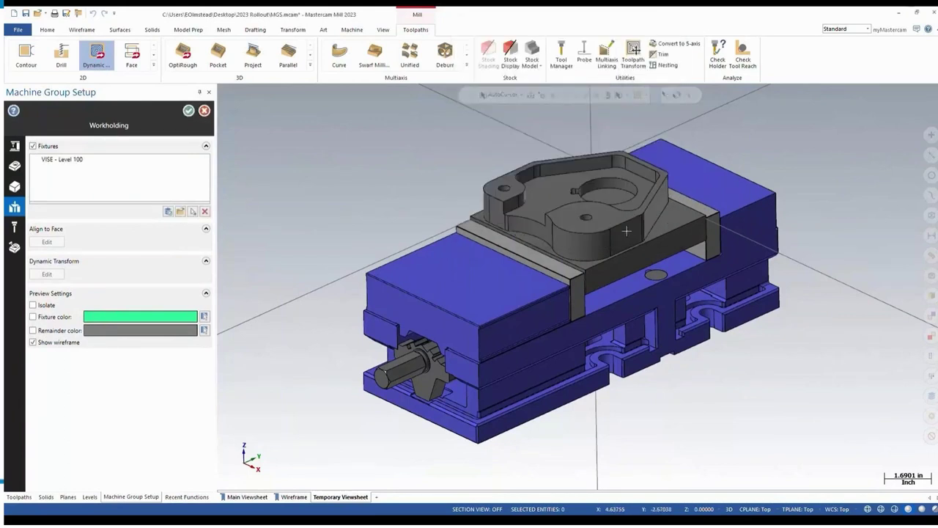
Highlight the vise fixture in the model and preview it in isolation, then restore the full display.
left_click(63, 164)
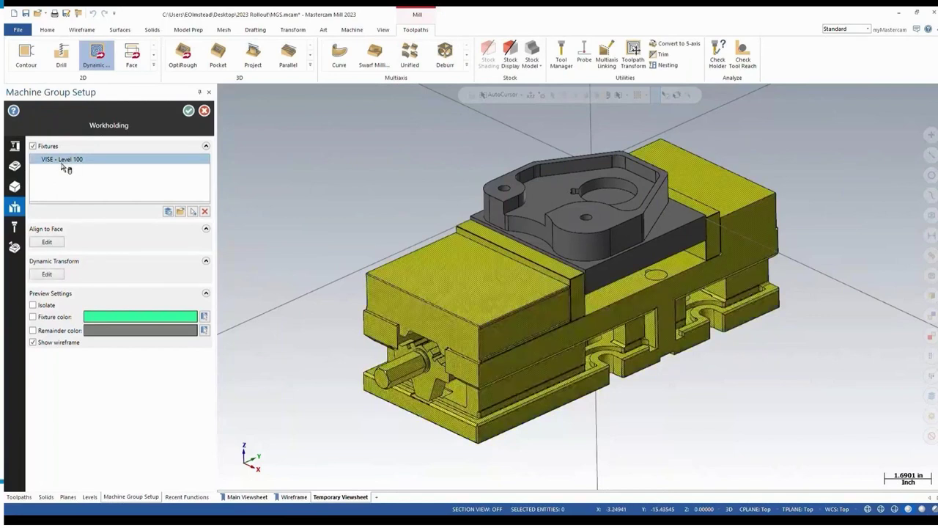
left_click(32, 305)
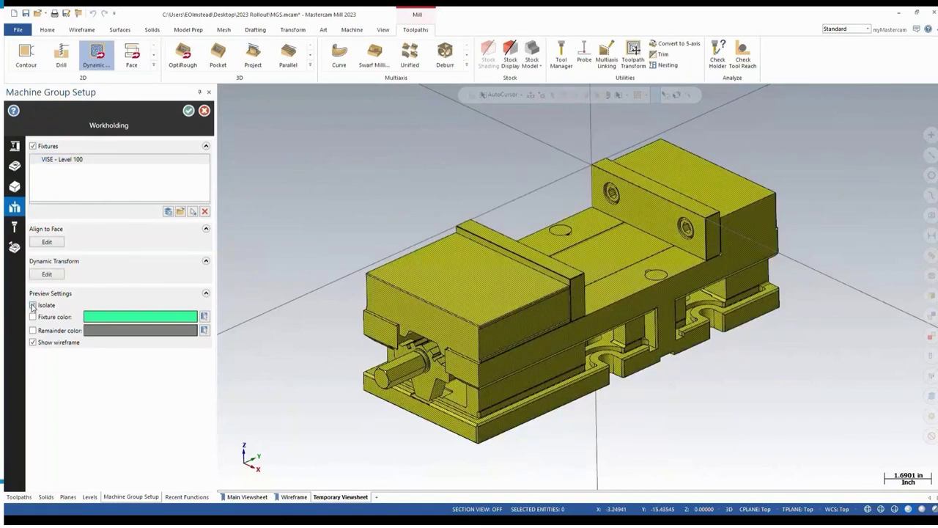
left_click(33, 305)
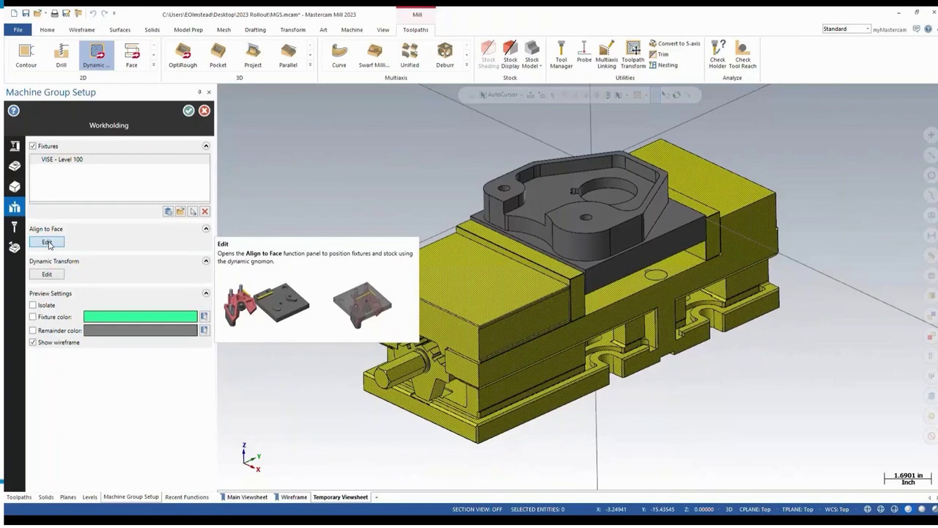
Configure the machine group's tools to be numbered sequentially and to warn of duplicate tool numbers.
left_click(15, 228)
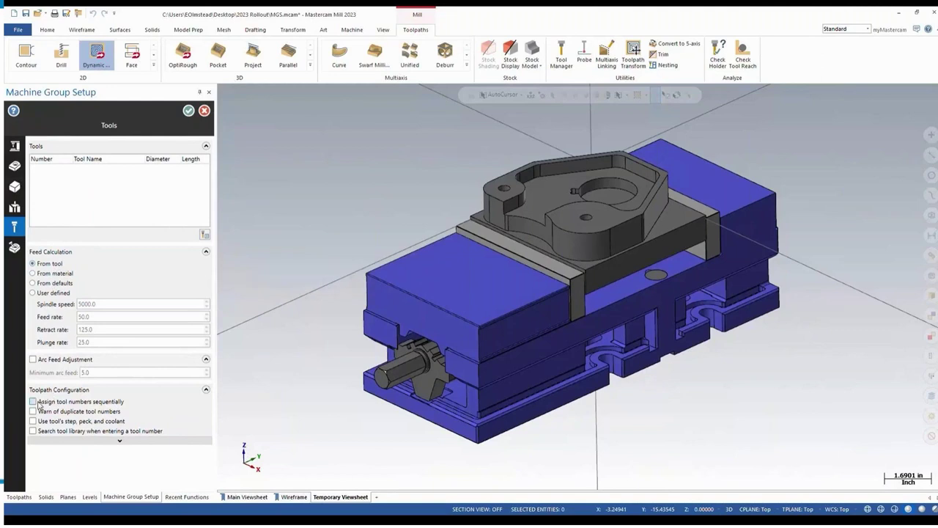
left_click(33, 402)
left_click(33, 412)
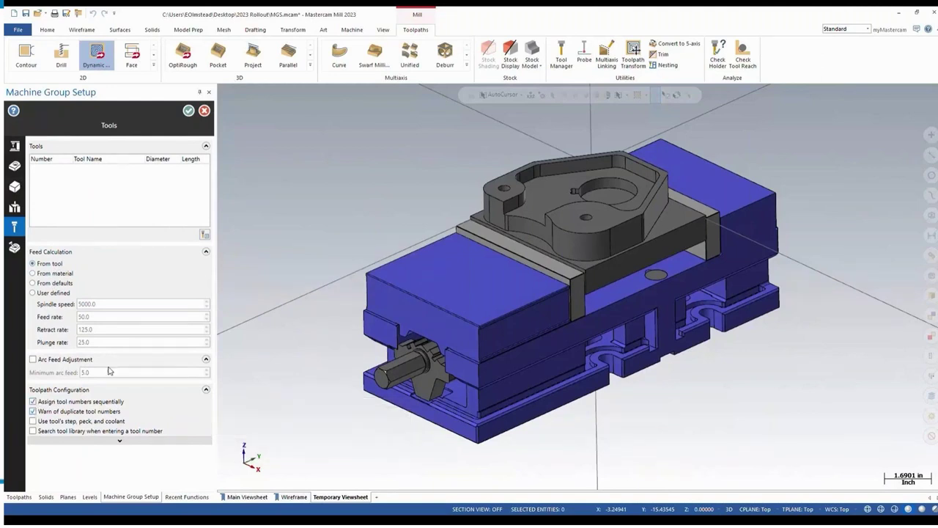
Add the 5/8 bull endmill with 0.0625 corner radius (library tool 347) to the machine group's tool list.
left_click(205, 236)
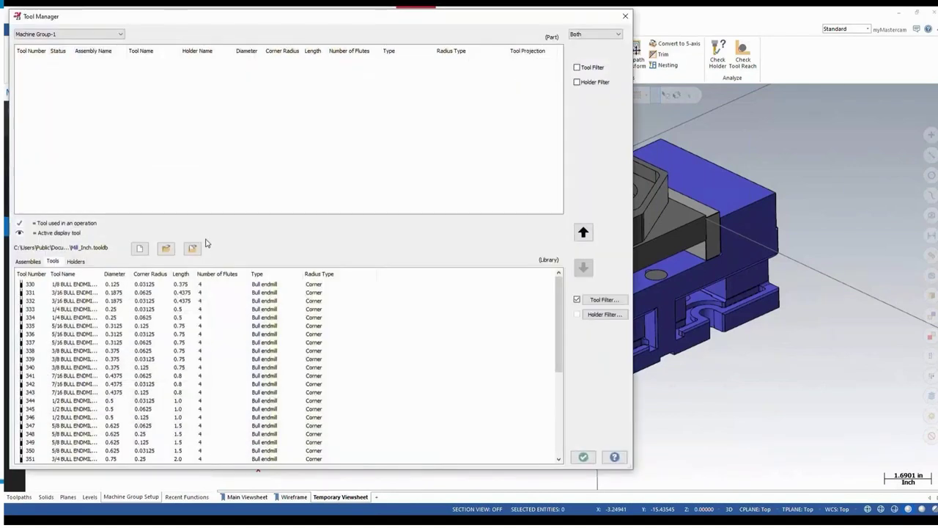
left_click(84, 426)
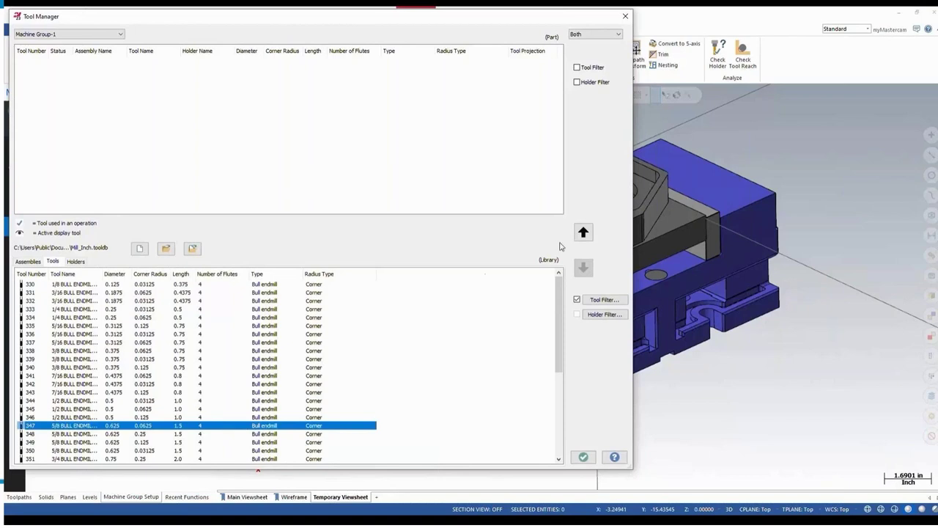
left_click(584, 232)
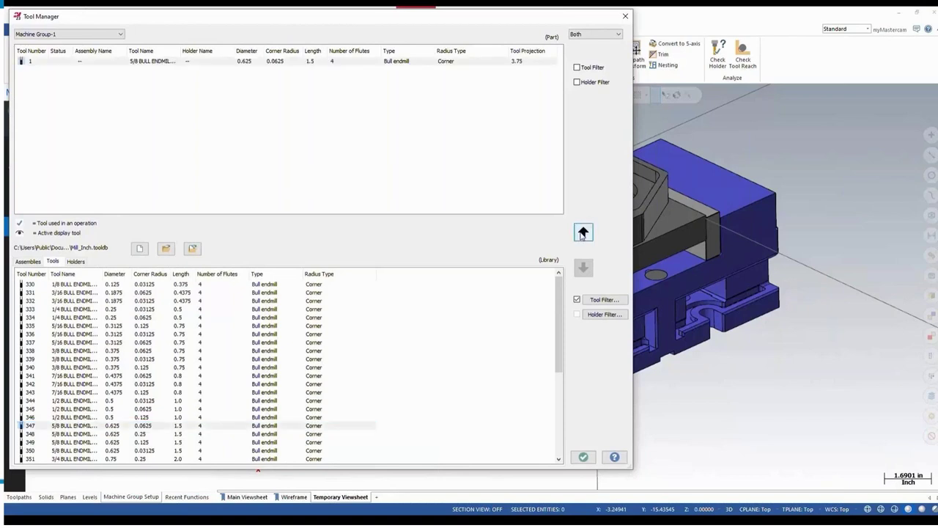
left_click(584, 457)
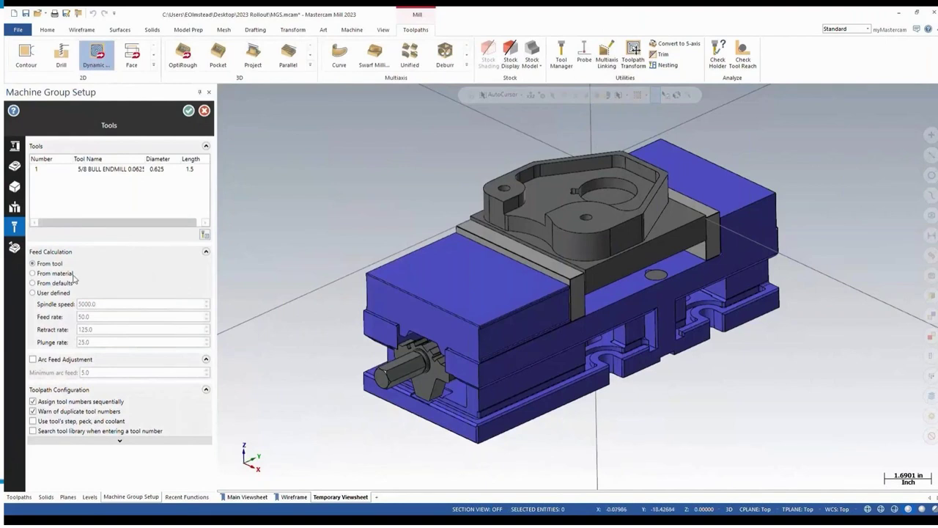
left_click(80, 170)
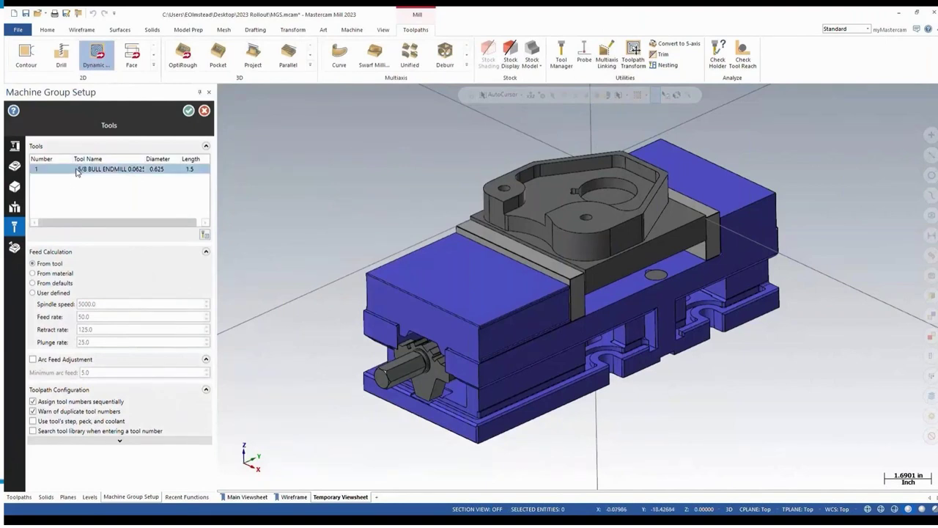
Set the simulation machine to 1_3AXGEN_VMC and accept the machine group setup.
left_click(14, 249)
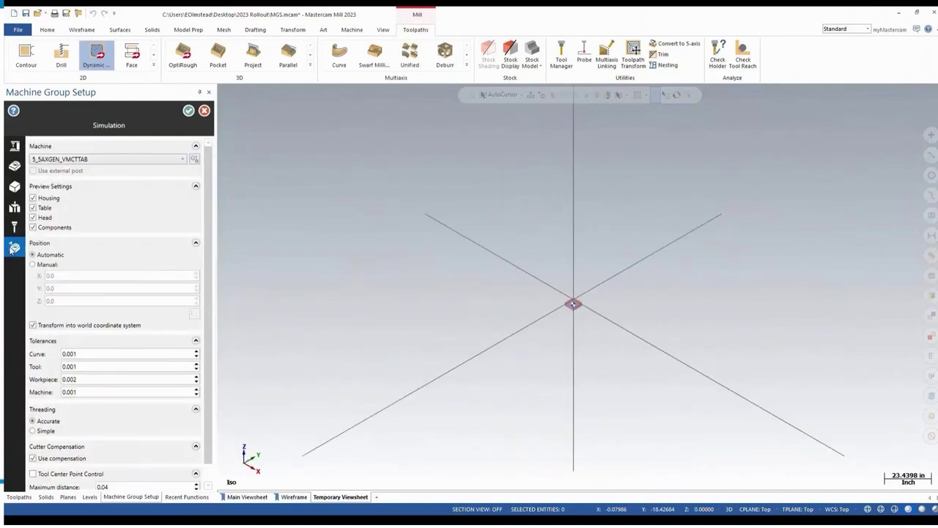
left_click(183, 160)
mouse_move(97, 170)
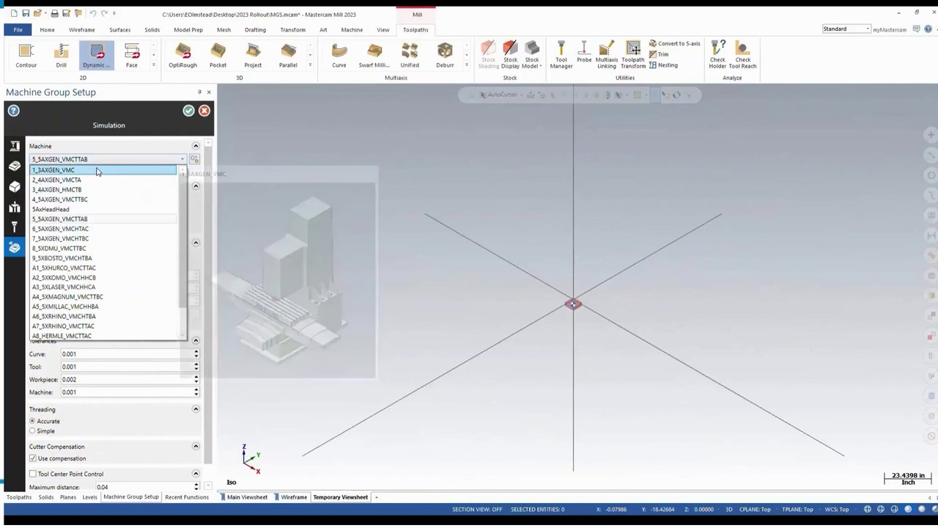
left_click(97, 171)
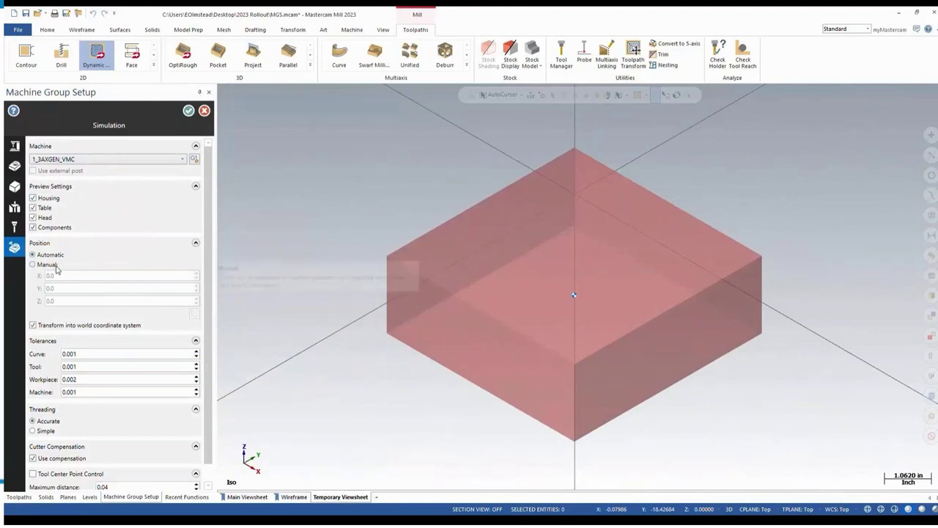
left_click(188, 111)
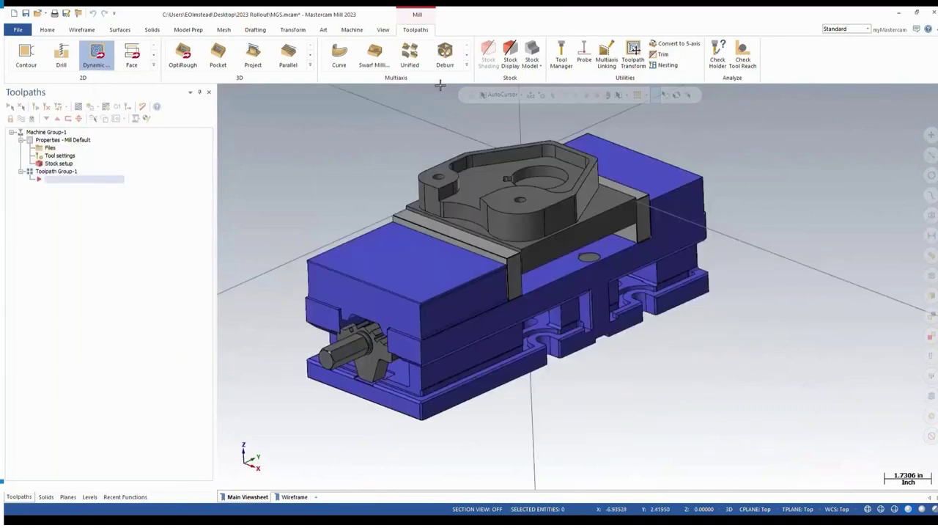
Display the stock outline and start a 2D Dynamic Mill toolpath with the part's base ledge face as the automatic region.
left_click(515, 53)
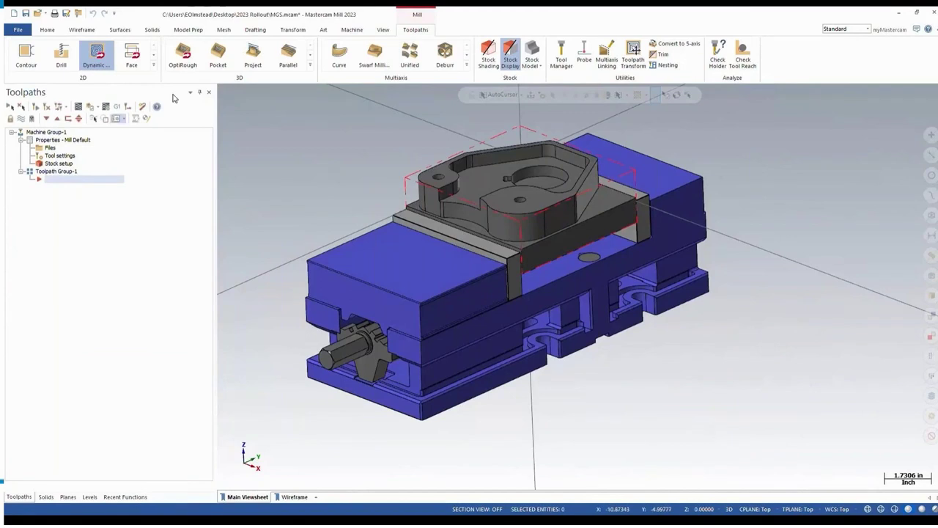
left_click(100, 57)
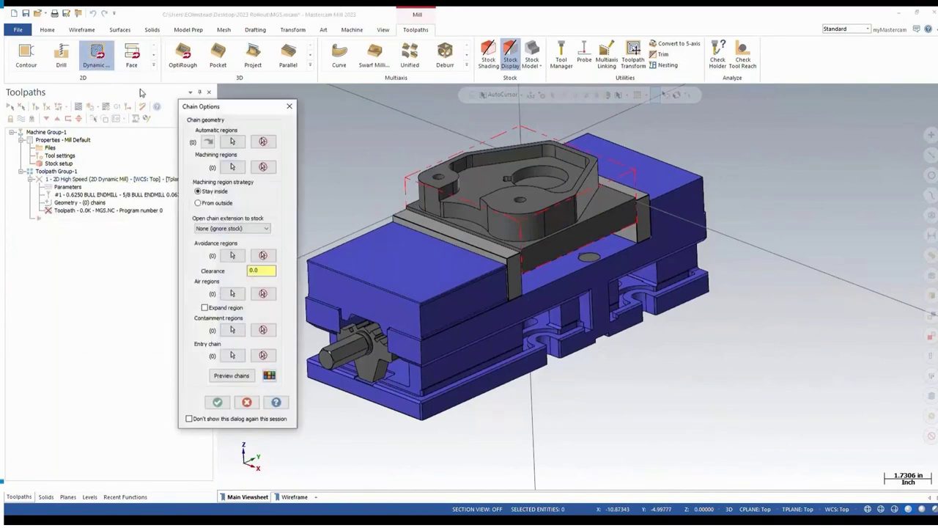
left_click(232, 142)
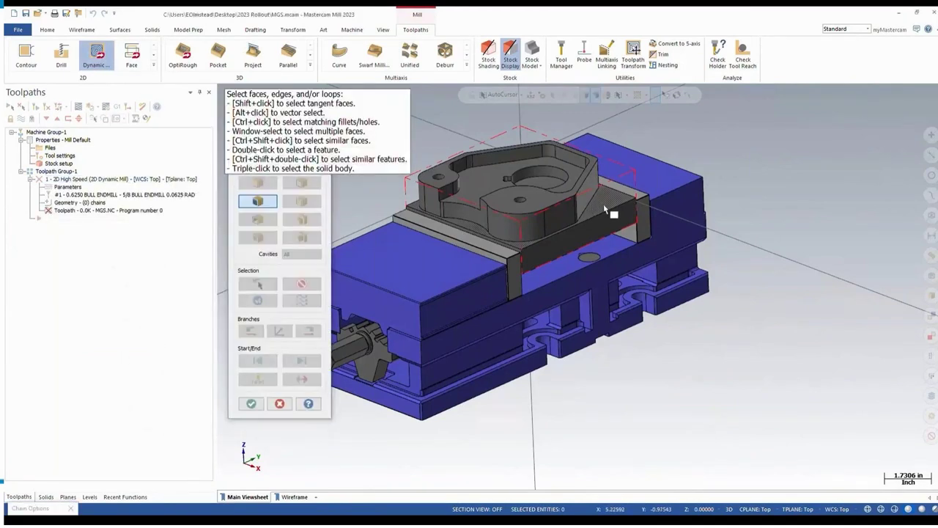
left_click(604, 203)
left_click(251, 403)
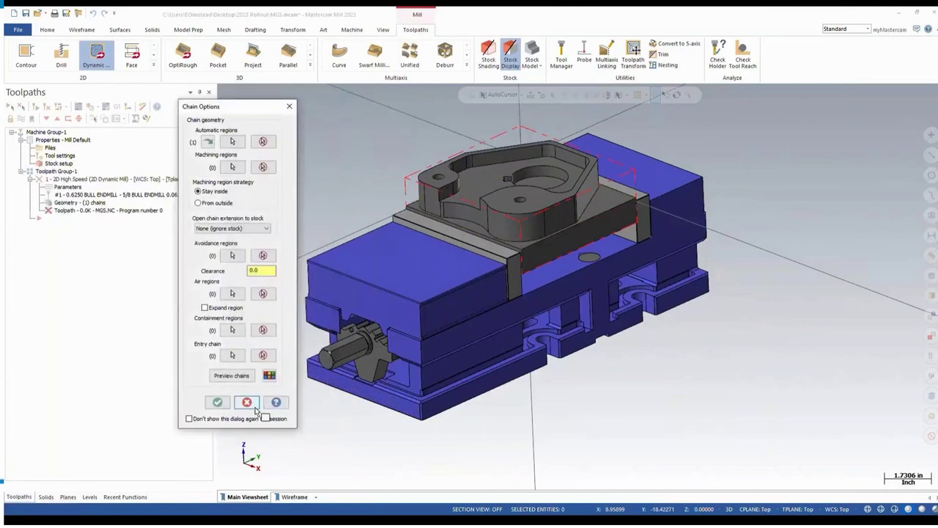
Set the machining region strategy to From outside and preview the chains.
left_click(233, 376)
left_click(198, 203)
left_click(242, 376)
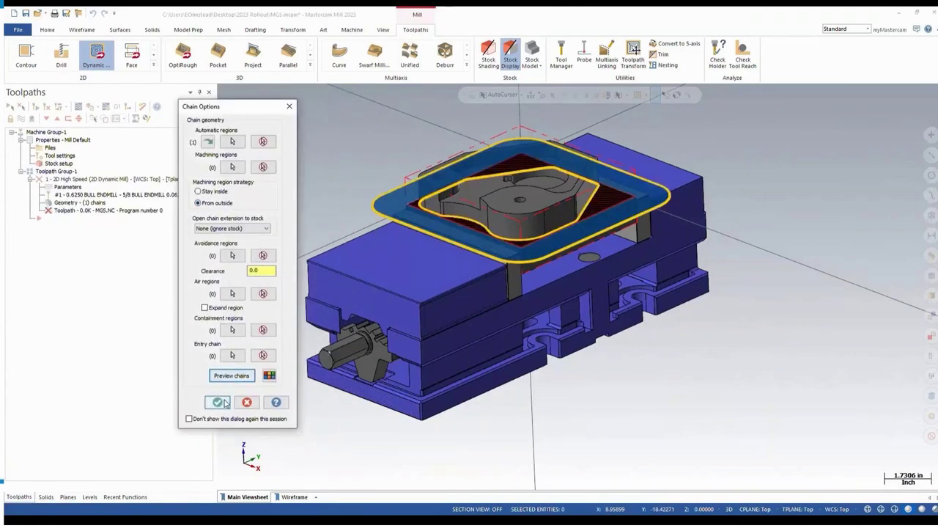
Accept the chains and generate the Dynamic Mill toolpath with the 5/8 bull endmill.
left_click(217, 401)
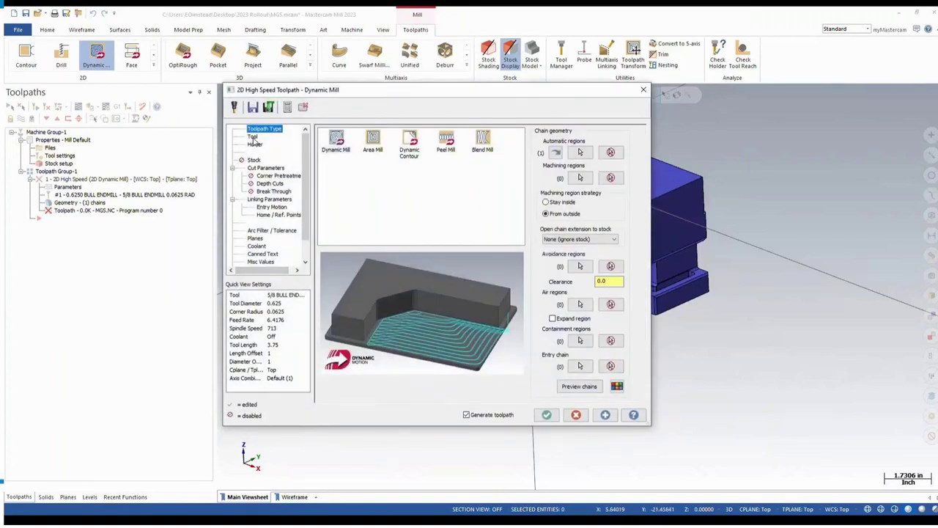
left_click(253, 137)
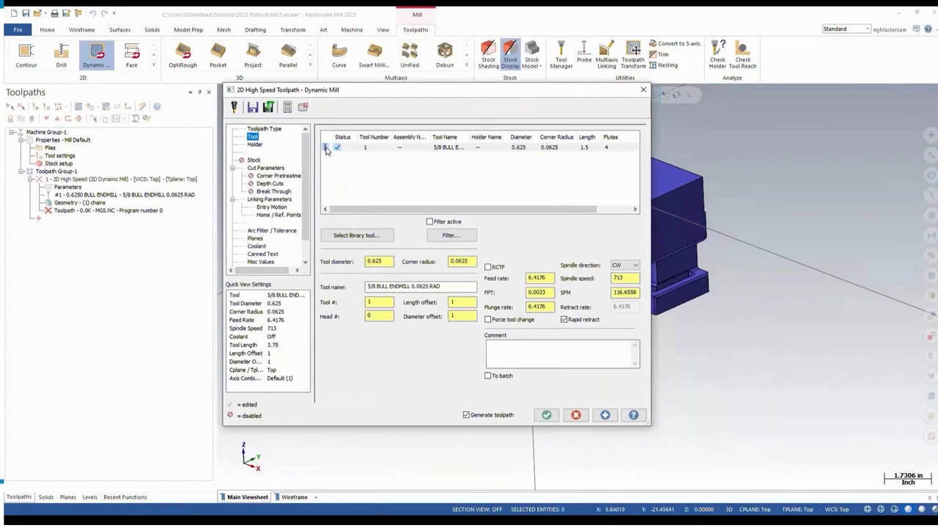
left_click(547, 415)
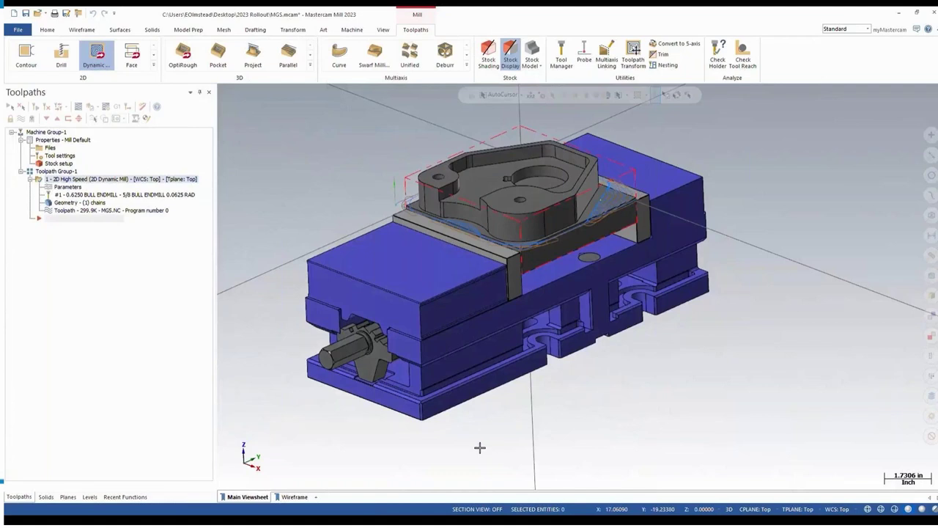
Verify the toolpath in the simulator, view it in full machine simulation, and close the simulator.
left_click(89, 107)
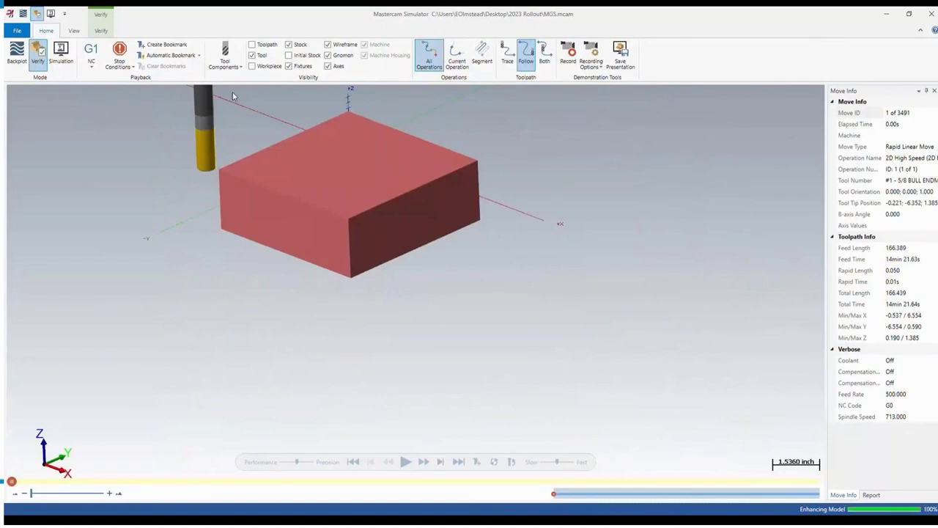
left_click(71, 57)
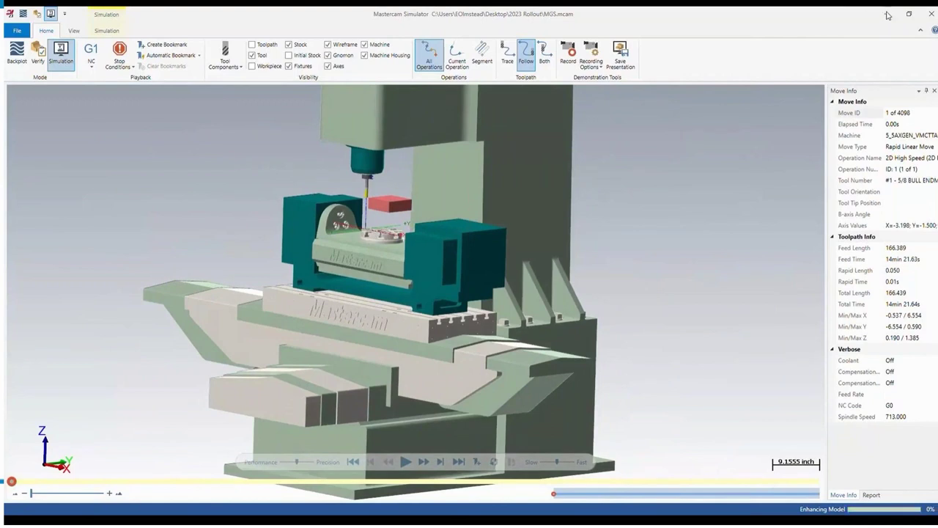
left_click(933, 15)
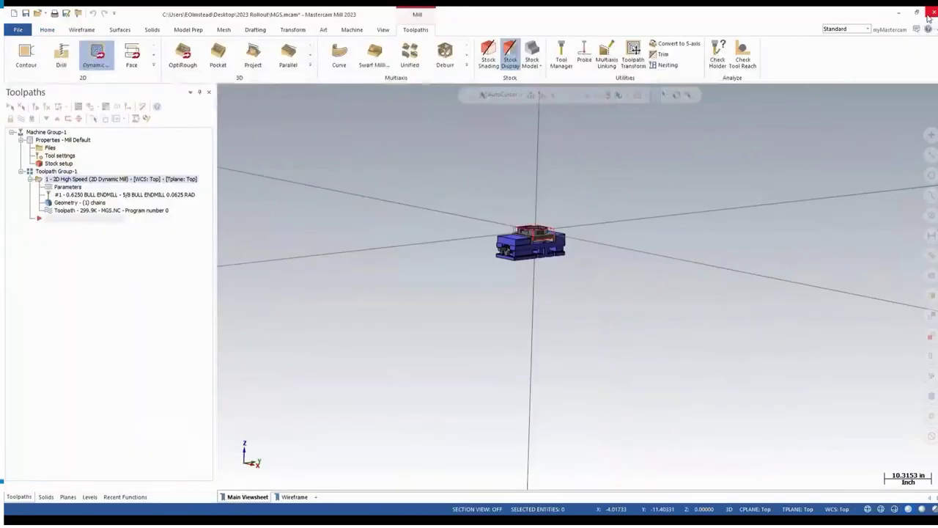
Verify the selected machine group in the simulator and examine the stock held in the vise fixture.
left_click(97, 110)
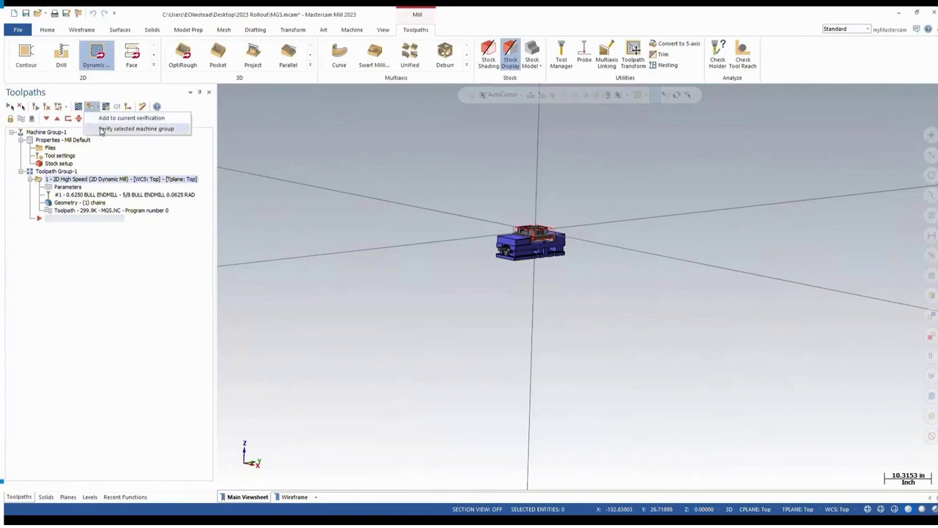
left_click(102, 128)
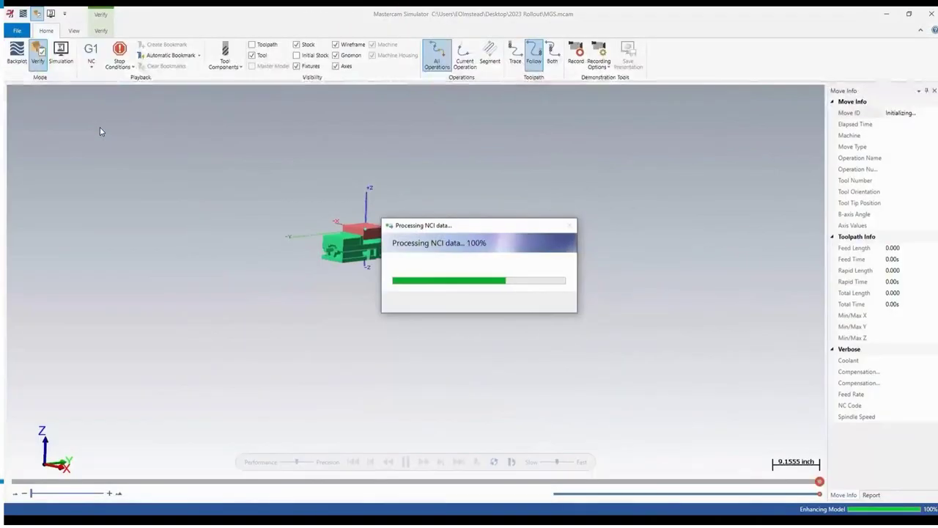
middle_click_drag(355, 233, 314, 90)
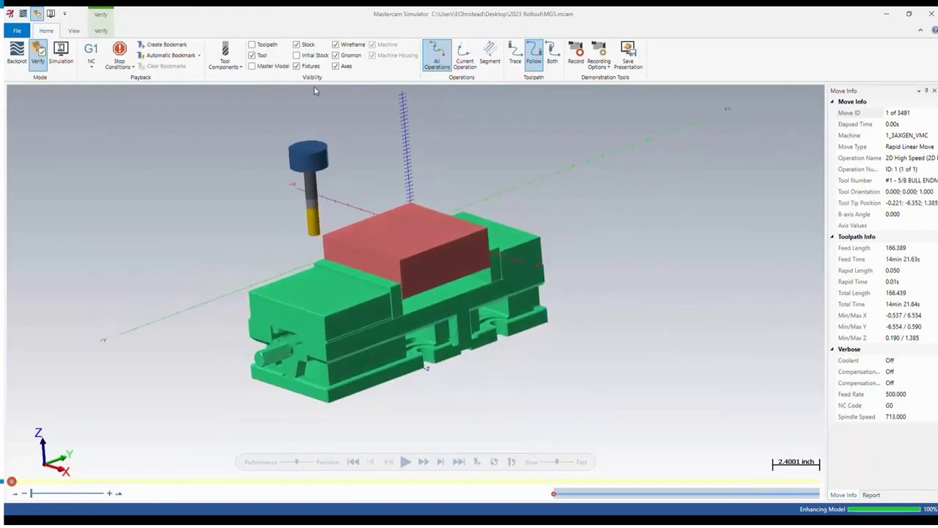
Compare the master model with the stock in the vise by swapping their display, and restore the stock display.
left_click(296, 45)
left_click(252, 66)
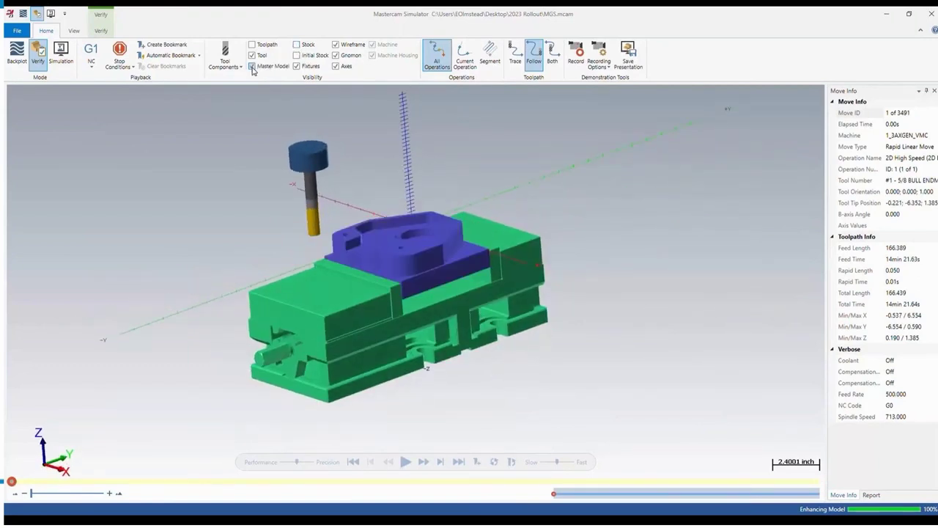
mouse_move(373, 233)
middle_mouse_down()
mouse_move(407, 262)
mouse_move(356, 230)
mouse_move(378, 241)
middle_mouse_up()
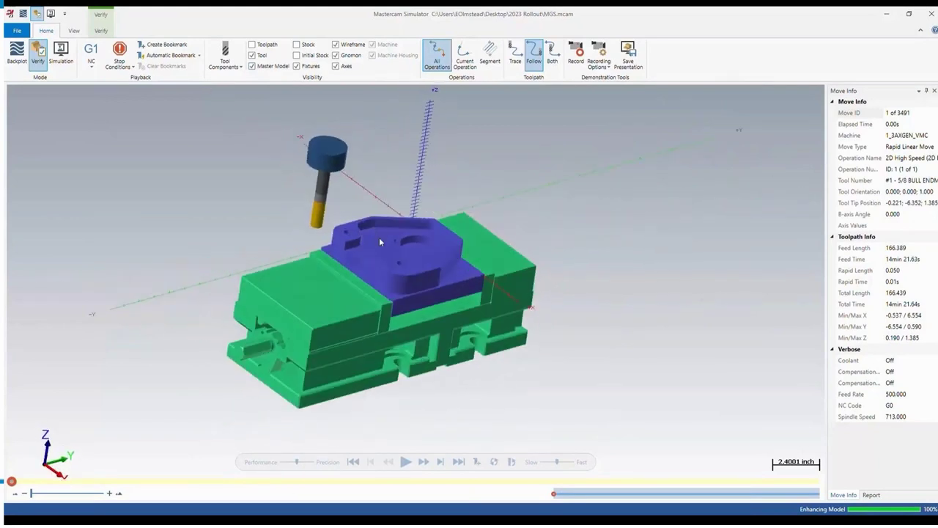
left_click(252, 66)
left_click(297, 45)
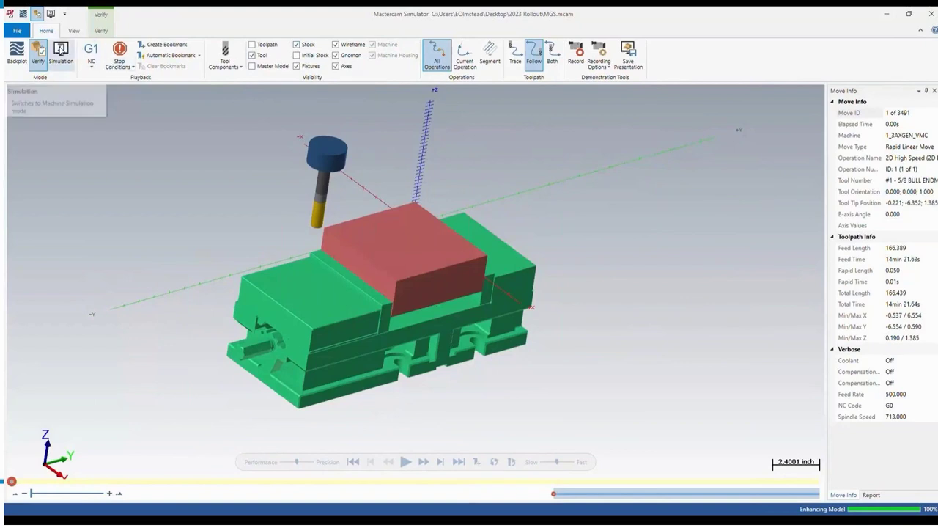
Run the full machine simulation of the Dynamic Mill toolpath through to the end and close the simulator.
left_click(60, 52)
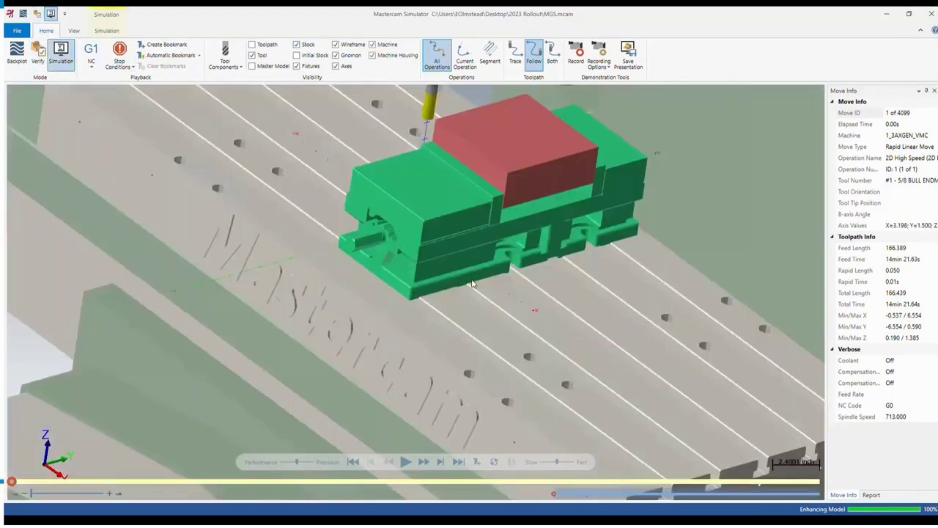
scroll(472, 283, "down", 5)
middle_click_drag(487, 282, 478, 321)
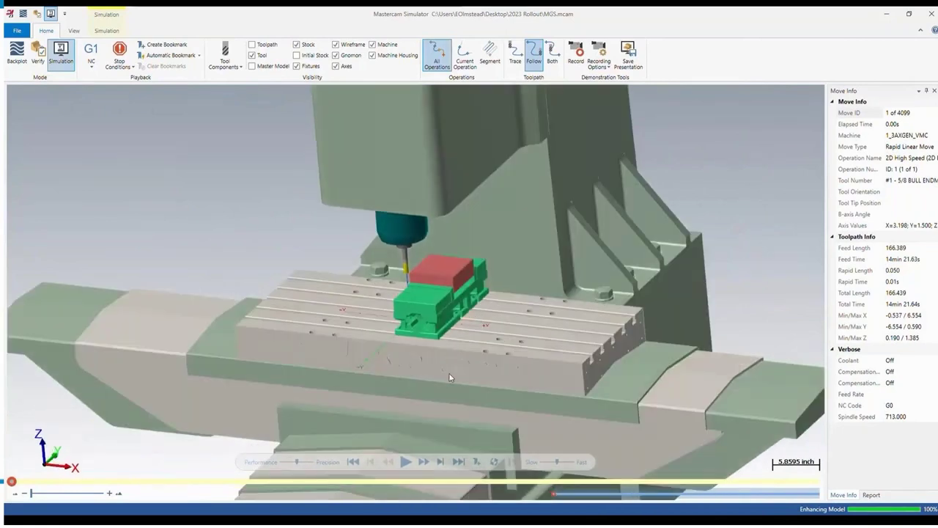
left_click(405, 462)
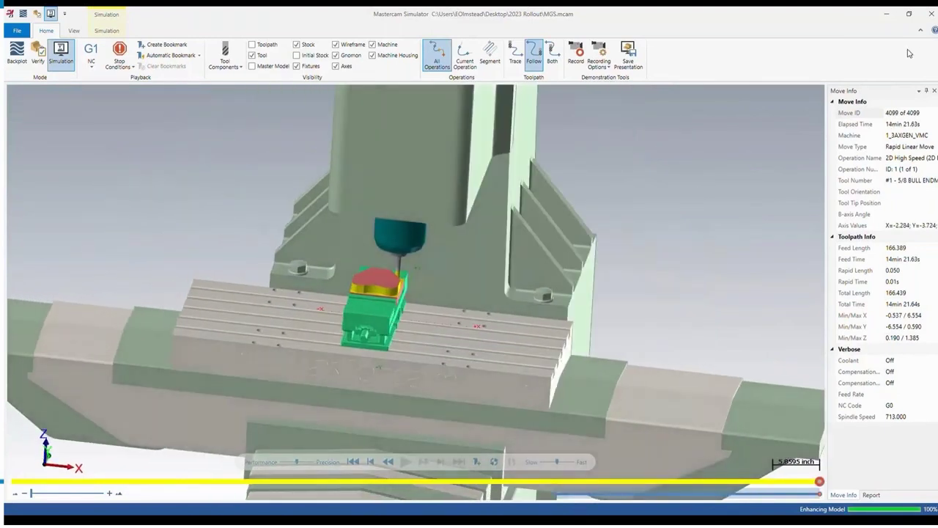
left_click(931, 14)
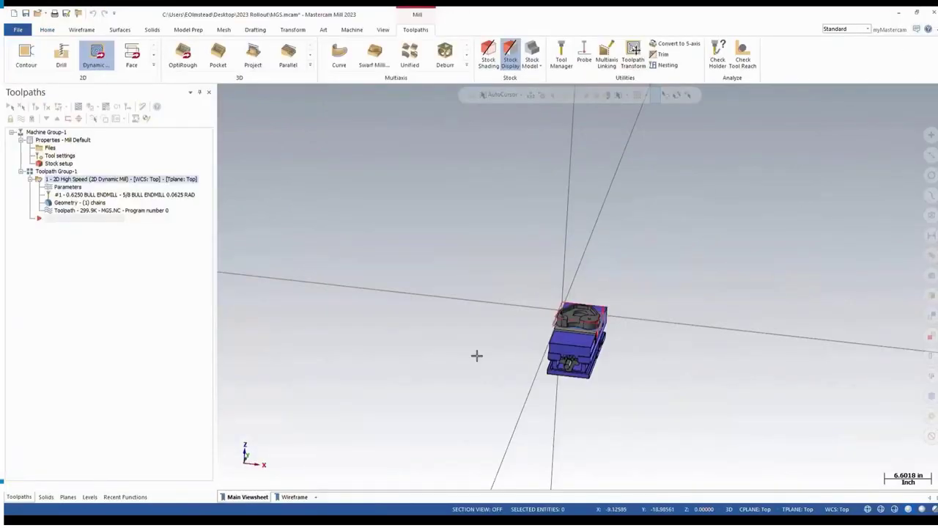
In the Wireframe viewsheet, hide the Dynamic Mill toolpath display and add a second machine group using the default mill.
left_click(294, 497)
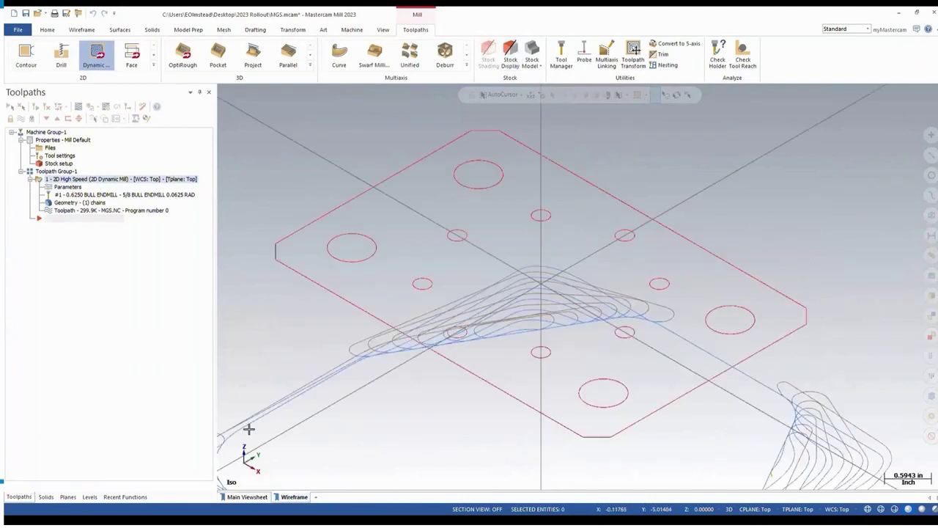
left_click(13, 121)
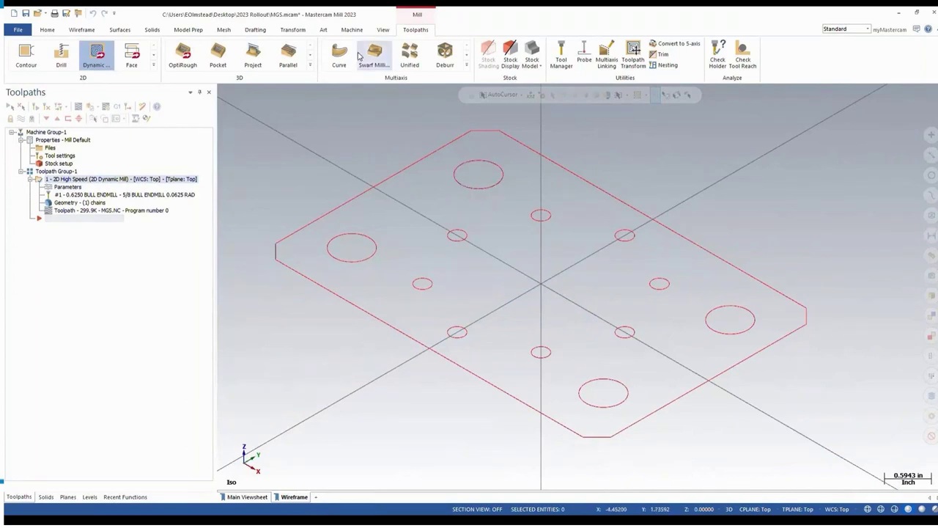
left_click(351, 30)
left_click(18, 64)
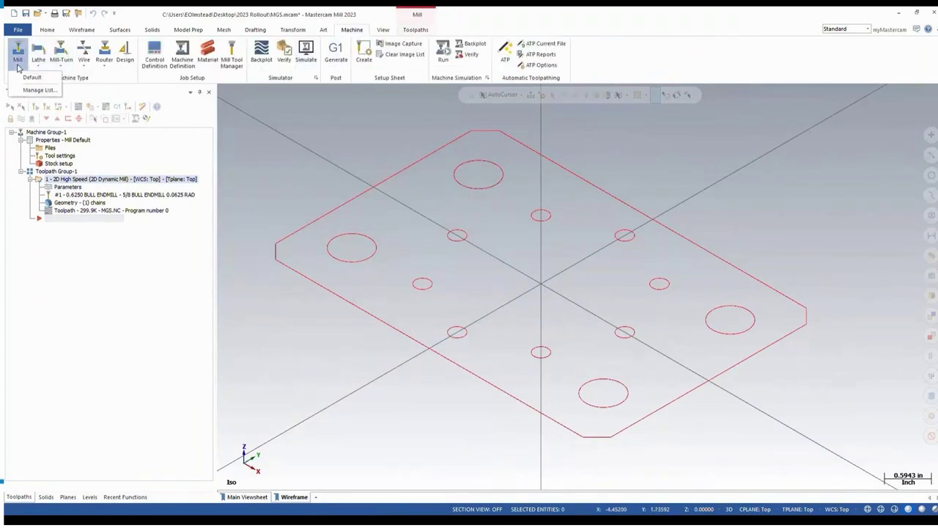
left_click(28, 77)
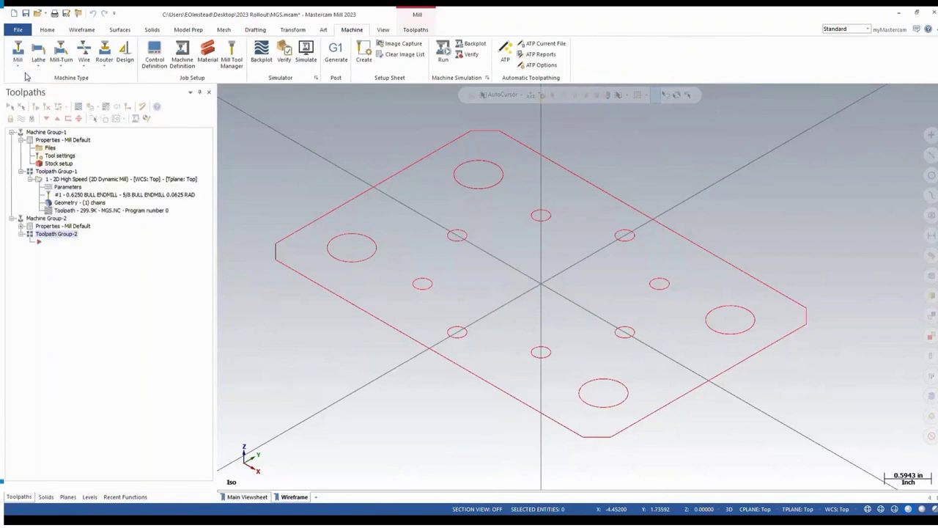
In the second machine group's stock setup, show wireframe entities and start defining the stock with a bounding box.
left_click(20, 225)
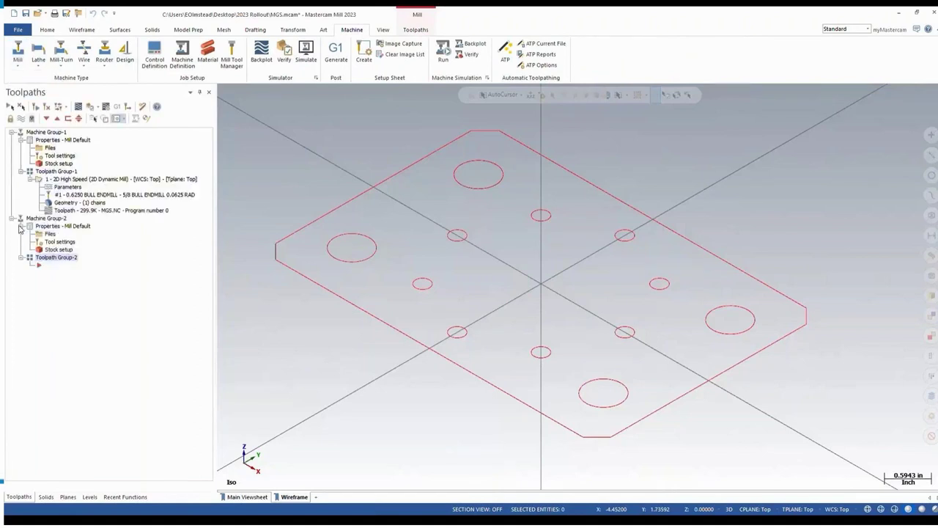
left_click(57, 250)
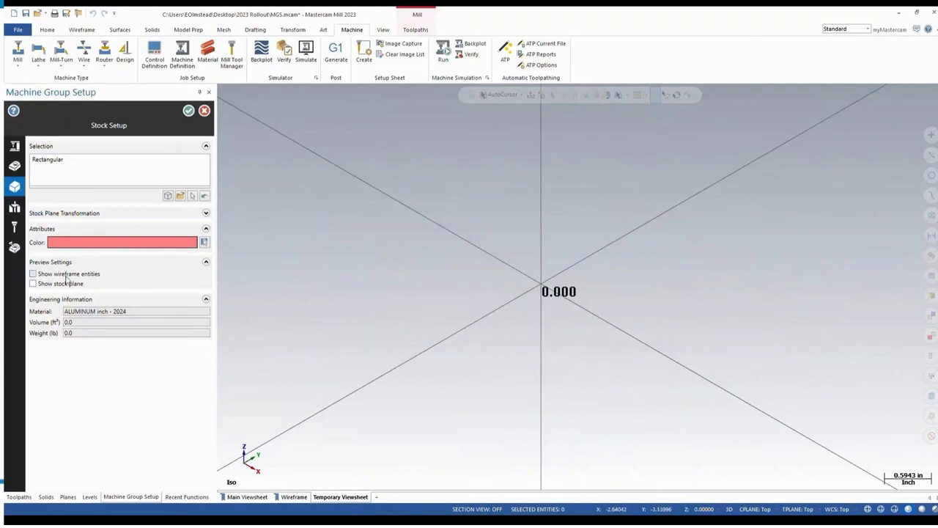
left_click(33, 274)
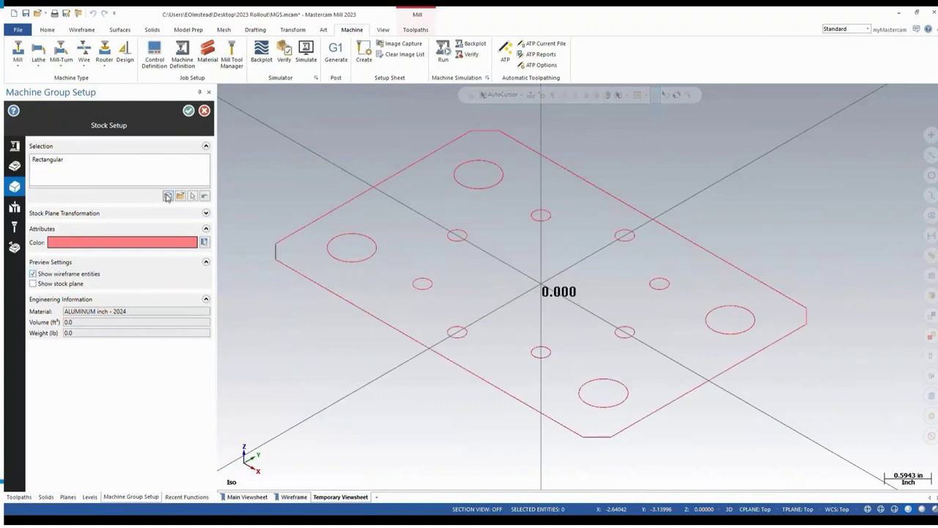
left_click(167, 196)
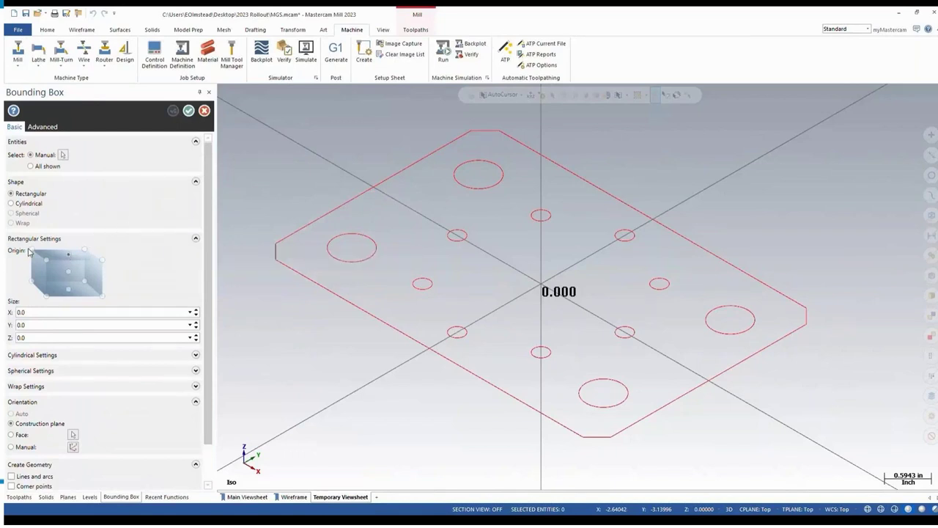
Size the rectangular bounding box manually to X 6, Y 3 and Z 1.
left_click(56, 312)
type("6")
key("Tab")
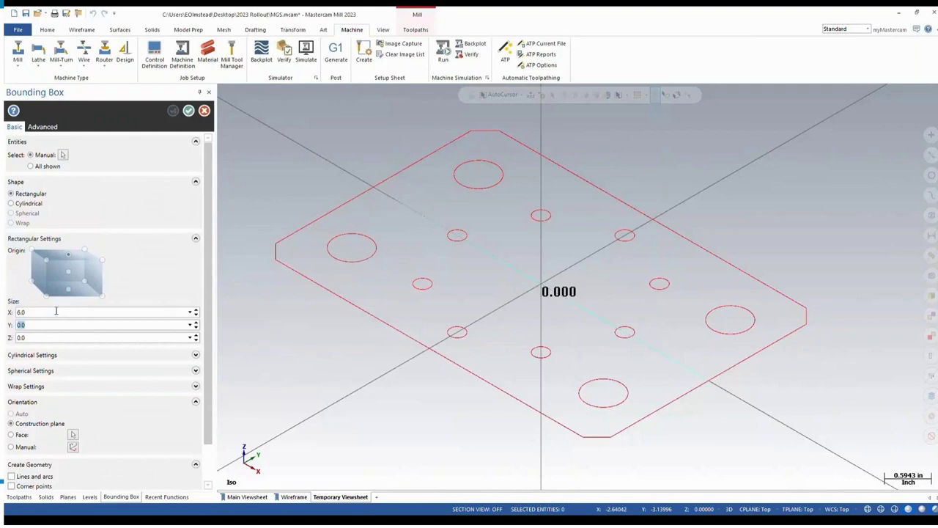
key("Tab")
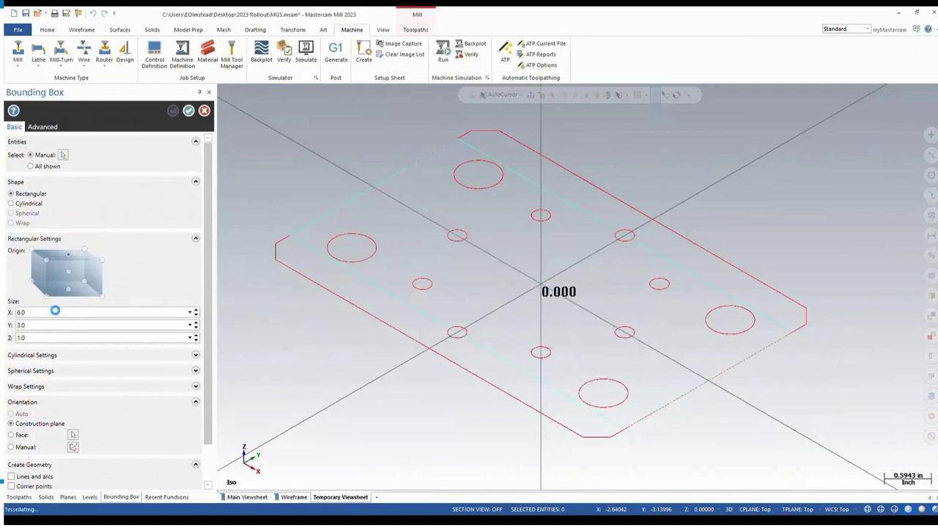
key("Tab")
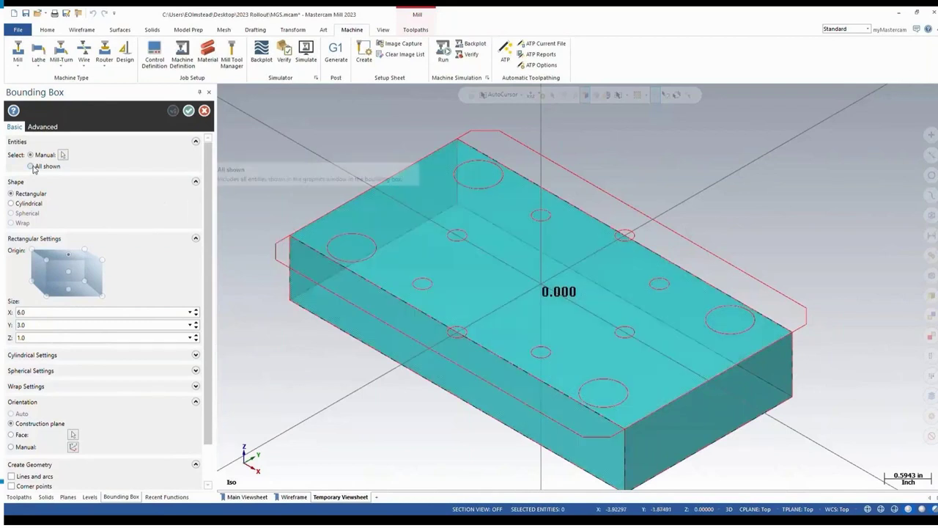
Fit the bounding box to all shown entities and set its Z size to 1.
left_click(30, 166)
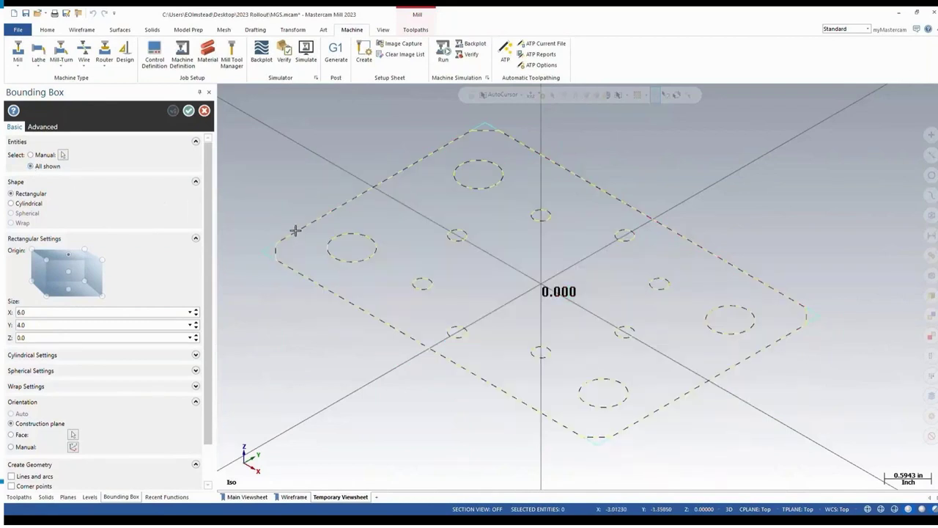
left_click(50, 334)
type("1")
key("Tab")
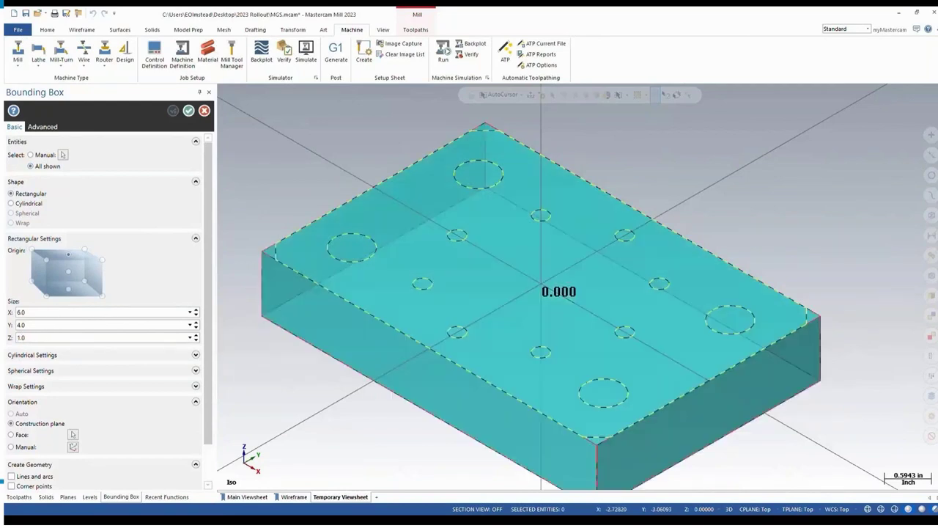
Accept the bounding box and the stock setup, and turn on the stock display in the Wireframe viewsheet.
left_click(189, 110)
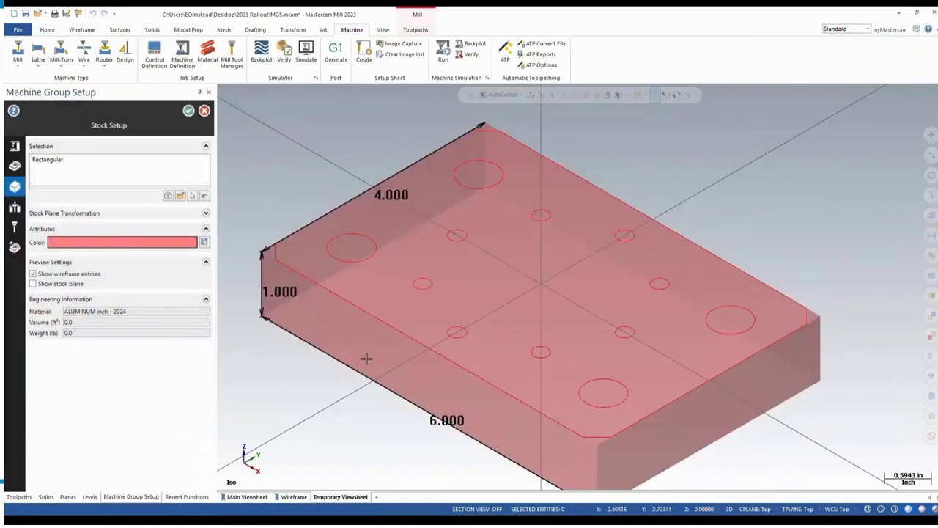
left_click(189, 110)
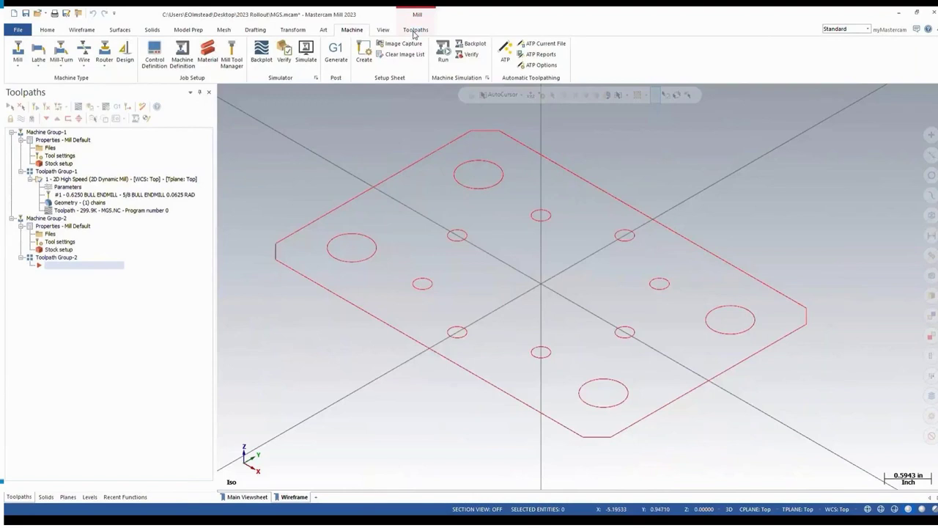
left_click(415, 31)
left_click(510, 55)
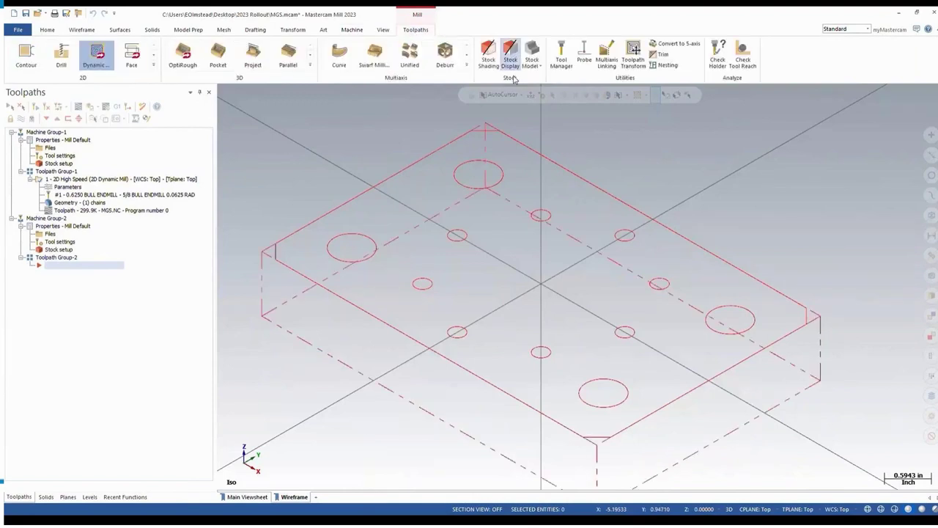
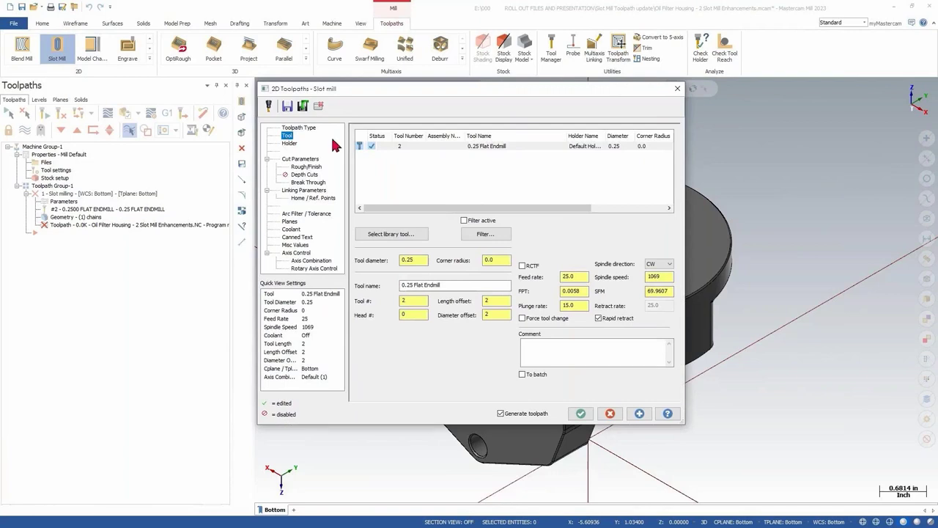
Select the 0.25 Flat Endmill for the slot mill toolpath and edit the stock to leave on the walls and floors.
left_click(378, 147)
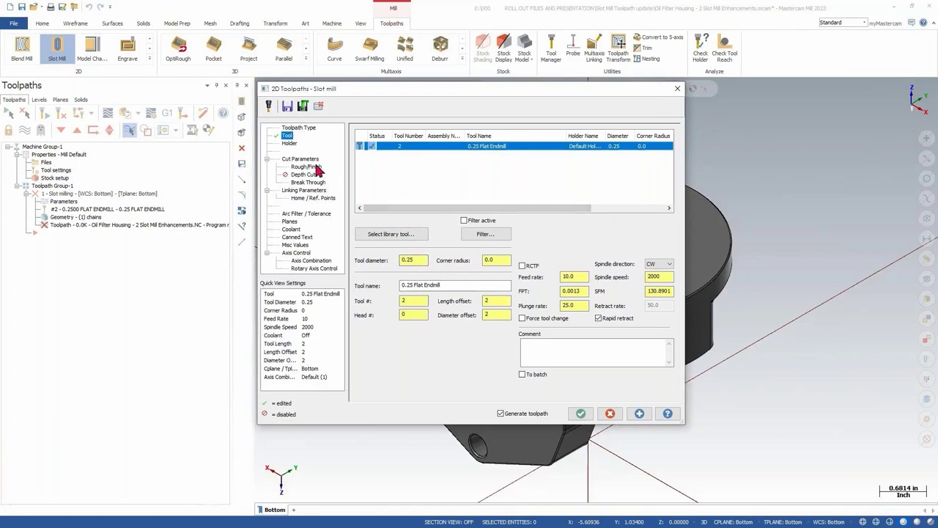
left_click(310, 160)
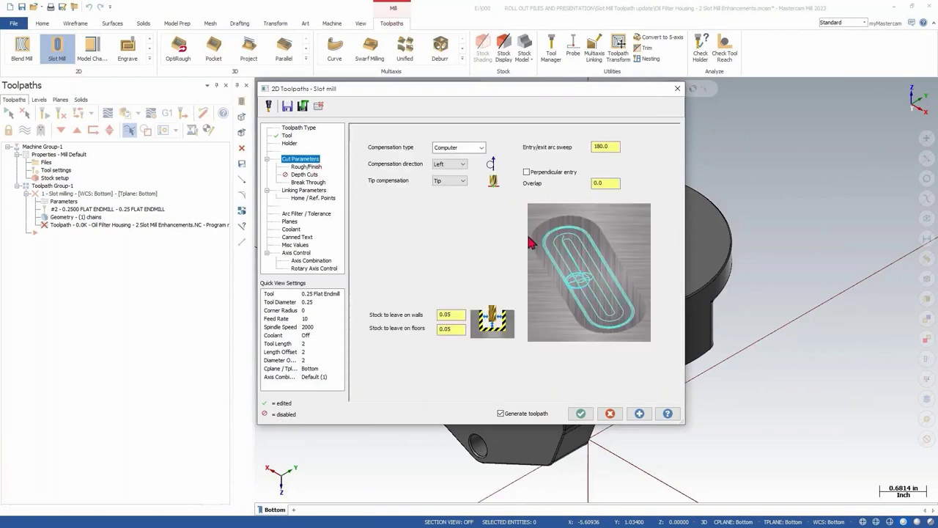
double_click(440, 314)
key("Tab")
Edit the ramp entry plunge angle and the roughing stepover of the slot mill toolpath.
left_click(318, 167)
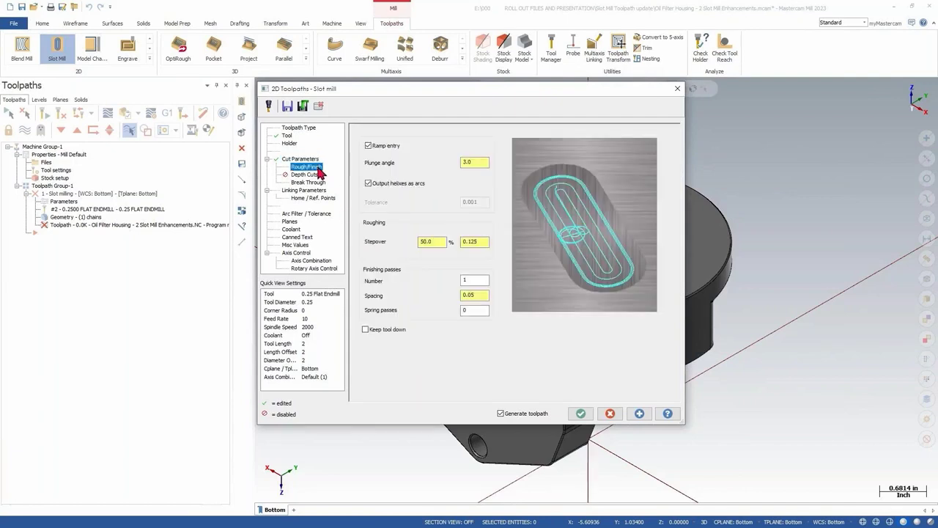
left_click(476, 163)
left_click(431, 241)
Leave depth cuts disabled, turn off Break through, and enable the Clearance height in the linking parameters.
left_click(310, 176)
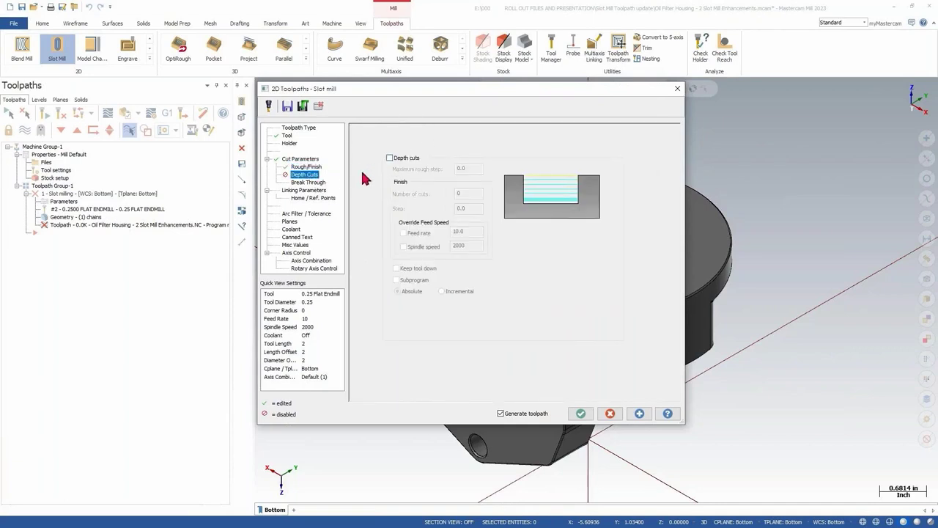
left_click(321, 183)
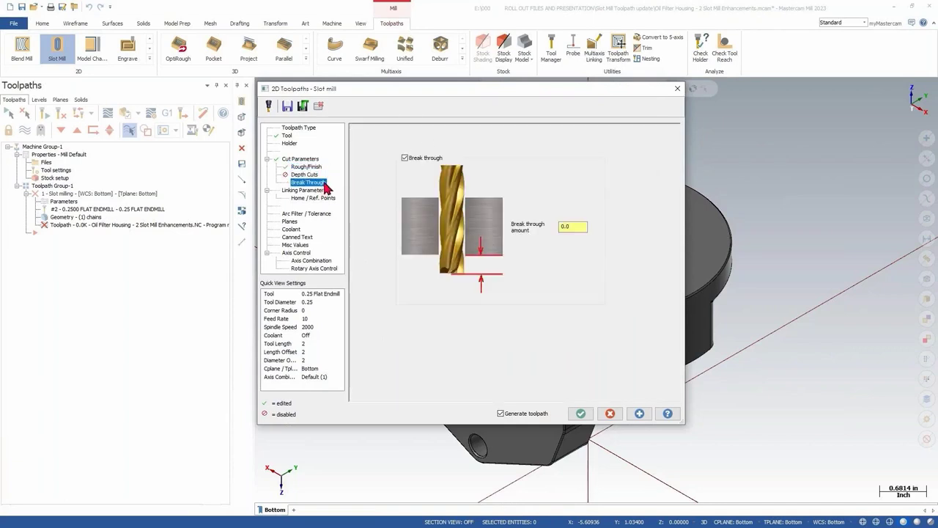
left_click(405, 158)
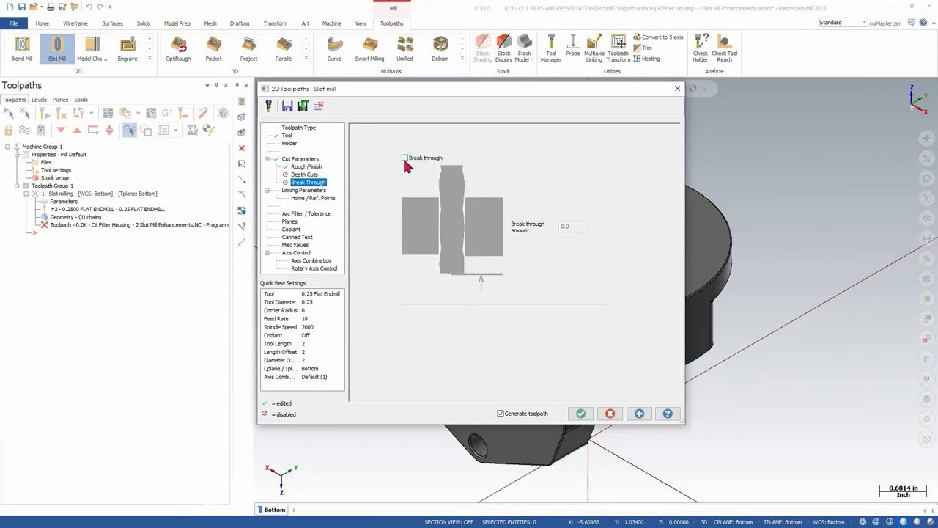
left_click(325, 192)
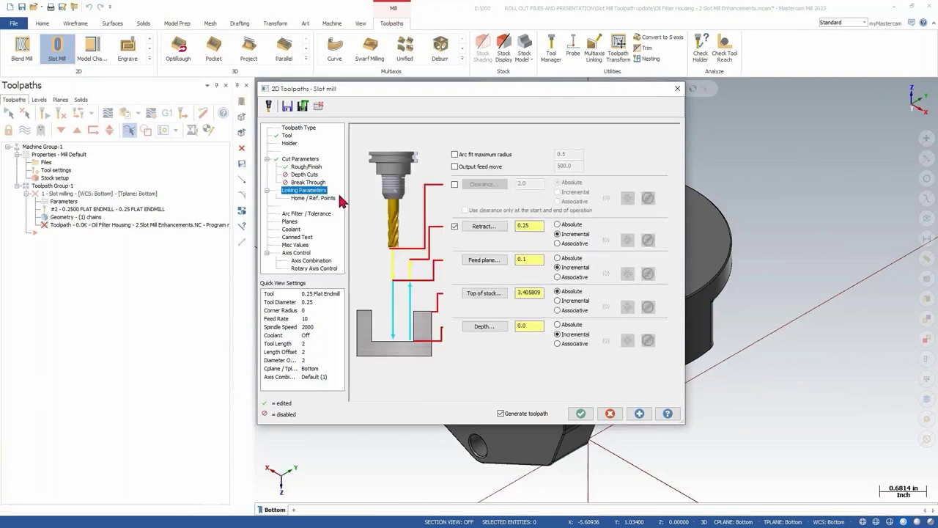
left_click(455, 186)
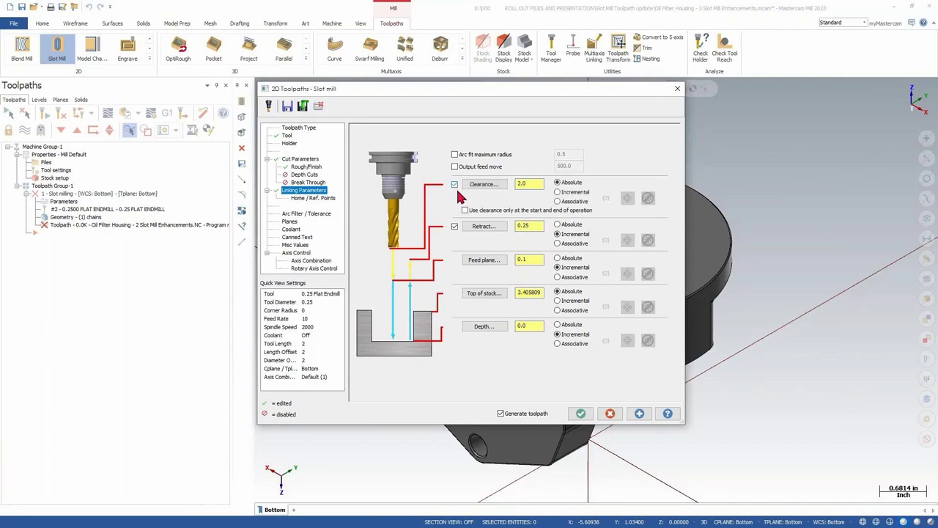
Set the top of stock to 3.401617 from the triangular pocket's upper edge and the incremental depth to -0.5 from its floor.
left_click(498, 293)
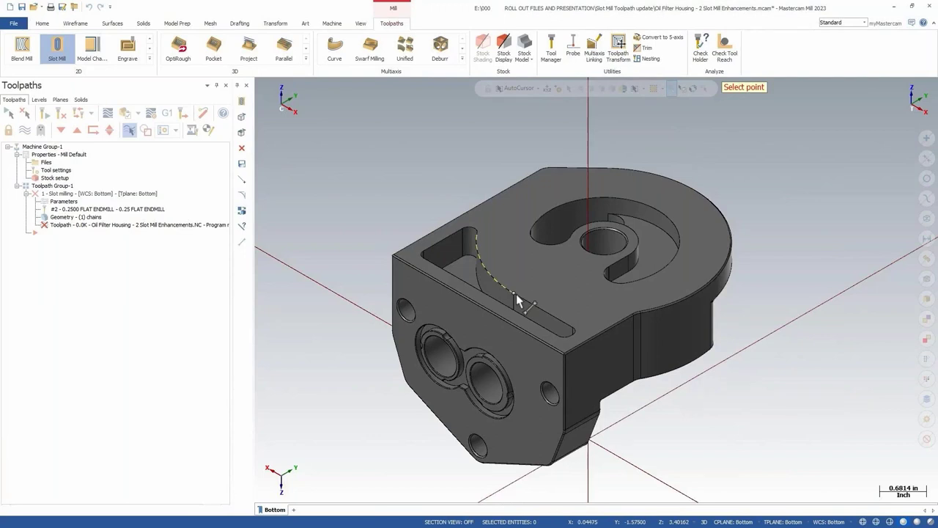
left_click(516, 294)
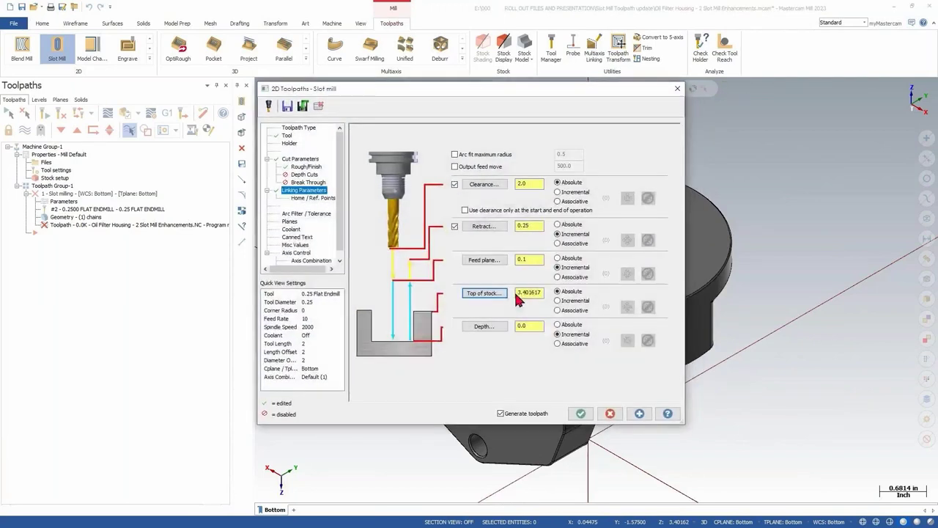
left_click(499, 325)
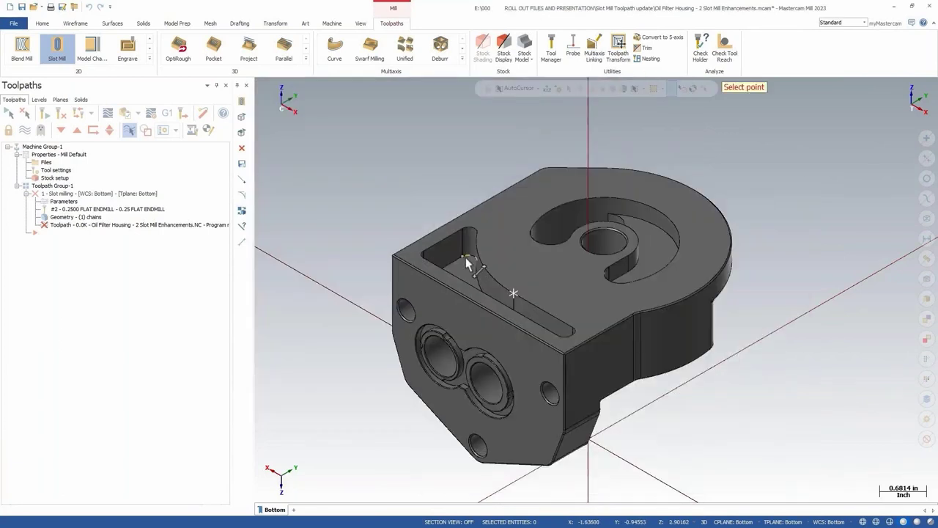
left_click(466, 259)
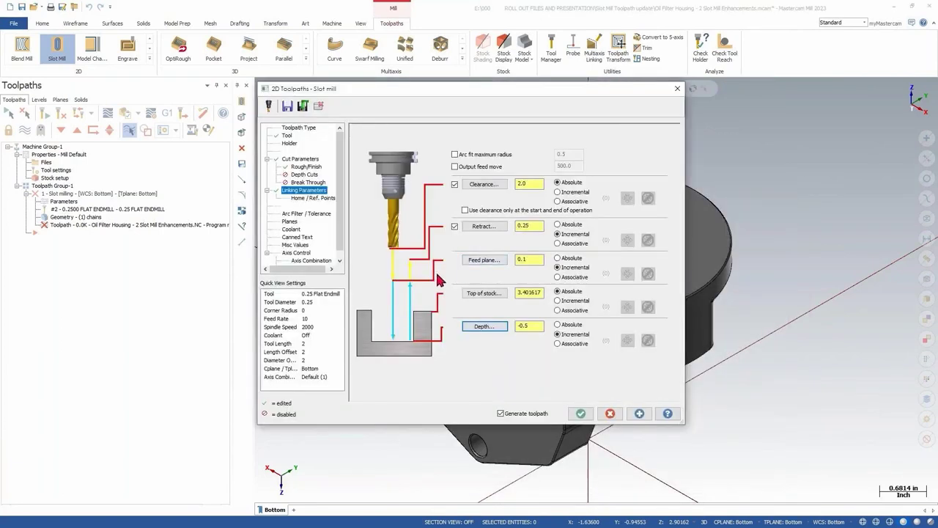
Edit the total tolerance, review the planes, and accept the slot mill parameters to generate the toolpath.
left_click(321, 215)
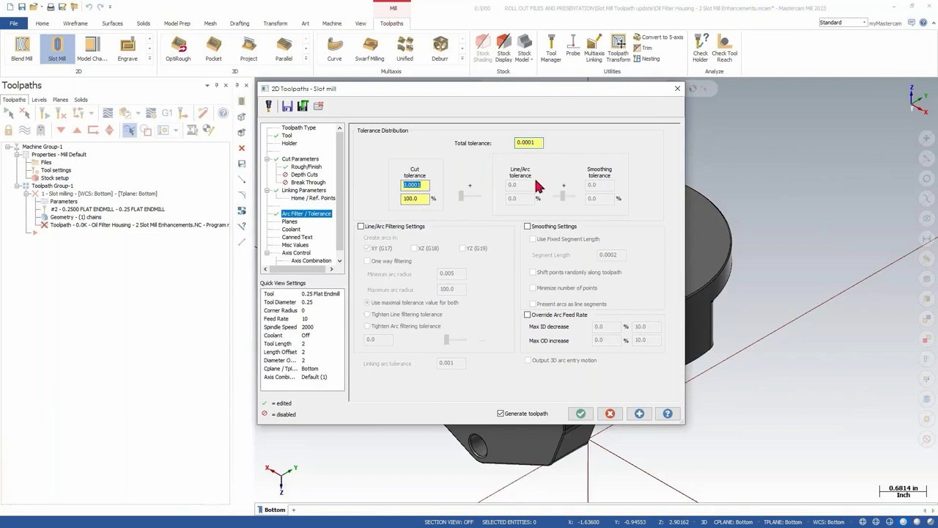
left_click(529, 143)
type("1")
key("Tab")
left_click(290, 221)
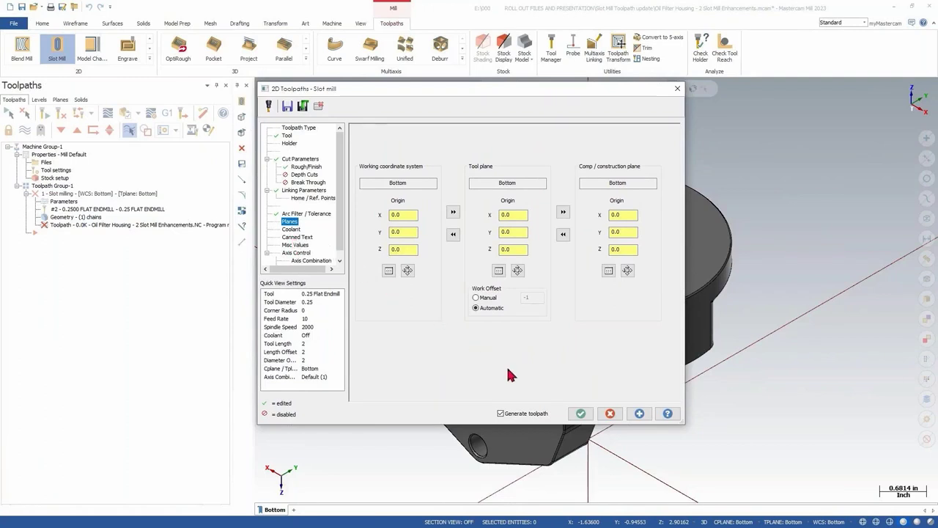
left_click(580, 414)
Backplot the slot mill toolpath in the triangular pocket, check it from the Bottom view, and close the backplot.
mouse_move(576, 412)
middle_mouse_down()
mouse_move(469, 402)
mouse_move(401, 415)
mouse_move(429, 477)
mouse_move(462, 475)
middle_mouse_up()
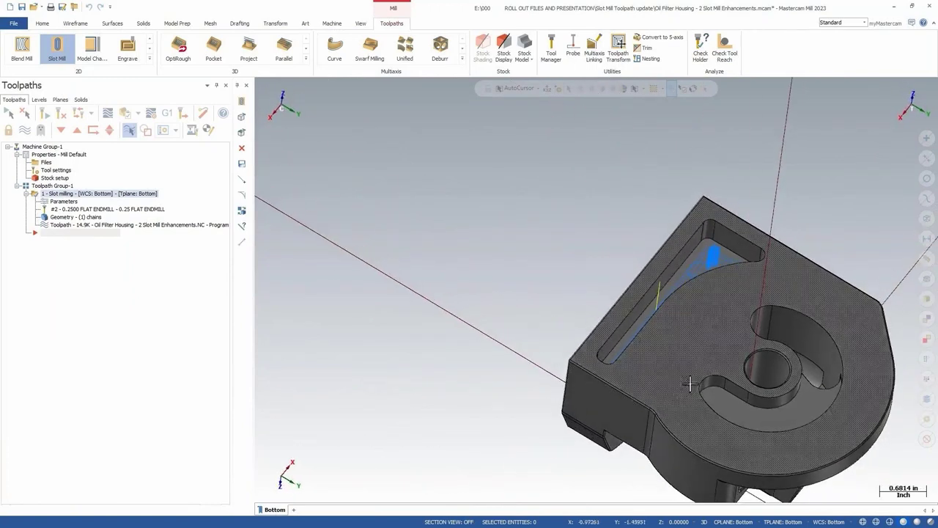
scroll(722, 306, "up", 3)
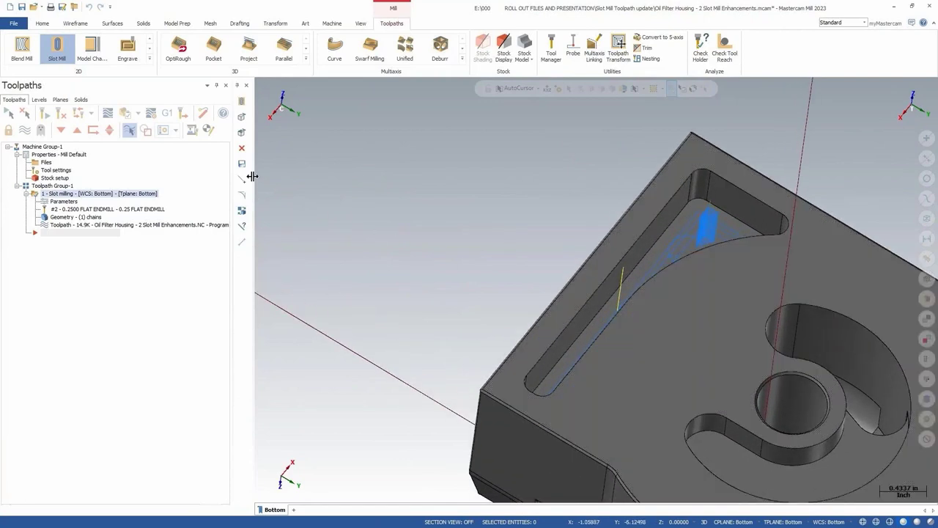
left_click(108, 115)
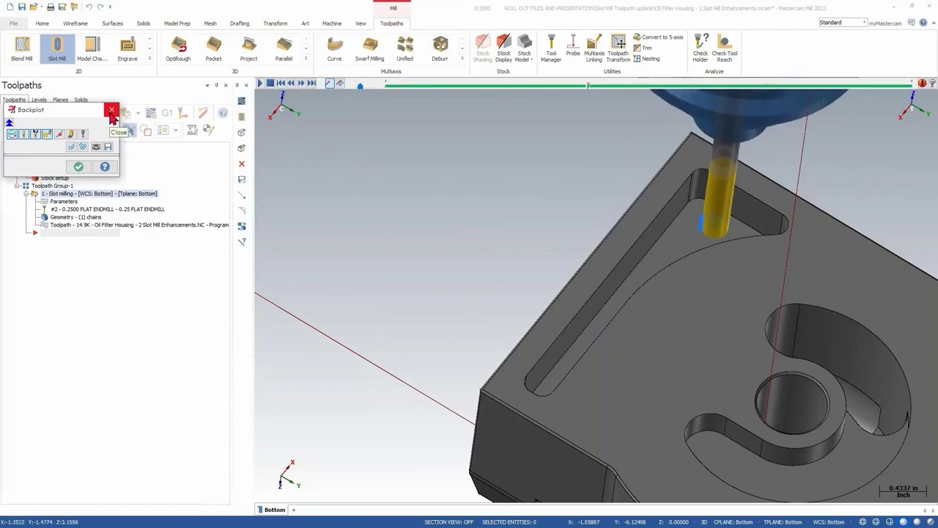
key("alt+4")
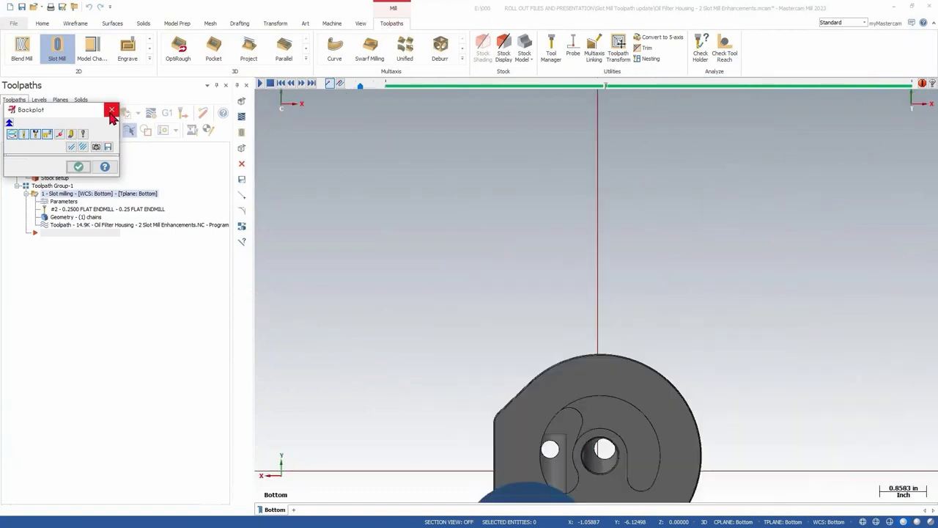
key("alt+F1")
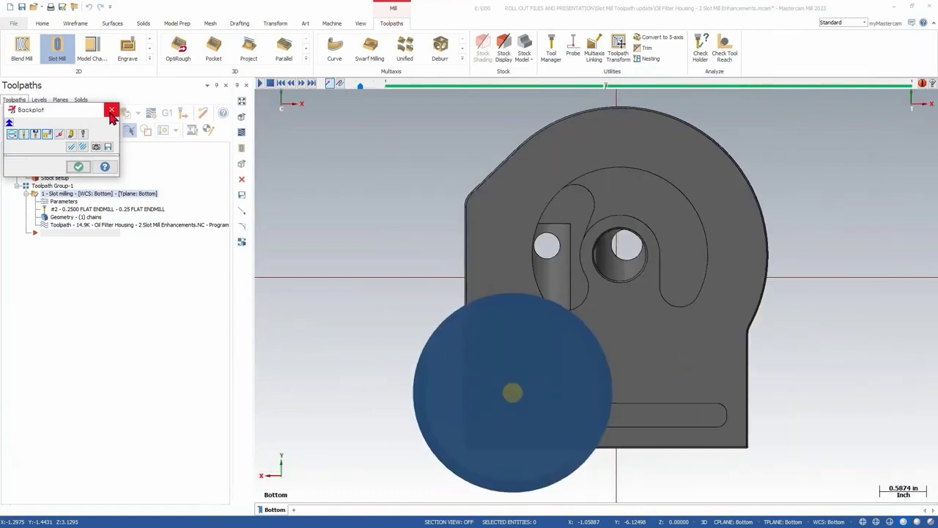
left_click(111, 110)
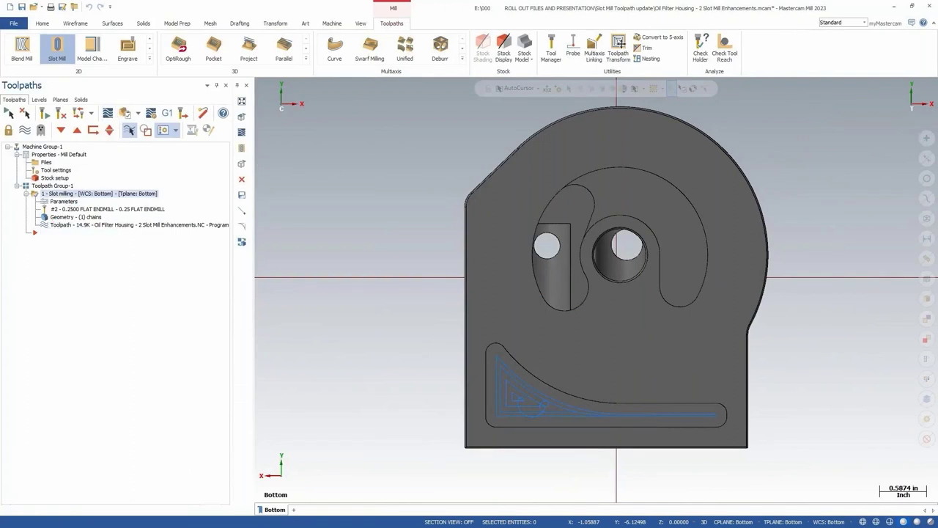
Copy the slot milling operation after the original and open the copy's parameters.
right_click_drag(99, 194, 76, 242)
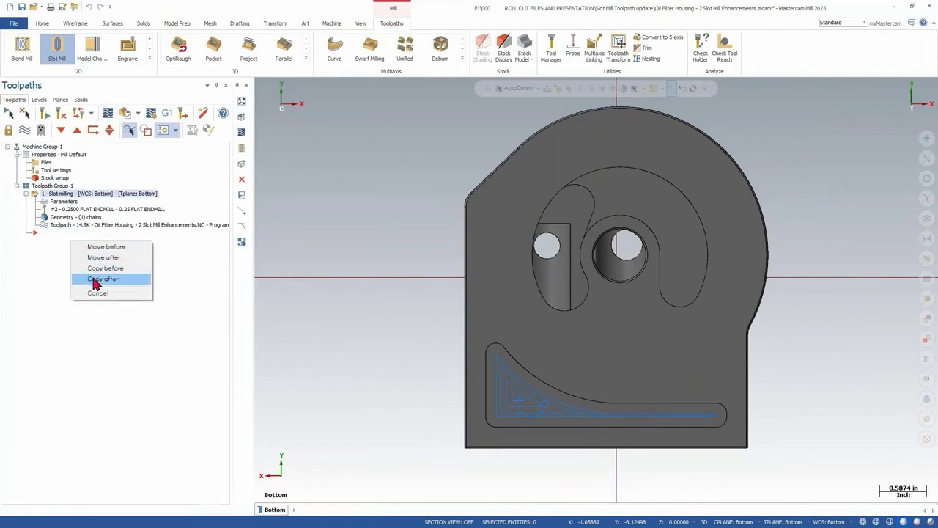
left_click(96, 279)
left_click(64, 248)
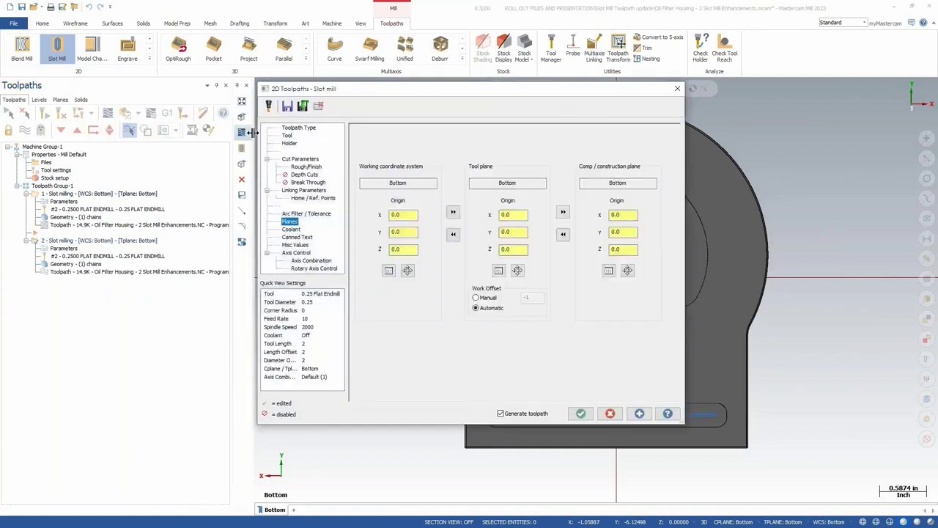
Replace the copied operation's chain with the upper edge loop of the curved slot around the central bore.
left_click(299, 128)
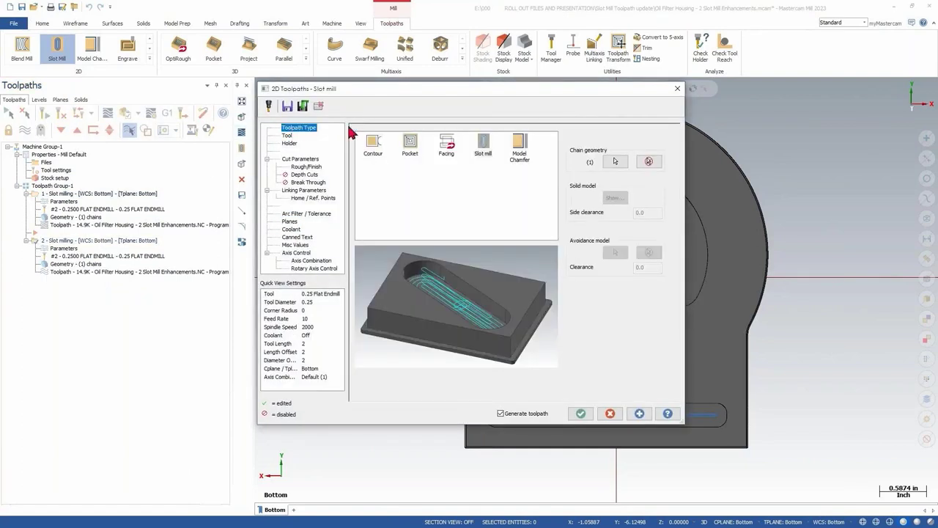
left_click(650, 163)
left_click(618, 162)
middle_click_drag(682, 342, 575, 355)
scroll(529, 315, "up", 2)
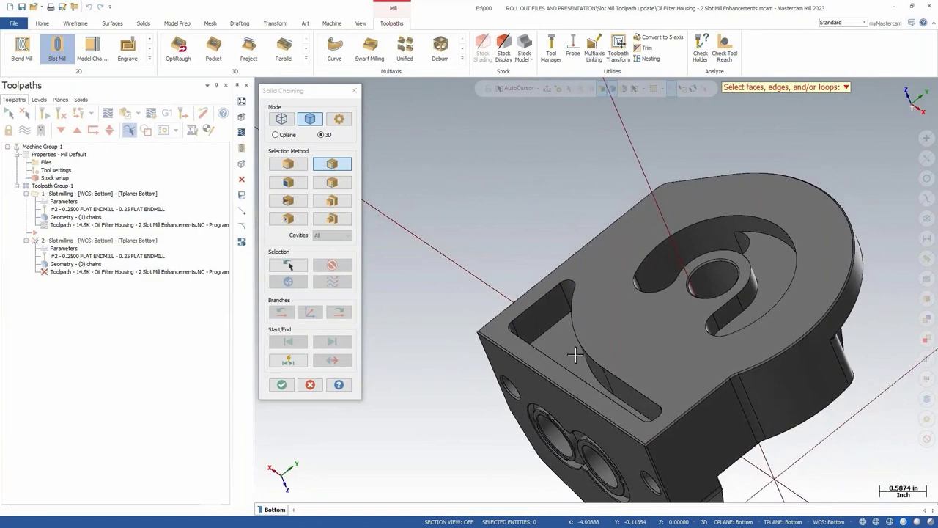
left_click(740, 332)
left_click(281, 384)
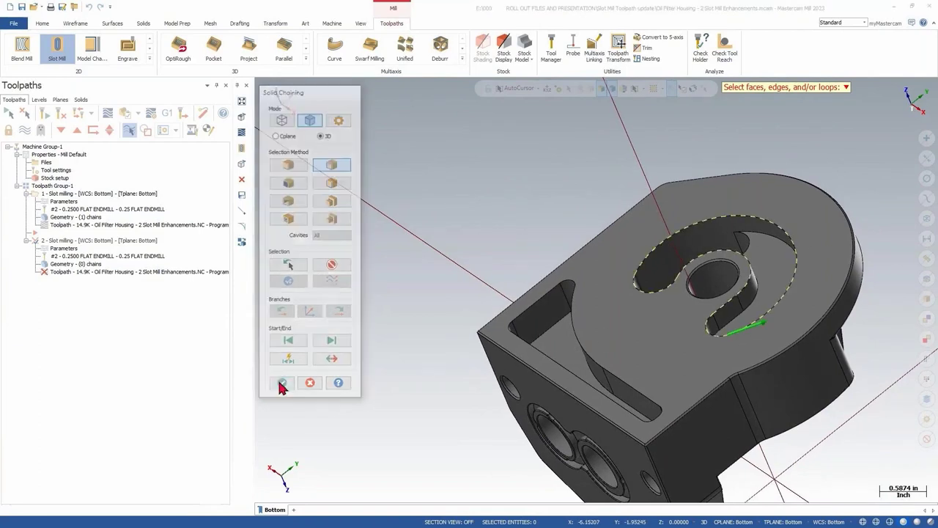
Set the copied operation's incremental depth to -0.29 by picking a point on the curved slot's floor.
left_click(318, 192)
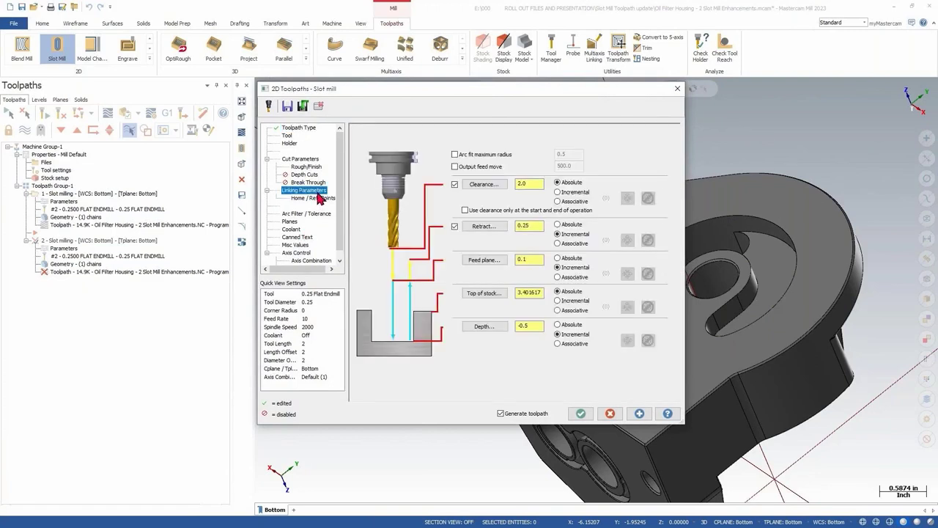
left_click(483, 327)
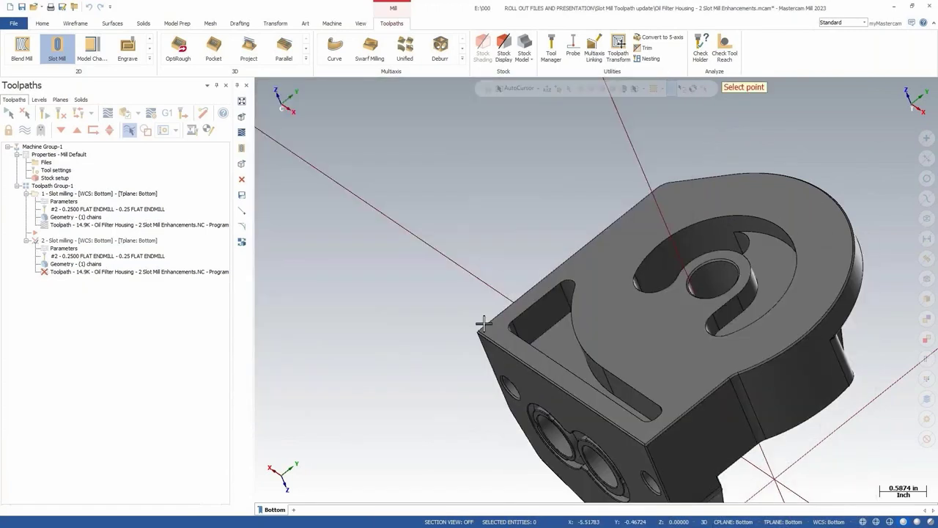
left_click(744, 311)
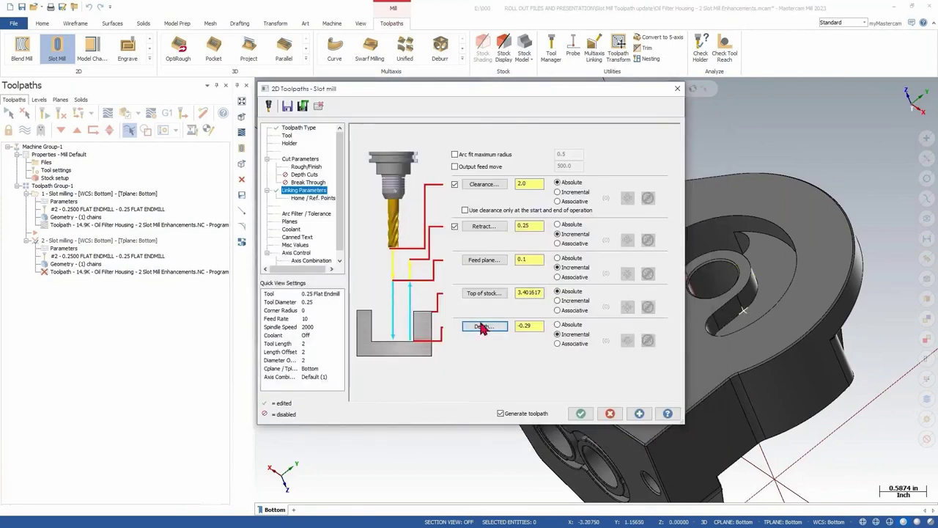
Enable depth cuts with a maximum rough step of 0.025 and generate the curved slot's toolpath.
left_click(306, 167)
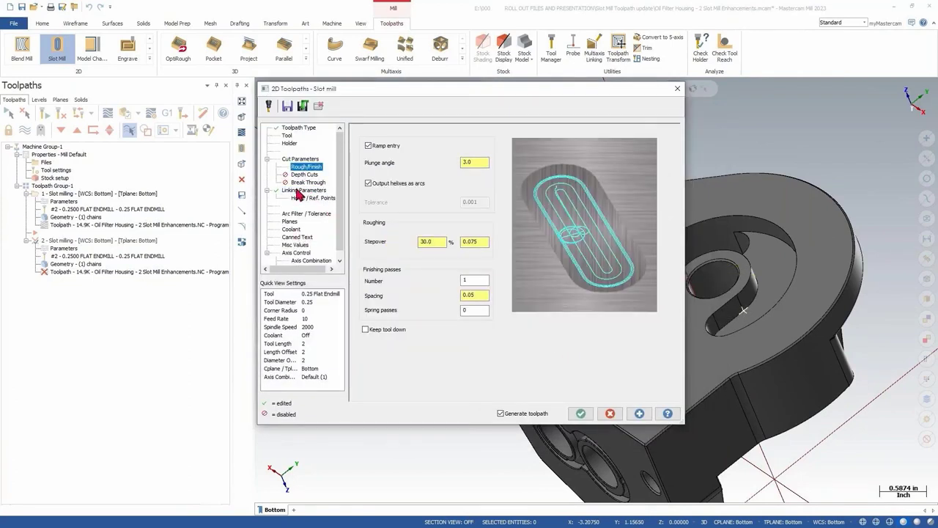
left_click(301, 175)
left_click(389, 158)
left_click_drag(472, 169, 430, 174)
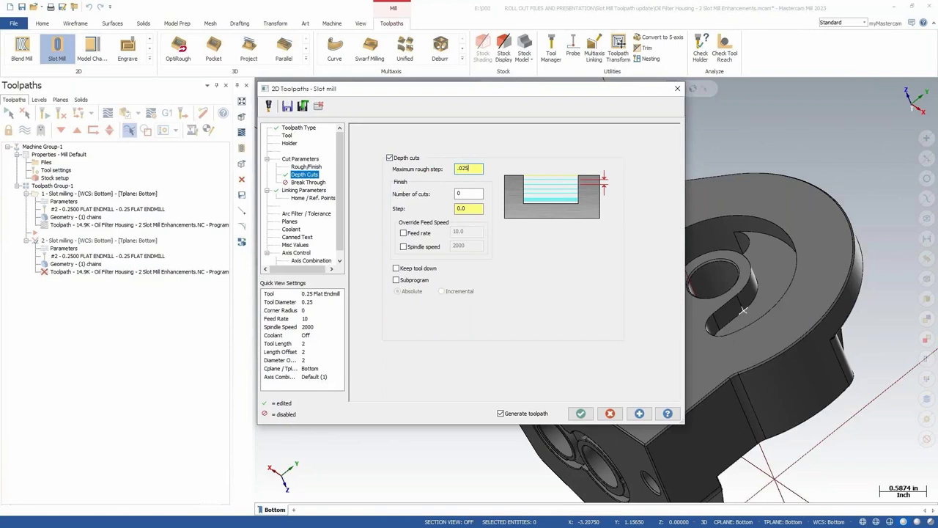
key("Tab")
left_click(578, 415)
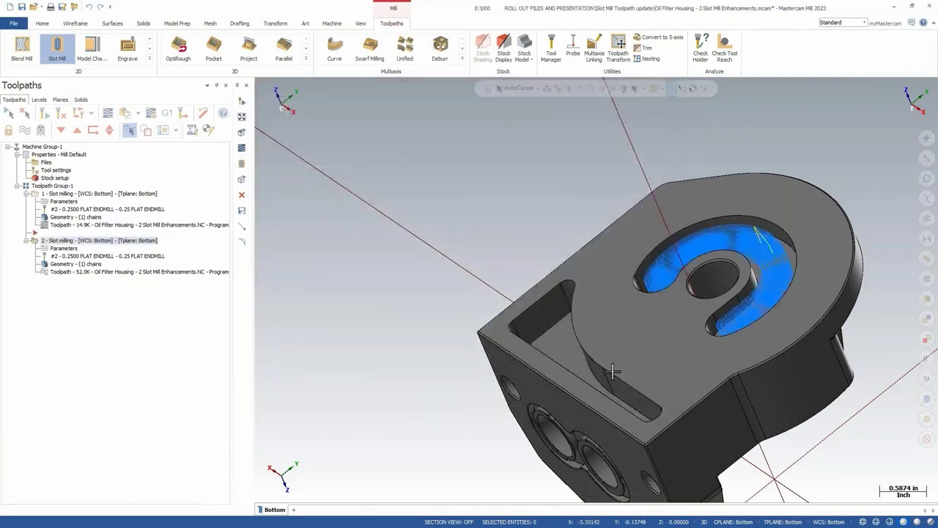
Backplot the second slot mill toolpath along the curved slot and close the backplot.
middle_click_drag(612, 372, 543, 331)
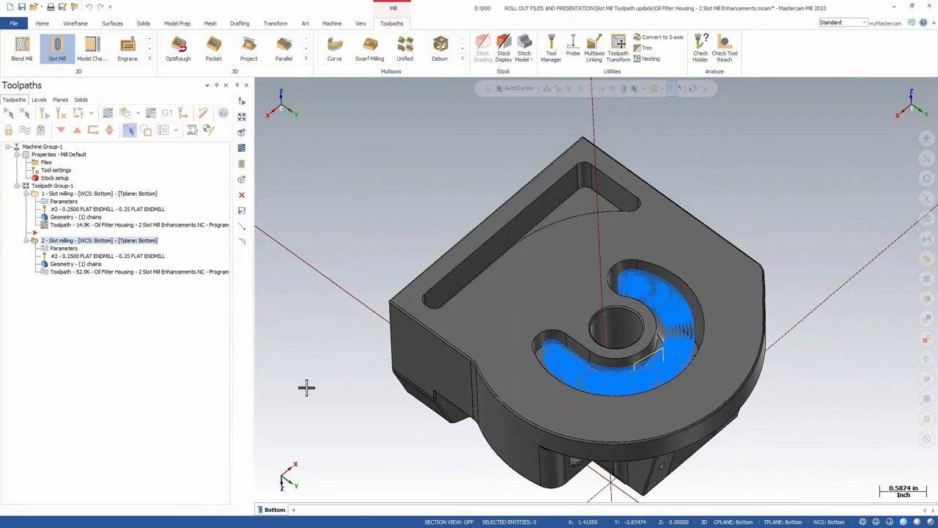
left_click(109, 113)
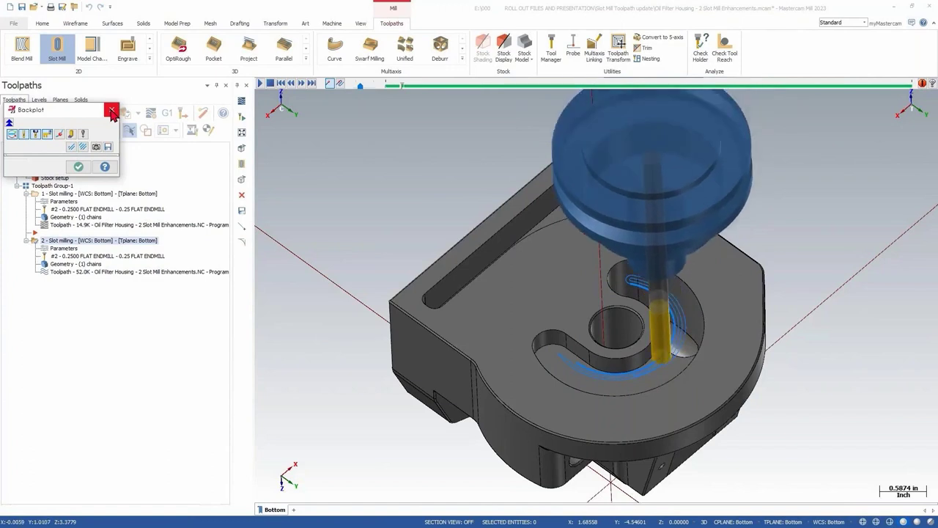
left_click(112, 110)
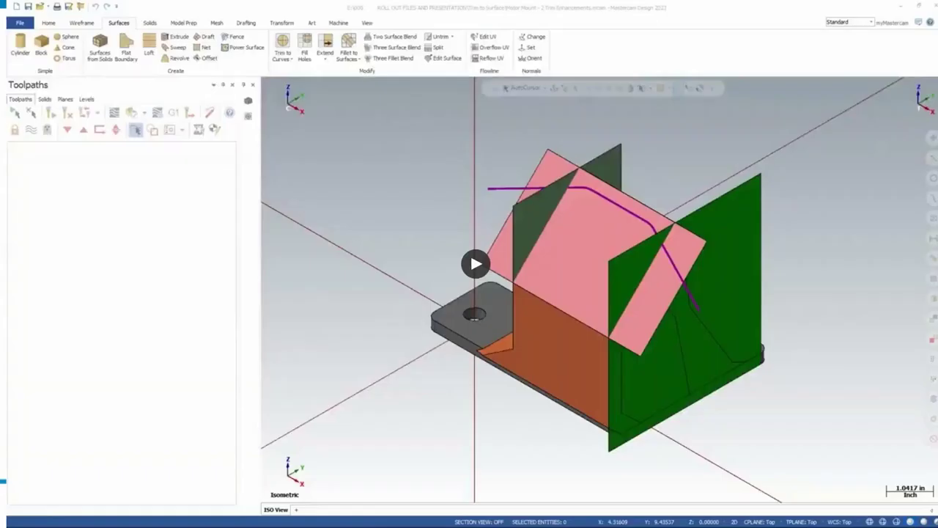
Trim the pink surface of the motor mount to the purple curve chain, keeping the area below the curve.
left_click(475, 262)
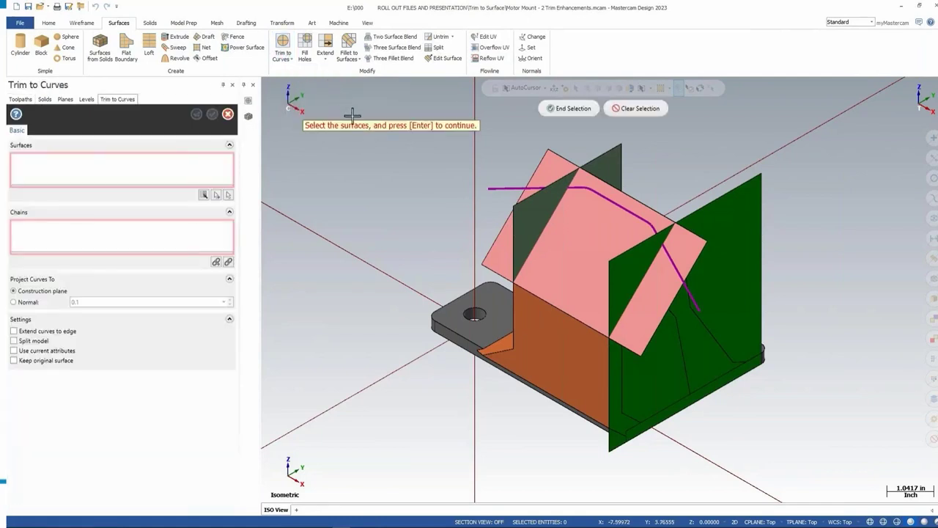
left_click(582, 231)
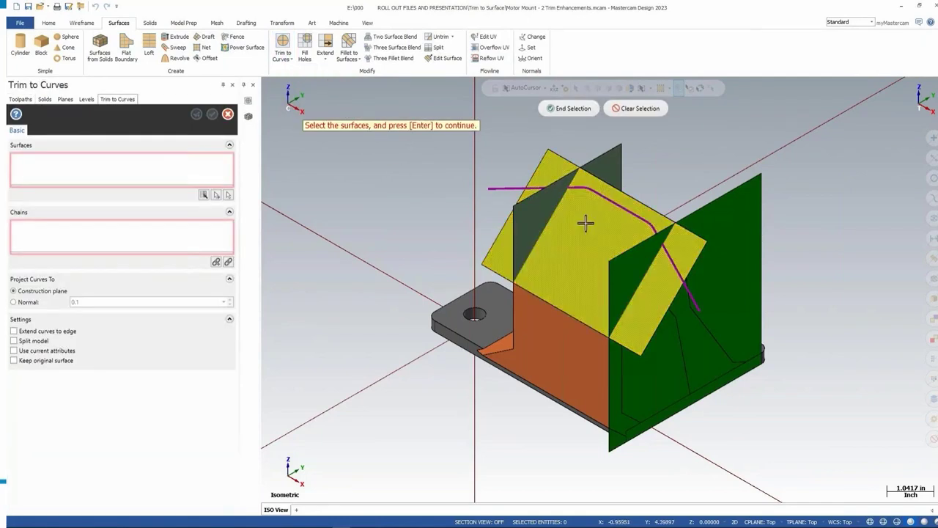
left_click(573, 109)
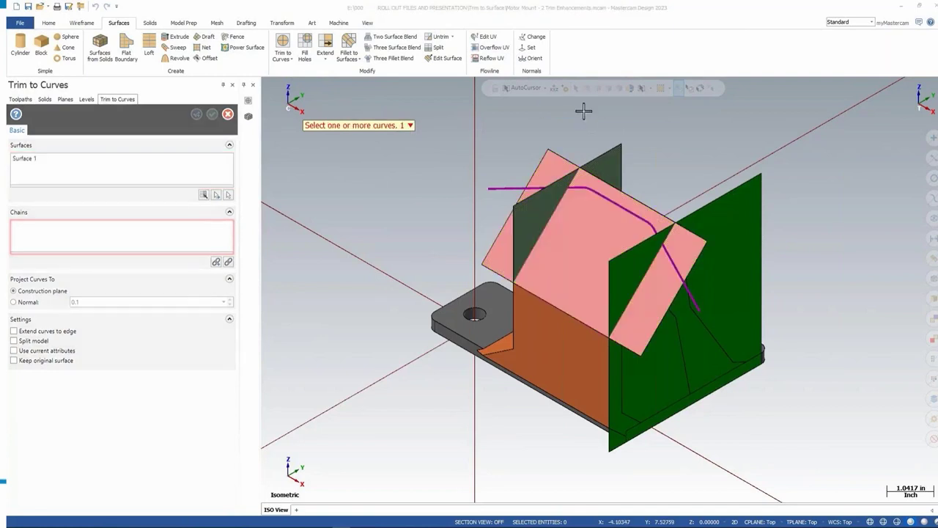
left_click(488, 187)
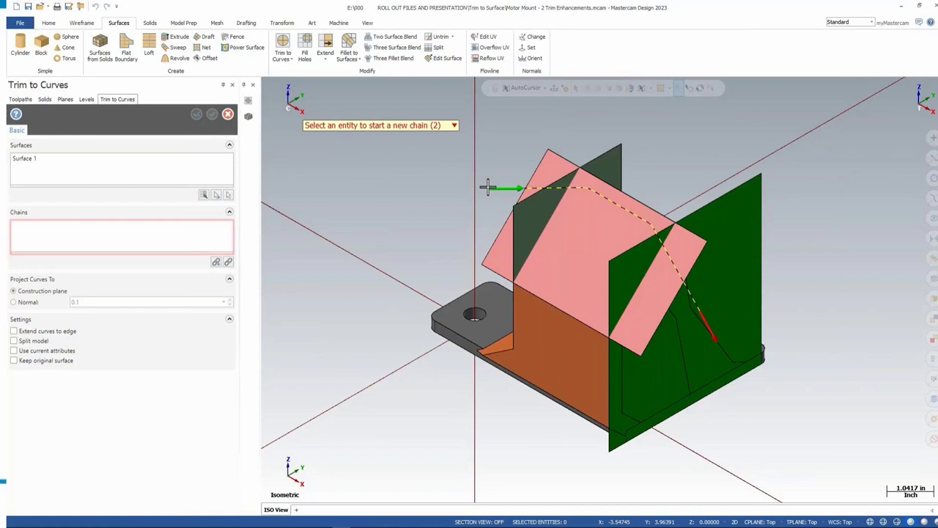
key("Return")
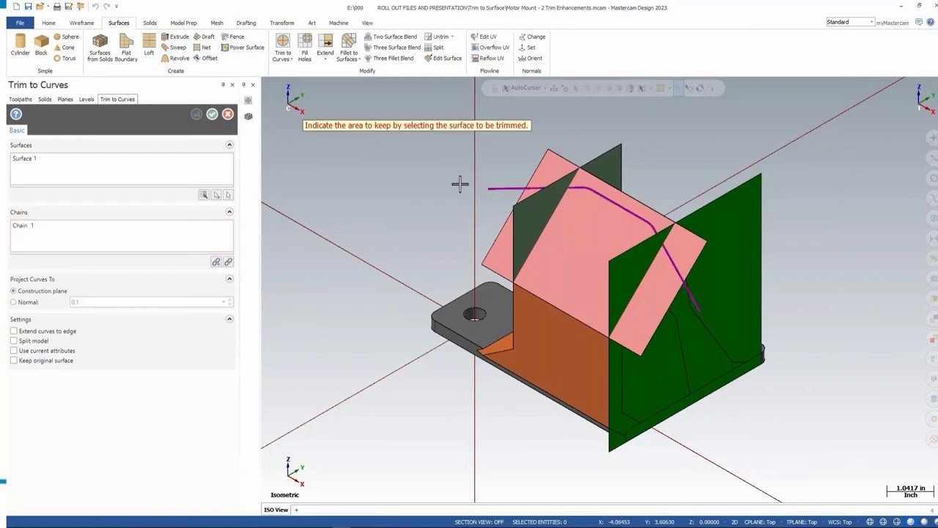
left_click(573, 222)
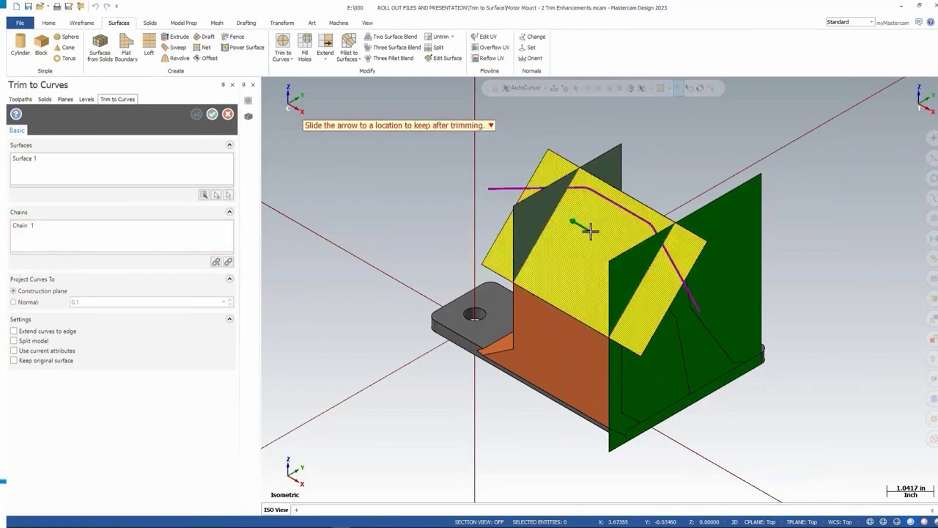
left_click(591, 231)
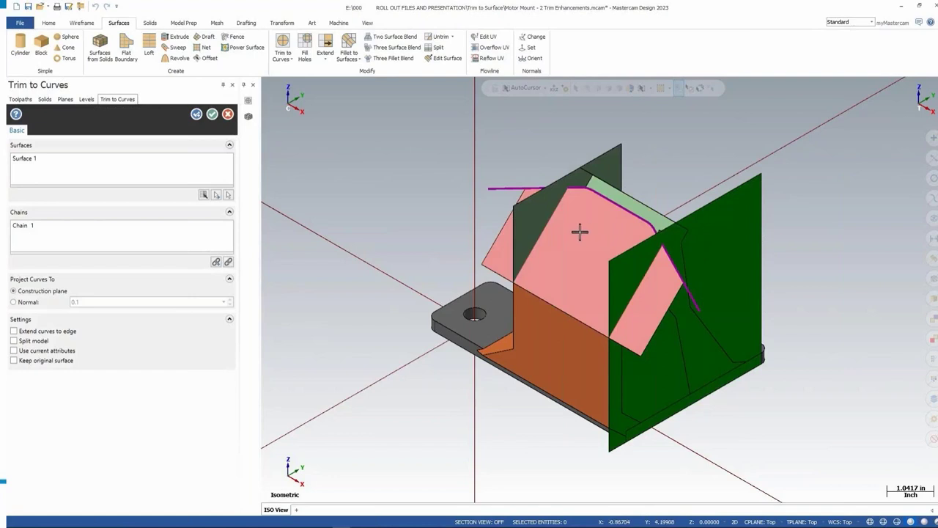
left_click(212, 115)
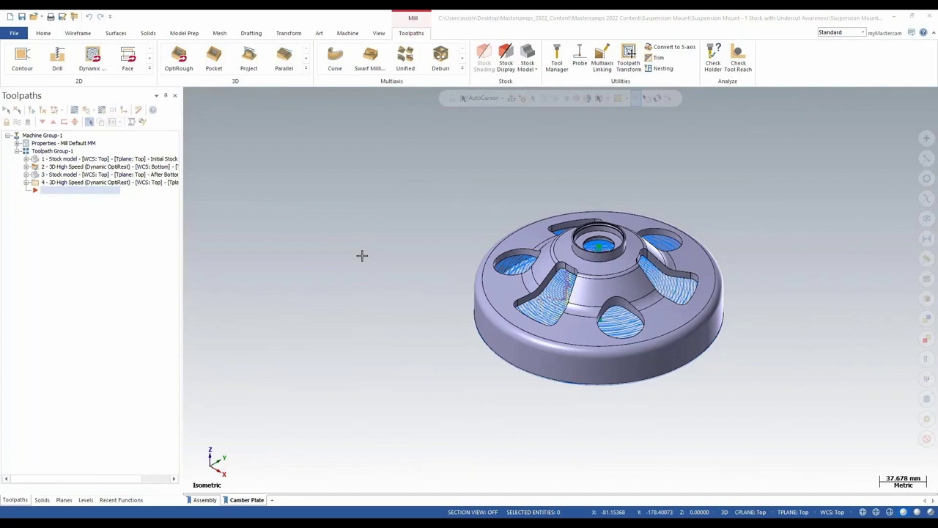
Verify the bottom-side Dynamic OptiRest toolpath on the camber plate while viewing the part from below, and return to the model.
right_click(362, 256)
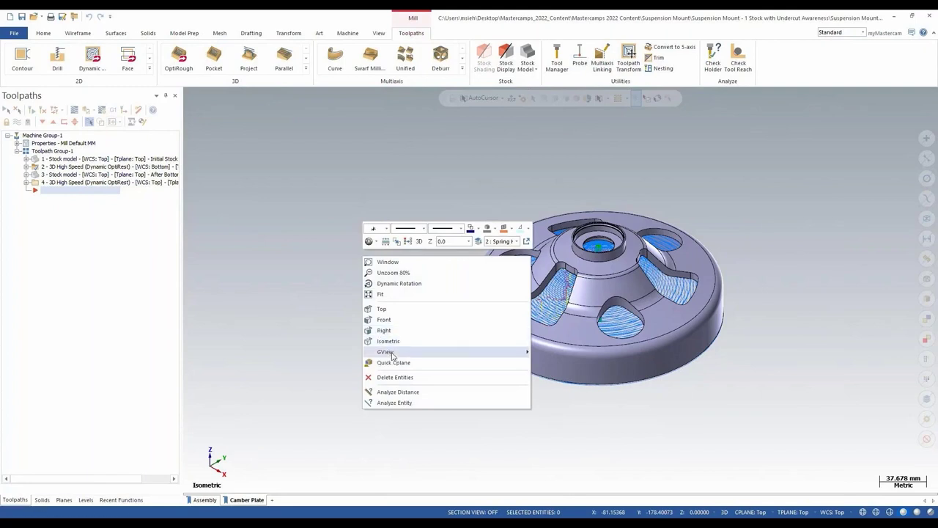
mouse_move(392, 353)
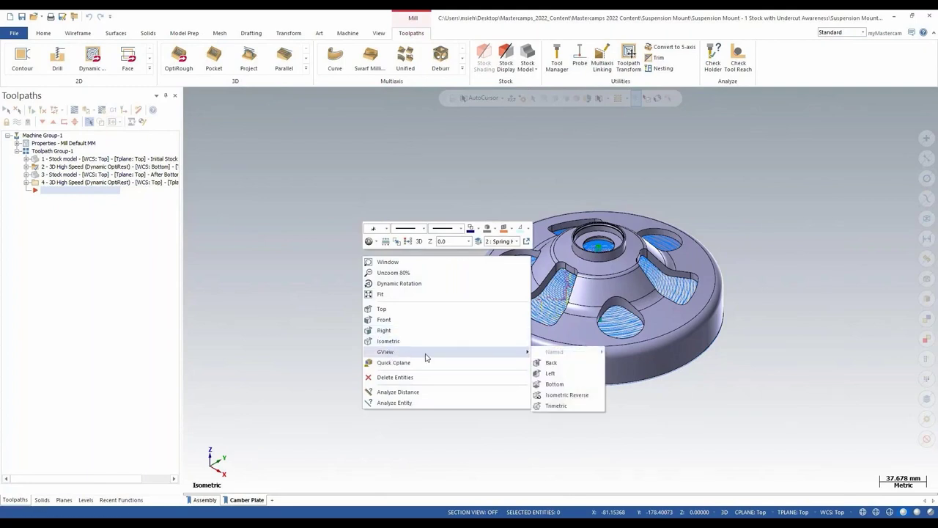
left_click(557, 383)
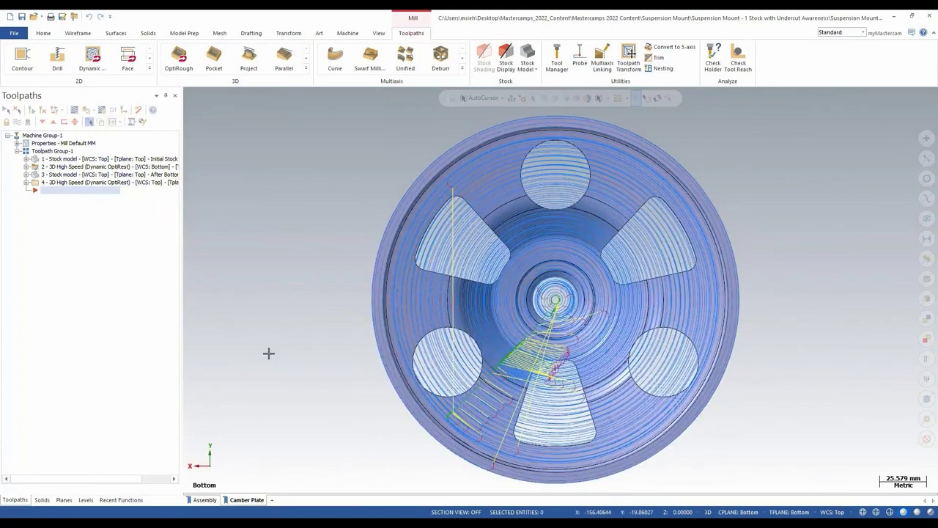
middle_click_drag(269, 353, 268, 280)
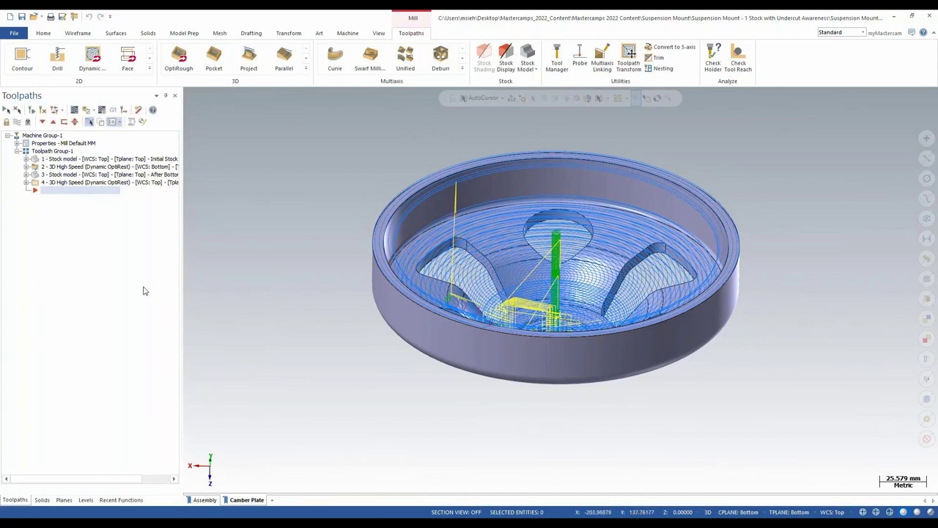
left_click(86, 110)
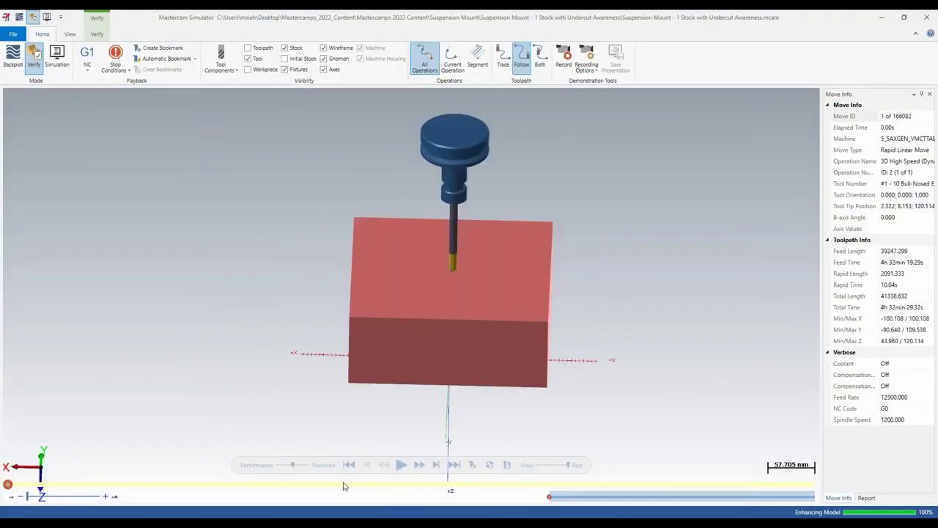
left_click(401, 466)
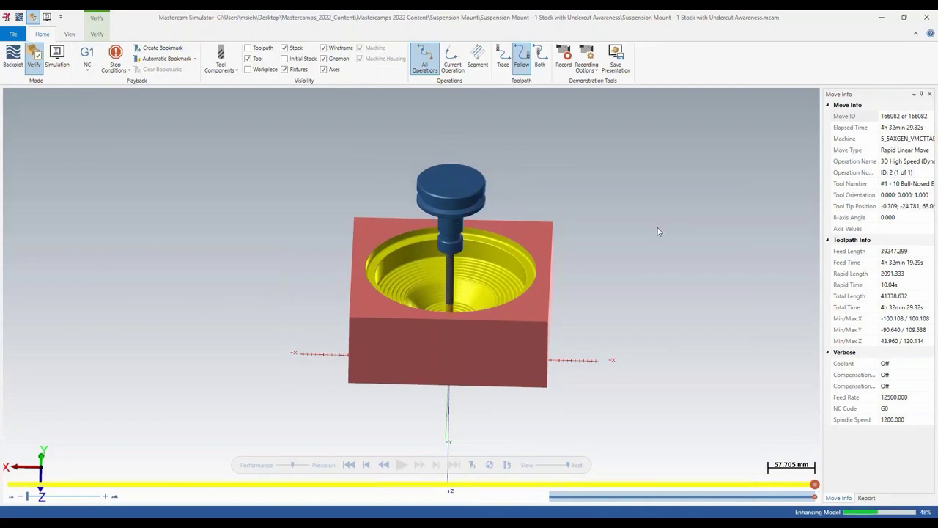
left_click(882, 17)
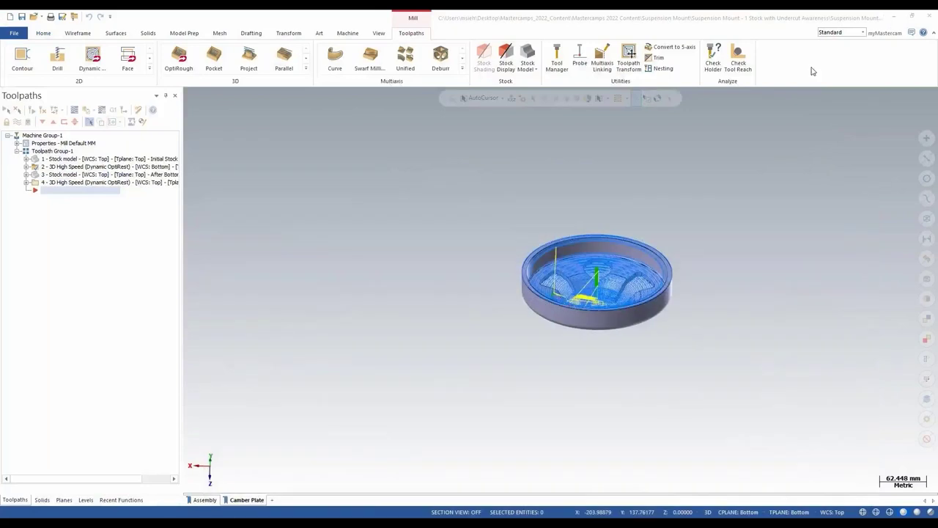
Display the stock model after the bottom operation and the top-side Dynamic OptiRest toolpath of operation 4.
scroll(630, 225, "up", 2)
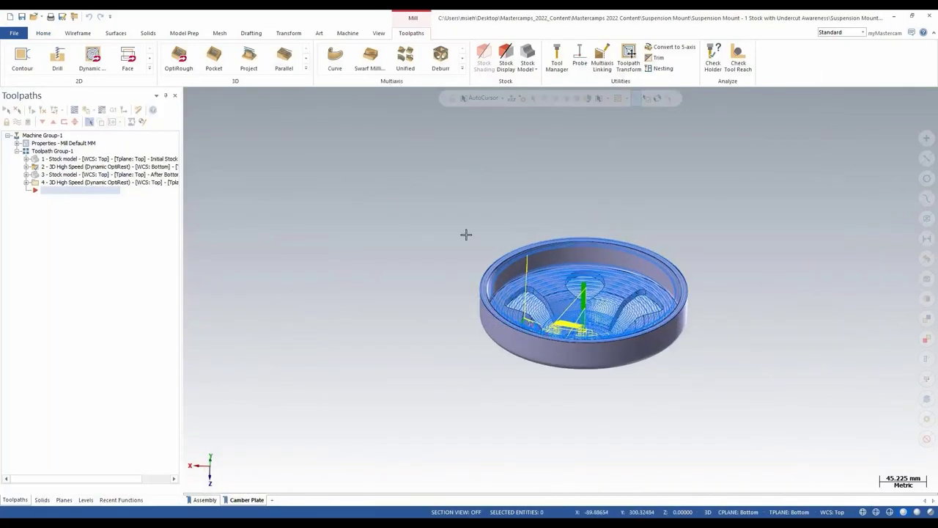
left_click(66, 174)
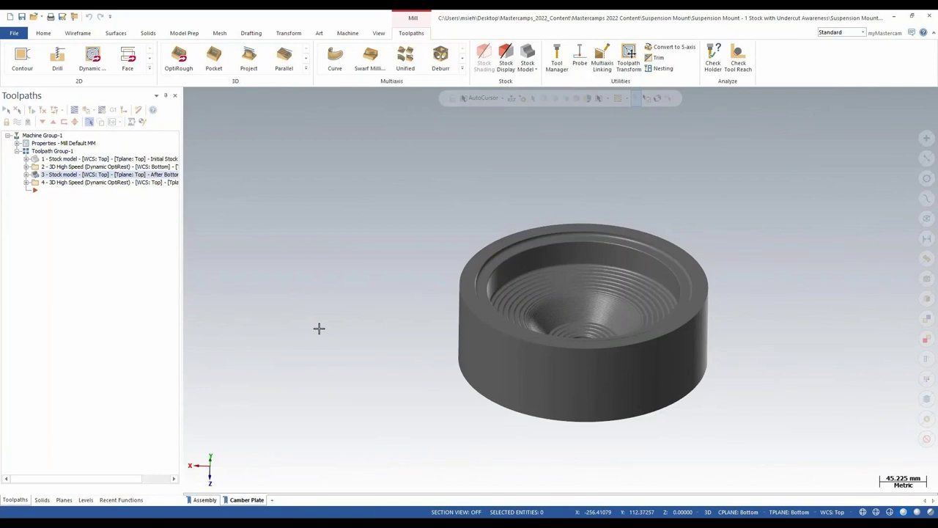
left_click(77, 182)
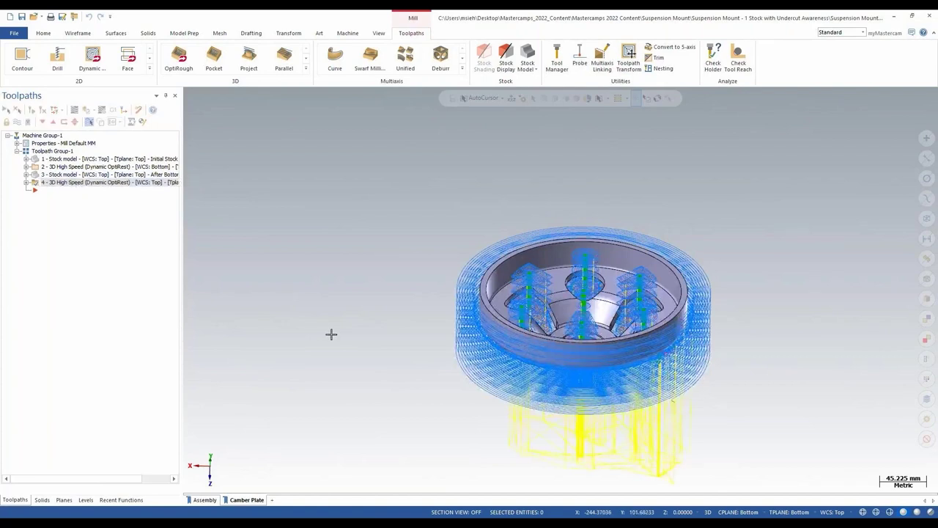
scroll(348, 333, "up", 1)
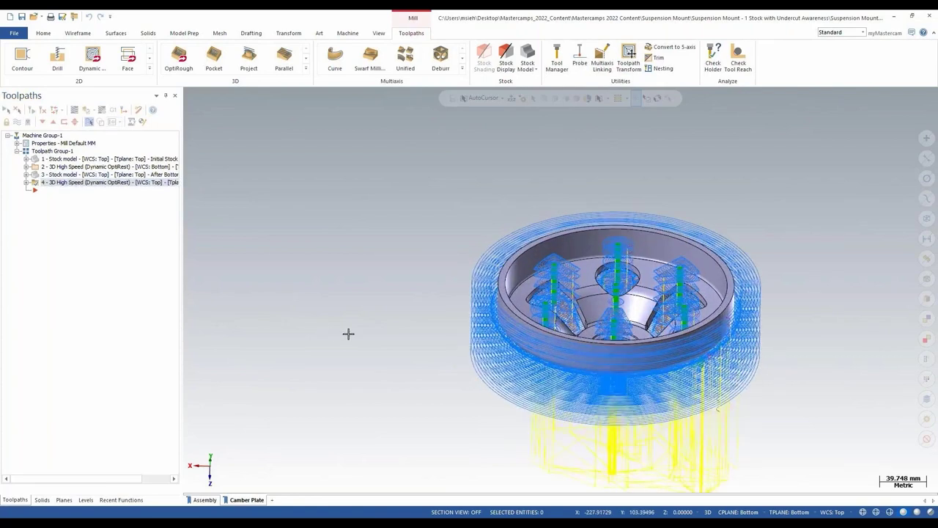
scroll(352, 334, "down", 1)
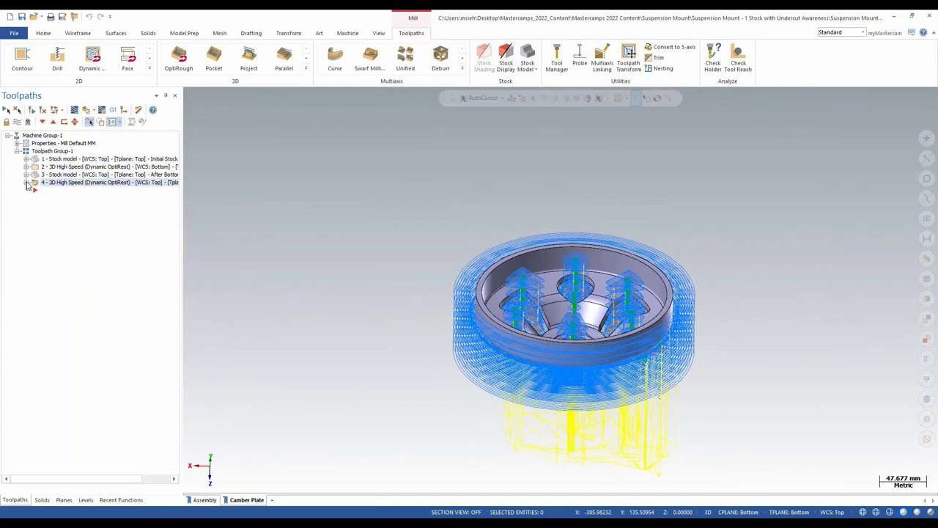
Enable undercut stock detection in the rest material settings of operation 4 and regenerate its toolpath.
left_click(27, 182)
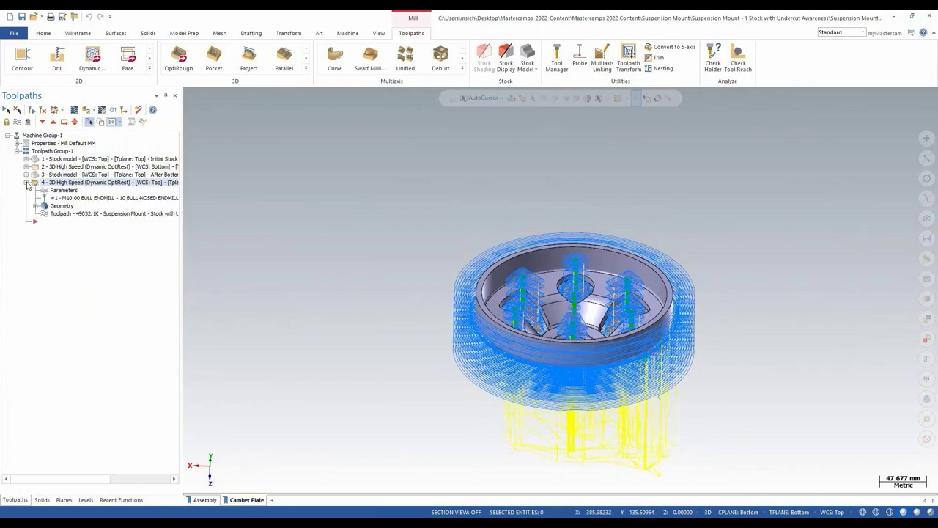
left_click(48, 191)
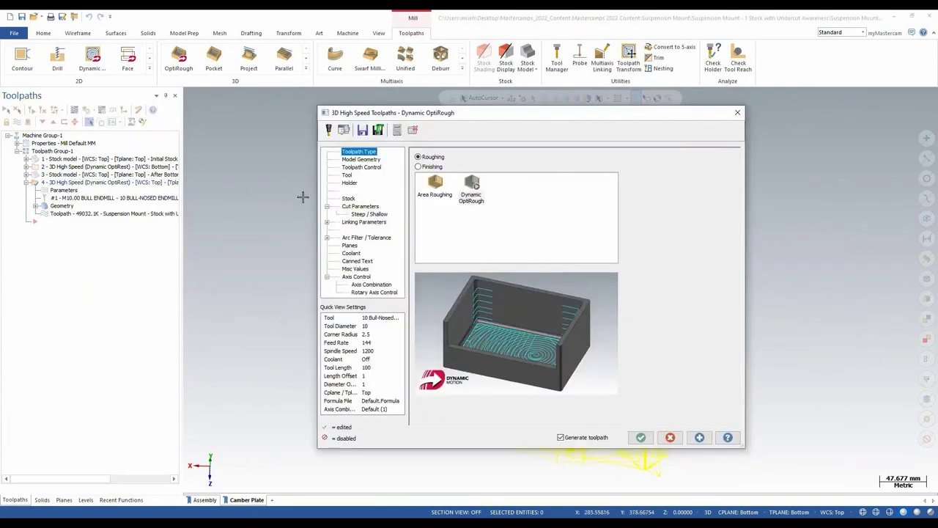
left_click(348, 199)
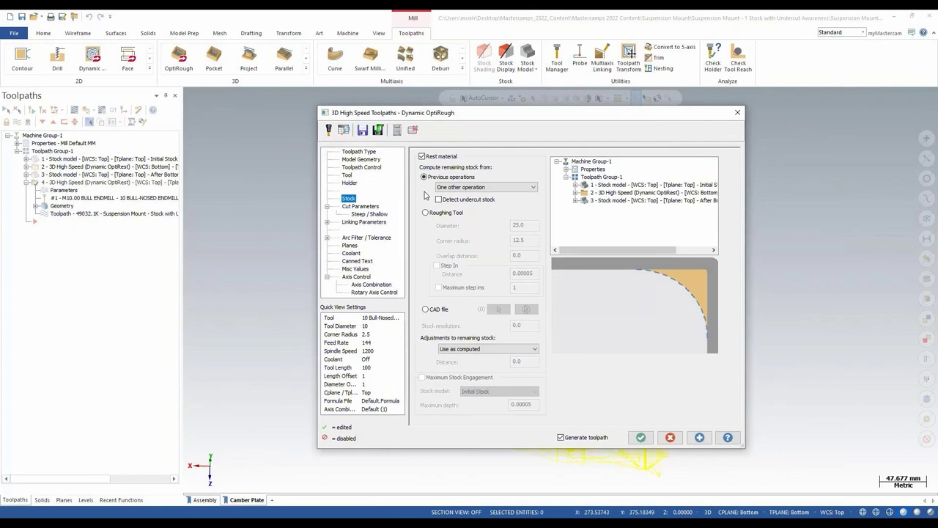
left_click(467, 203)
left_click(640, 437)
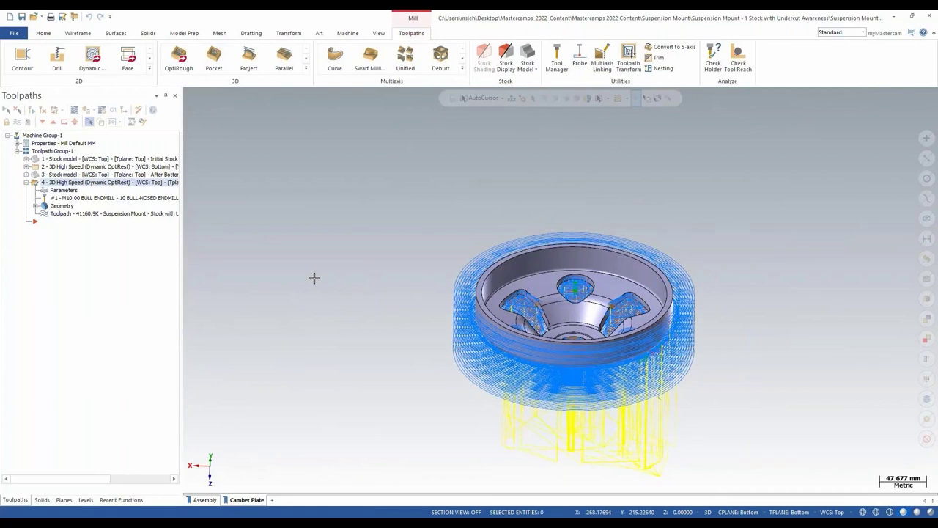
Examine the regenerated toolpath inside the camber plate's pockets from below and in the isometric view.
scroll(360, 279, "up", 3)
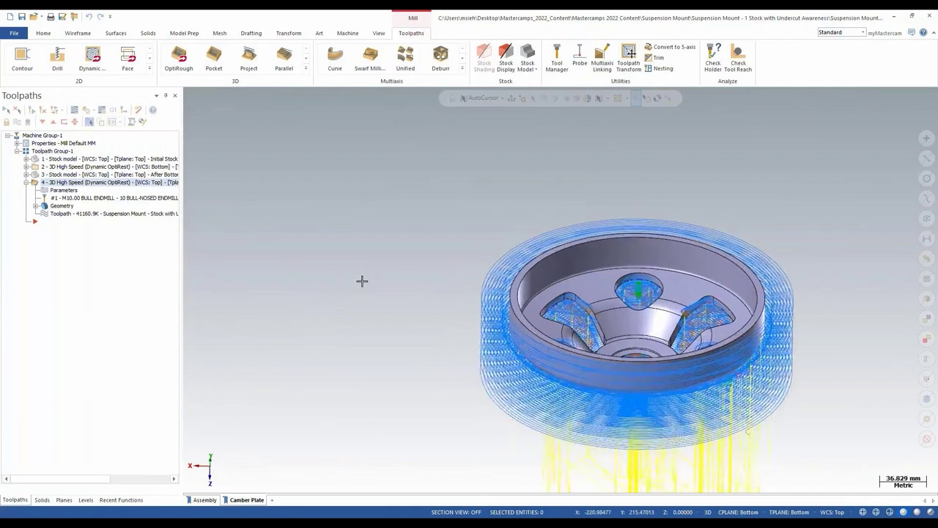
scroll(788, 433, "up", 2)
middle_click_drag(796, 434, 843, 395)
right_click(293, 308)
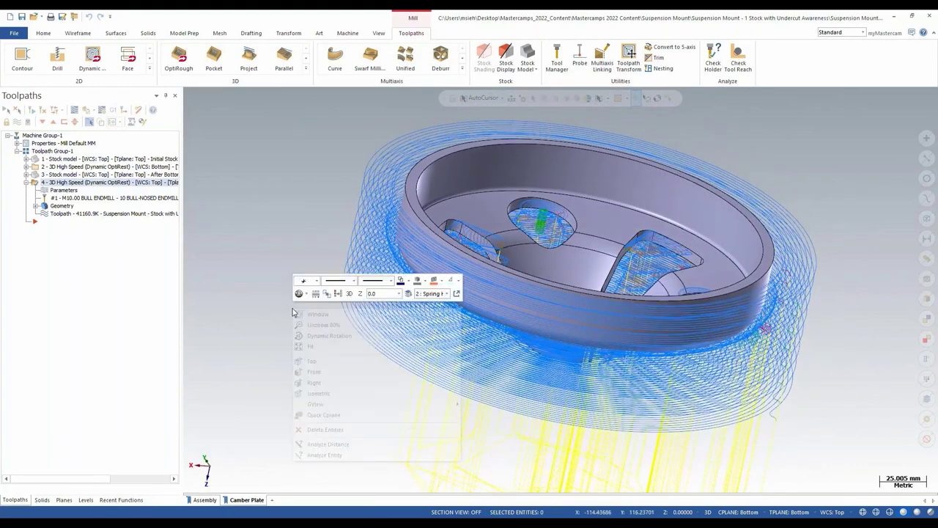
left_click(318, 394)
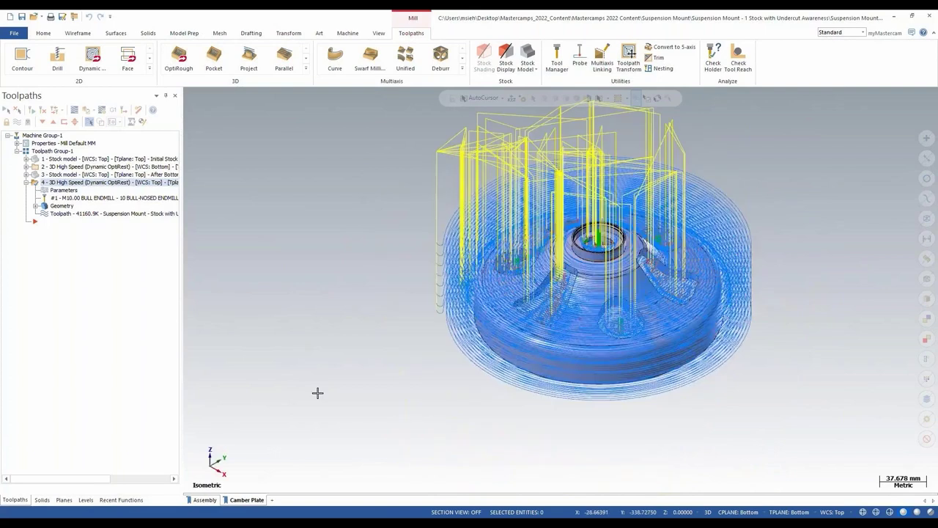
Add operation 4 to the current verification and run the simulation on the already machined stock in the isometric view.
scroll(310, 214, "up", 2)
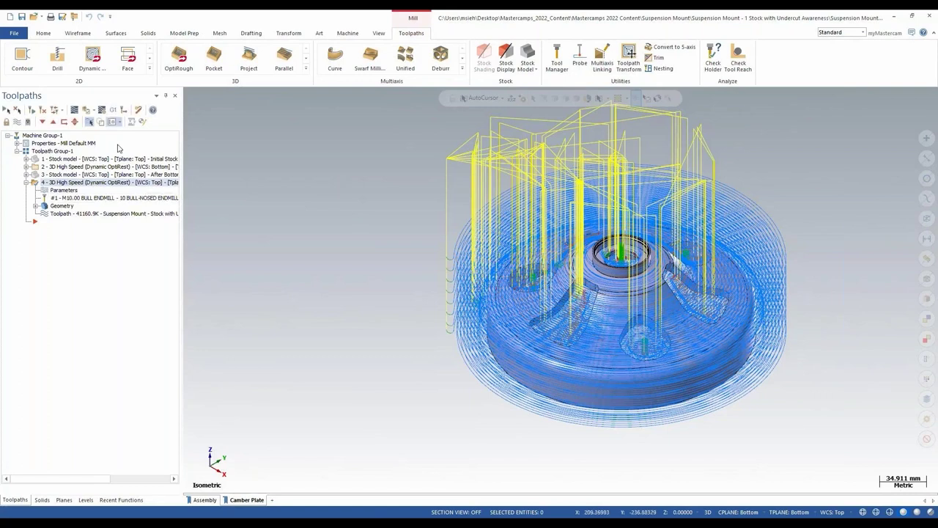
left_click(95, 111)
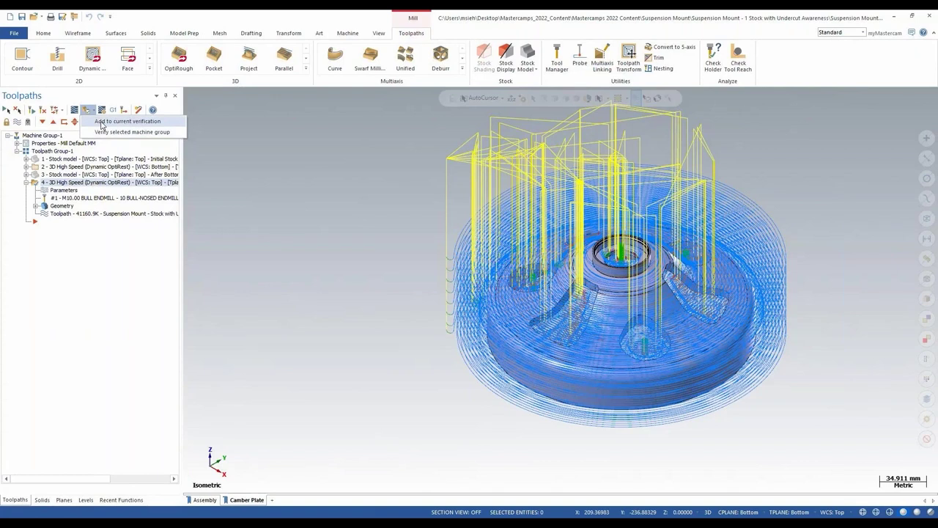
left_click(101, 123)
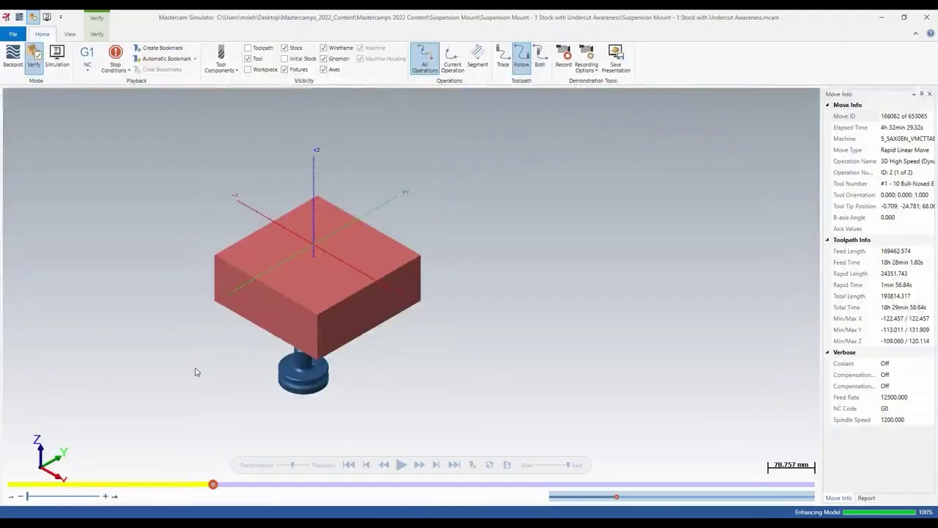
middle_click_drag(195, 372, 192, 250)
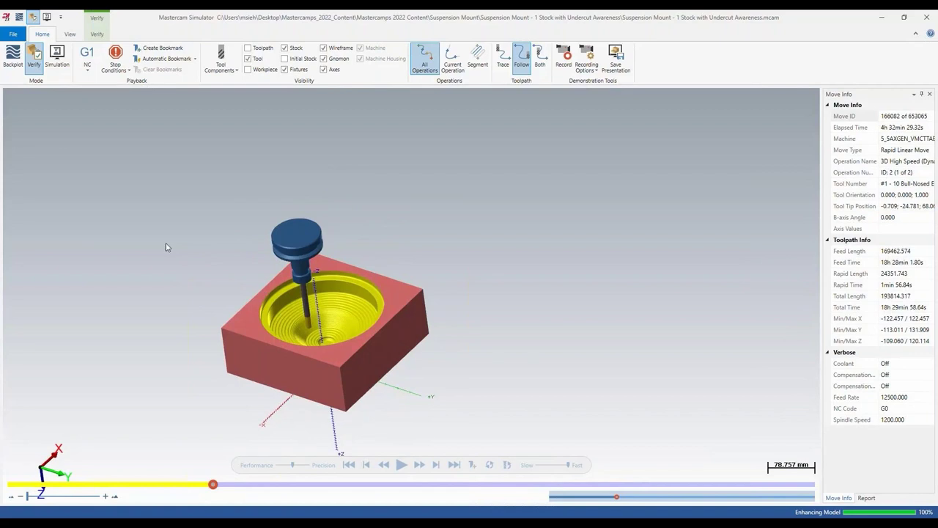
right_click(153, 272)
left_click(183, 357)
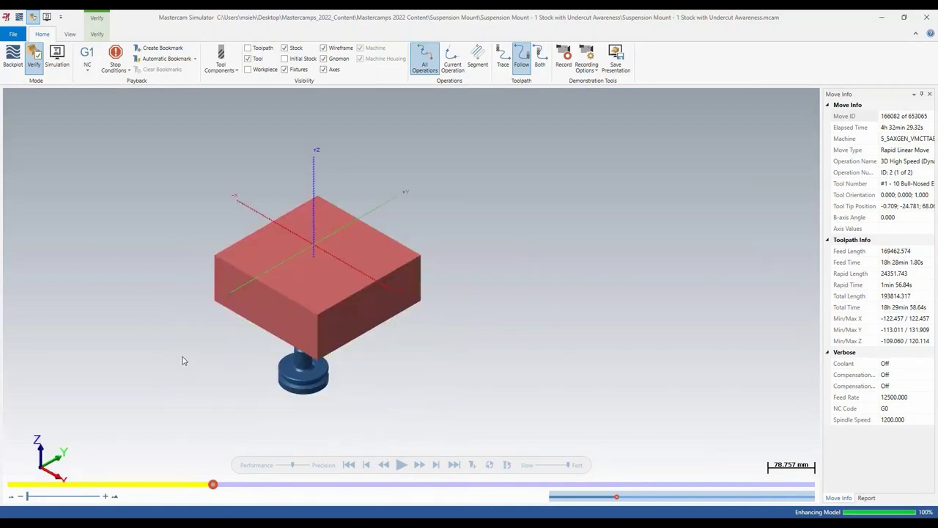
left_click(403, 465)
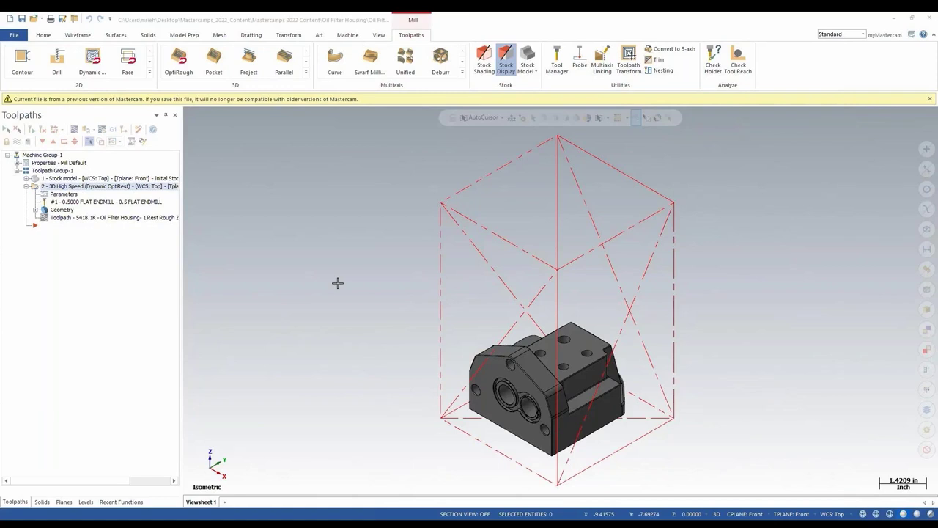
Display the oil filter housing's initial stock and Dynamic OptiRest toolpath, and copy that OptiRest operation after itself.
left_click(109, 179)
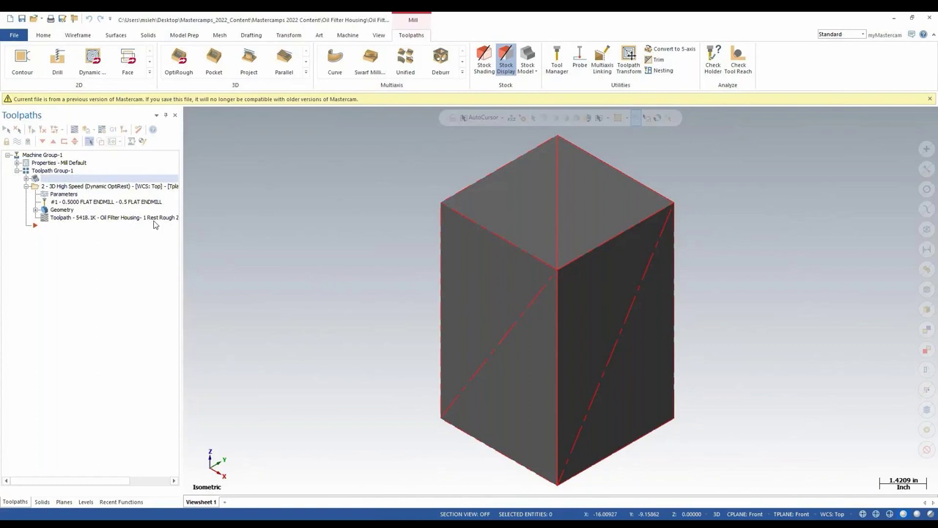
left_click(119, 187)
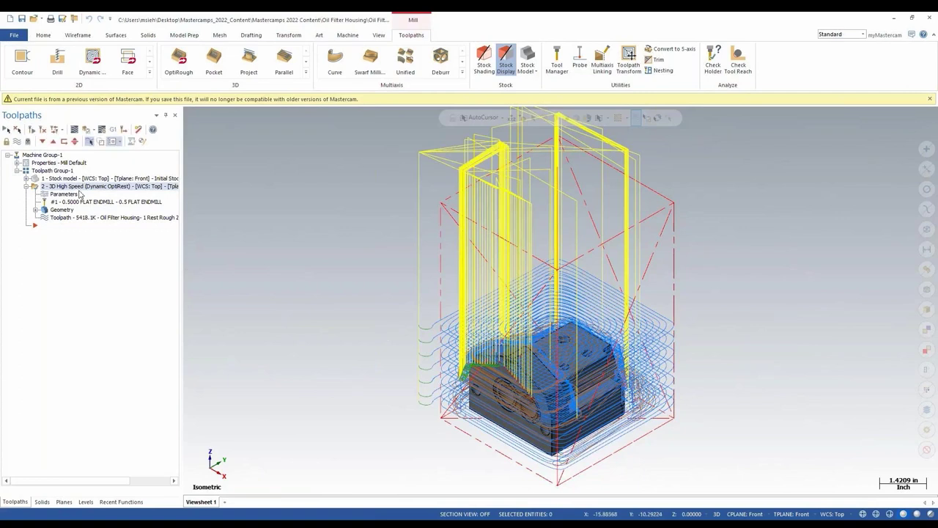
right_click_drag(70, 190, 102, 236)
left_click(128, 271)
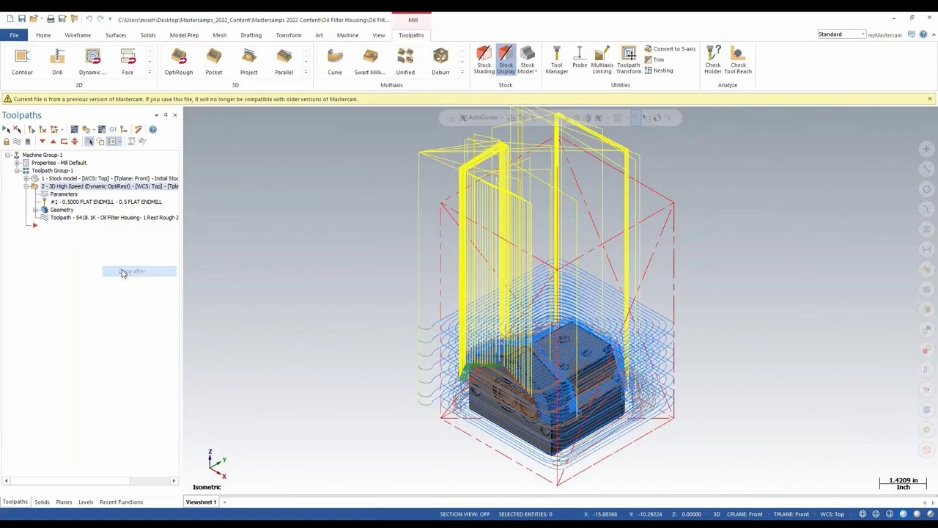
Include stock in the copied operation's automatically detected minimum depth and regenerate its toolpath.
left_click(63, 241)
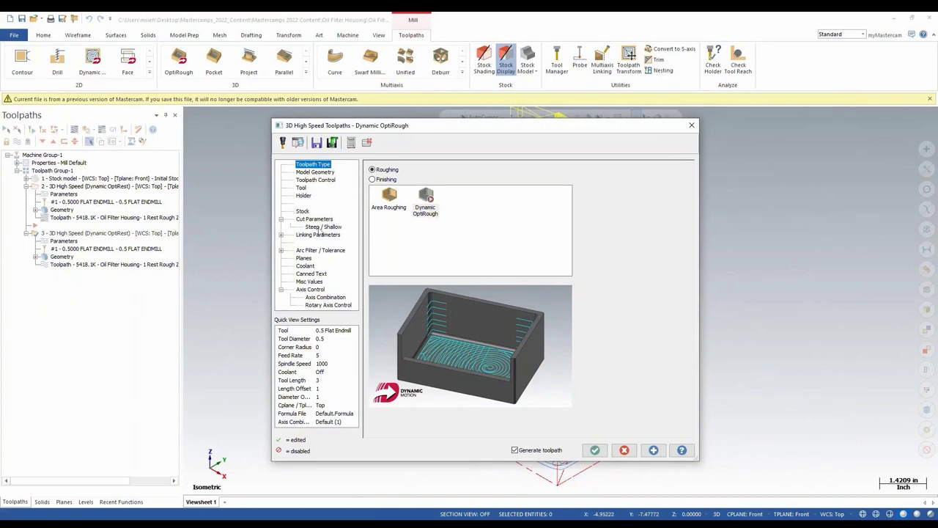
left_click(320, 228)
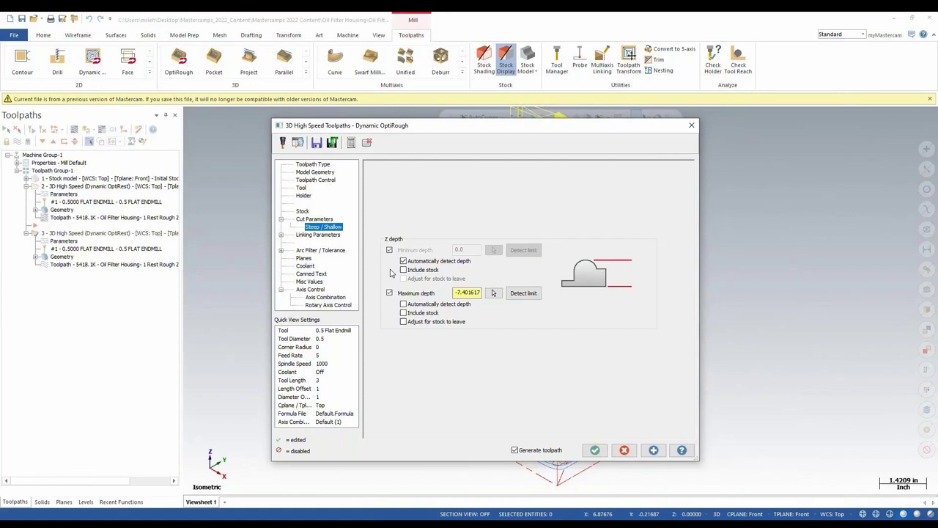
left_click(403, 270)
left_click(594, 449)
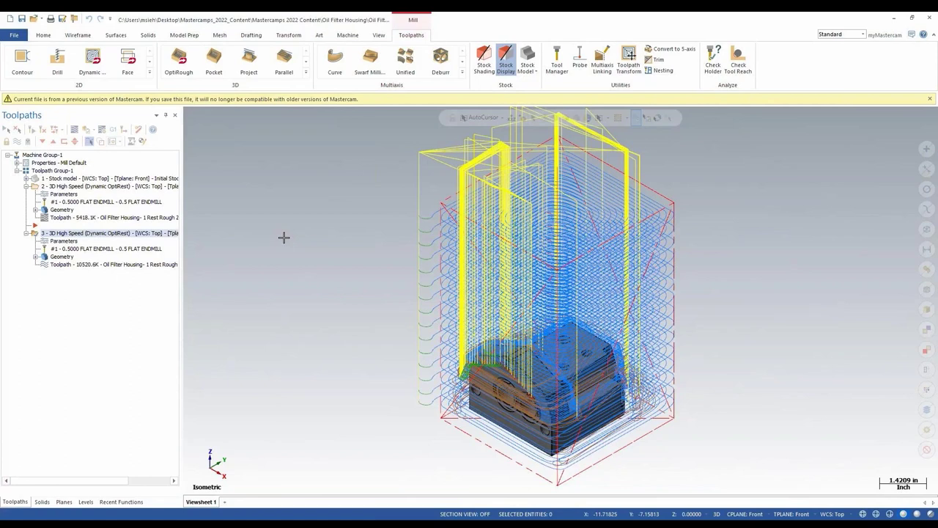
left_click(105, 234)
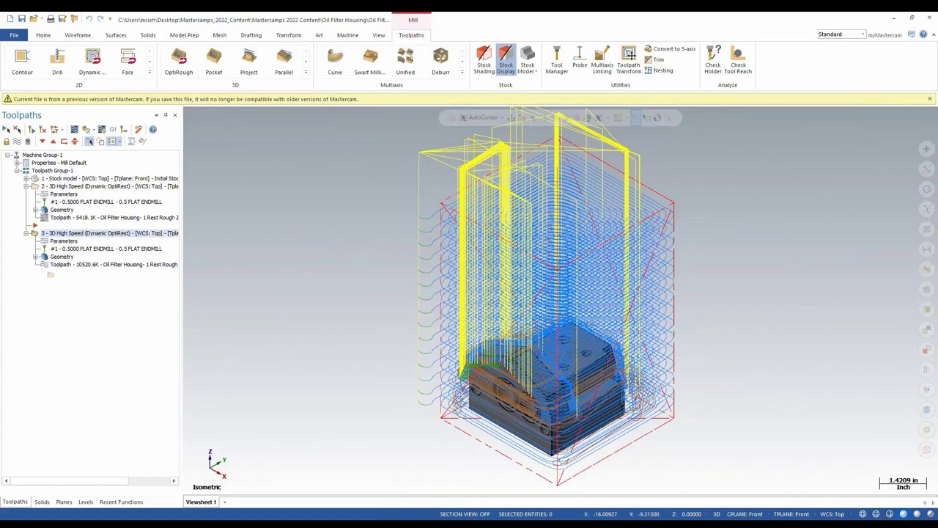
right_click_drag(51, 274, 121, 277)
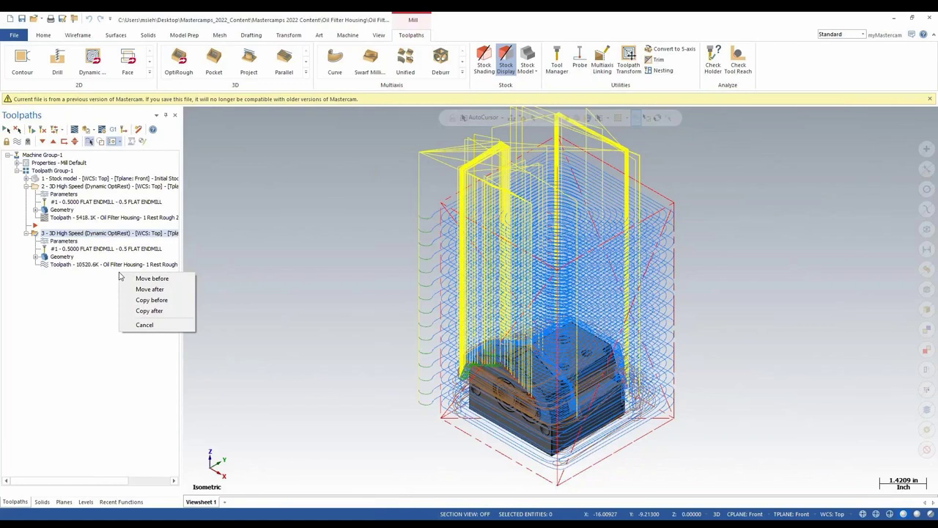
left_click(166, 326)
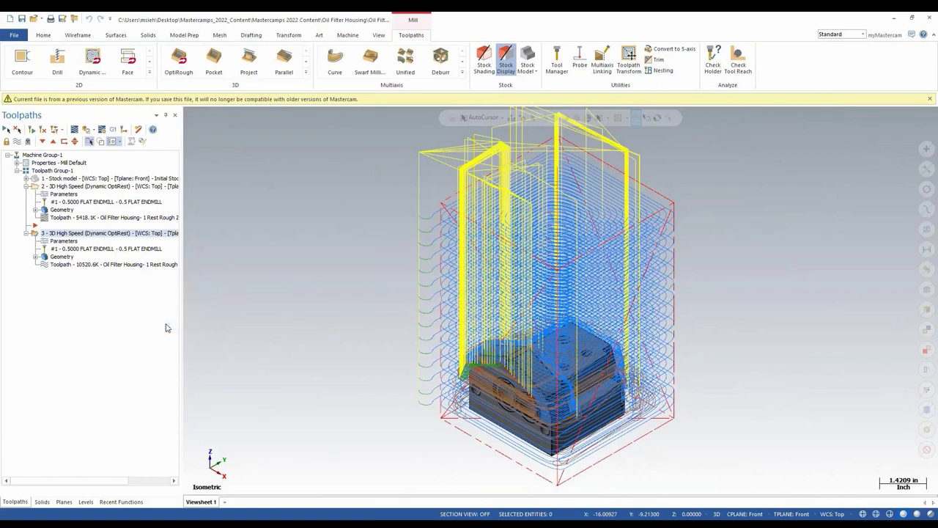
Copy the original Dynamic OptiRest operation 2 to the end of the toolpath group.
left_click(65, 188)
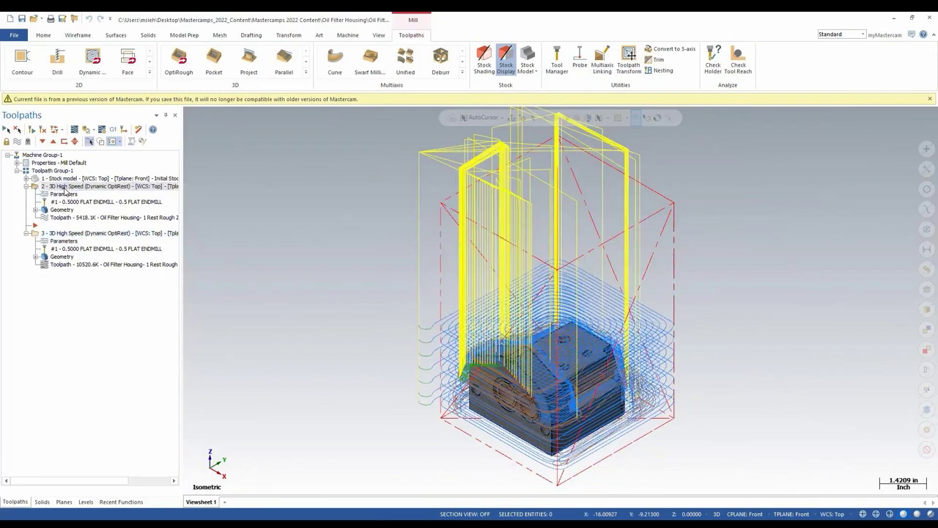
right_click_drag(65, 189, 84, 290)
left_click(123, 331)
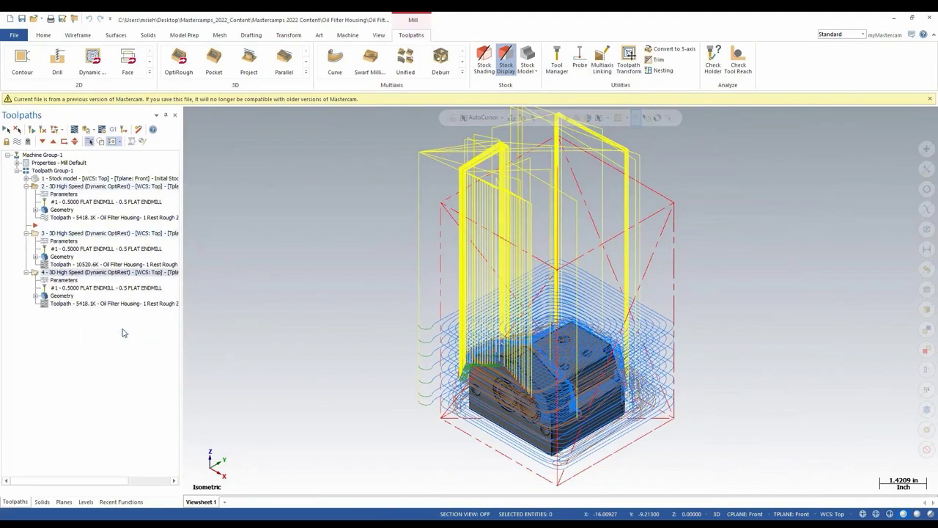
Turn off the minimum depth limit in operation 4, regenerate its toolpath, and select operations 3 and 4 together for comparison.
left_click(64, 282)
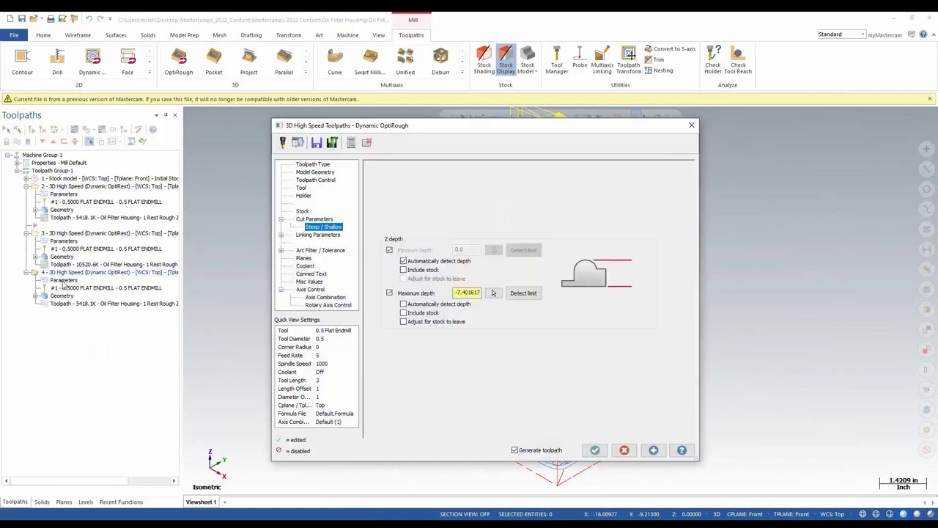
left_click(390, 250)
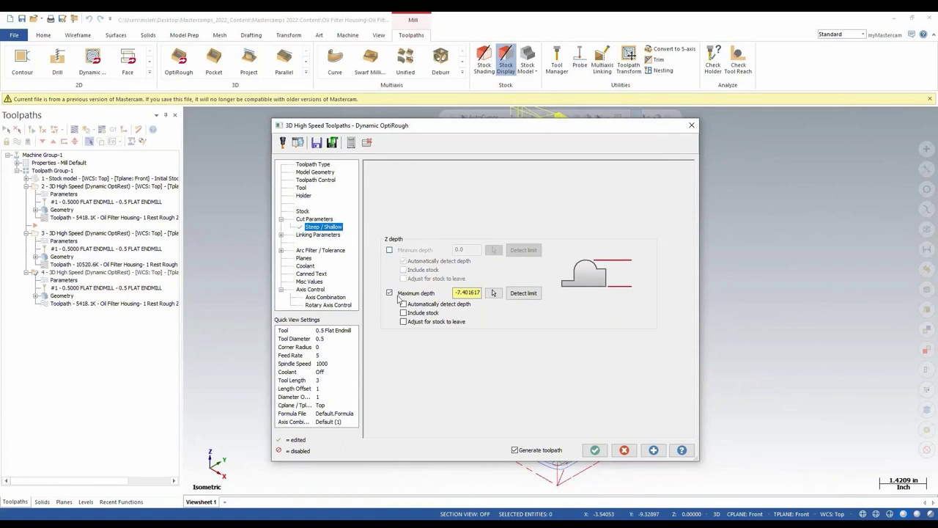
key("Return")
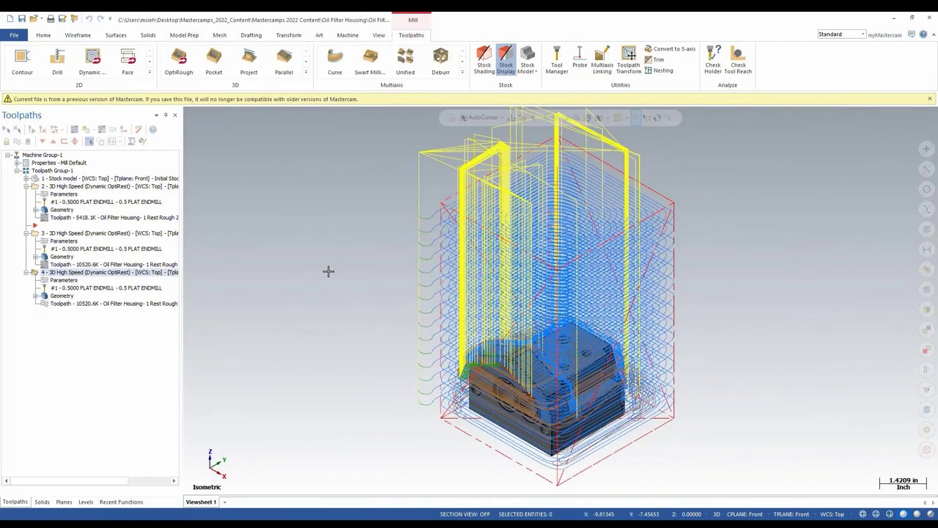
left_click(103, 233)
left_click(101, 273, "ctrl")
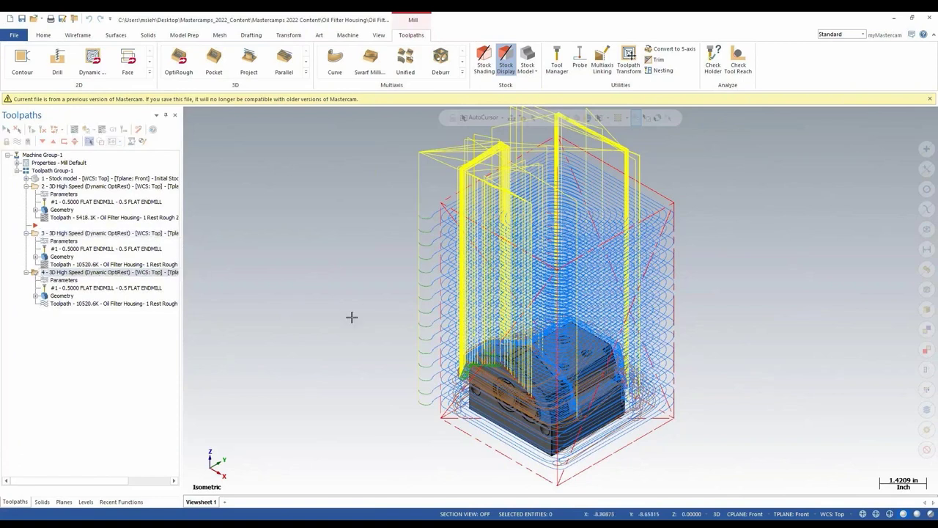
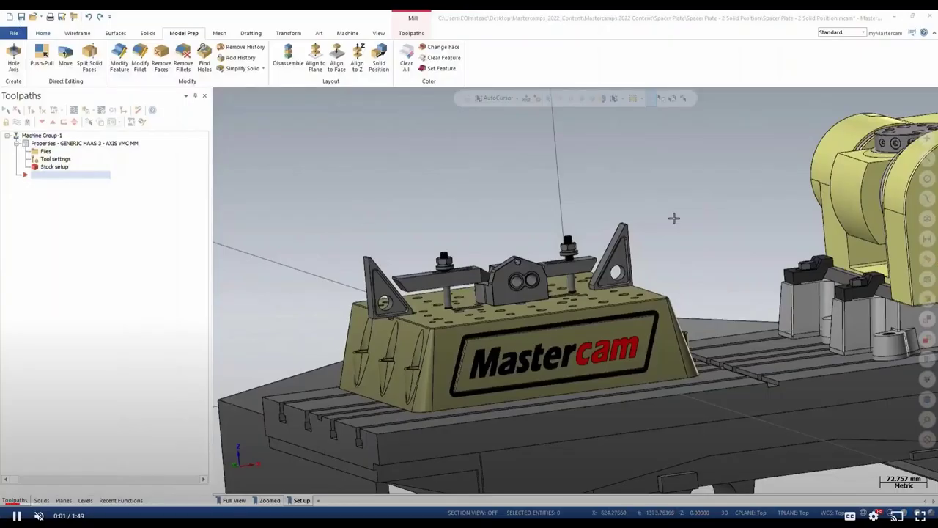
Choose the strap clamp beside the triangular bracket for Solid Position by its top face, with its center of rotation at the stud.
middle_click_drag(565, 214, 513, 231)
scroll(502, 239, "up", 3)
scroll(502, 238, "up", 5)
middle_click_drag(490, 289, 608, 308)
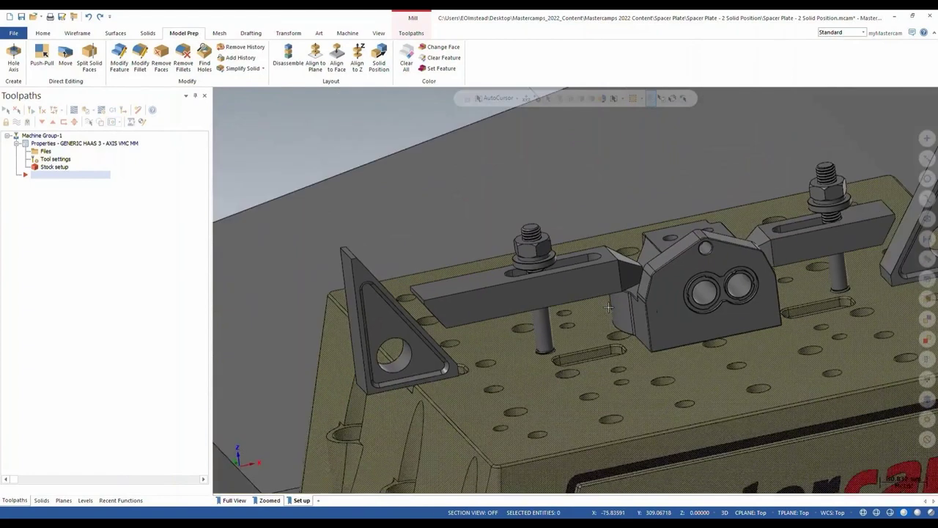
left_click(378, 59)
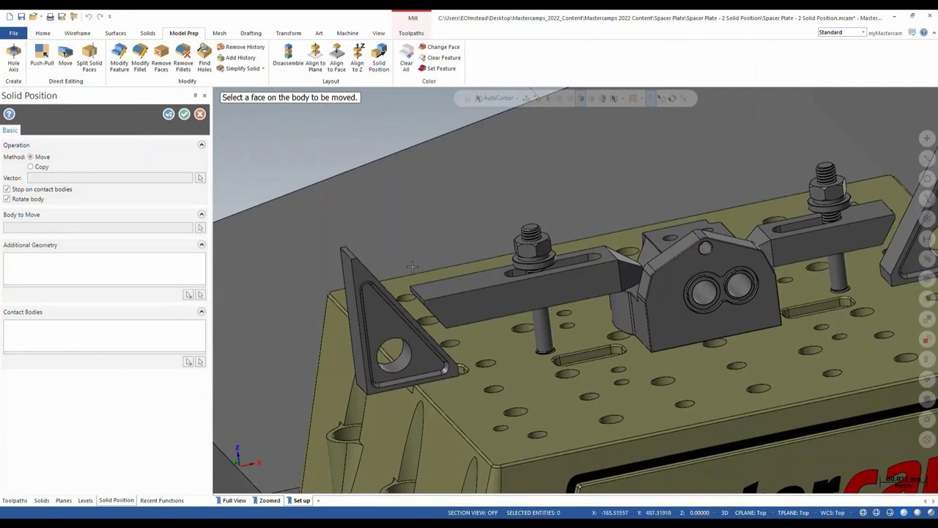
left_click(470, 283)
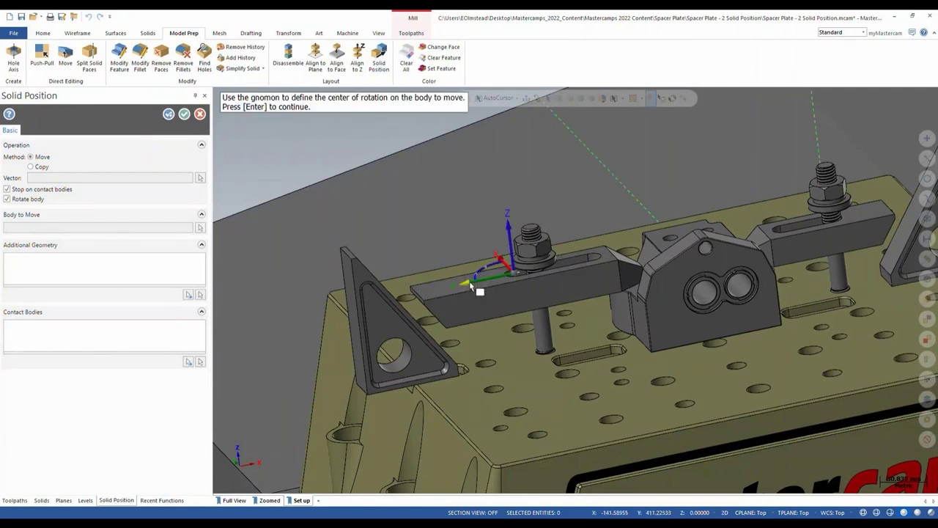
scroll(516, 276, "up", 3)
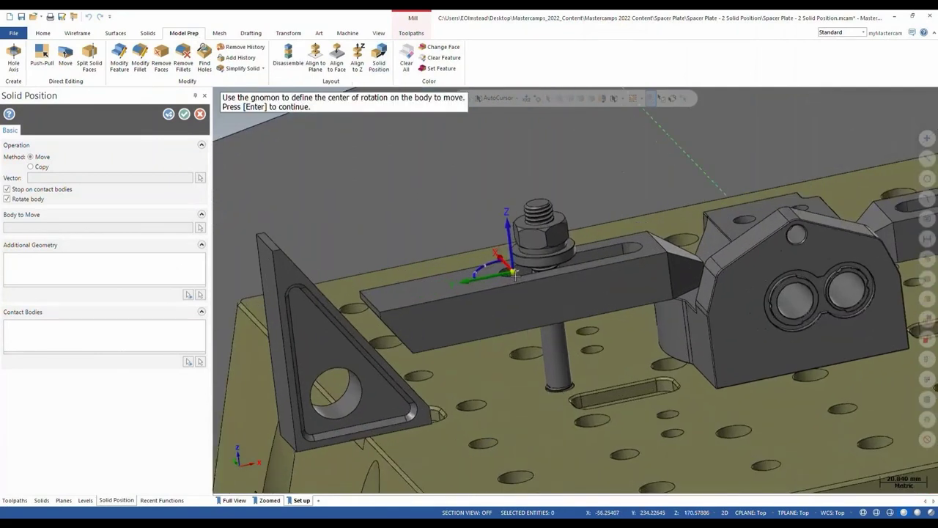
left_click_drag(522, 280, 543, 263)
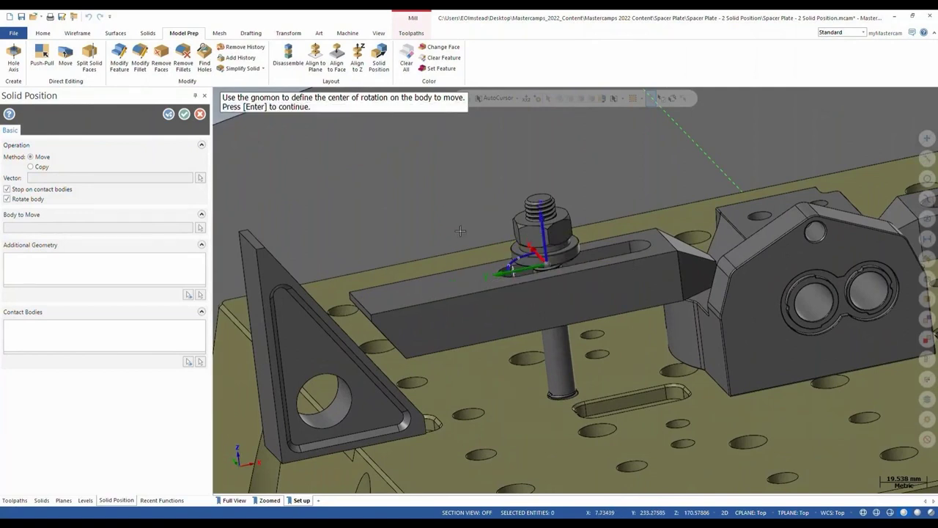
key("Return")
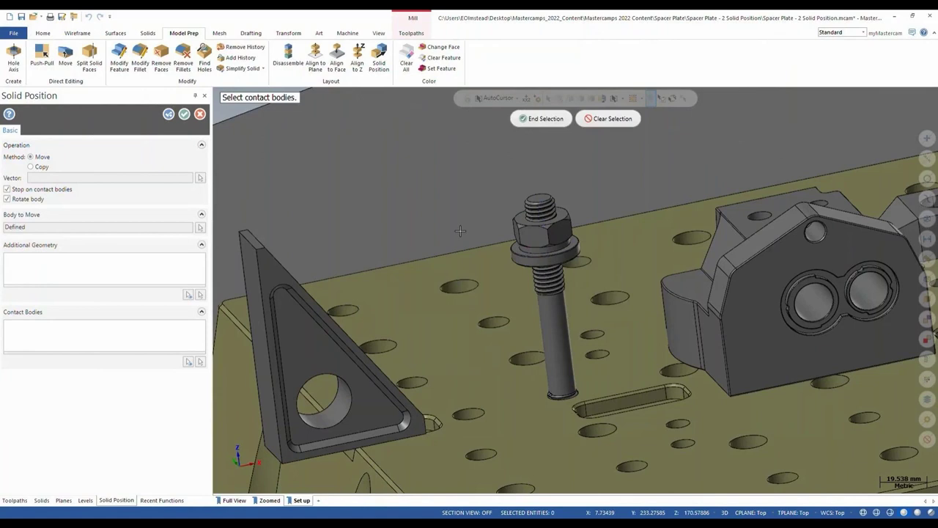
Set the stud and the spacer block as contact bodies, and lower the strap clamp against the block.
left_click(548, 330)
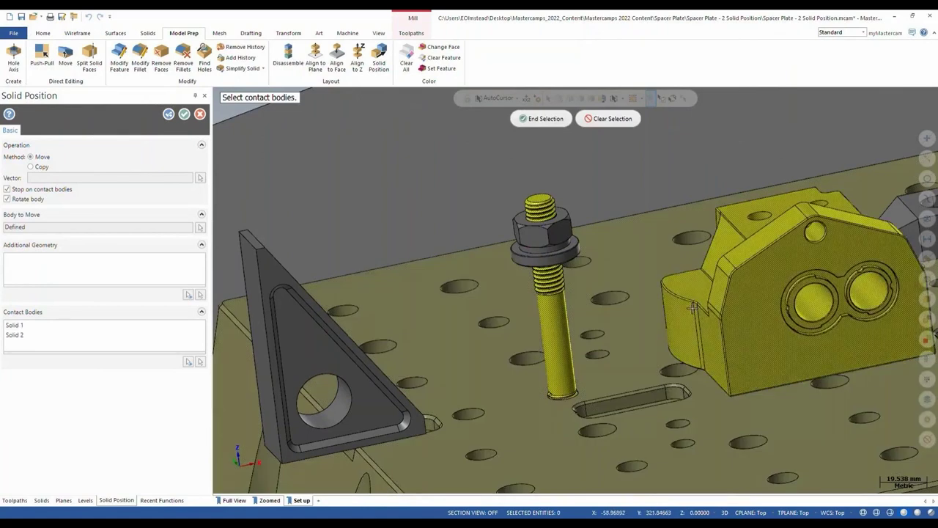
left_click(544, 119)
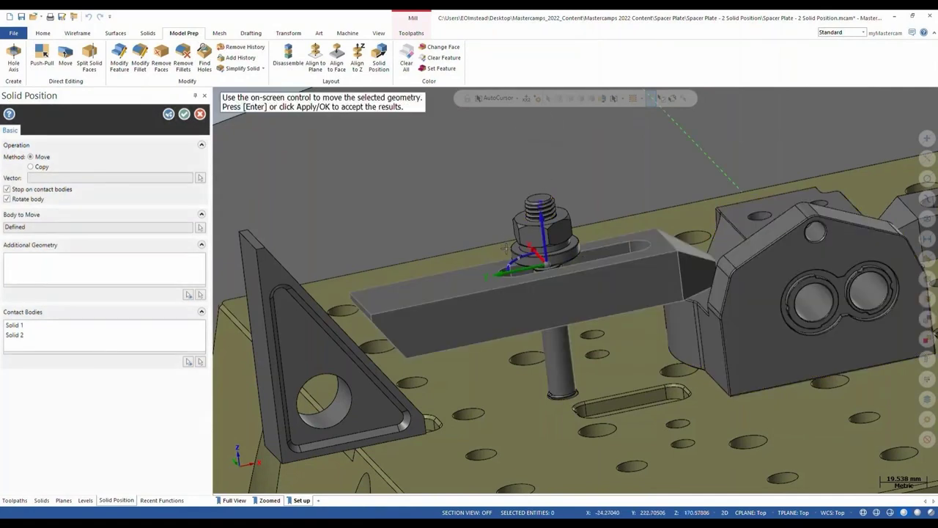
left_click_drag(511, 265, 617, 283)
mouse_move(560, 291)
left_mouse_down()
mouse_move(487, 260)
mouse_move(589, 268)
mouse_move(440, 291)
mouse_move(550, 284)
left_mouse_up()
left_click_drag(547, 236, 637, 286)
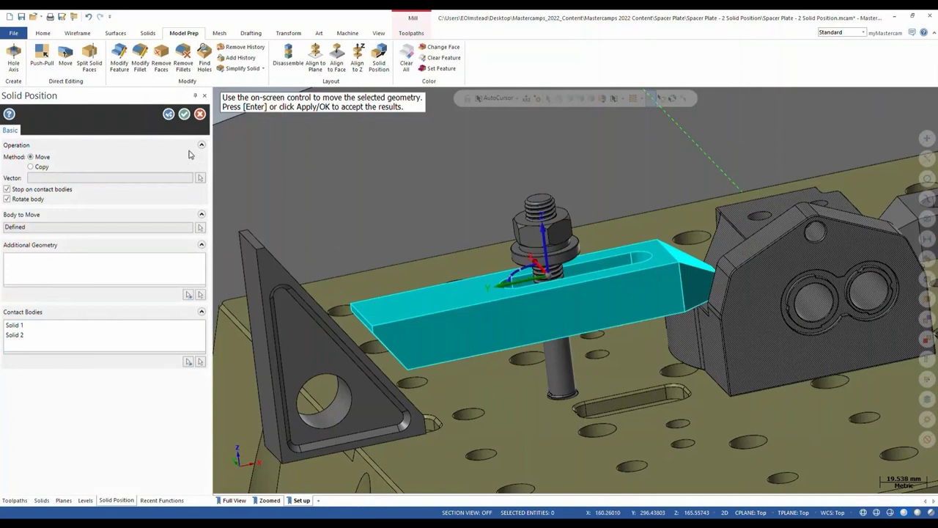
left_click(167, 114)
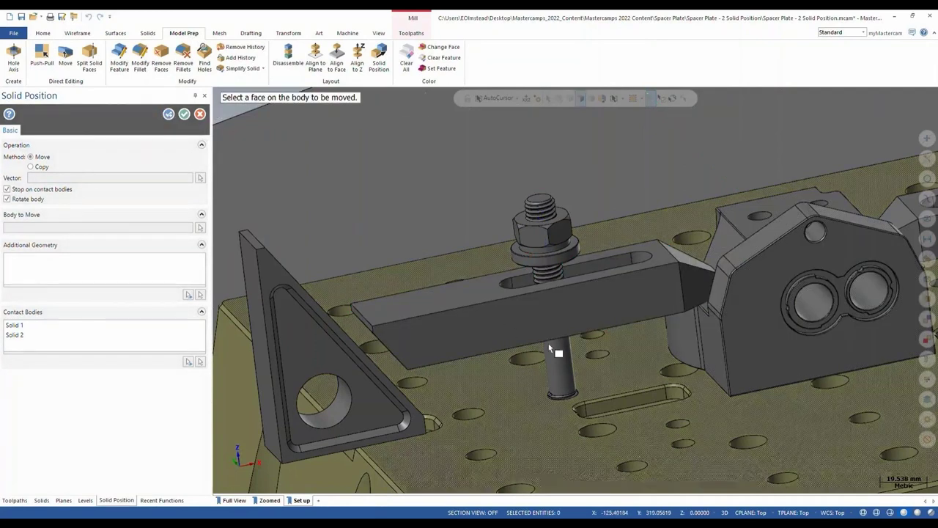
Reposition the strap clamp from its long side face by rotating it, with the fixture base added as a third contact body.
left_click(537, 315)
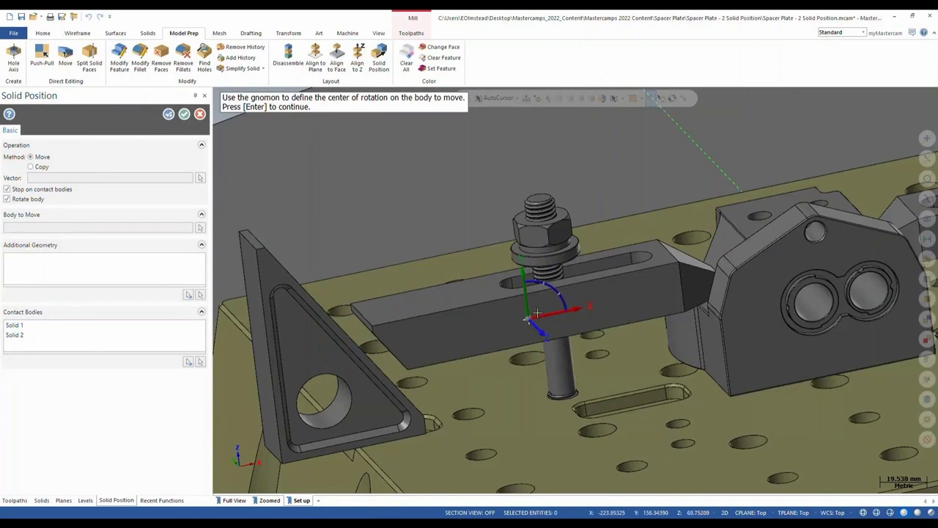
key("Return")
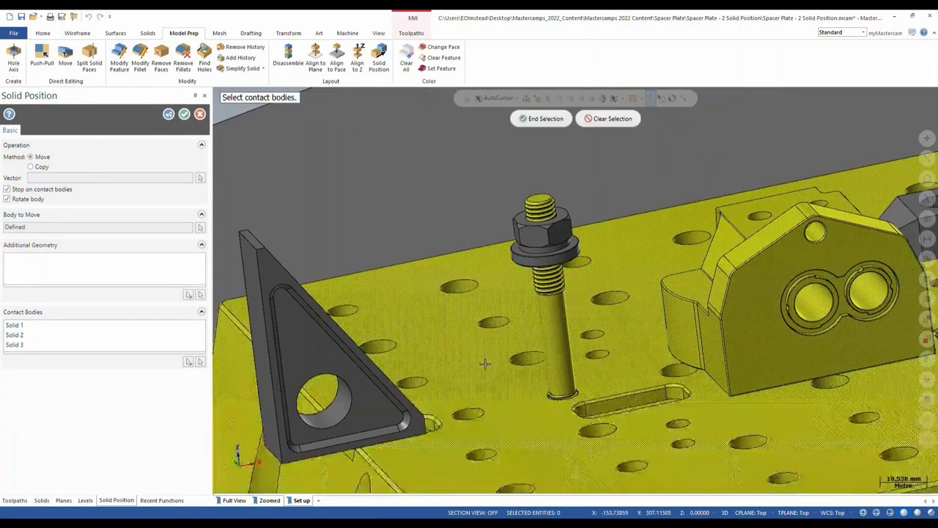
key("Return")
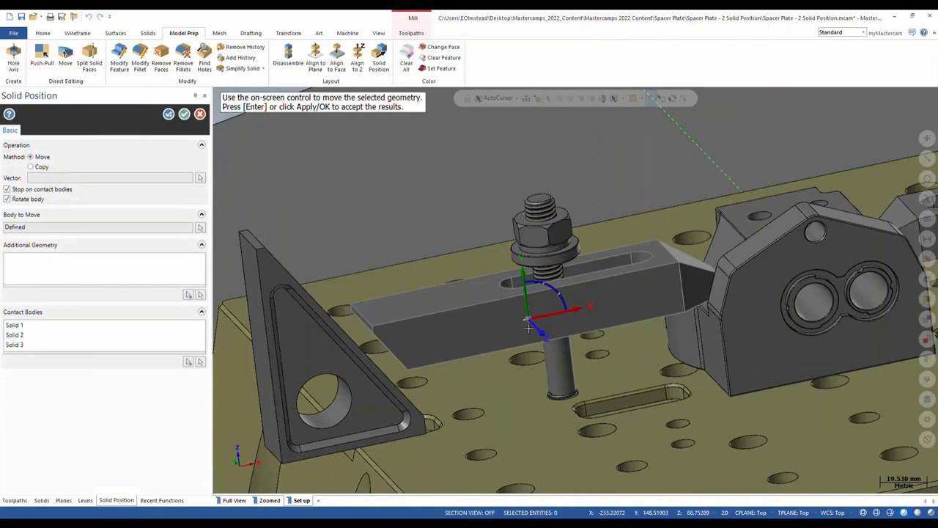
mouse_move(561, 298)
left_mouse_down()
mouse_move(542, 286)
mouse_move(575, 306)
left_mouse_up()
key("Return")
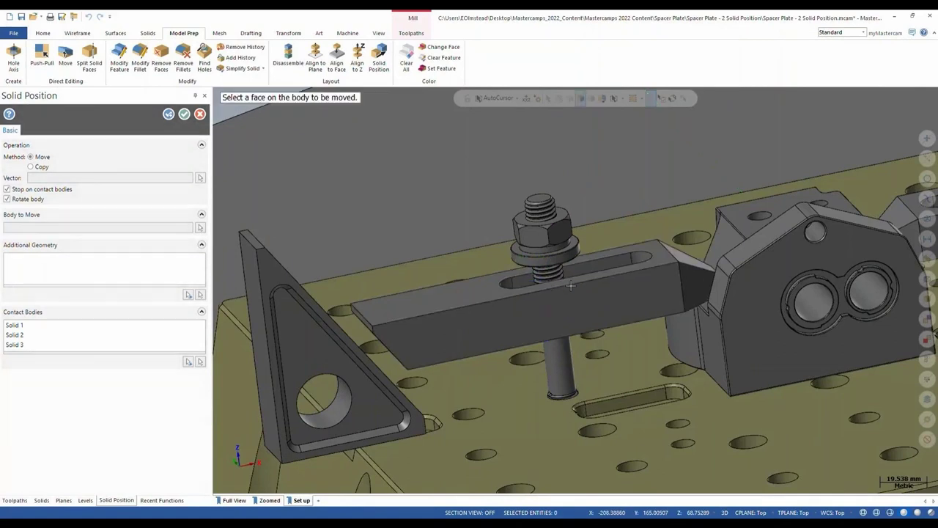
Using Solid Position, select the flanged hex nut, replace the stud with the clamp strap among the contact bodies, and lower the nut along Z onto the strap.
left_click(523, 217)
key("Return")
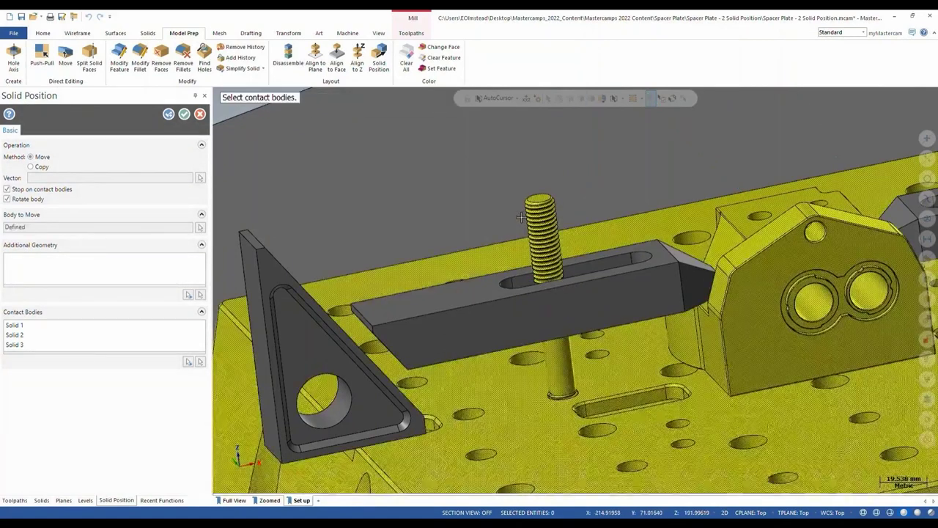
left_click(527, 264)
left_click(499, 273)
key("Return")
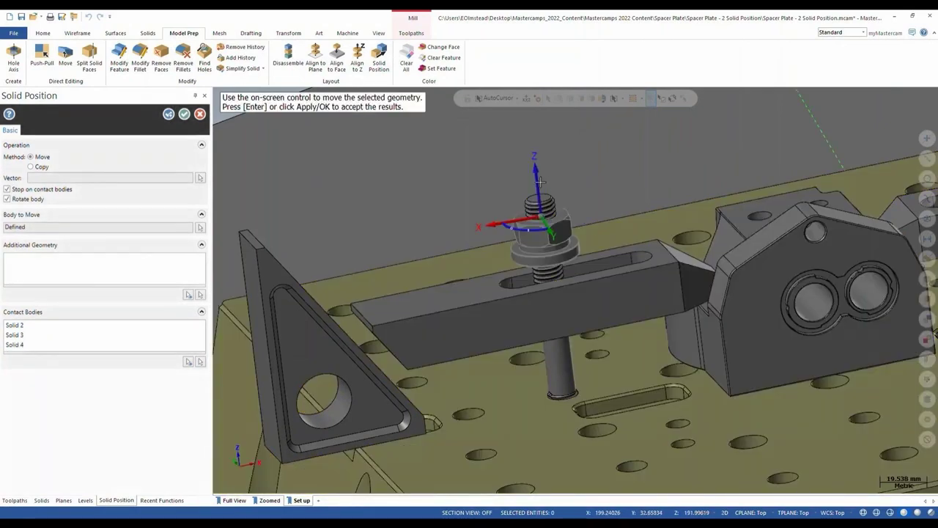
left_click_drag(540, 180, 624, 236)
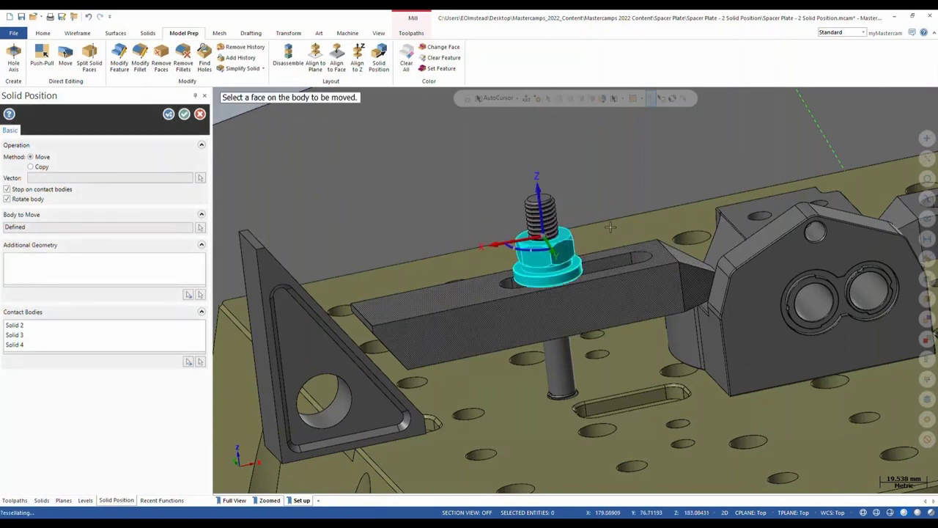
Select the triangular block as the next body to move, drop one contact body, and slide the block along X toward the clamp strap.
left_click(268, 268)
key("Return")
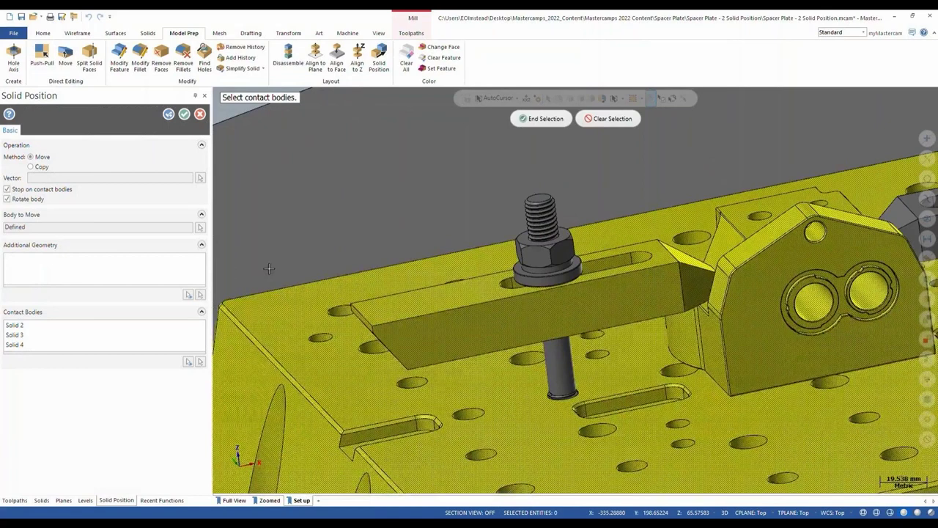
left_click(381, 330)
key("Return")
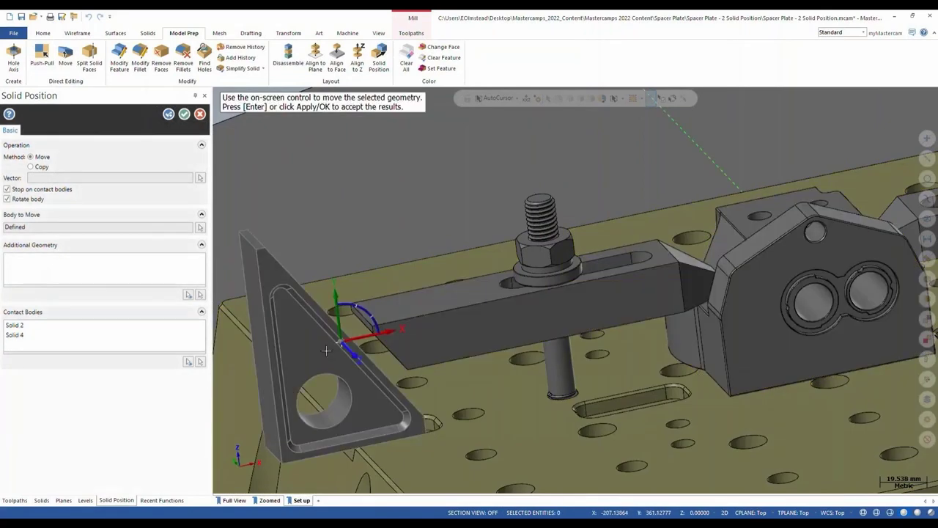
left_click(371, 335)
mouse_move(377, 282)
left_mouse_down()
mouse_move(321, 281)
mouse_move(382, 276)
left_mouse_up()
key("Return")
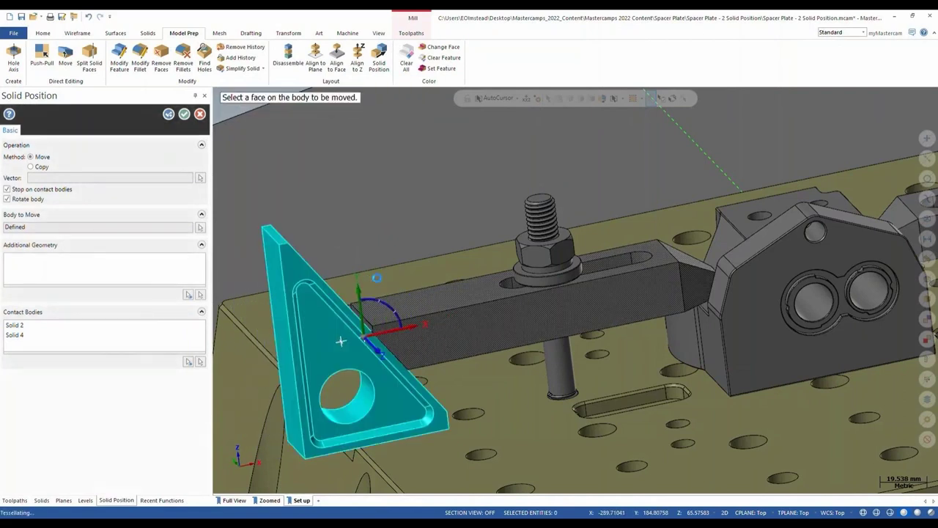
middle_click_drag(455, 329, 486, 340)
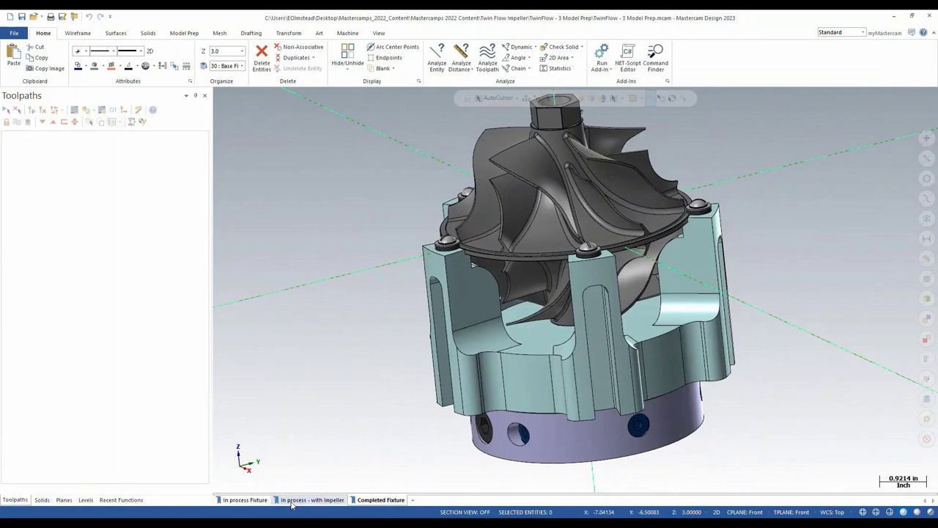
Examine the in-process fixture alone and with the impeller, focusing on how the support post's stepped edge fits beneath the impeller rim.
left_click(239, 503)
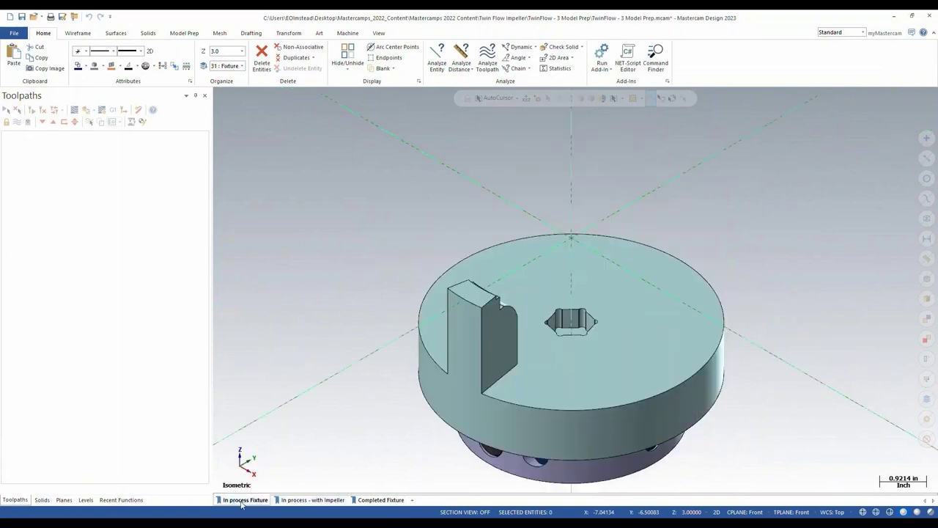
mouse_move(494, 341)
middle_mouse_down()
mouse_move(465, 331)
mouse_move(427, 348)
middle_mouse_up()
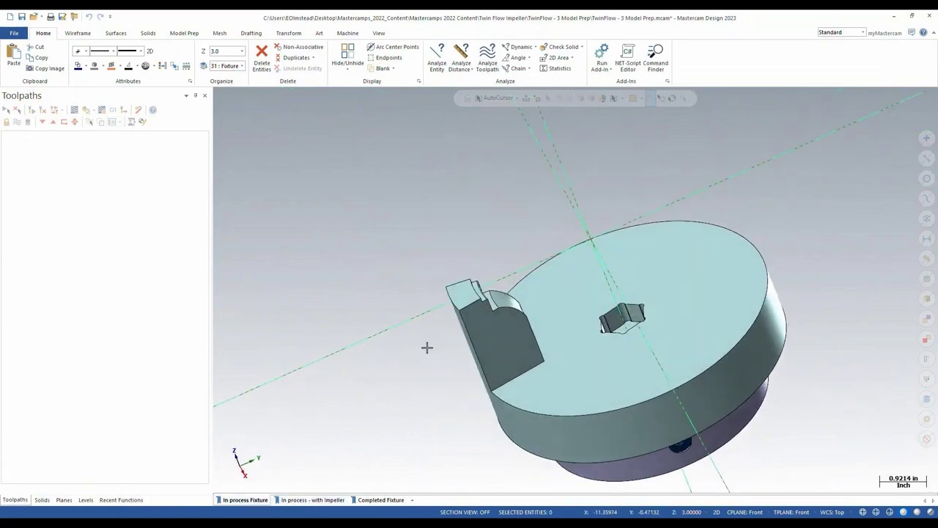
left_click(314, 501)
middle_click_drag(392, 450, 396, 328)
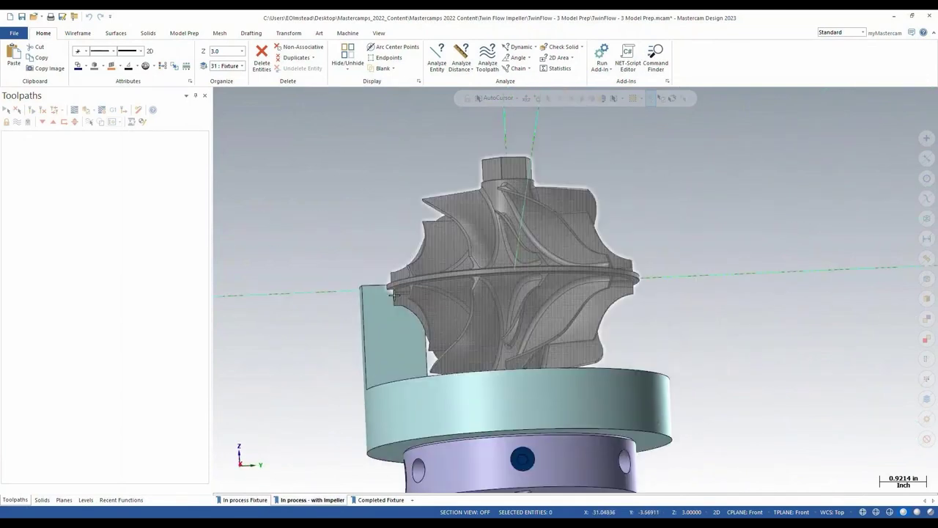
scroll(393, 294, "up", 10)
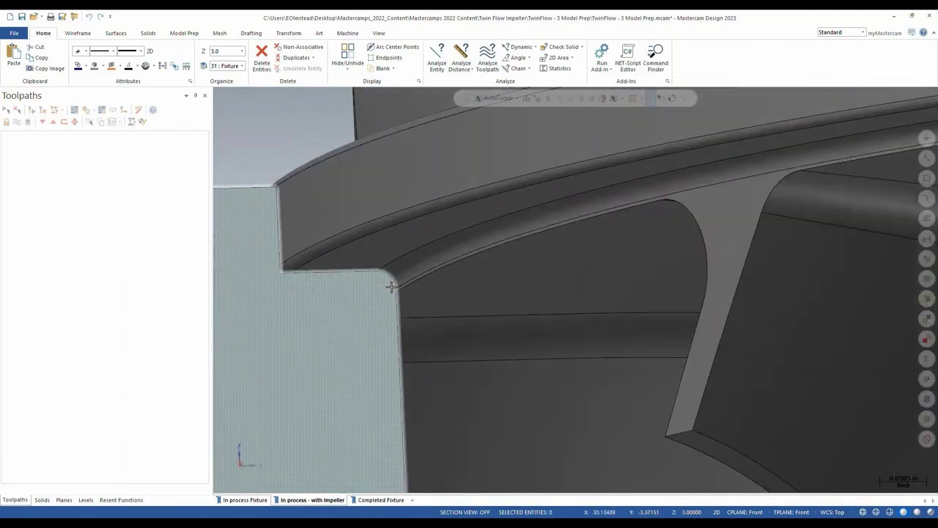
mouse_move(391, 287)
middle_mouse_down()
mouse_move(367, 286)
mouse_move(379, 278)
middle_mouse_up()
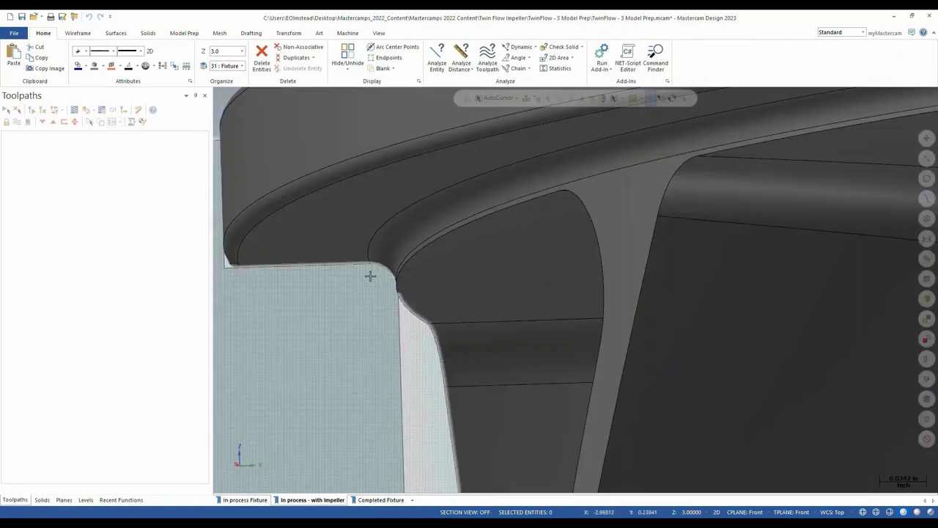
In the fixture-only view, remove the small fillet from the outer edge of the support post's upper step, leaving fillet end capping off.
left_click(253, 503)
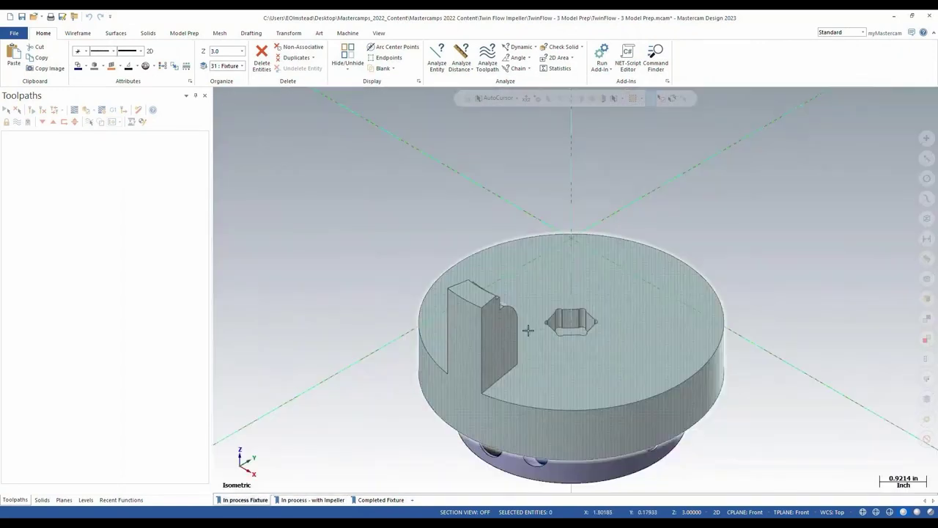
middle_click_drag(562, 327, 367, 315)
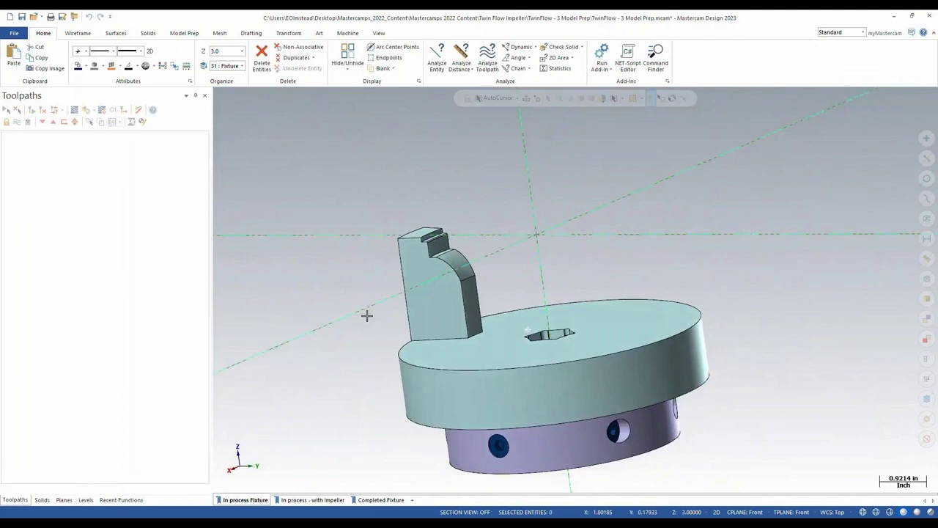
scroll(366, 315, "up", 5)
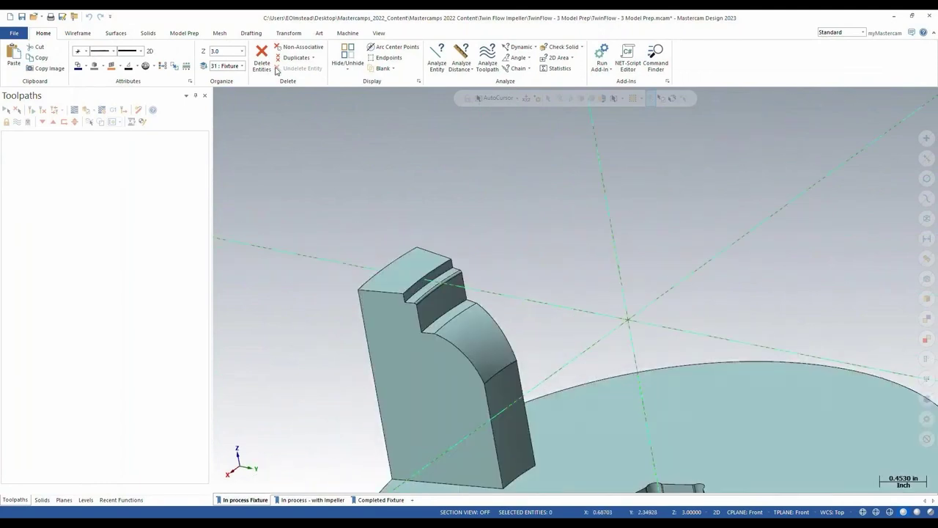
left_click(188, 35)
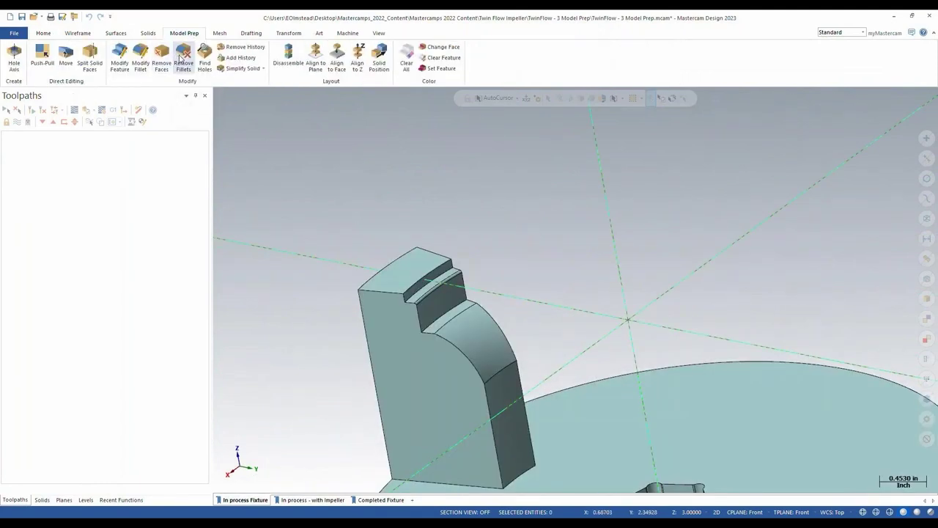
left_click(183, 59)
left_click(428, 296)
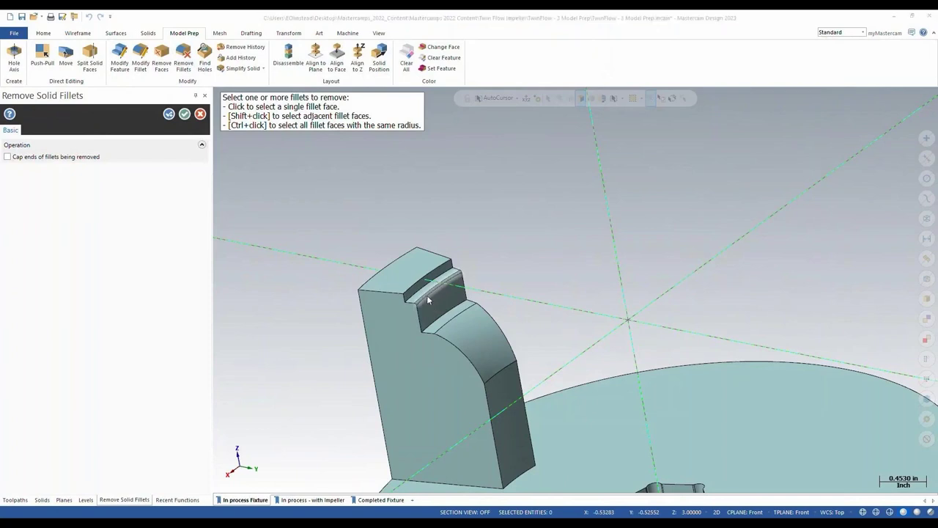
left_click(106, 177)
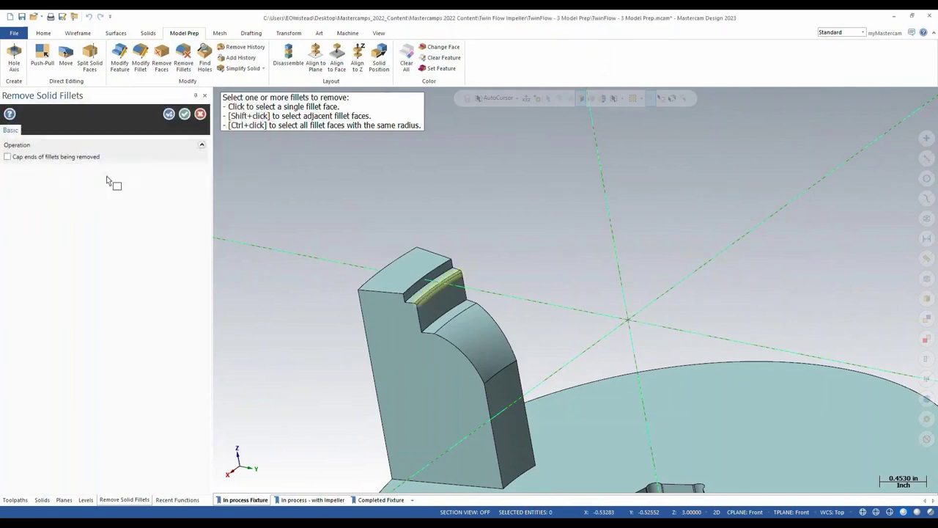
key("Return")
Add a small fillet to the sharp outer edge of the post's upper step with Push-Pull.
left_click(46, 60)
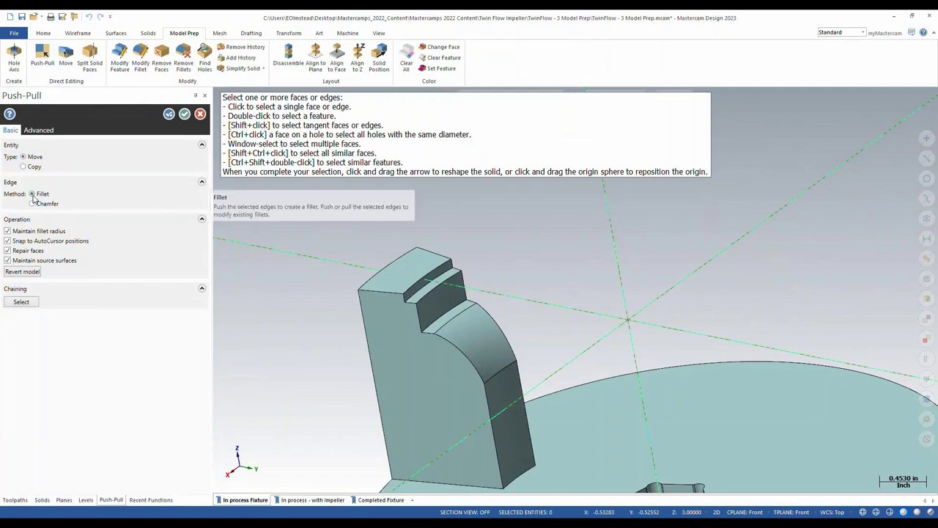
left_click(433, 307)
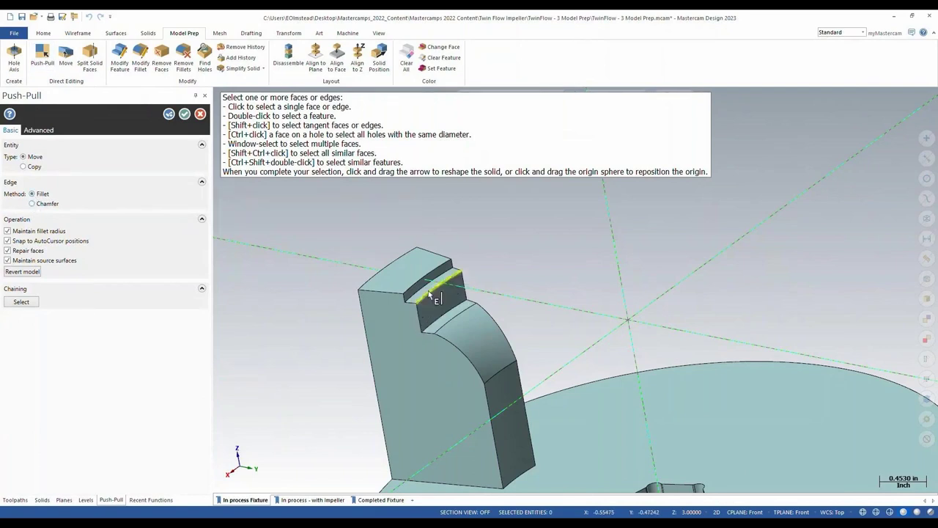
scroll(440, 301, "up", 3)
mouse_move(447, 291)
left_mouse_down()
mouse_move(438, 286)
mouse_move(453, 294)
left_mouse_up()
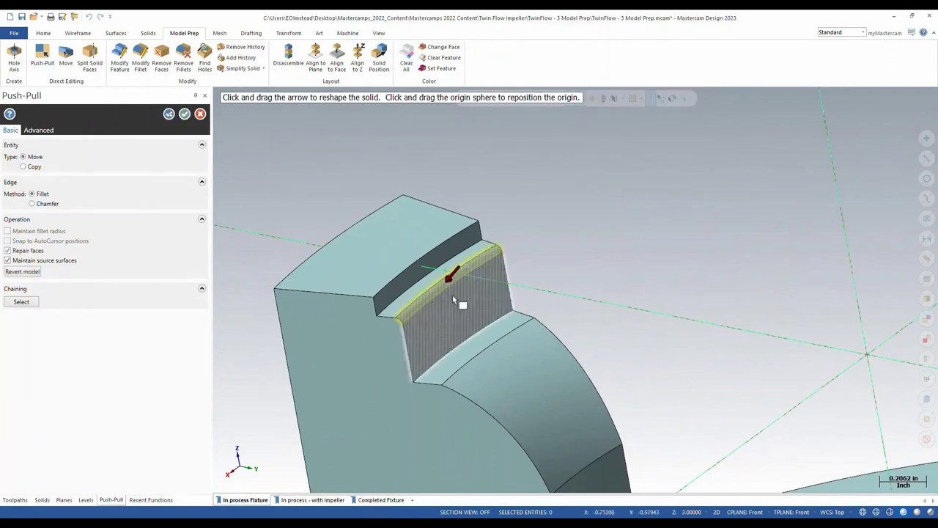
Switch the step edge's Push-Pull method to Chamfer and display the chamfered post together with the impeller.
left_click(34, 205)
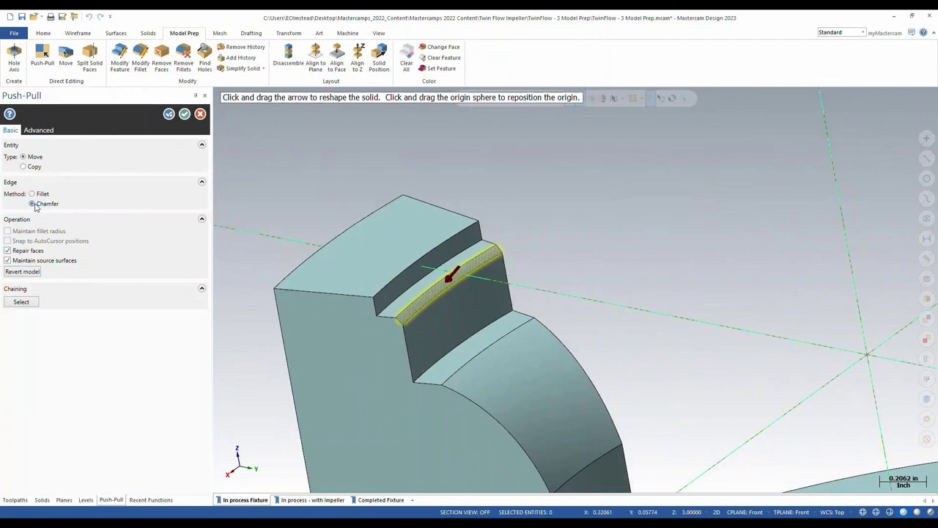
middle_click_drag(439, 344, 399, 376)
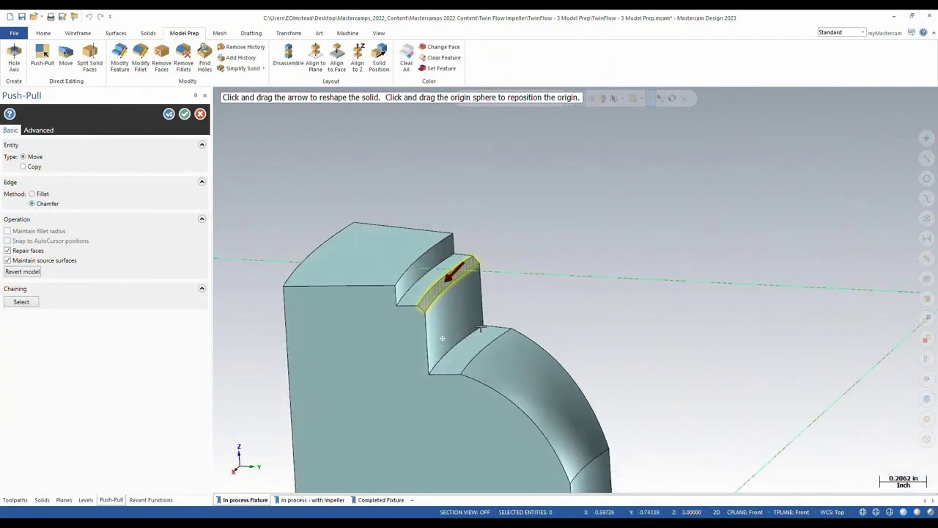
left_click(330, 499)
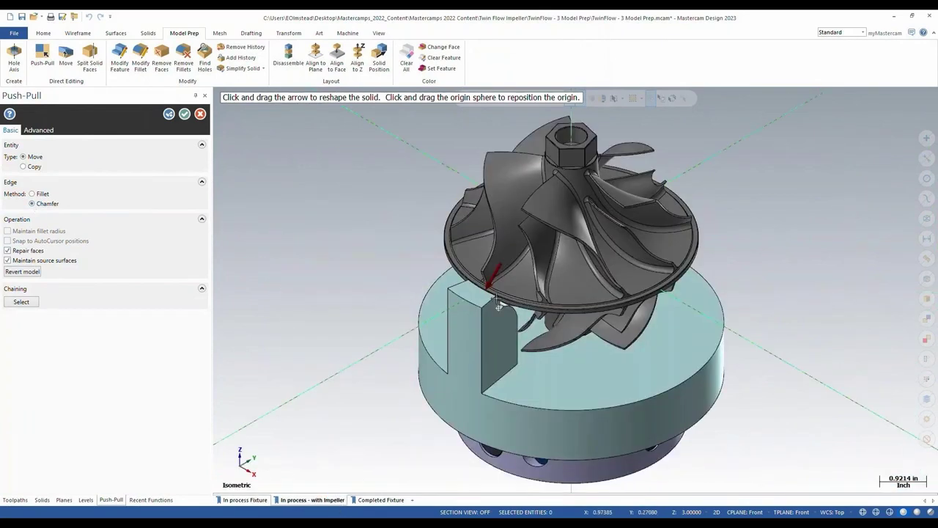
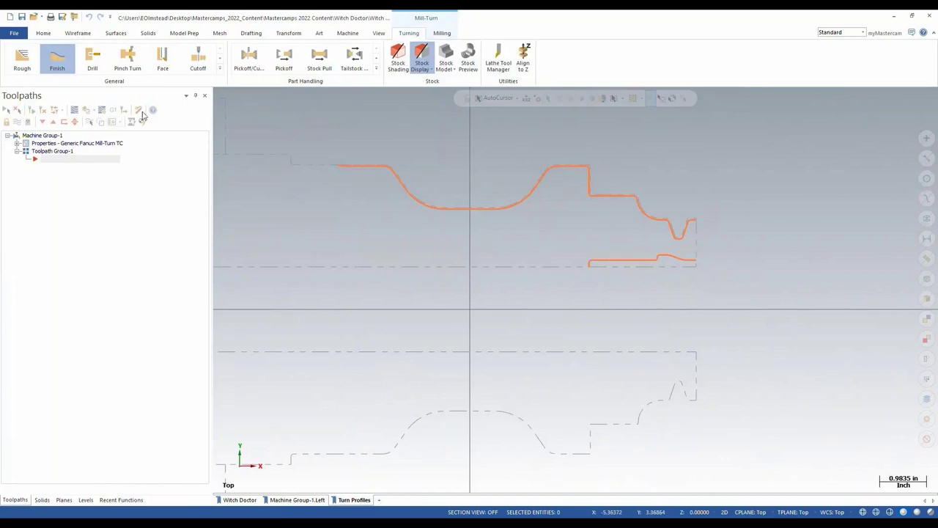
Create a Lathe Finish toolpath on the inner bore profile, chained from its open end, using tool T0101 ID ROUGH MIN. 1.0 DIA. - 75 DEG.
left_click(58, 62)
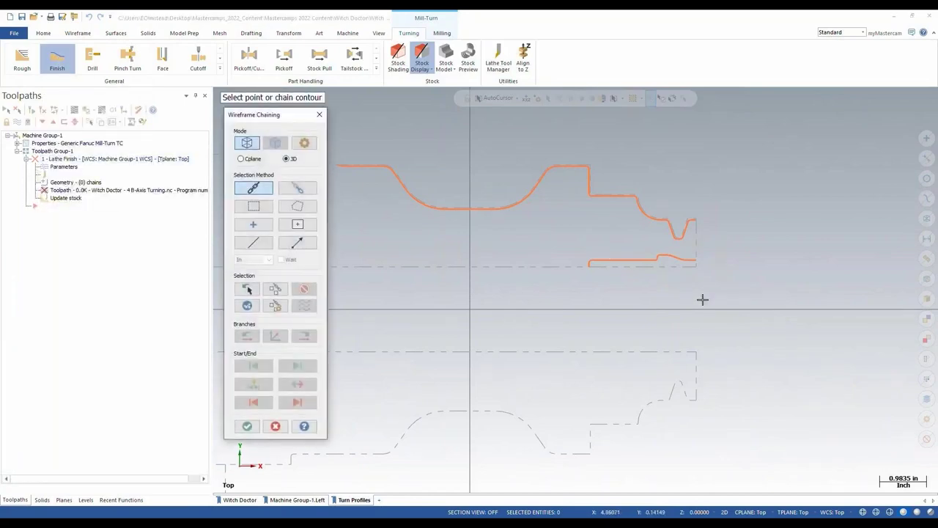
left_click(700, 261)
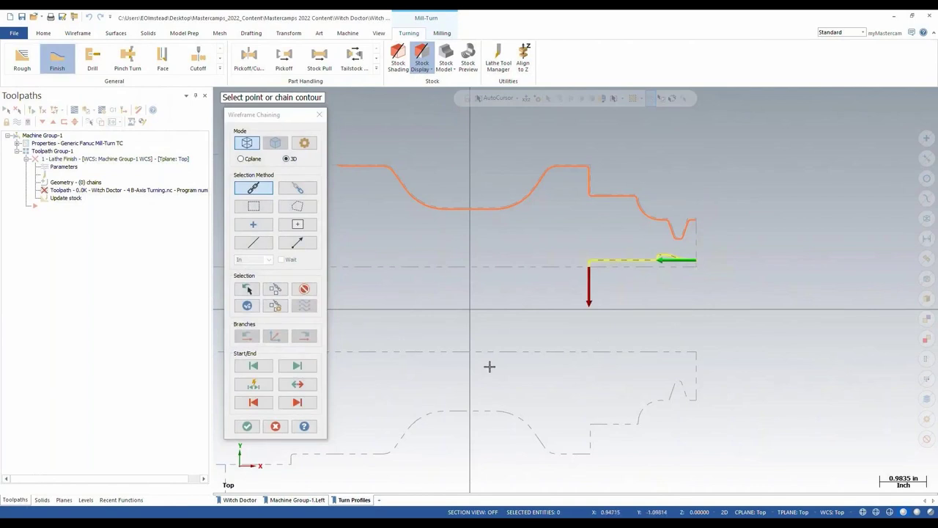
left_click(248, 427)
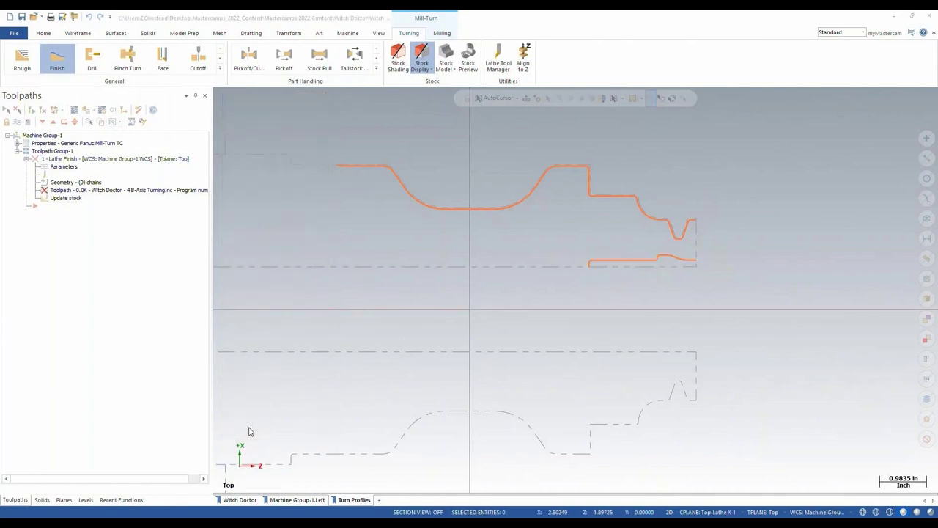
left_click(264, 194)
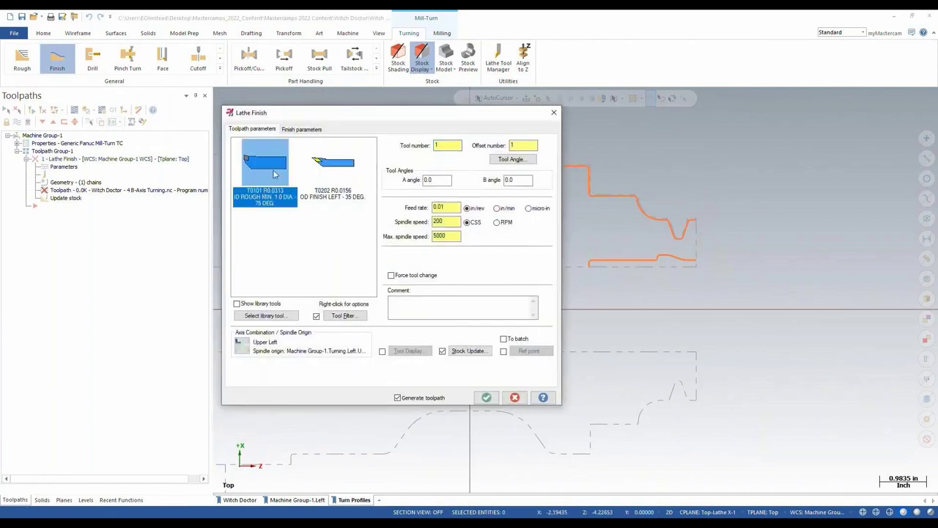
Set the finish toolpath's plunge cutting to the second option, generate the toolpath, and backplot it.
left_click(300, 129)
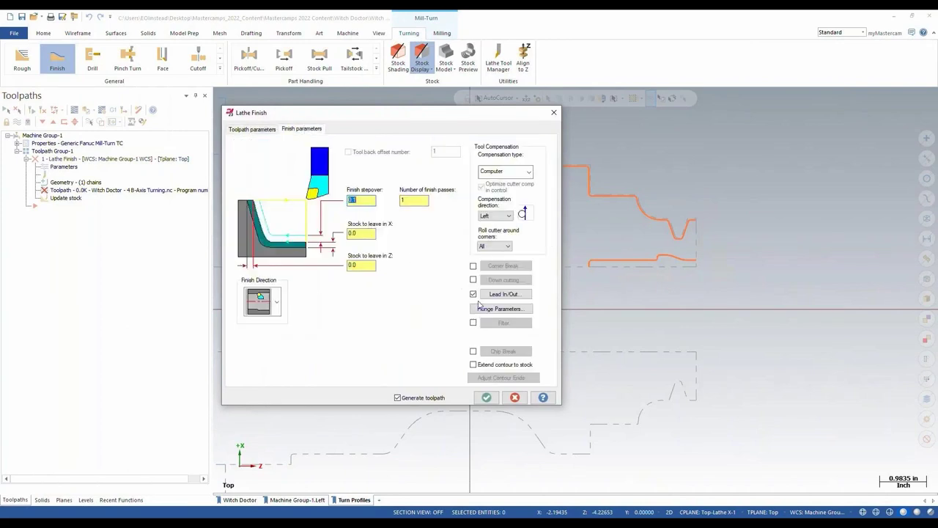
left_click(500, 311)
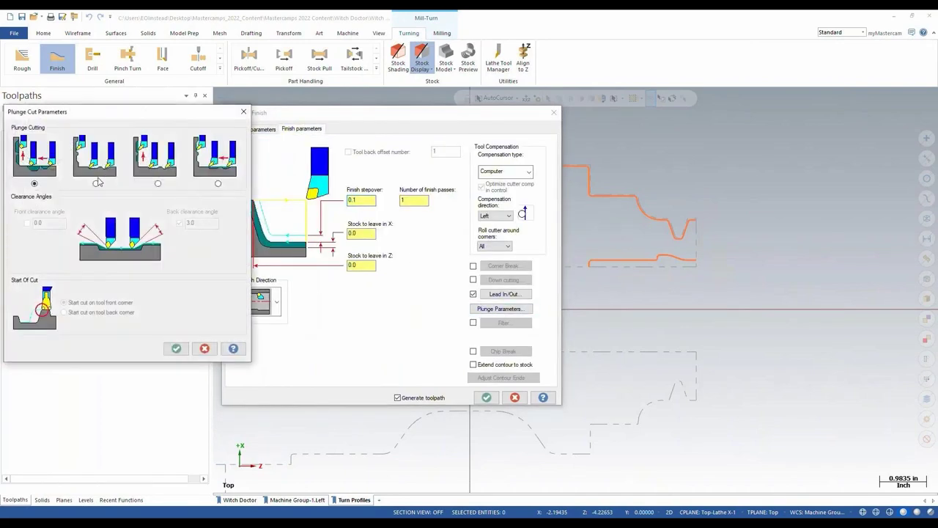
left_click(96, 184)
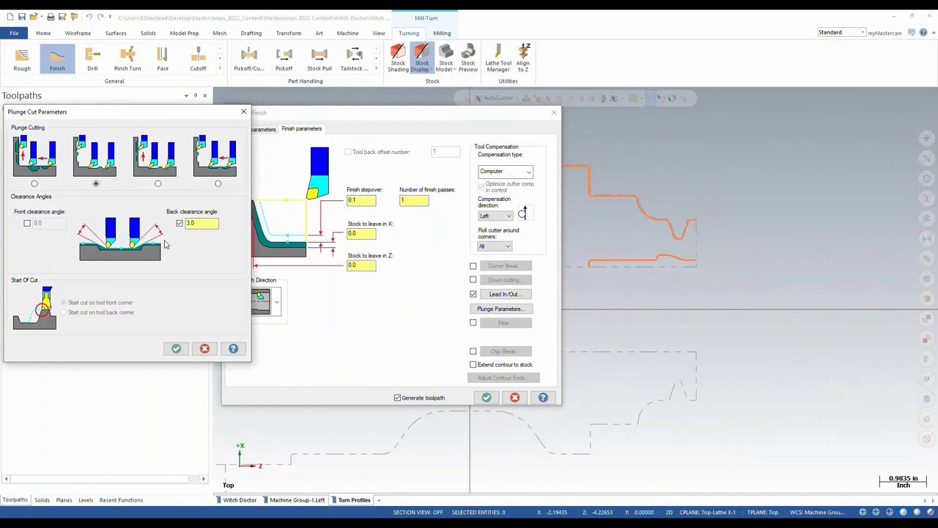
left_click(176, 350)
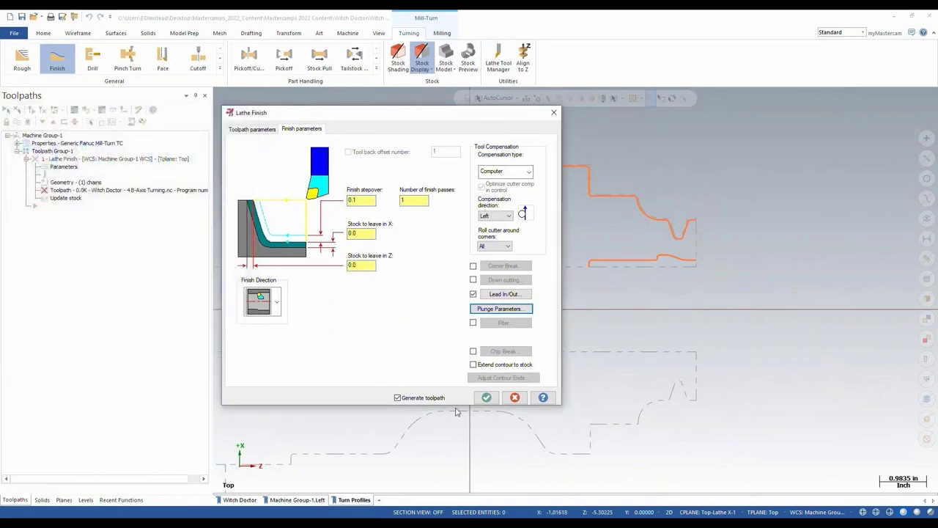
left_click(491, 400)
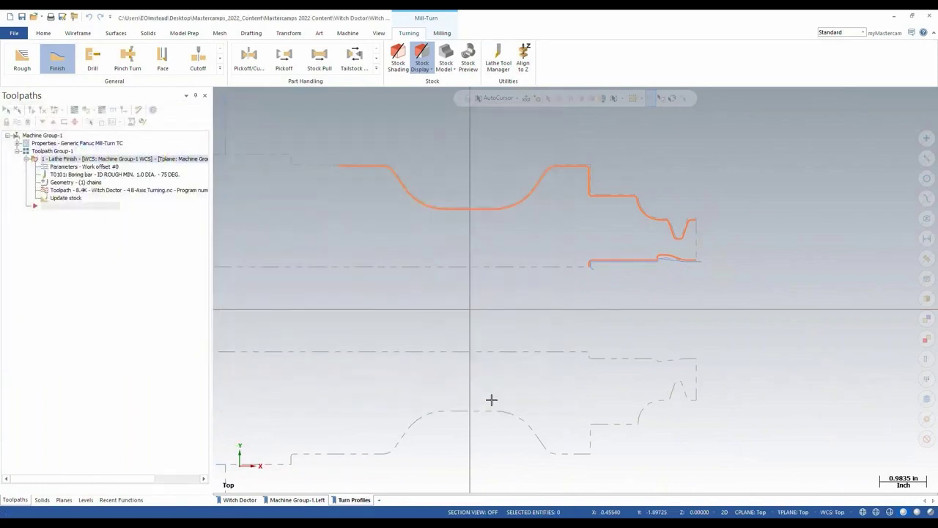
left_click(76, 111)
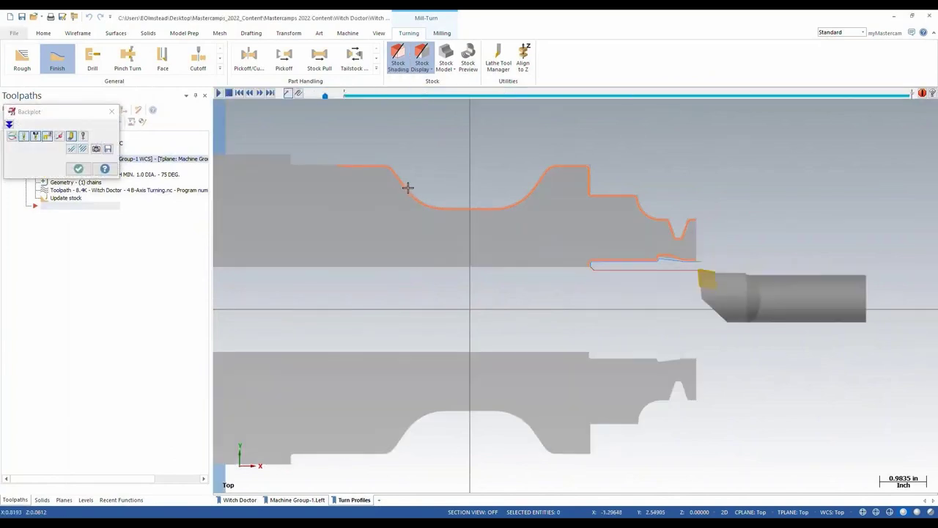
Examine the backplotted bore finish path around the inner undercut and close the backplot.
scroll(670, 259, "up", 1)
scroll(671, 259, "up", 5)
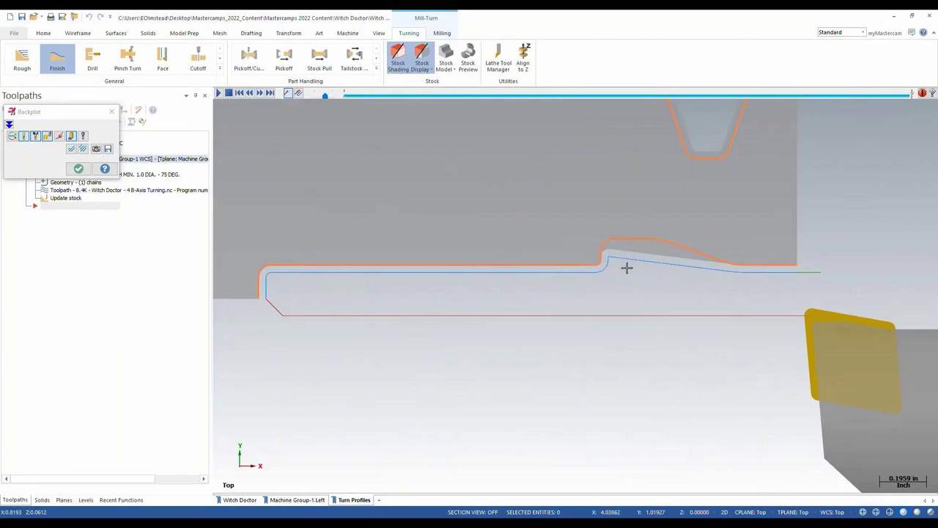
left_click(79, 169)
Create a Lathe Finish toolpath on the outer profile, chained from its open front end, using tool T0202 OD FINISH LEFT - 35 DEG.
scroll(409, 254, "down", 6)
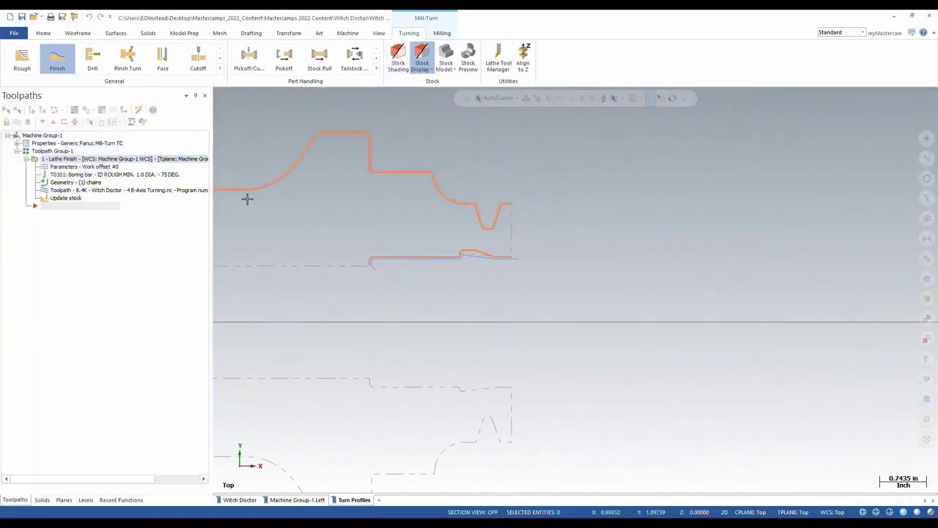
left_click(57, 61)
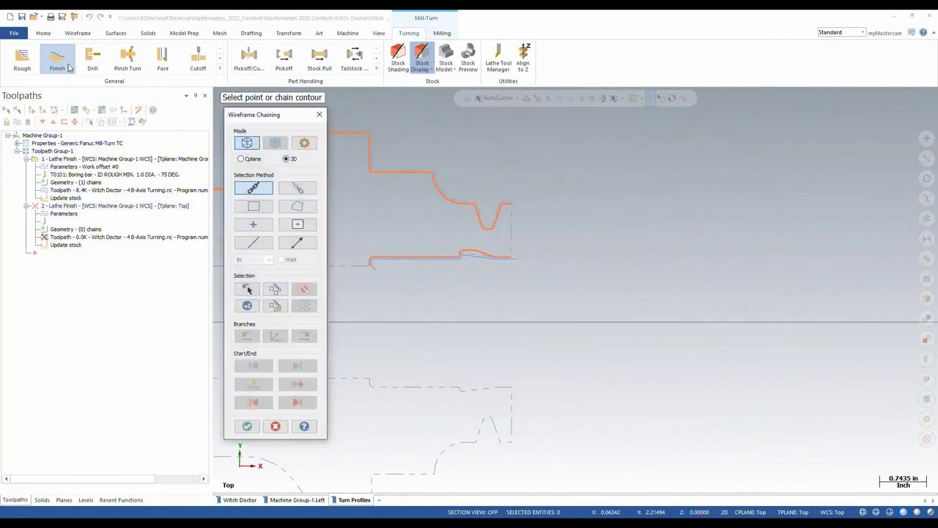
left_click(512, 204)
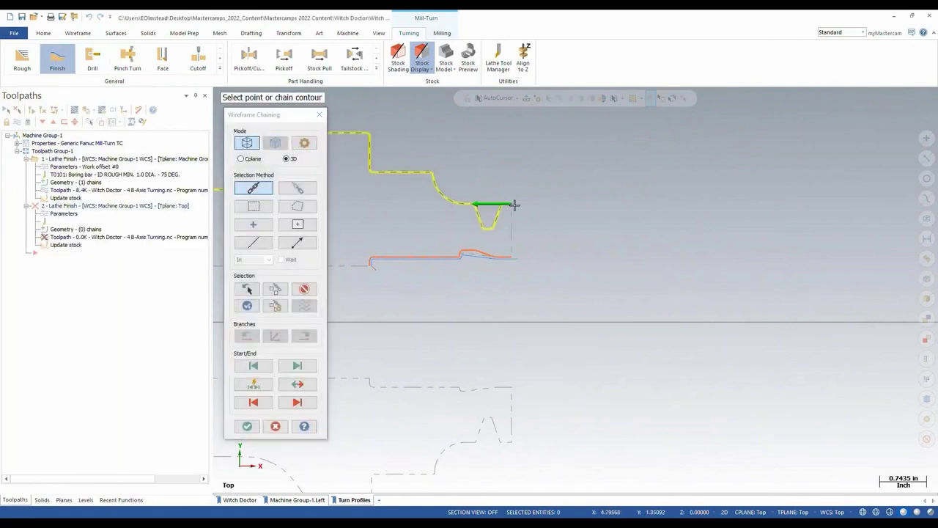
left_click(247, 425)
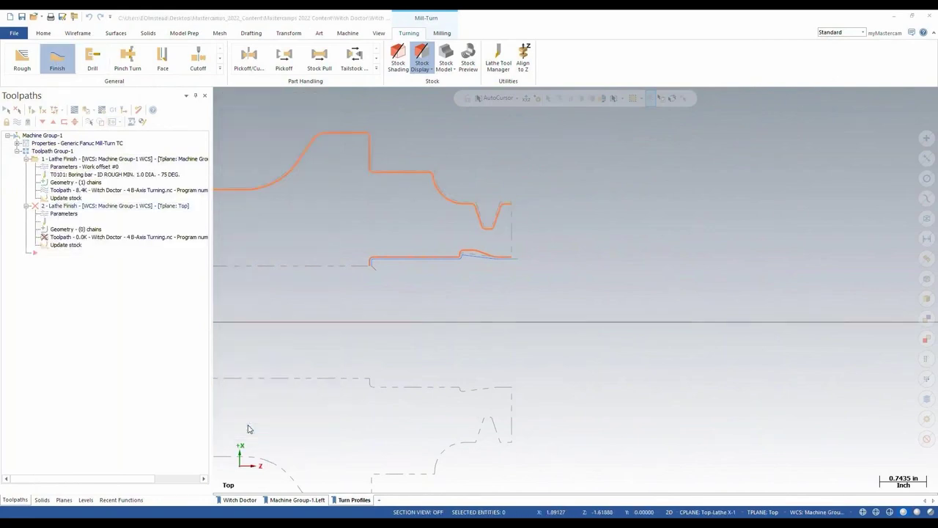
left_click(338, 170)
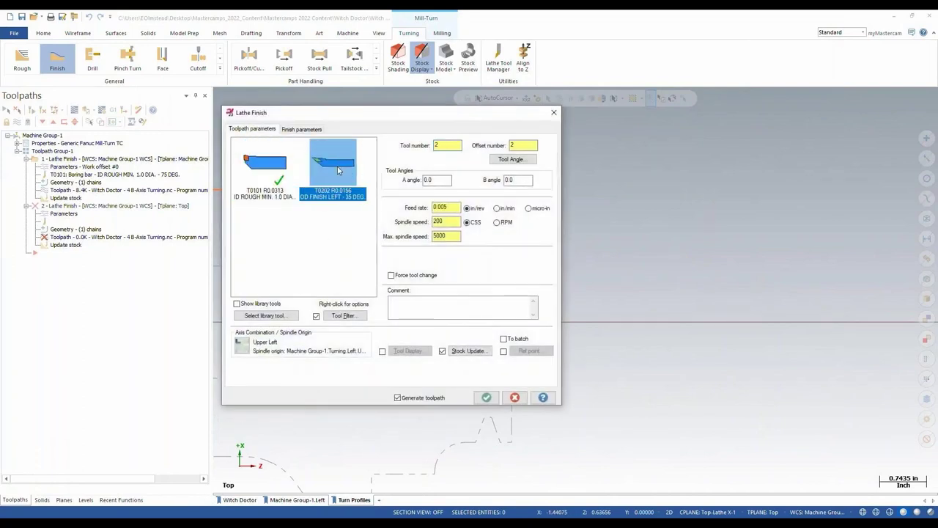
Set the outer finishing tool's angle to 90 degrees.
left_click(511, 159)
left_click_drag(69, 171, 51, 171)
type("90")
key("Return")
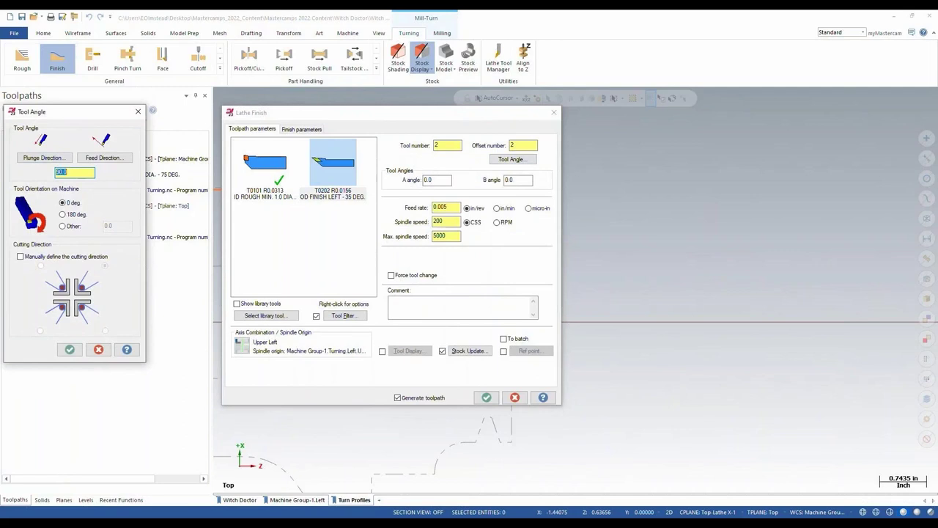
left_click(69, 349)
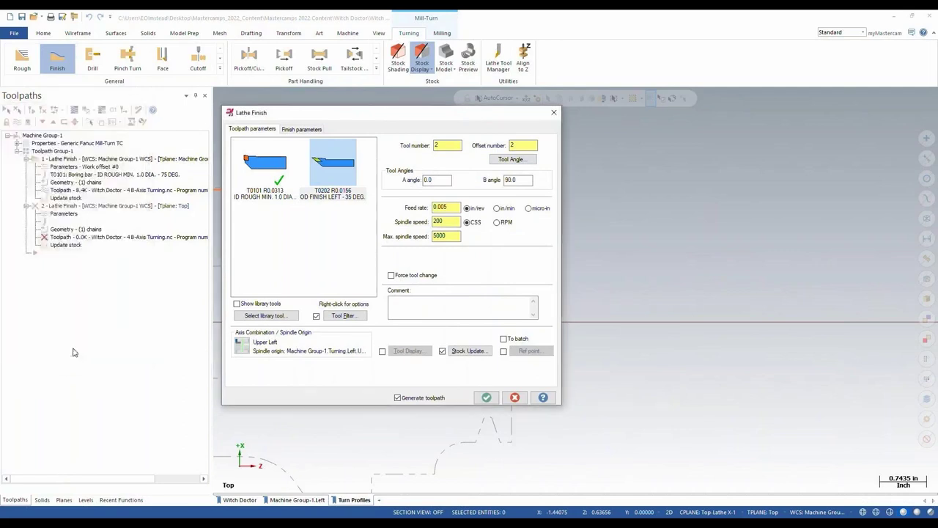
Keep the second plunge cutting option in the outer finish operation's plunge parameters and generate the toolpath.
left_click(299, 132)
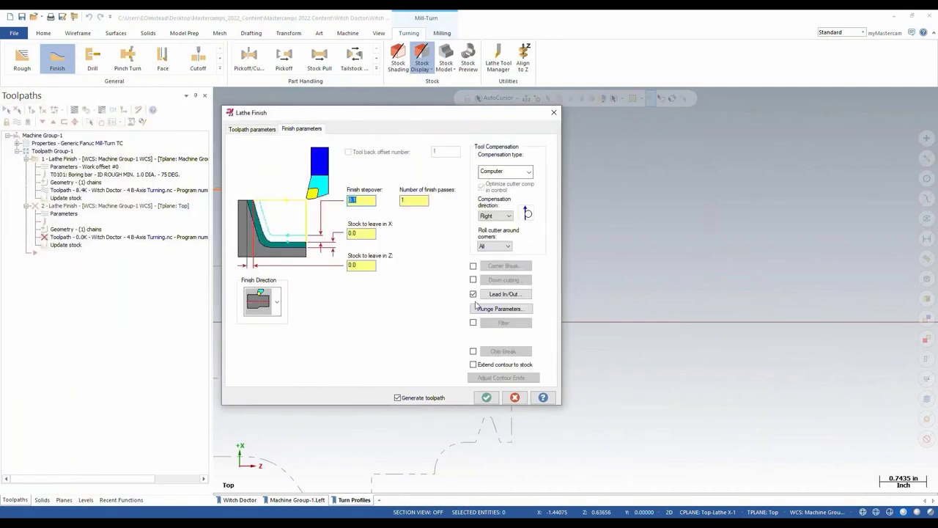
left_click(499, 308)
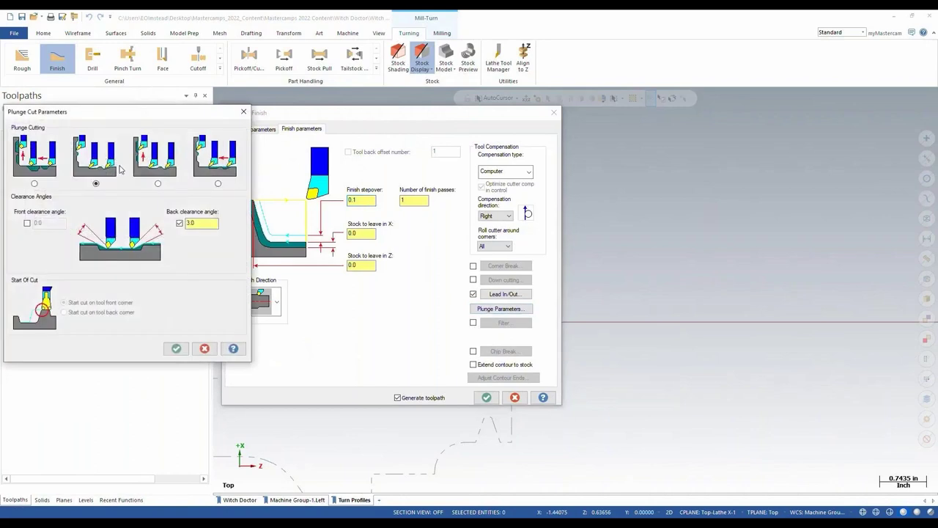
left_click(176, 349)
left_click(486, 398)
Backplot the outer finish toolpath, examine its path at the V-groove and the sloped shoulder, and close the backplot.
left_click(74, 109)
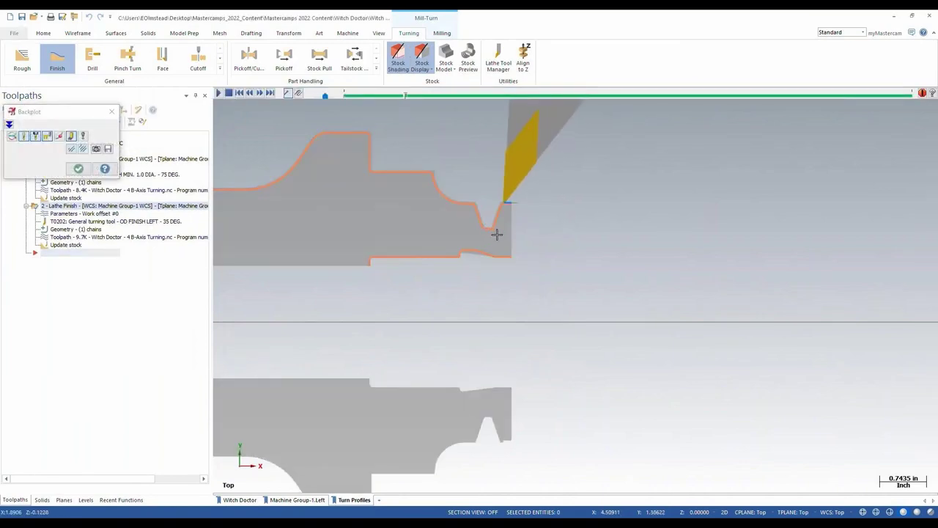
scroll(497, 234, "up", 3)
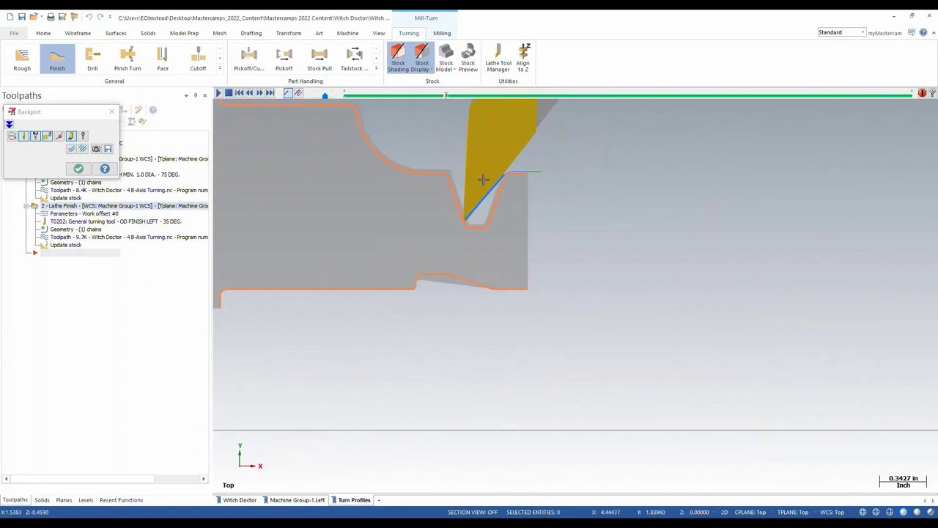
scroll(467, 250, "down", 1)
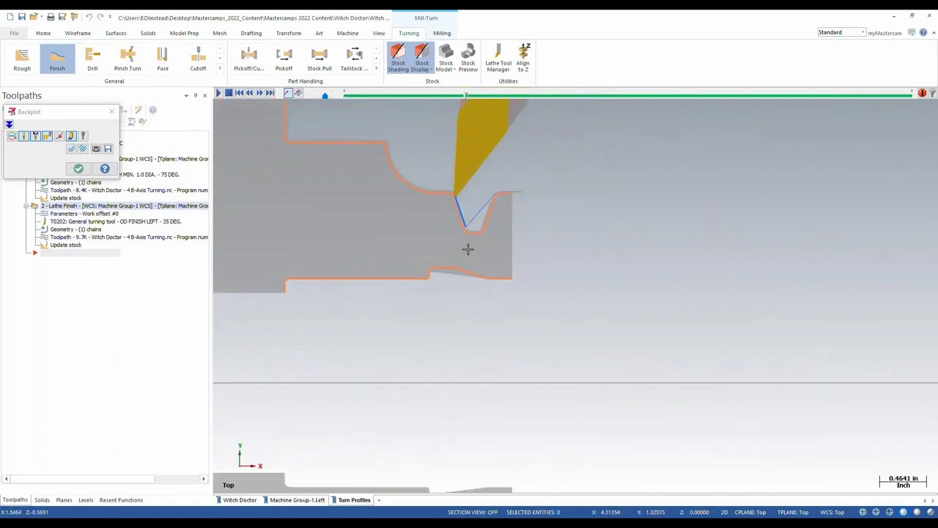
scroll(468, 250, "down", 1)
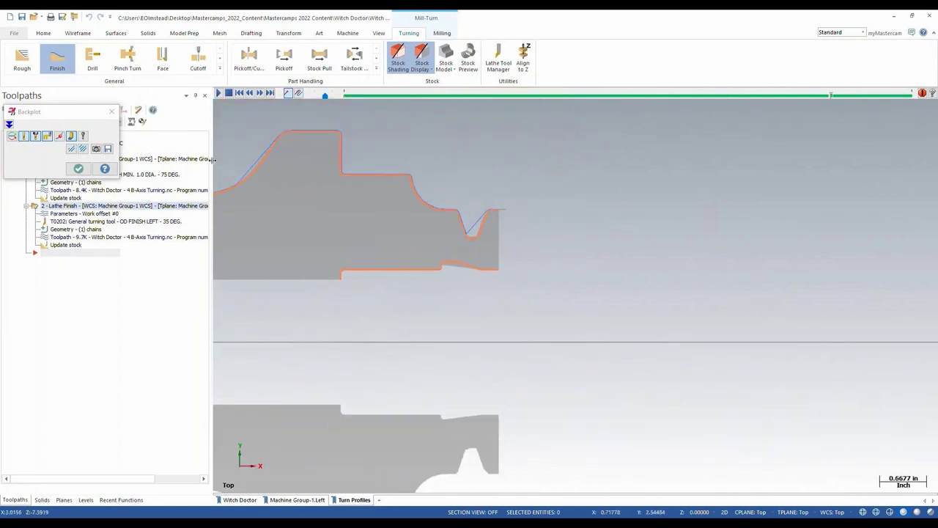
scroll(238, 169, "up", 4)
middle_click_drag(244, 173, 333, 251)
scroll(333, 252, "up", 1)
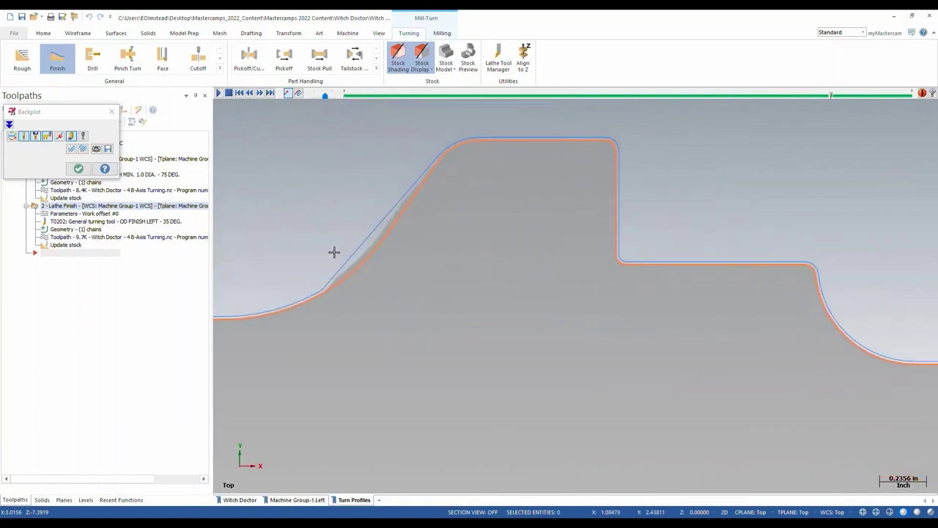
scroll(373, 261, "down", 2)
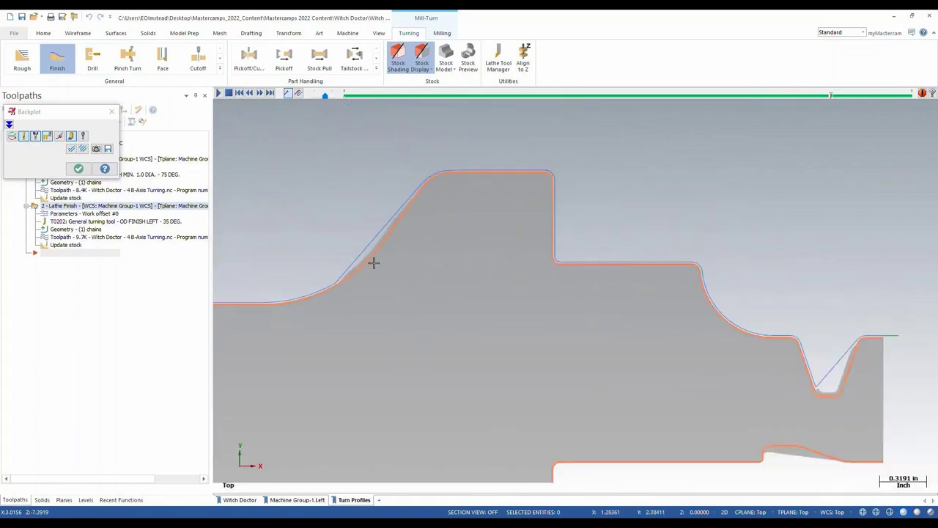
left_click(79, 169)
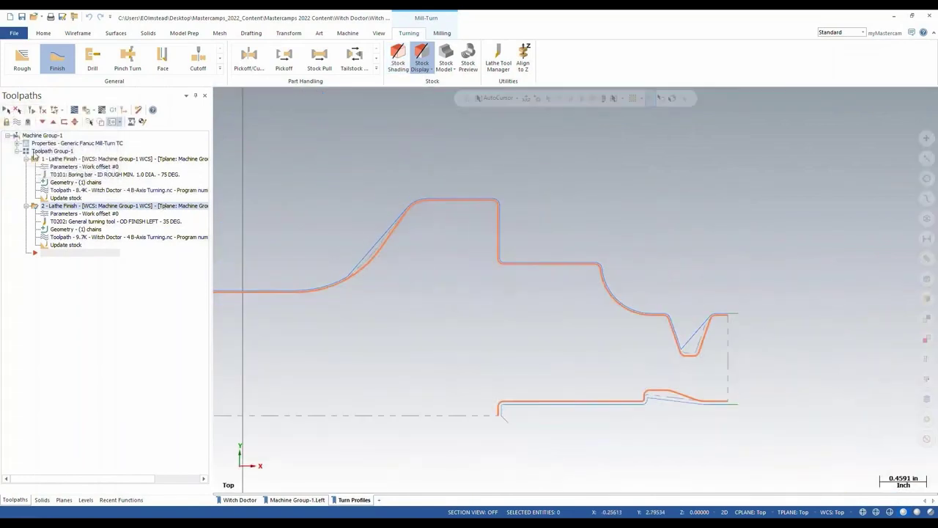
Hide both finish toolpaths and start a B-Axis Contour Turning toolpath chained along the inner bore profile from its open end.
left_click(16, 124)
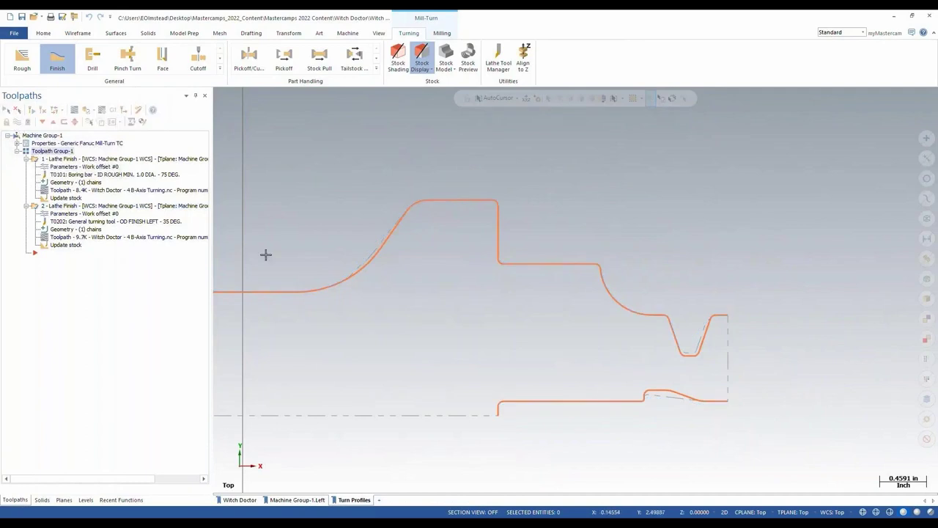
scroll(328, 301, "down", 1)
left_click(219, 68)
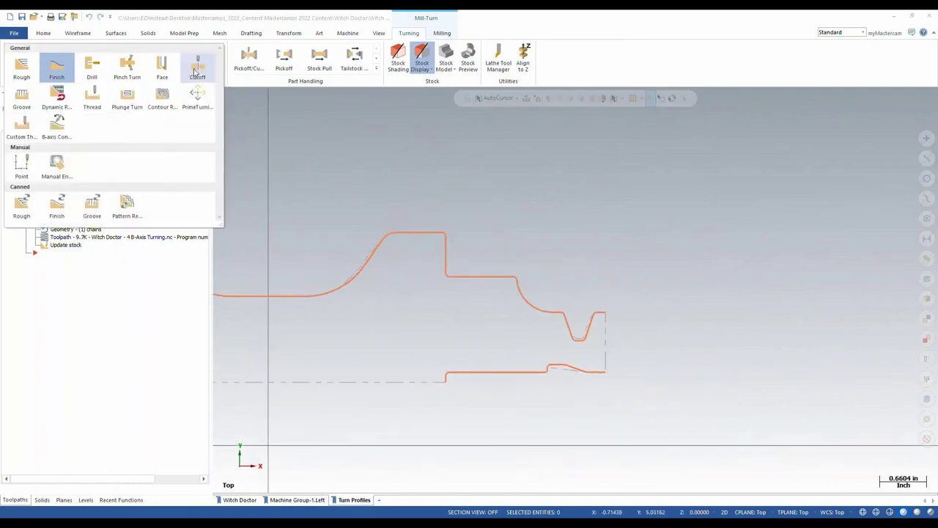
left_click(59, 124)
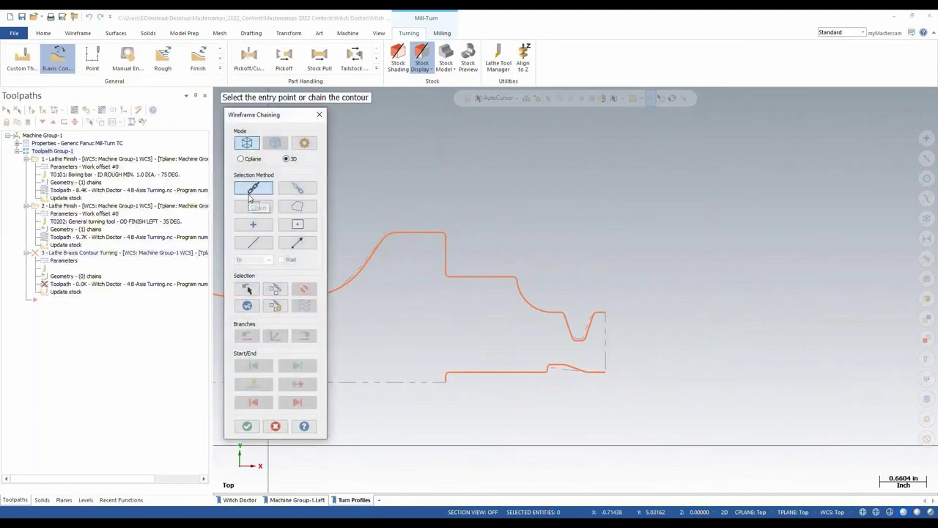
left_click(608, 370)
left_click(247, 425)
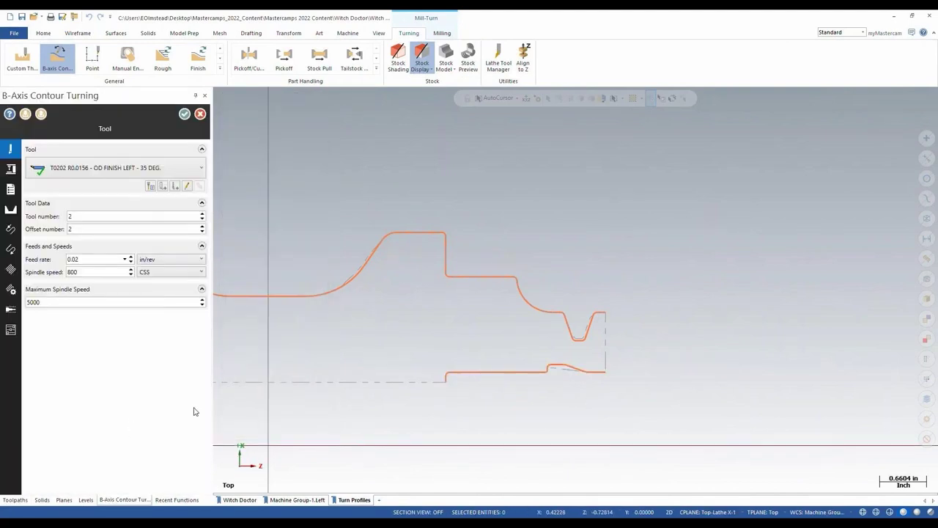
Assign tool T0101 ID ROUGH MIN. 1.0 DIA. - 75 DEG. to the B-axis contour operation.
mouse_move(7, 148)
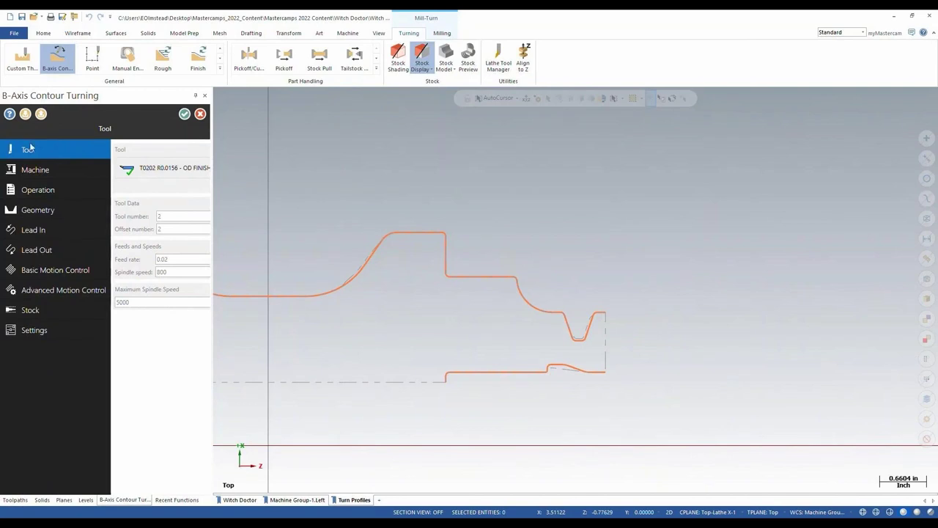
left_click(201, 168)
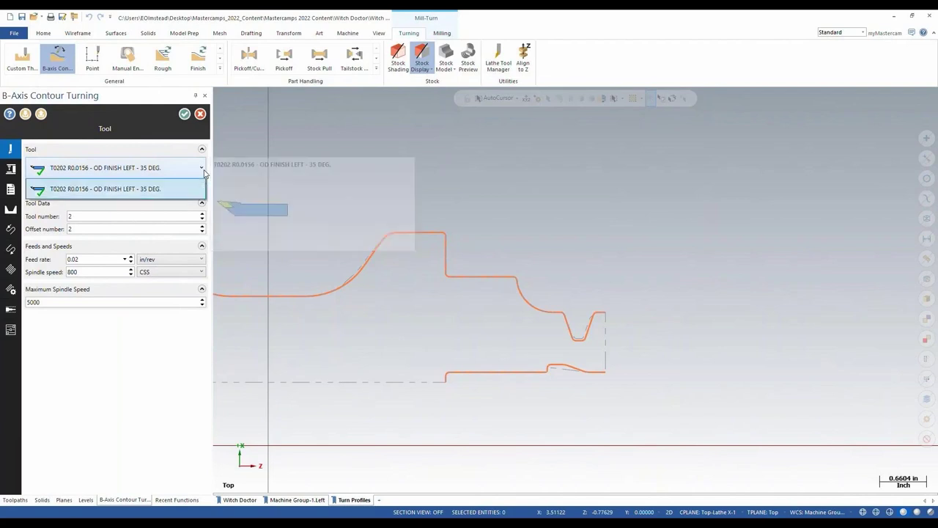
left_click(161, 190)
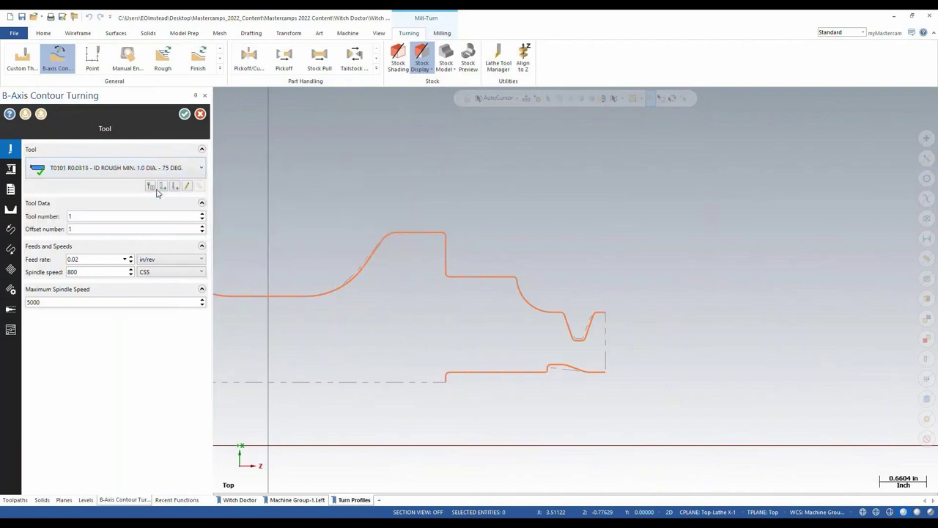
mouse_move(137, 171)
Review the B-axis operation's machine, reference point, geometry, lead-in and lead-out settings.
left_click(11, 170)
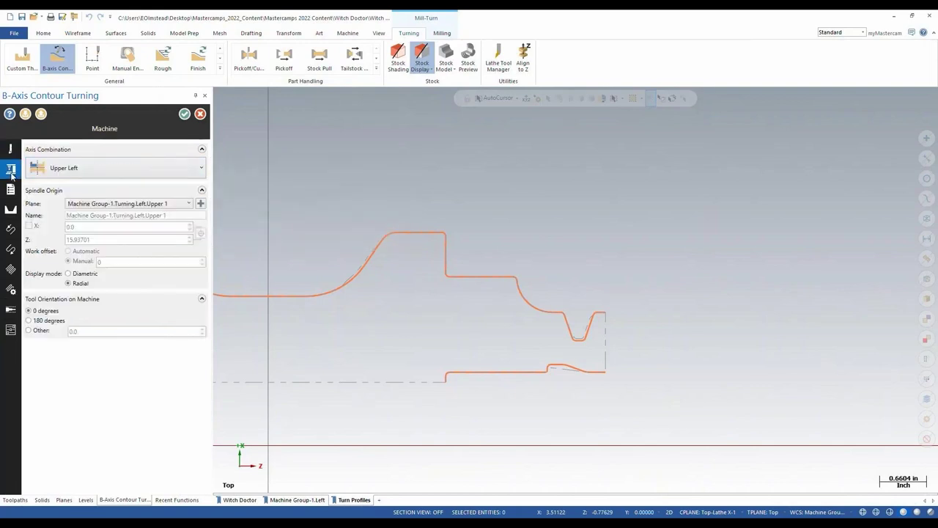
mouse_move(68, 174)
left_click(10, 189)
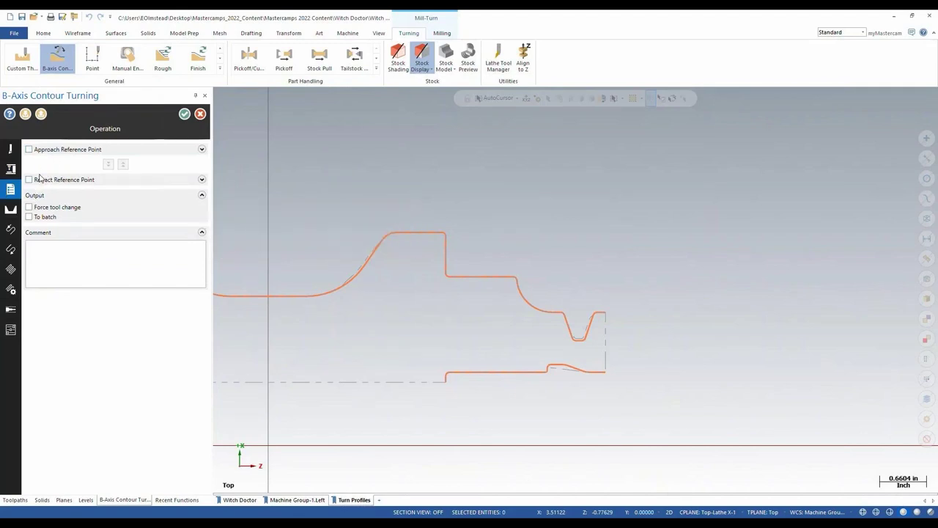
left_click(14, 213)
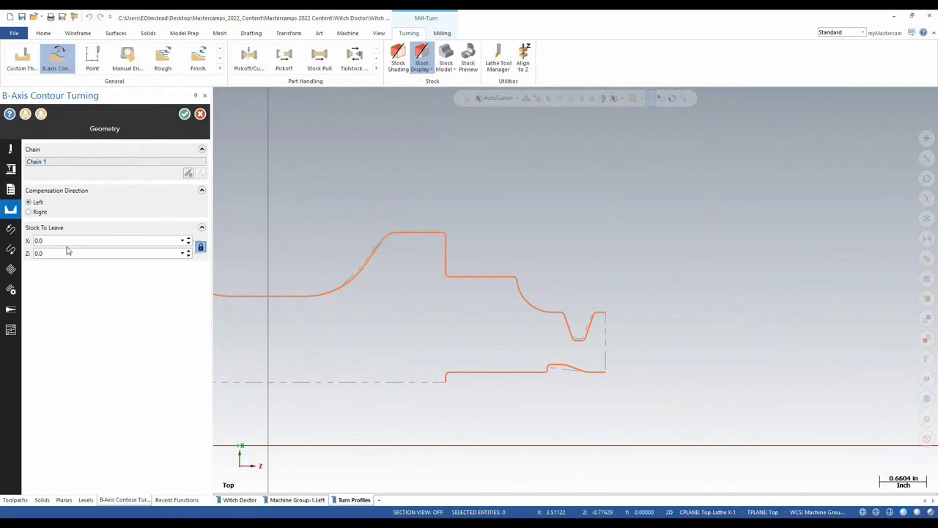
left_click(14, 232)
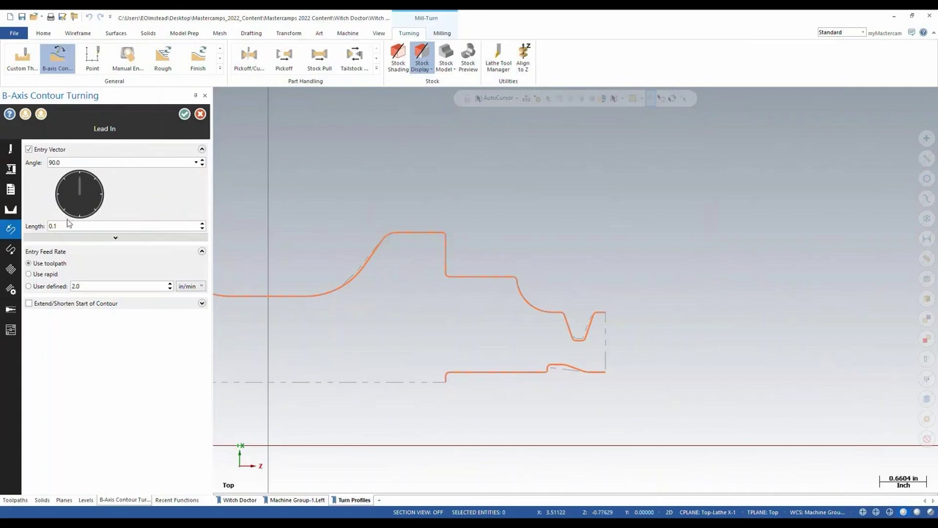
left_click(59, 198)
left_click(10, 249)
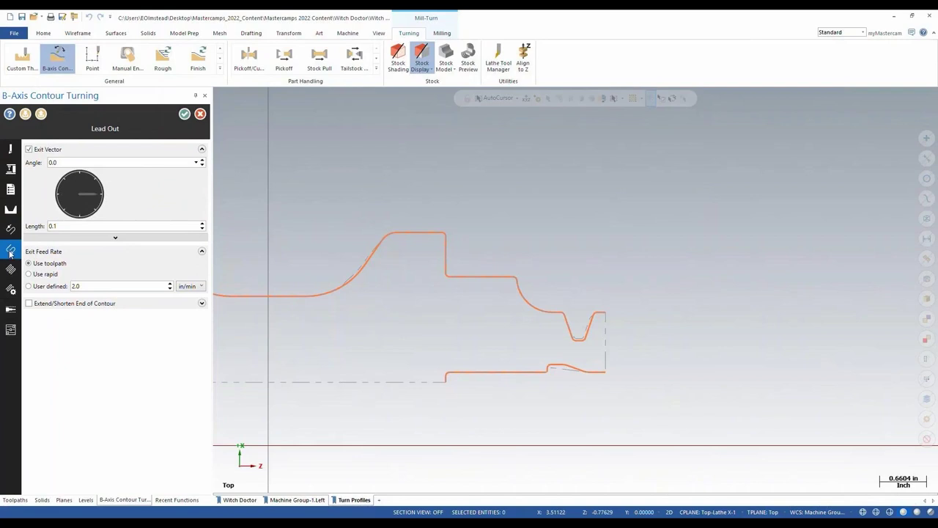
left_click(95, 211)
Set the minimum tool angle limit of the B-axis contour operation to -15 degrees.
left_click(11, 270)
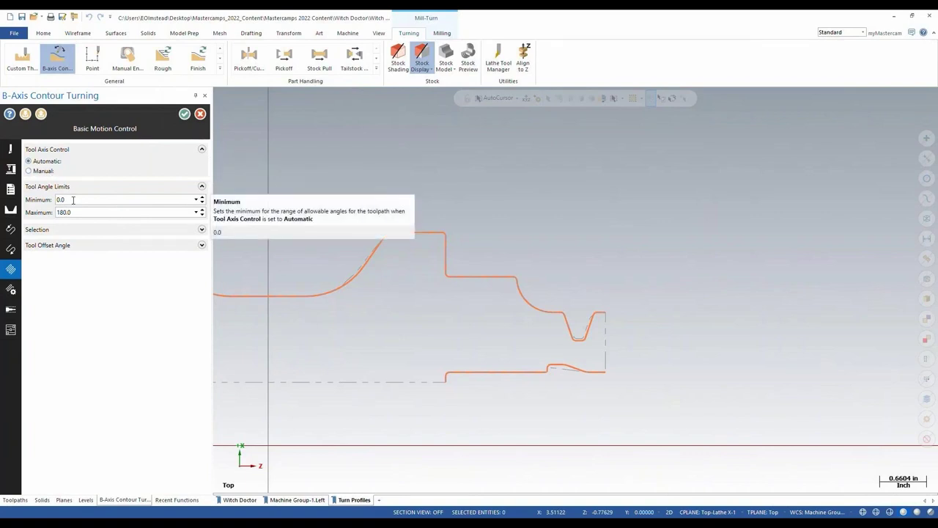
left_click(73, 199)
left_click_drag(72, 200, 54, 204)
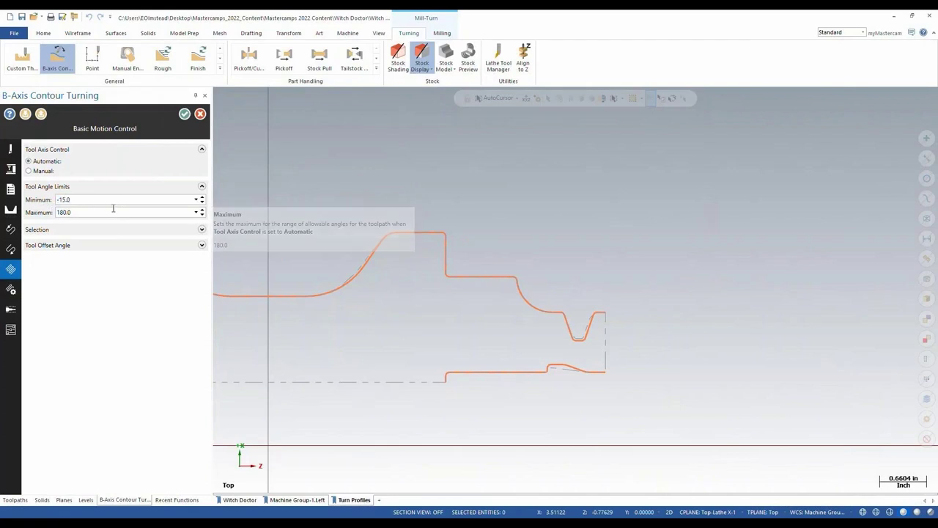
Review the advanced motion control and stock settings, and enable Tool Display for the B-axis operation.
left_click(11, 289)
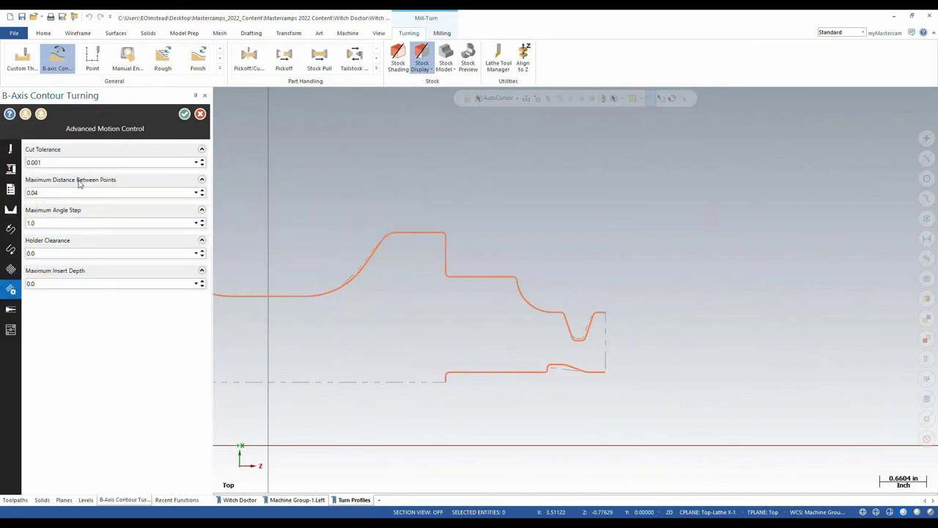
left_click(11, 311)
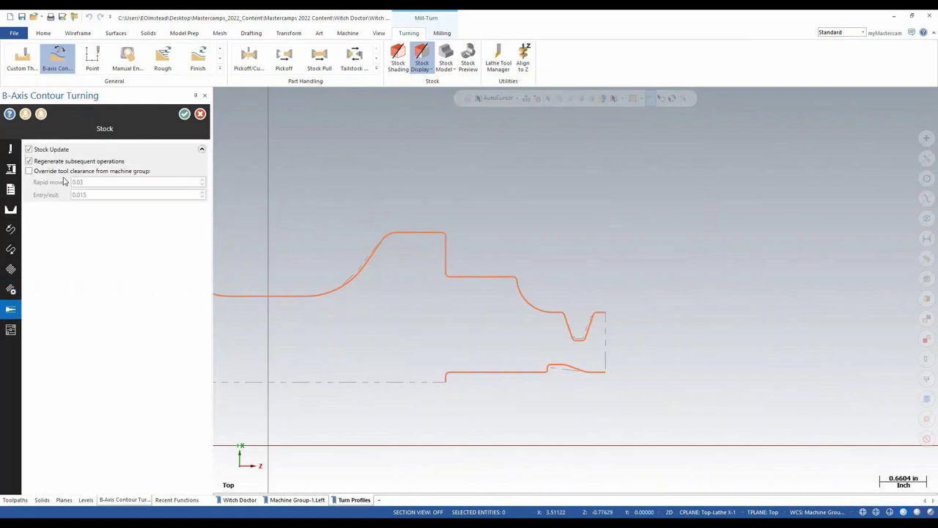
left_click(11, 330)
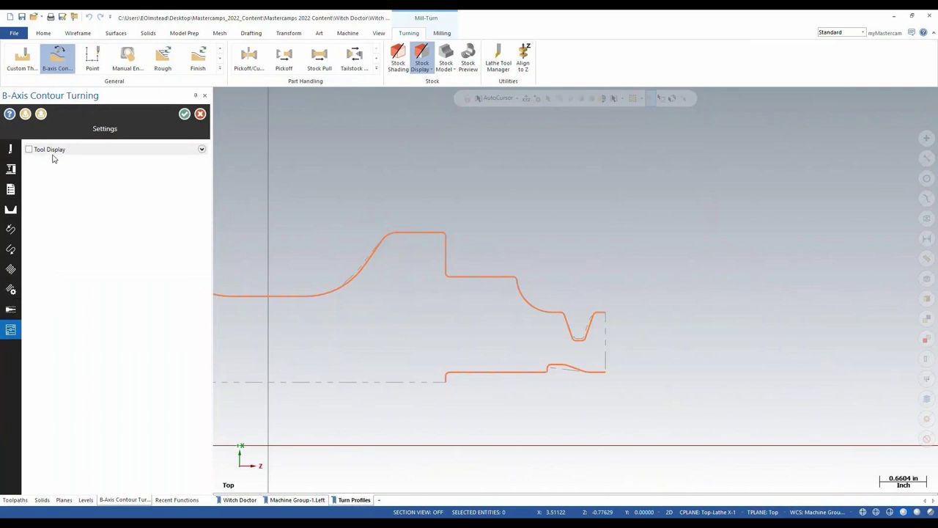
left_click(30, 150)
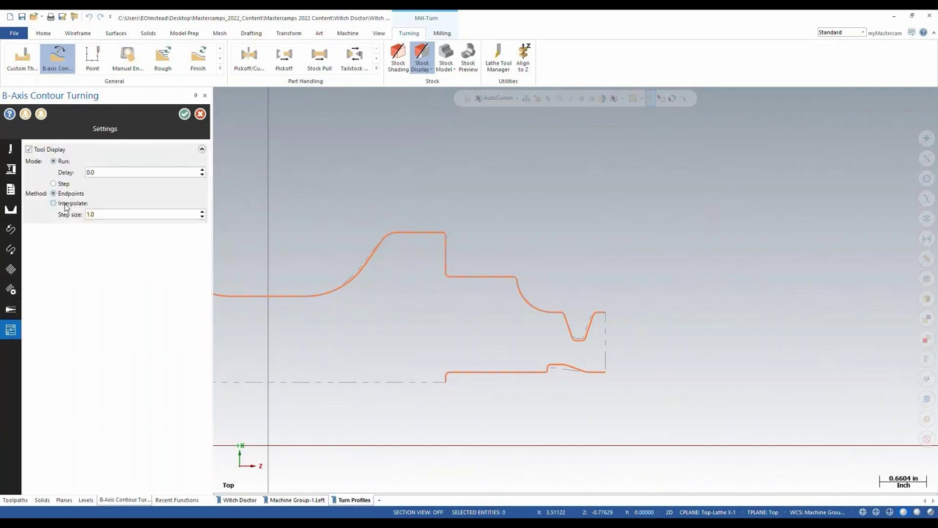
Generate the inner B-axis contour toolpath and backplot it to examine the tool's tilt and exit move along the bore.
left_click(185, 114)
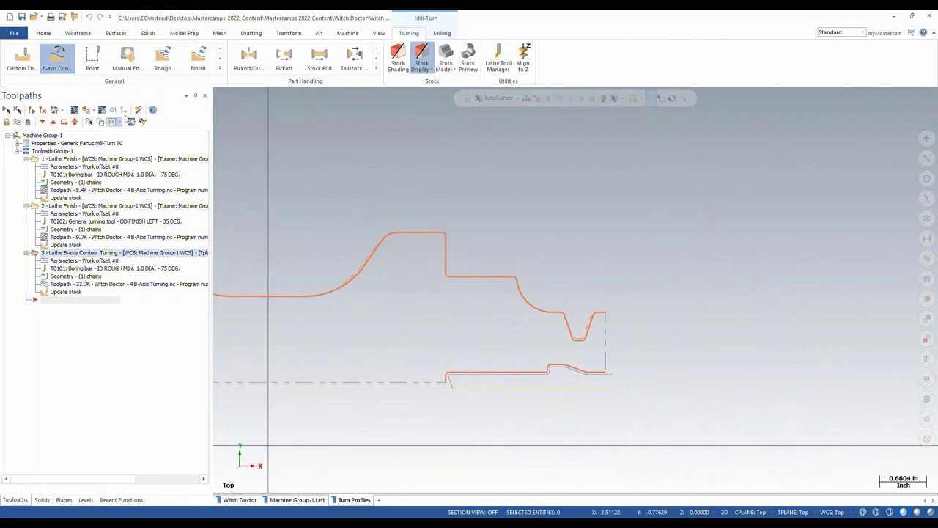
left_click(74, 110)
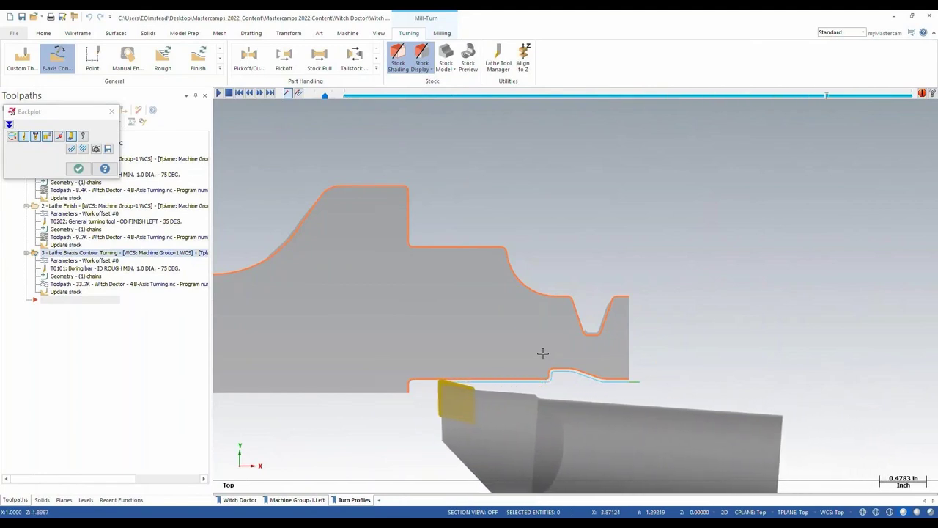
scroll(432, 411, "up", 2)
scroll(425, 406, "up", 3)
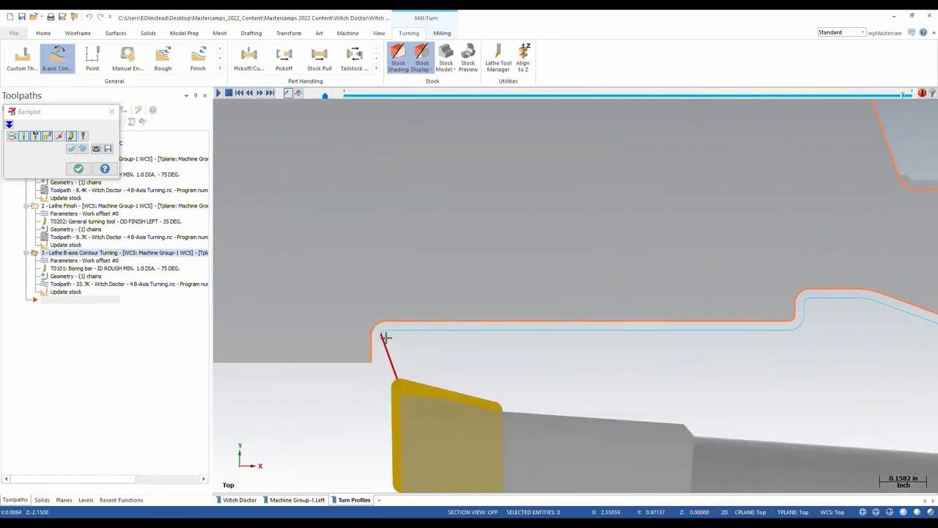
left_click(78, 169)
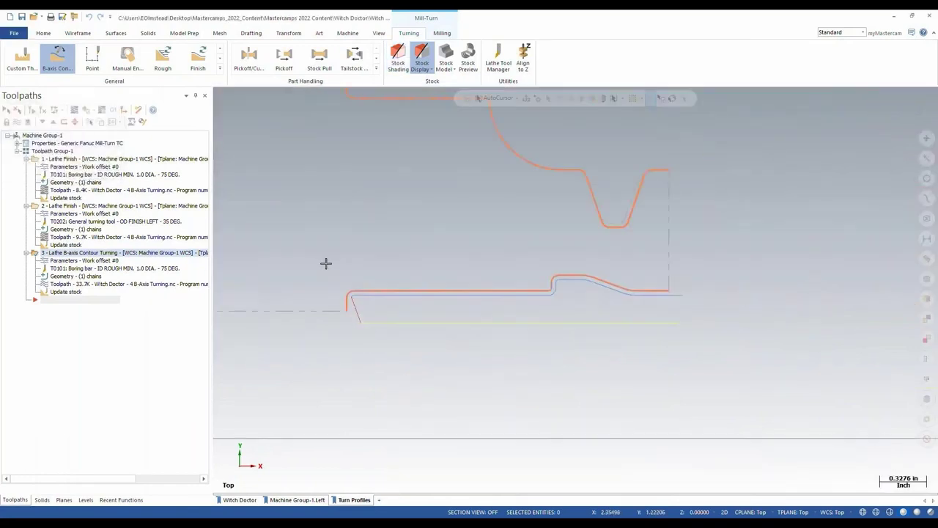
middle_click_drag(357, 270, 433, 283)
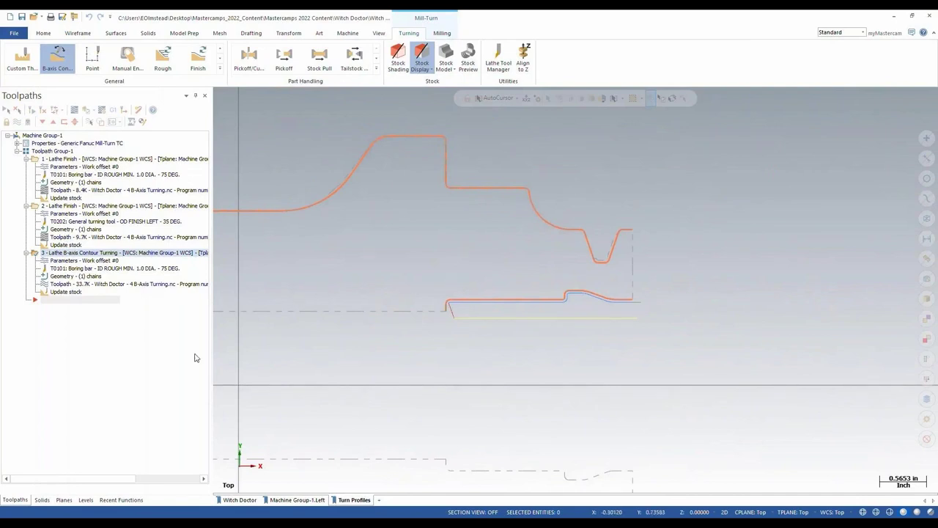
Make the Manual Tilt level visible alongside the turn profiles.
left_click(85, 499)
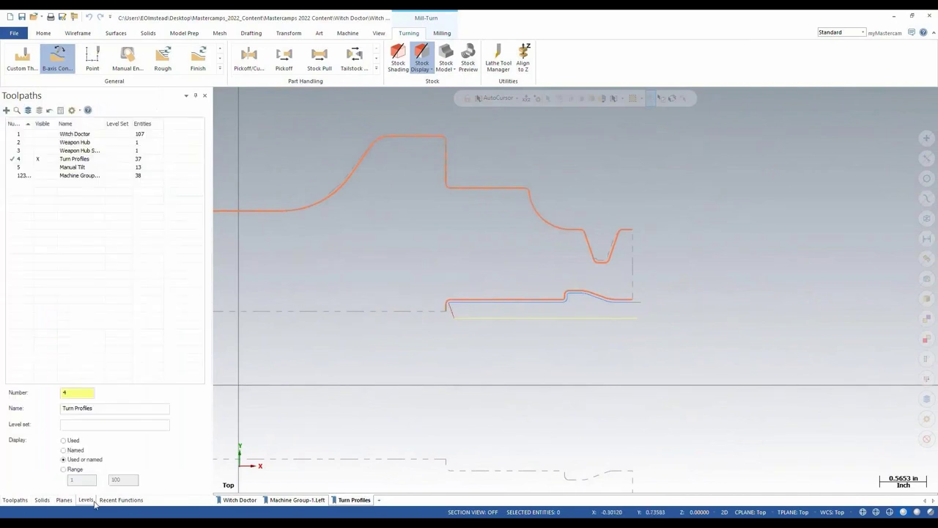
left_click(42, 169)
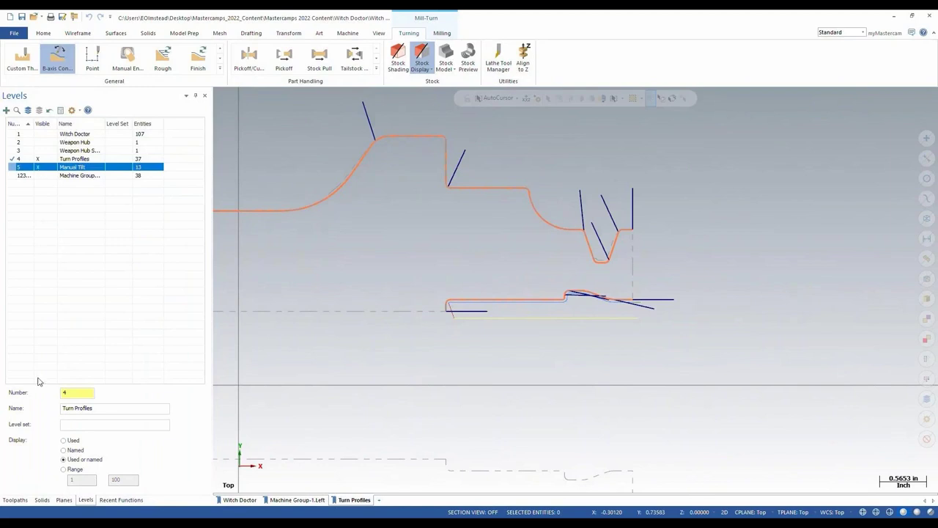
left_click(14, 500)
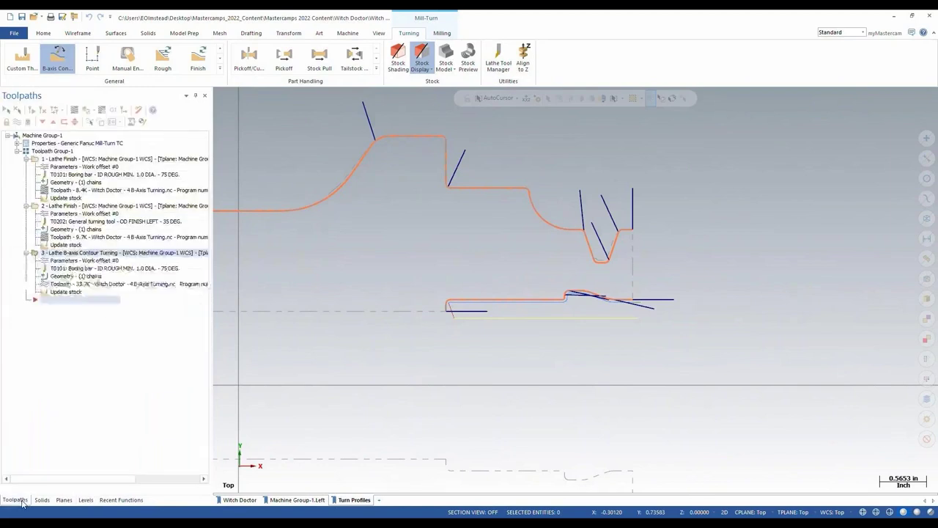
Switch operation 3's tool axis control to Manual and select the tilt lines along the inner profile as tool axis control lines.
double_click(69, 262)
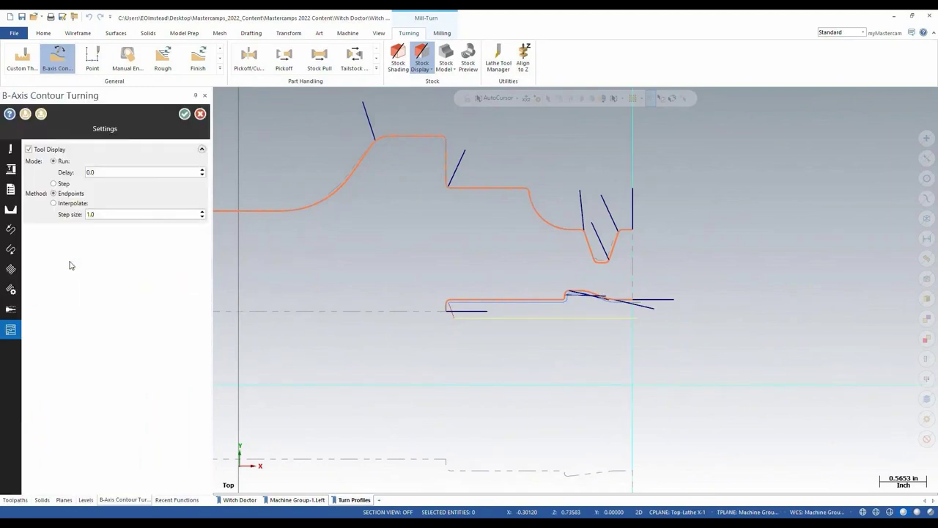
left_click(7, 271)
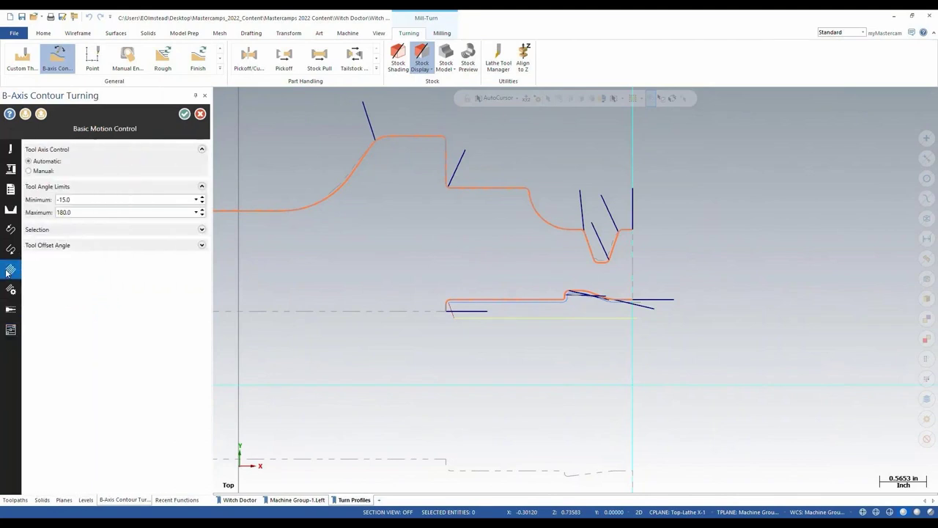
left_click(28, 170)
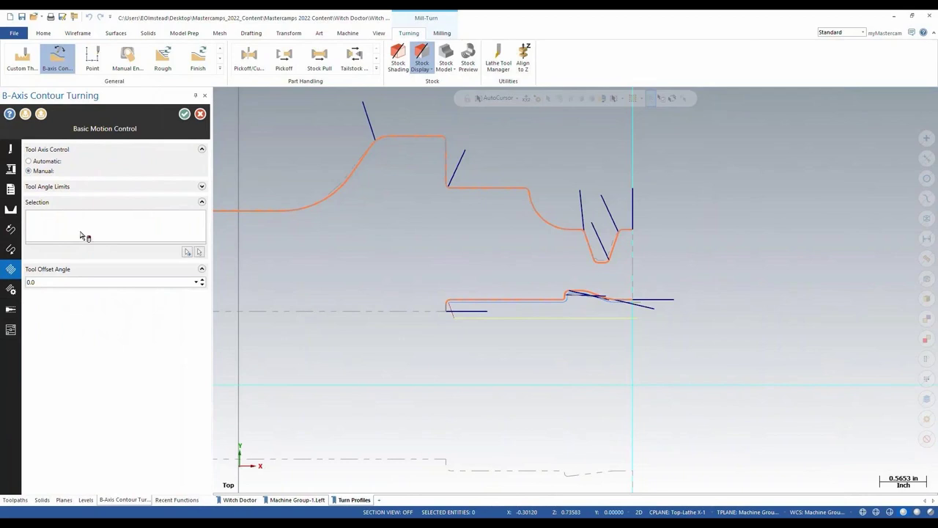
left_click(194, 253)
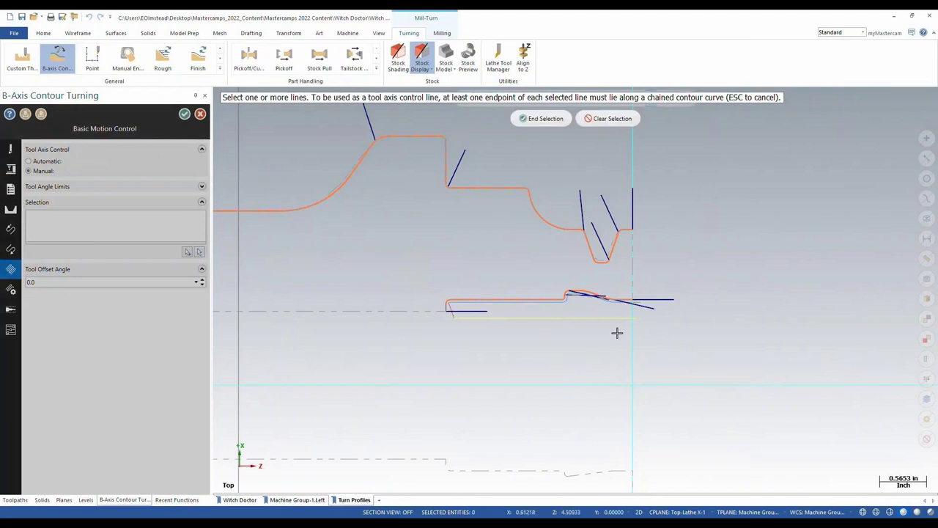
left_click(595, 300)
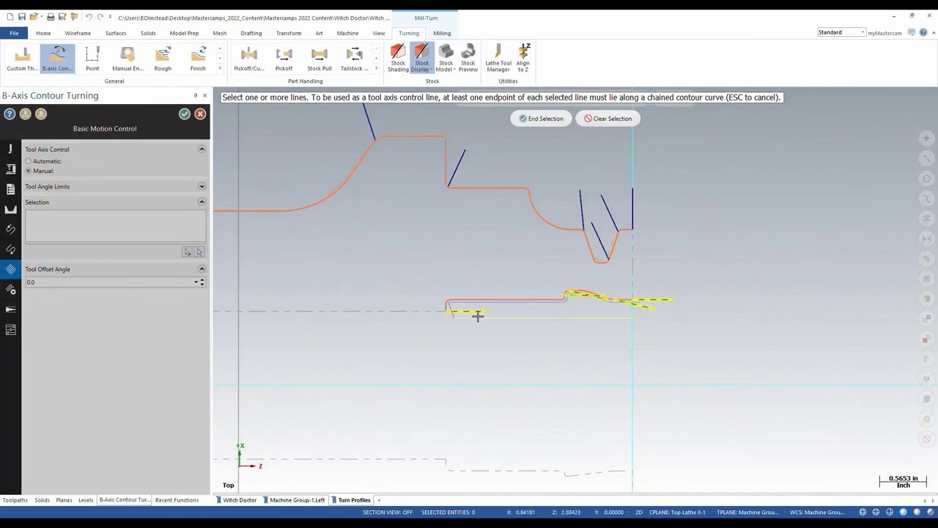
left_click(542, 119)
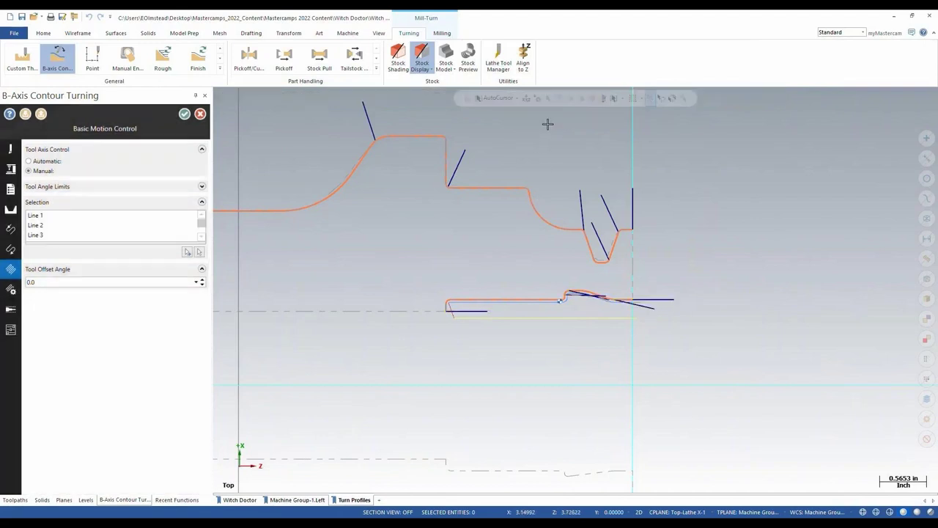
left_click(184, 115)
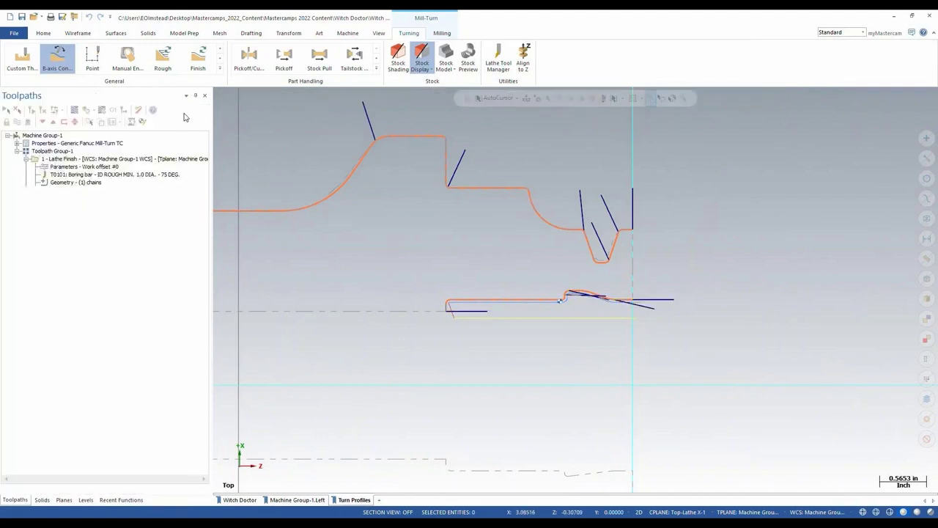
Regenerate operation 3 and examine its toolpath around the bore's inner shoulder and groove.
left_click(33, 112)
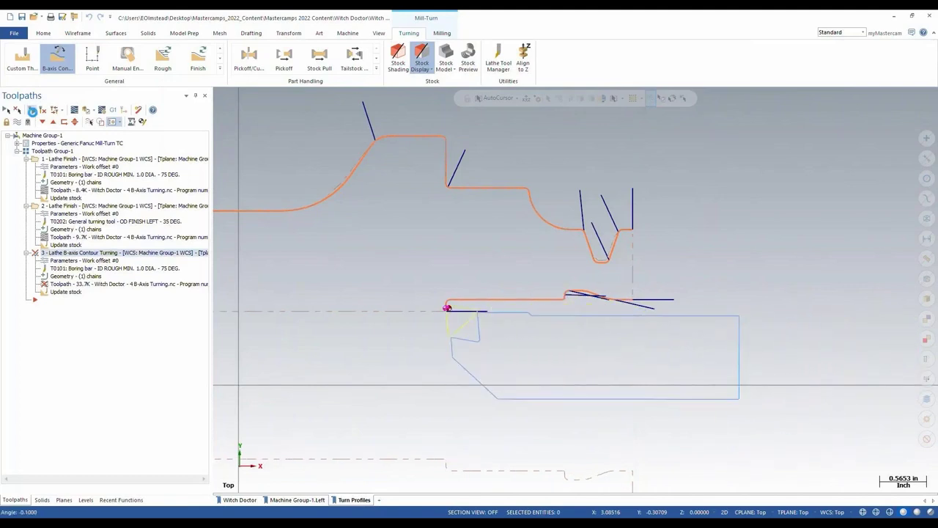
scroll(447, 316, "up", 5)
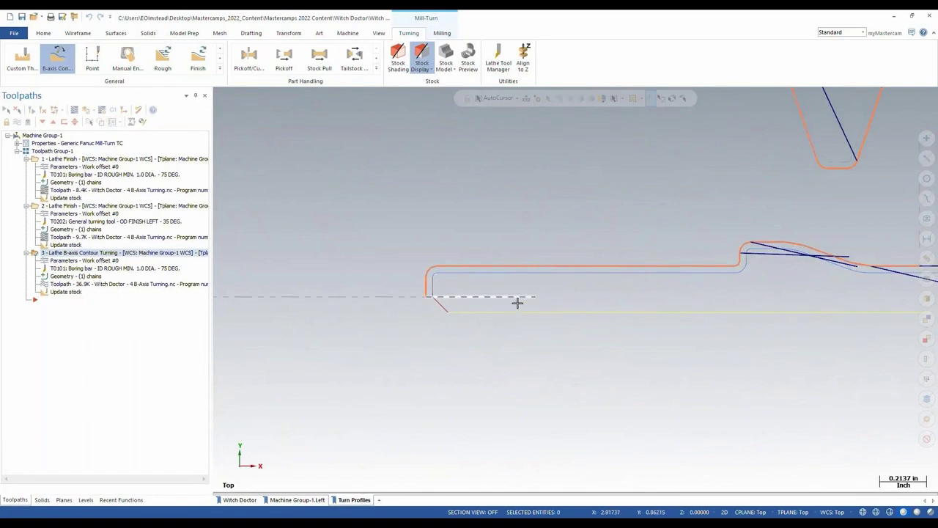
scroll(517, 302, "down", 4)
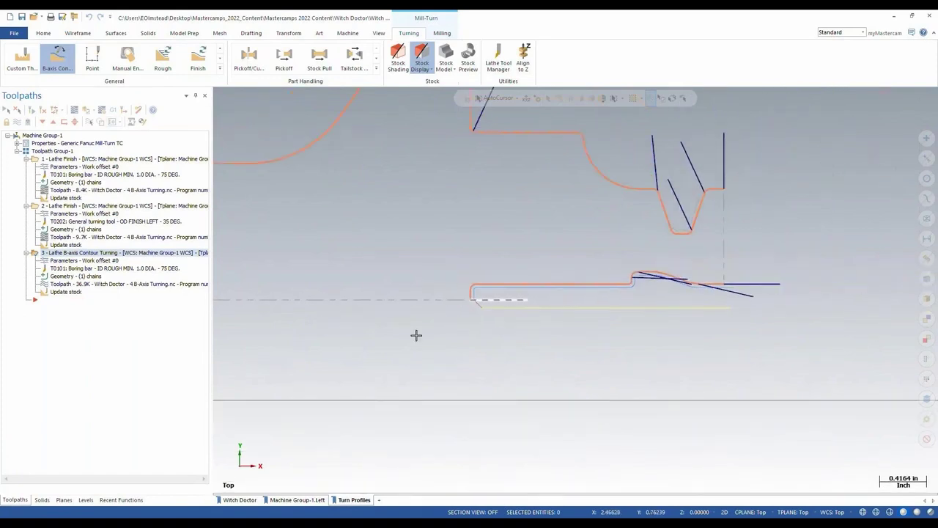
Hide the Manual Tilt level and turn off the toolpath display of operation 3.
left_click(85, 499)
left_click(38, 167)
left_click(15, 499)
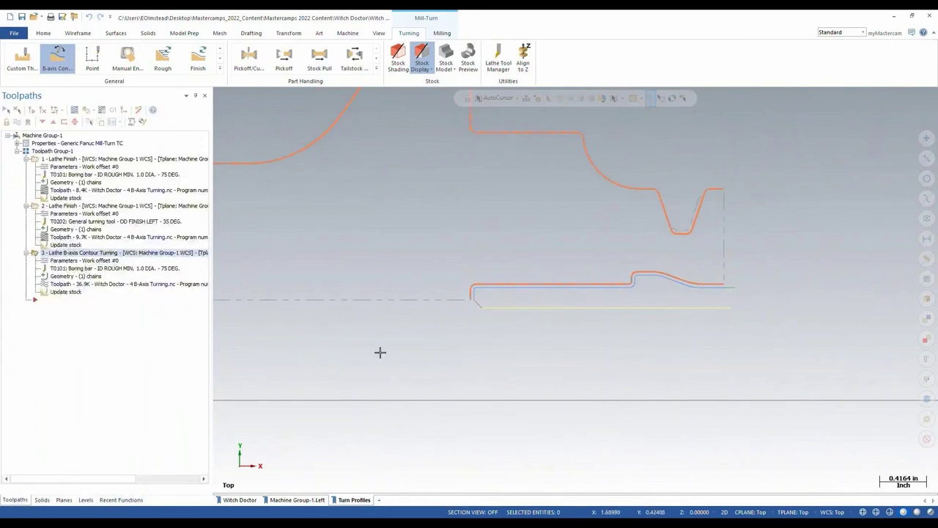
middle_click_drag(429, 272, 495, 368)
left_click(19, 123)
Create a B-axis contour operation on the outer profile chain with tool T0202 OD FINISH LEFT - 35 DEG.
left_click(58, 63)
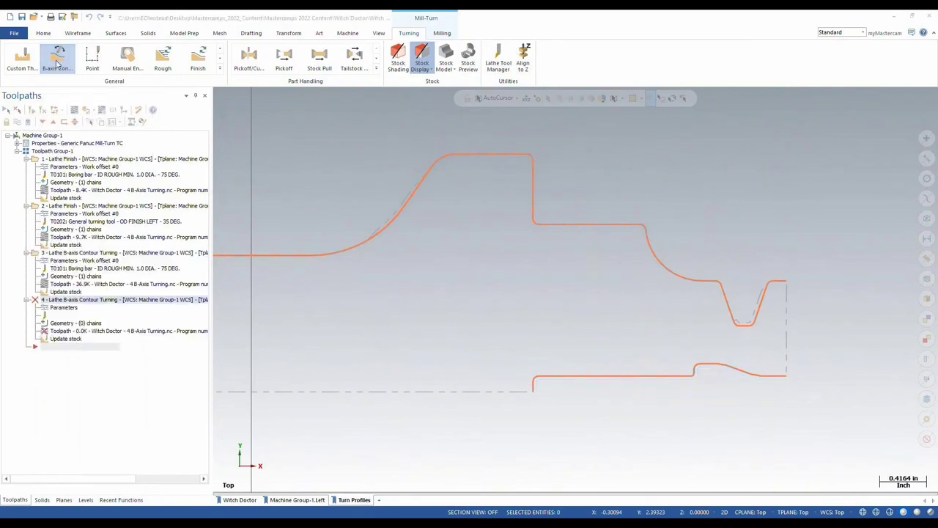
left_click(787, 282)
left_click(249, 426)
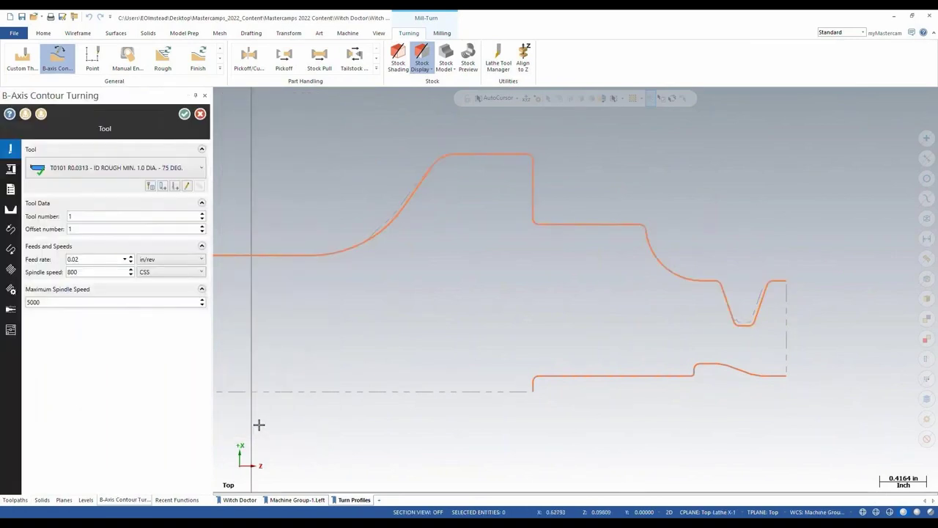
left_click(198, 166)
left_click(131, 211)
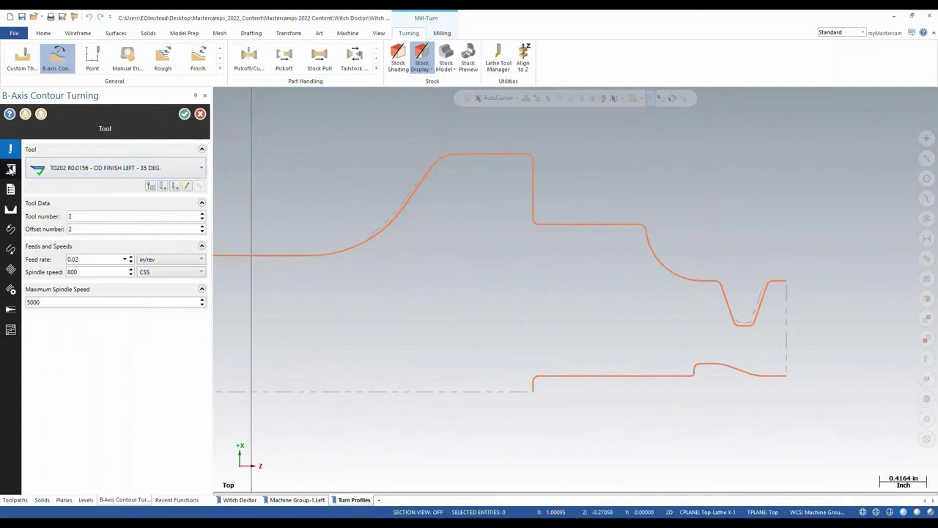
Review the outer operation's lead-in vector and adjust the angle of its lead-out exit vector.
mouse_move(11, 170)
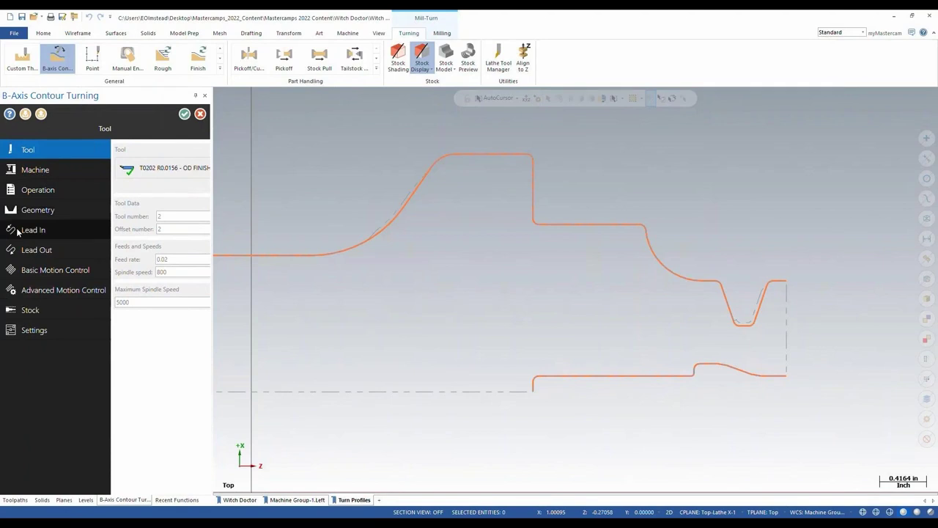
left_click(18, 232)
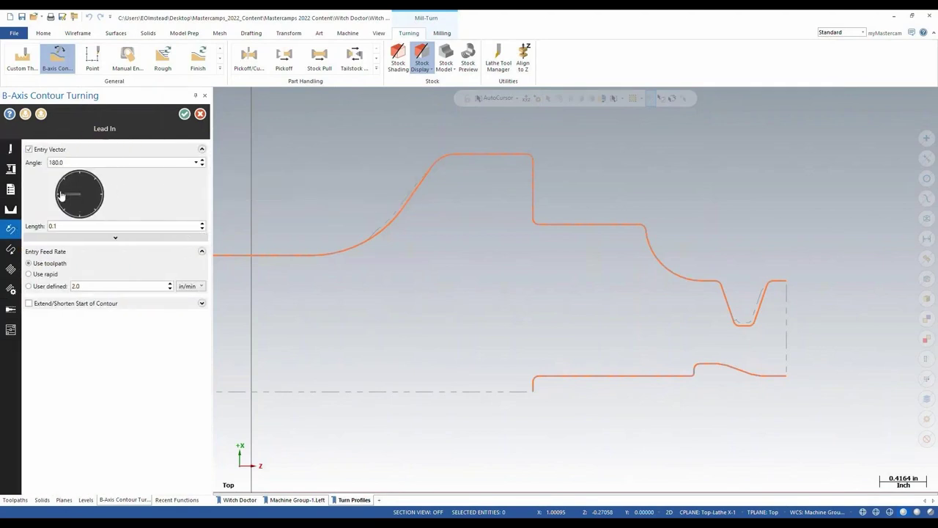
left_click(10, 251)
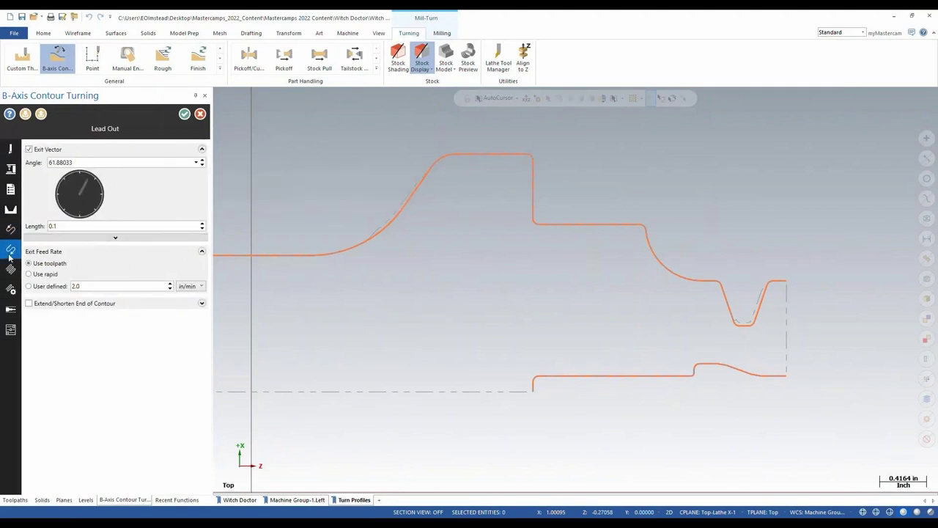
left_click(94, 183)
Set the outer operation's tool axis control to Automatic, check its advanced motion settings, and generate the toolpath.
left_click(11, 271)
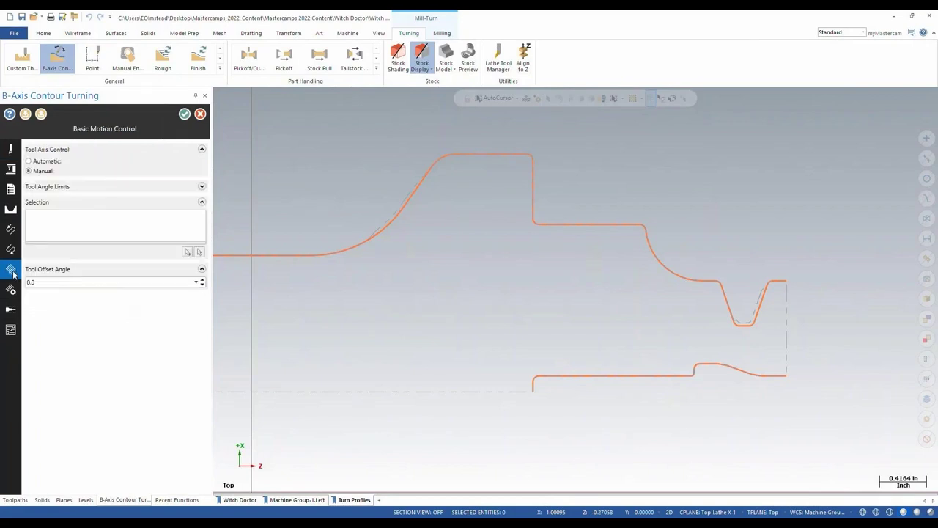
left_click(29, 161)
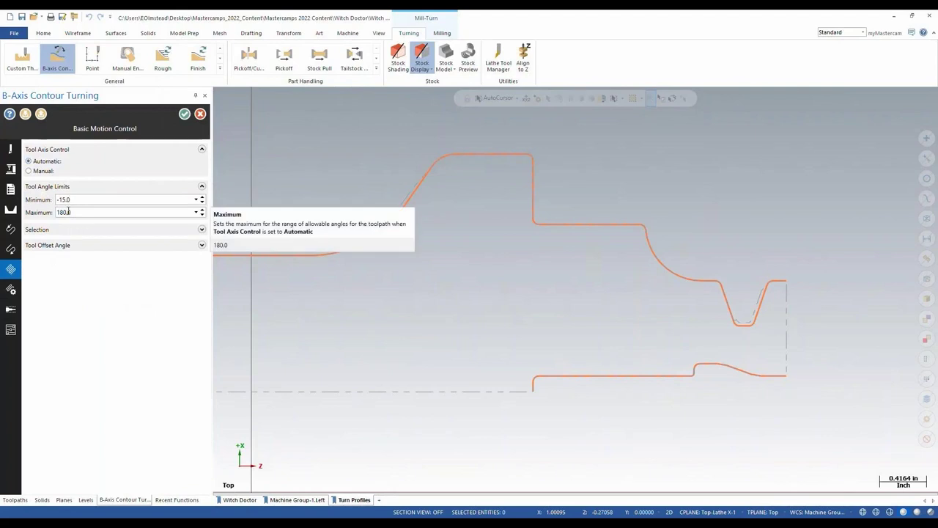
left_click(11, 290)
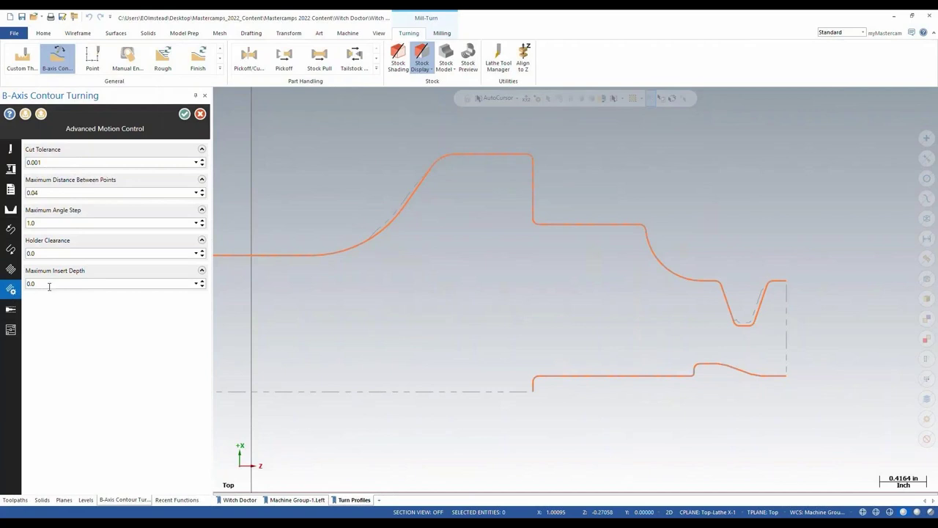
left_click(184, 115)
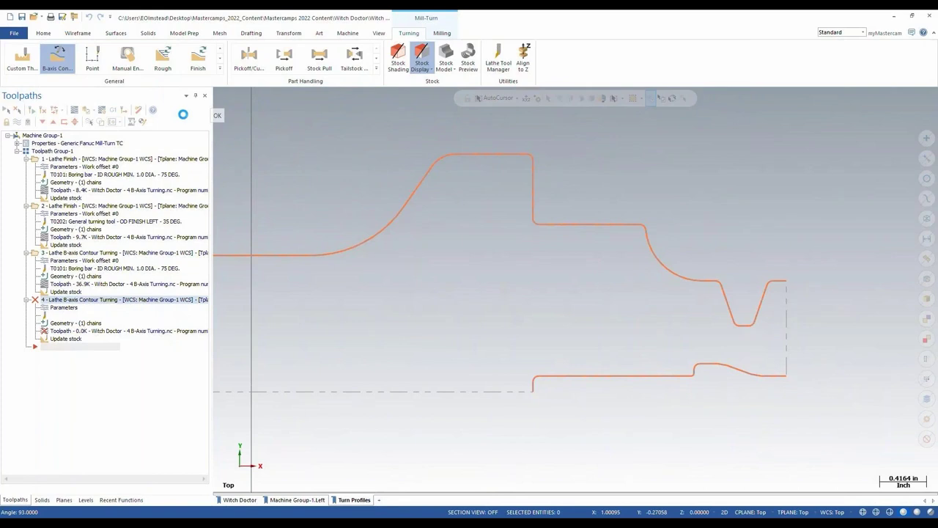
Backplot the outer B-axis toolpath and examine the clearance between the tool and the vertical shoulder wall.
key("alt+b")
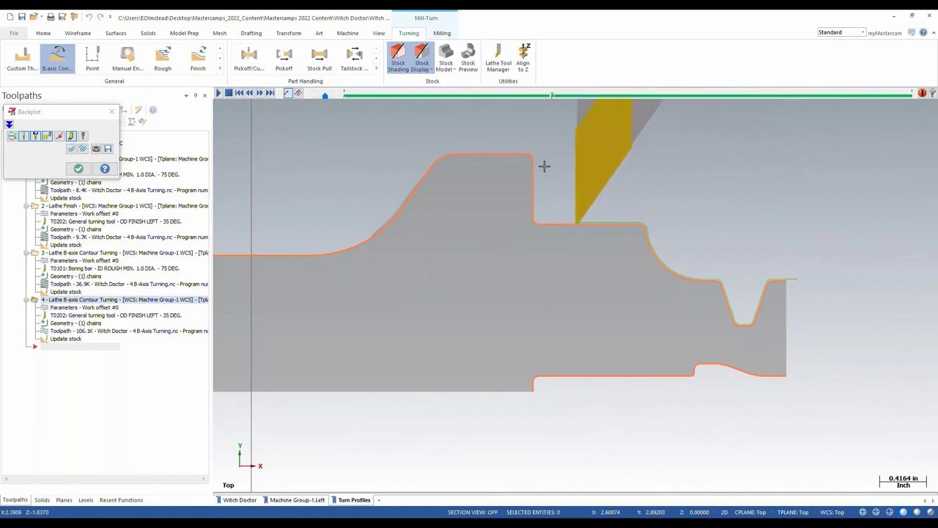
scroll(538, 188, "up", 5)
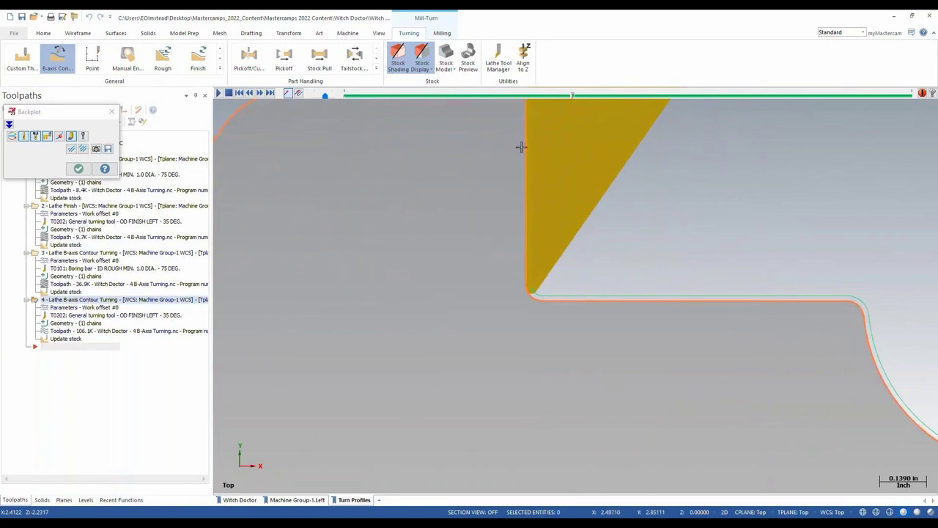
scroll(526, 205, "down", 5)
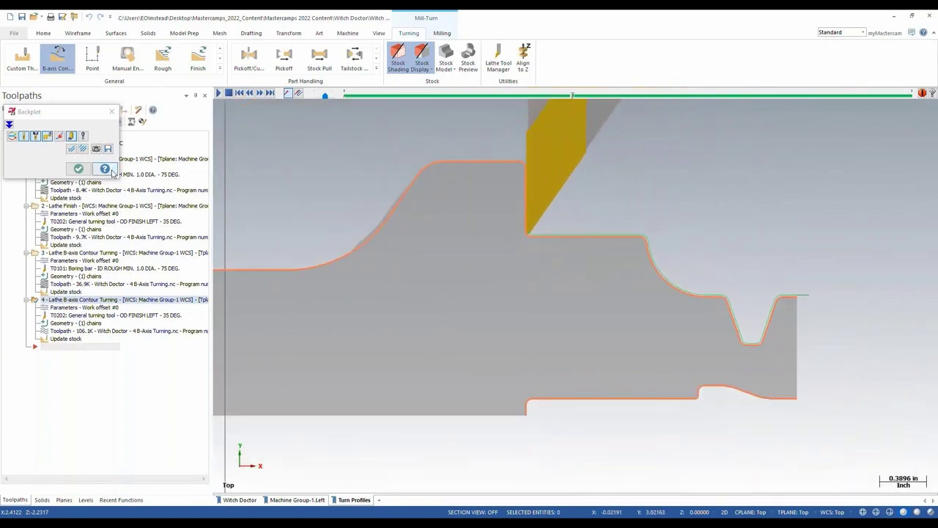
left_click(78, 169)
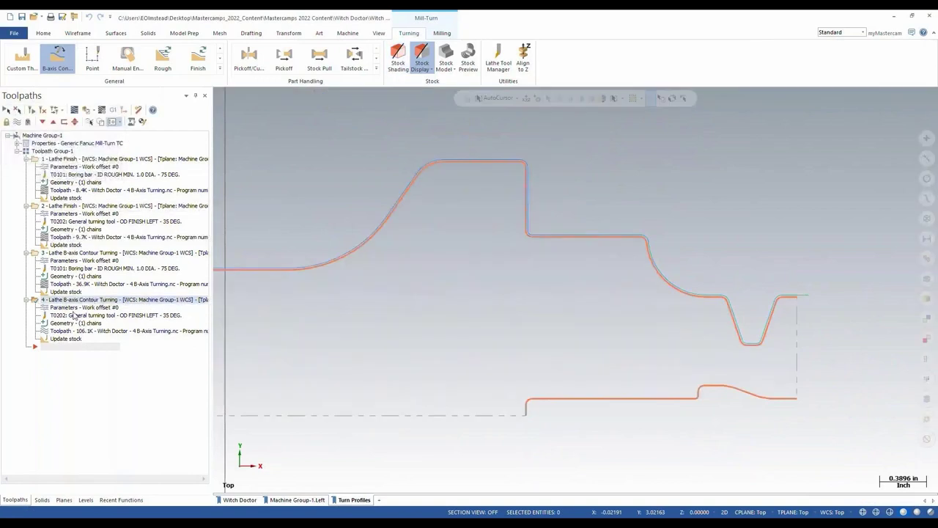
Set the outer B-axis contour operation's holder clearance to 0.1, regenerate its toolpath, and backplot the result.
left_click(71, 314)
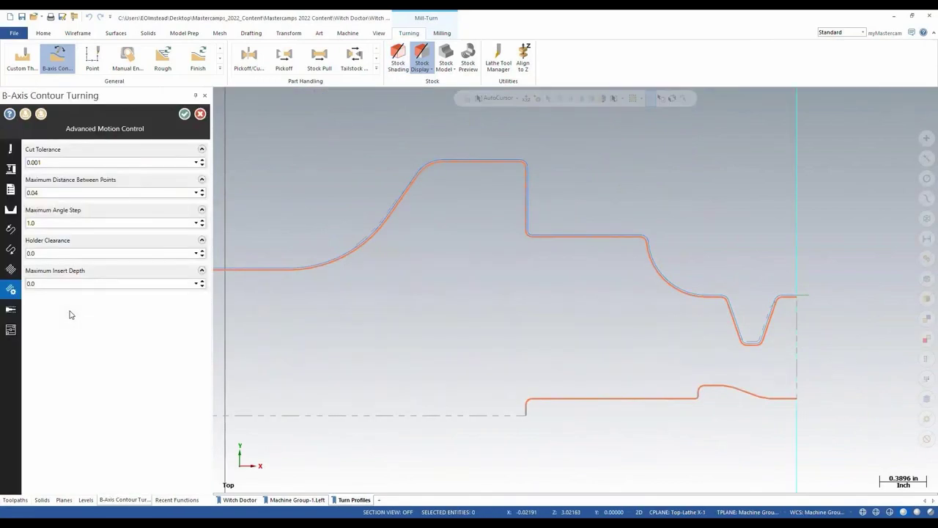
left_click(63, 254)
type("0.1")
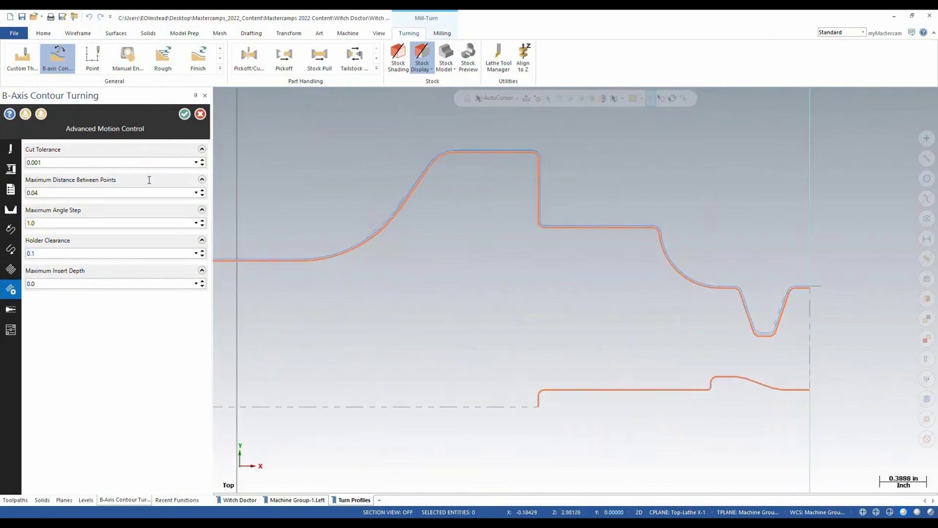
left_click(184, 114)
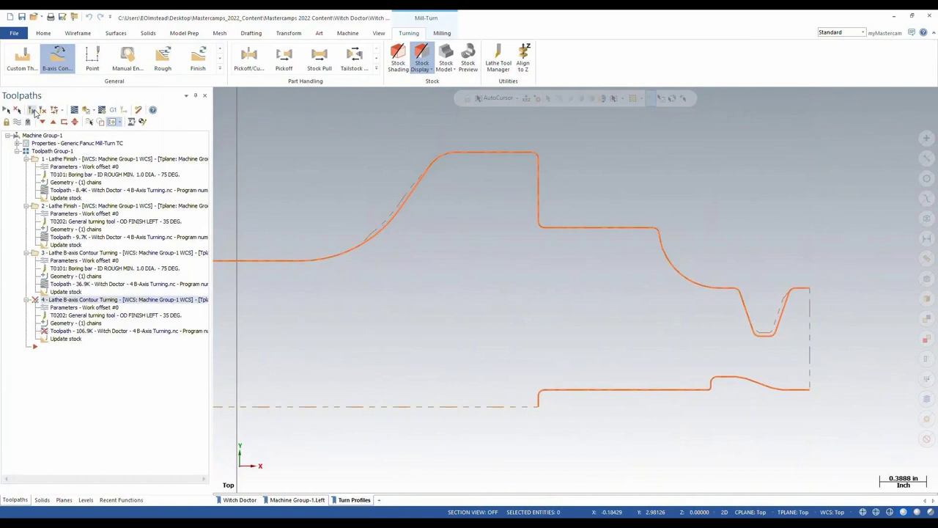
left_click(33, 110)
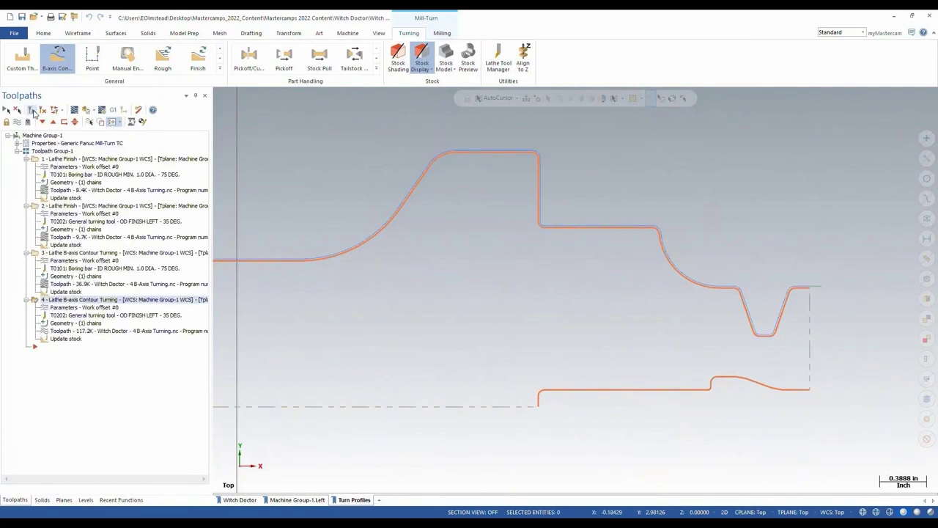
left_click(74, 111)
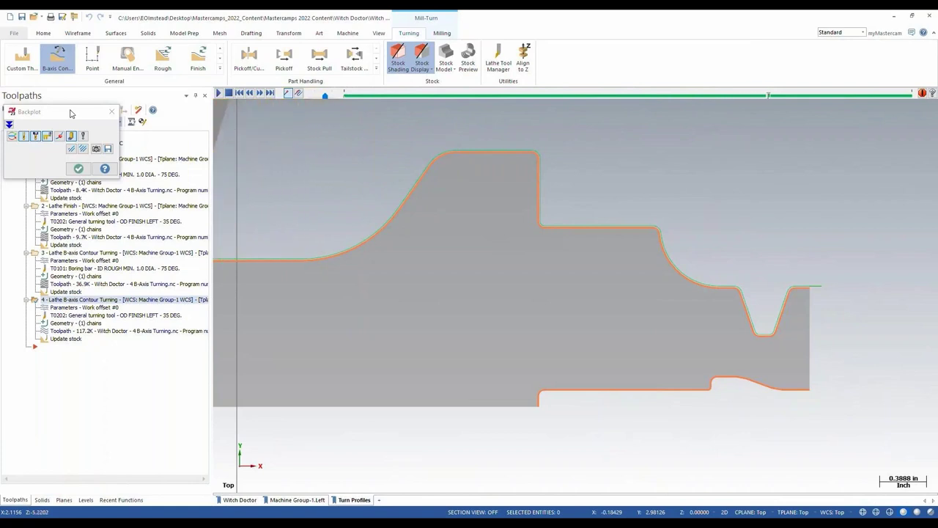
left_click(78, 169)
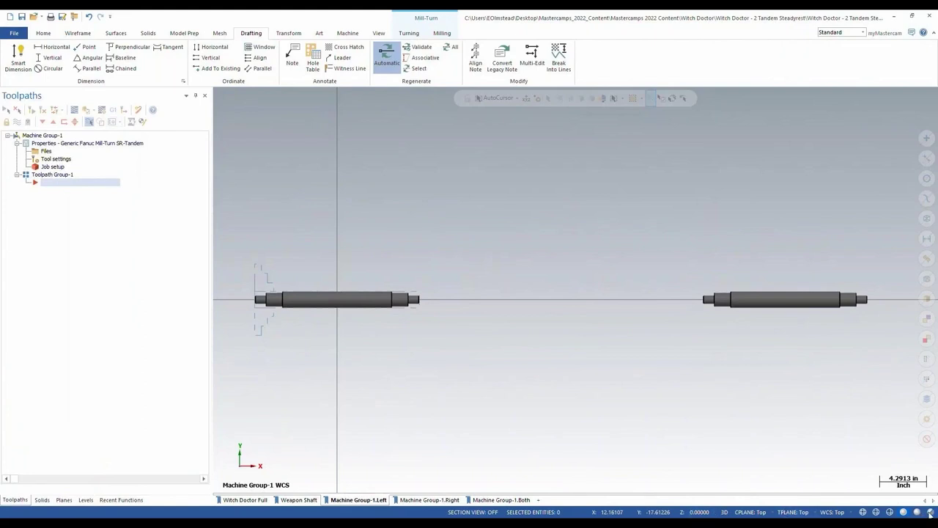
Create a Steady Rest operation in the 2 Tandem Steadyrest file that unclamps Mill-Turn Standalone Steady Rest-Left.
left_click(384, 60)
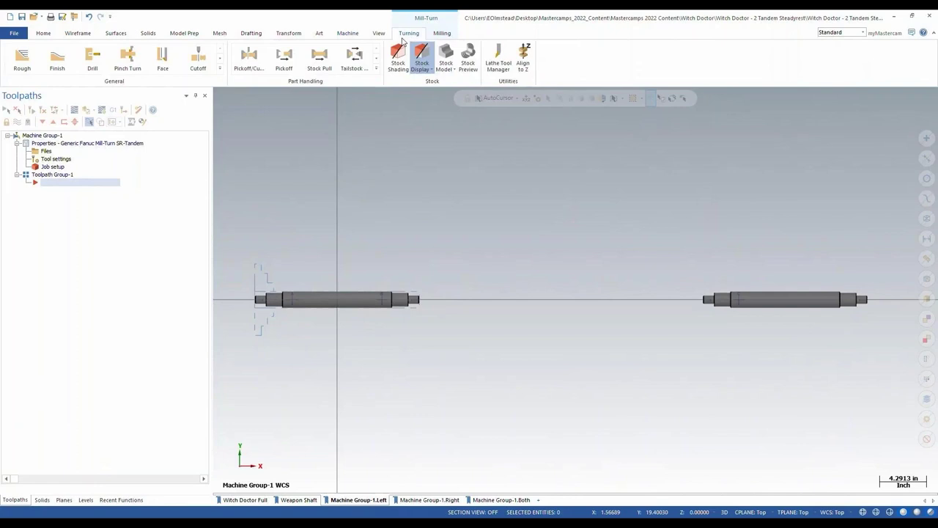
left_click(376, 68)
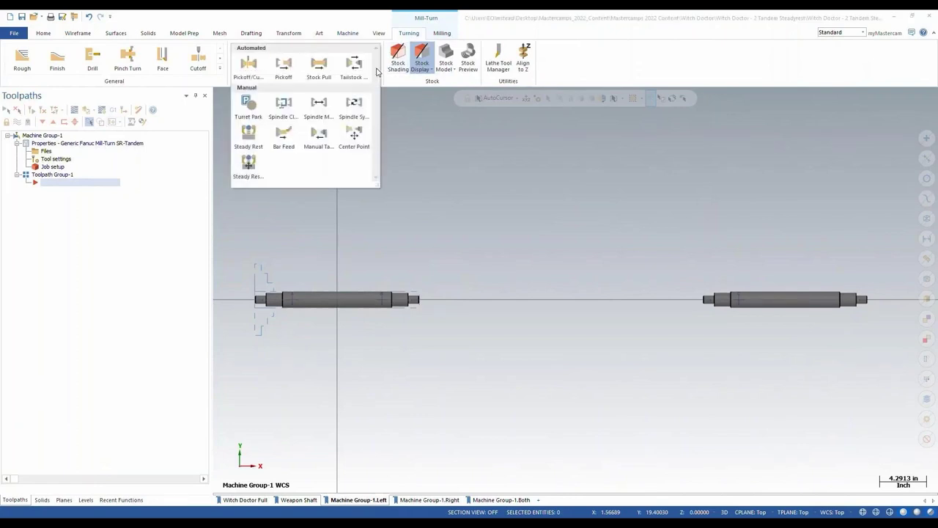
left_click(249, 136)
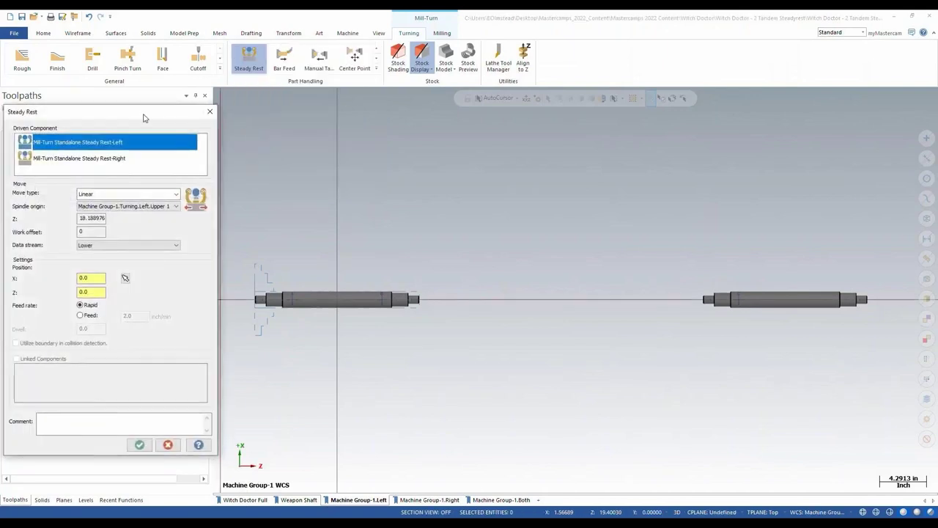
left_click_drag(142, 116, 442, 110)
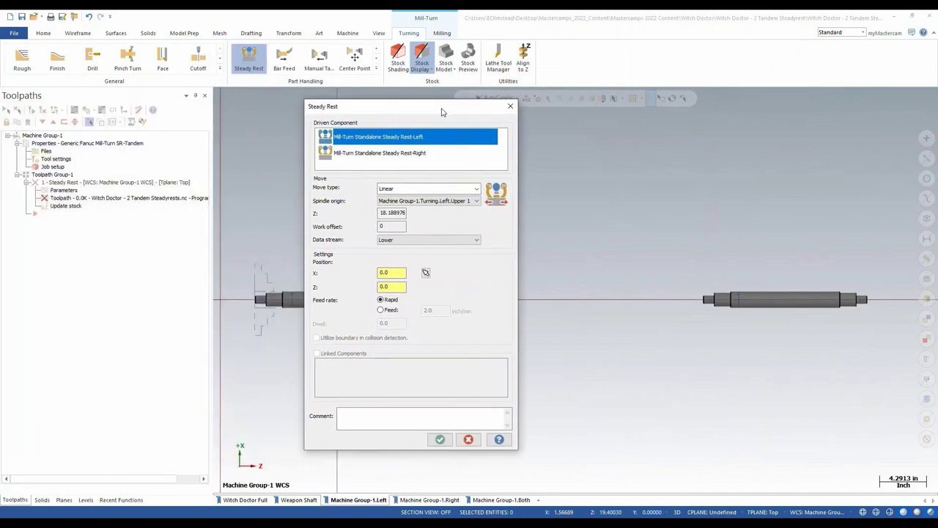
left_click(399, 154)
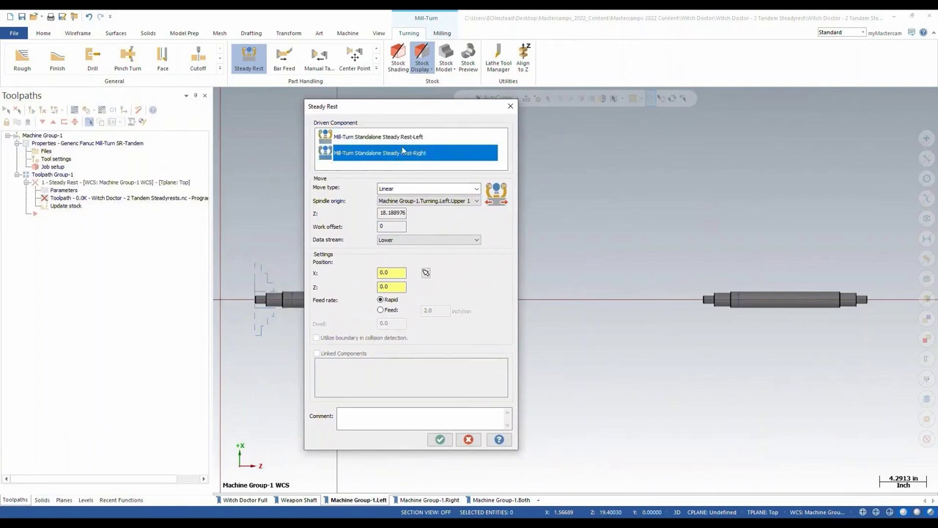
left_click(410, 138)
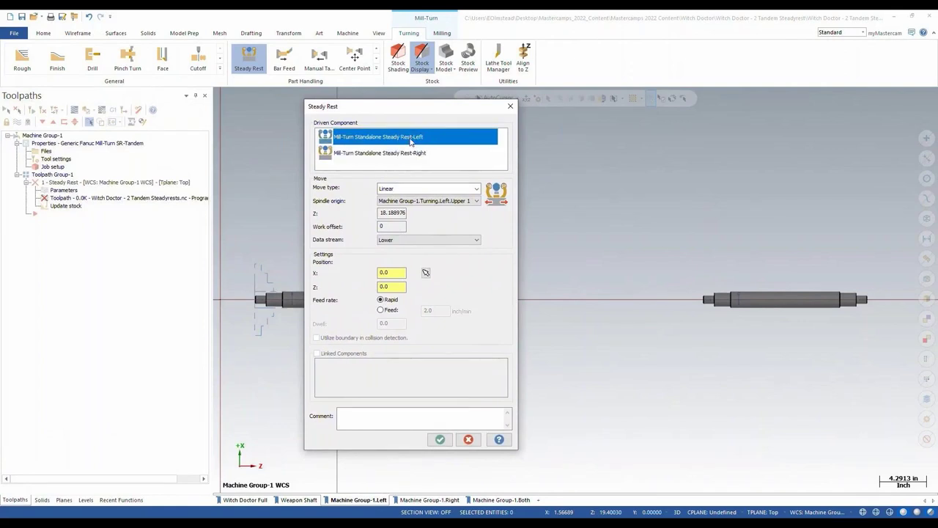
left_click(471, 190)
left_click(435, 210)
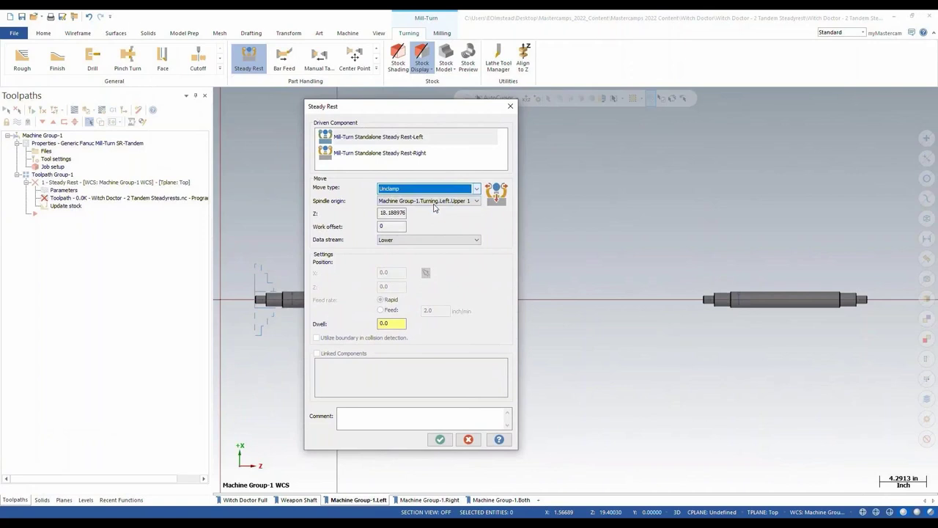
left_click(440, 440)
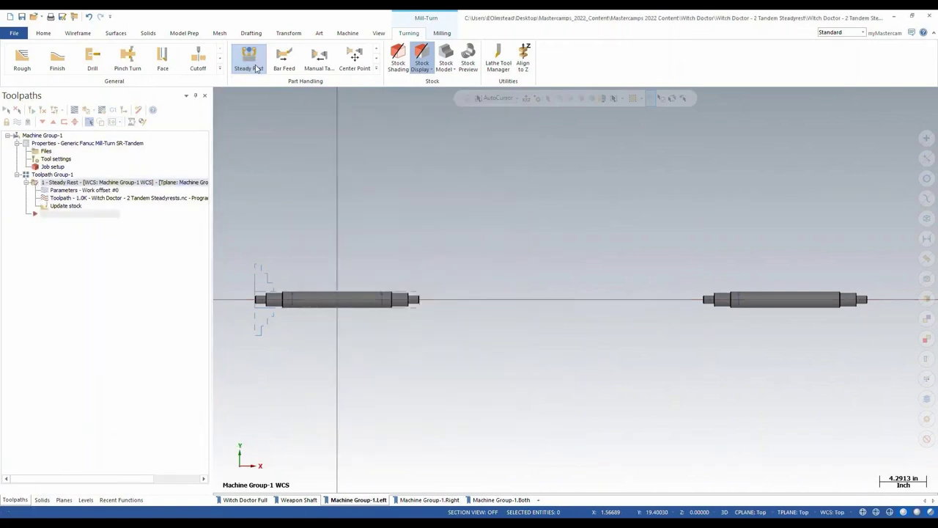
Add a Steady Rest operation that unclamps Mill-Turn Standalone Steady Rest-Right.
left_click(253, 65)
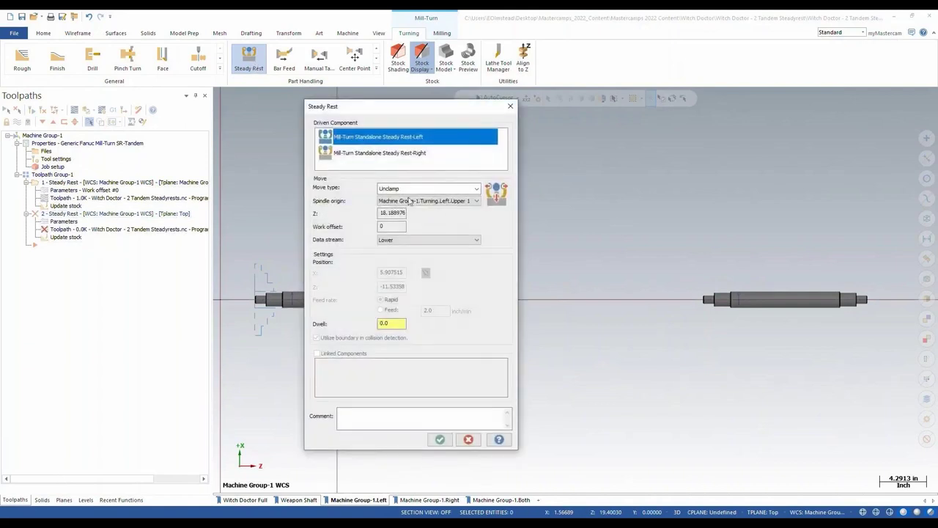
left_click(417, 154)
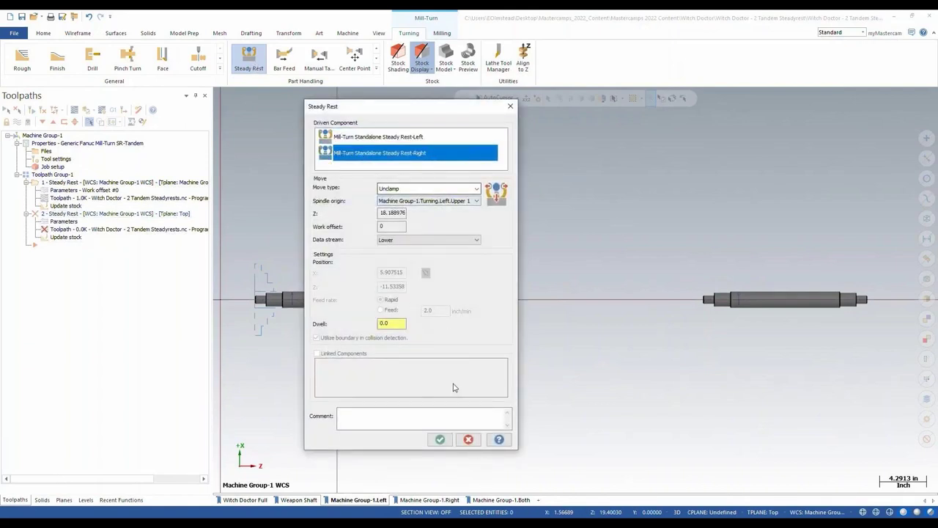
left_click(439, 439)
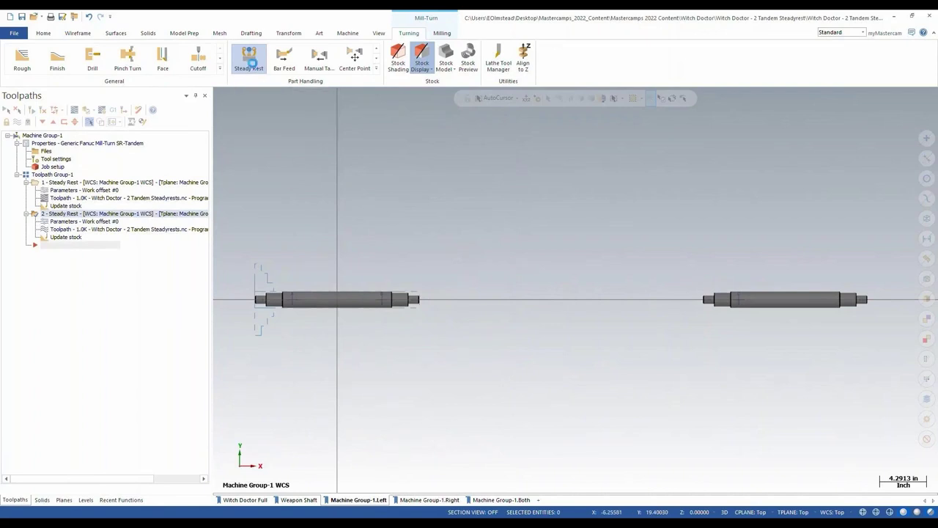
Add a Linear move for Steady Rest-Left, picking the point on the shaft centerline at X 0.0, Z -3.39 as its position.
left_click(249, 60)
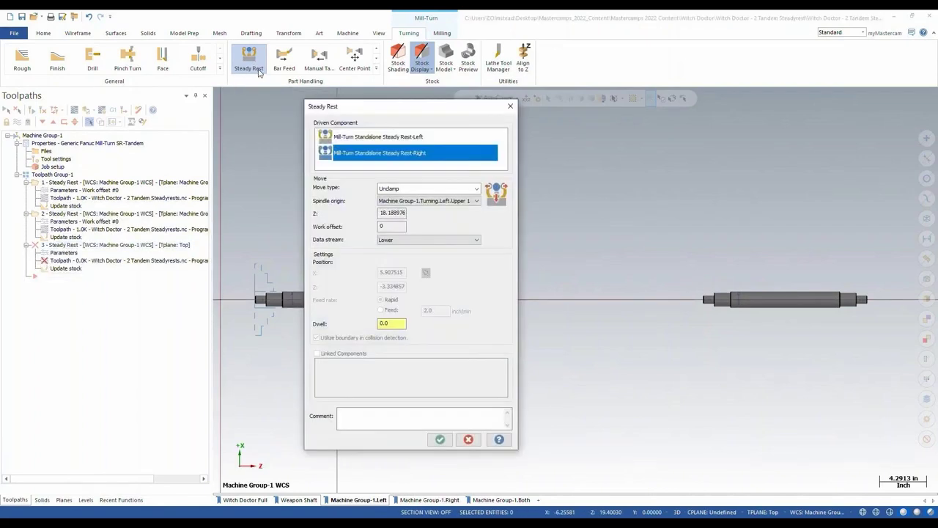
left_click(358, 138)
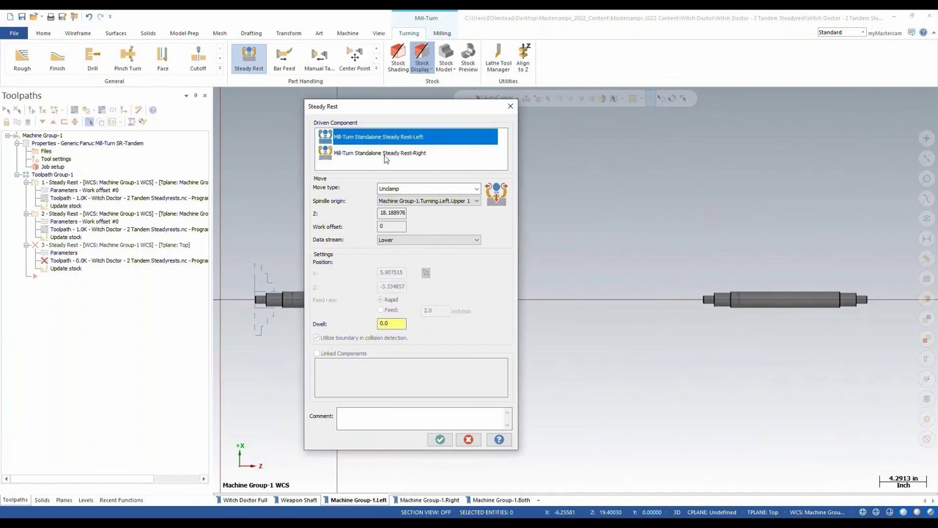
left_click(420, 191)
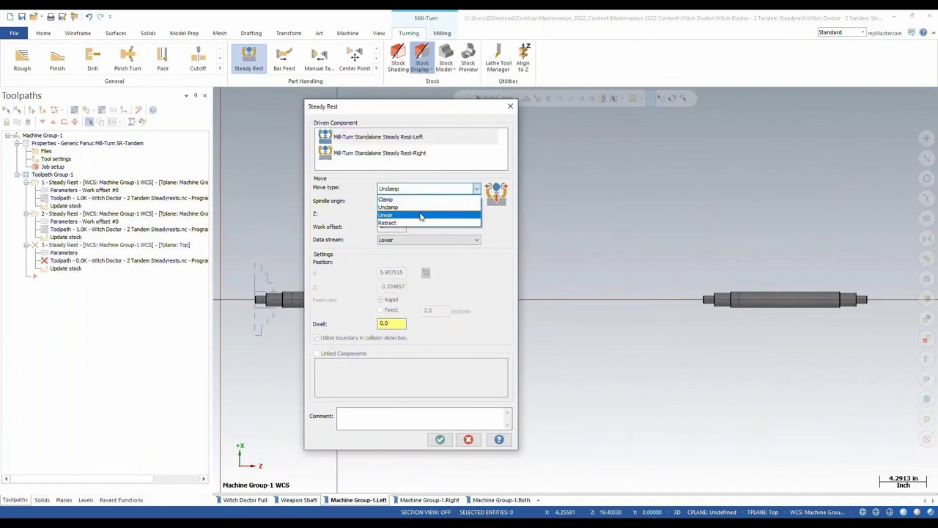
left_click(422, 215)
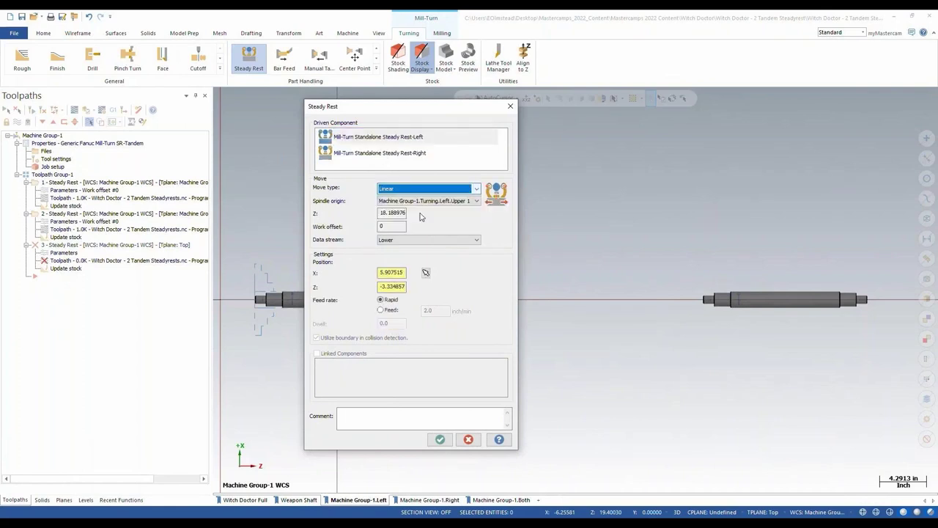
left_click(426, 274)
scroll(382, 293, "up", 4)
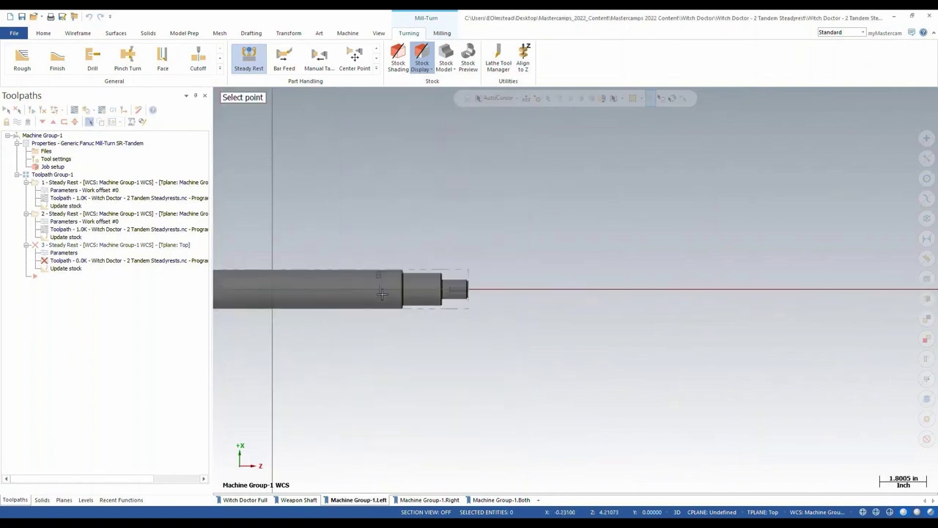
left_click(380, 292)
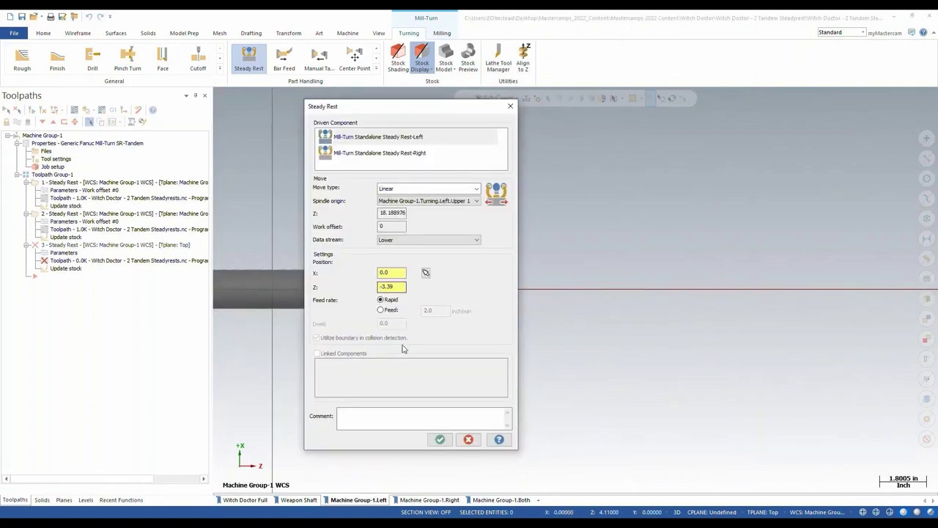
left_click(439, 440)
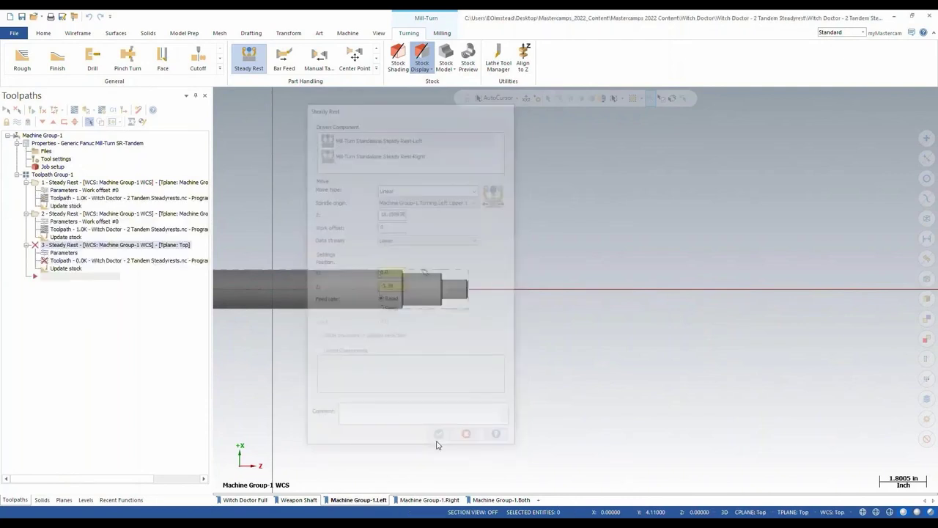
Add a Steady Rest operation that clamps Mill-Turn Standalone Steady Rest-Left on the shaft.
left_click(249, 63)
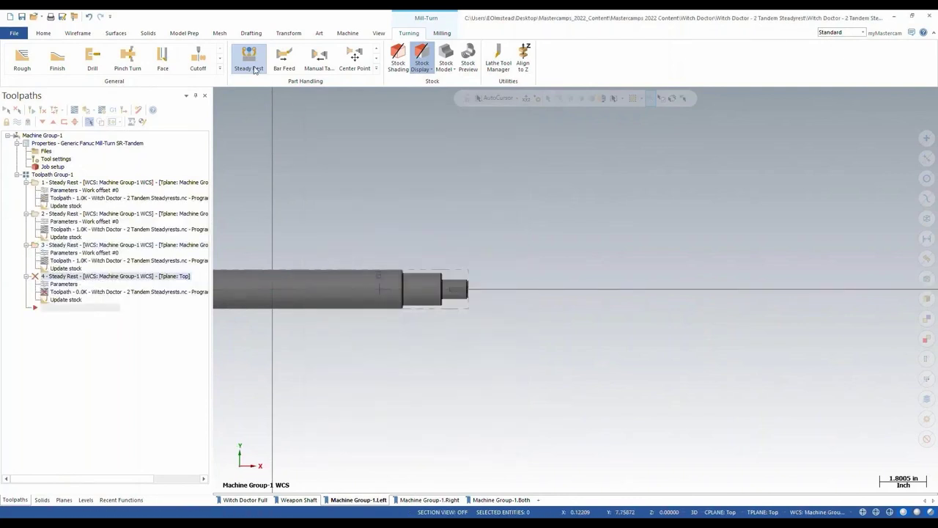
left_click(413, 190)
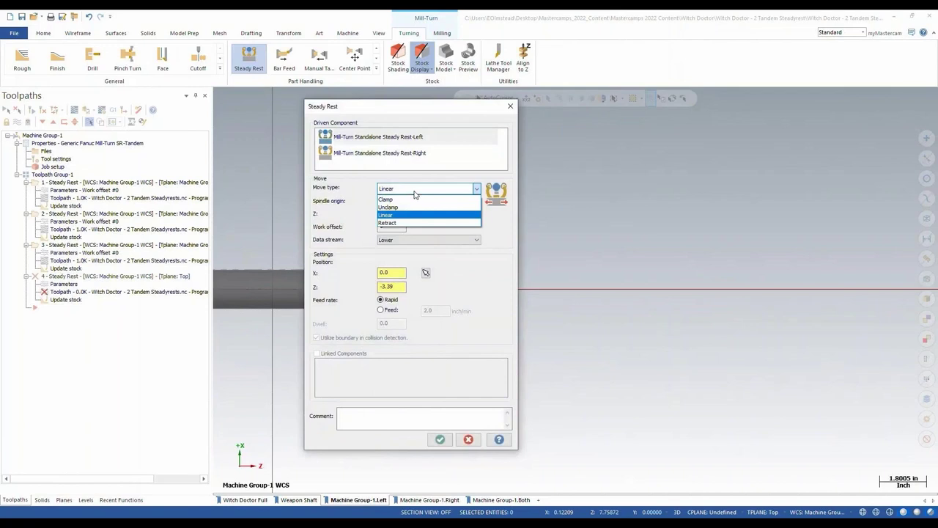
left_click(415, 204)
left_click(440, 439)
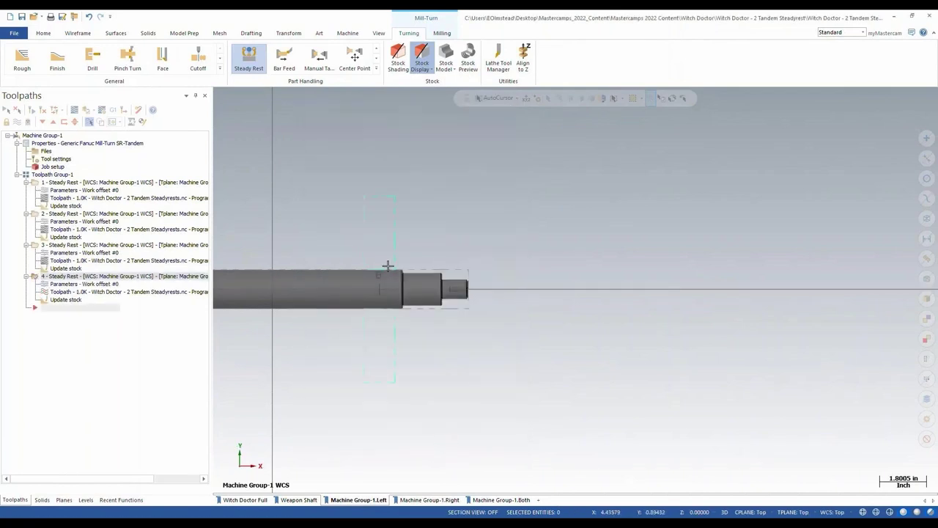
Start a Lathe Rough operation and chain the solid's upper outer profile partially, from the shaft's end chamfer to the large-diameter shoulder.
left_click(27, 63)
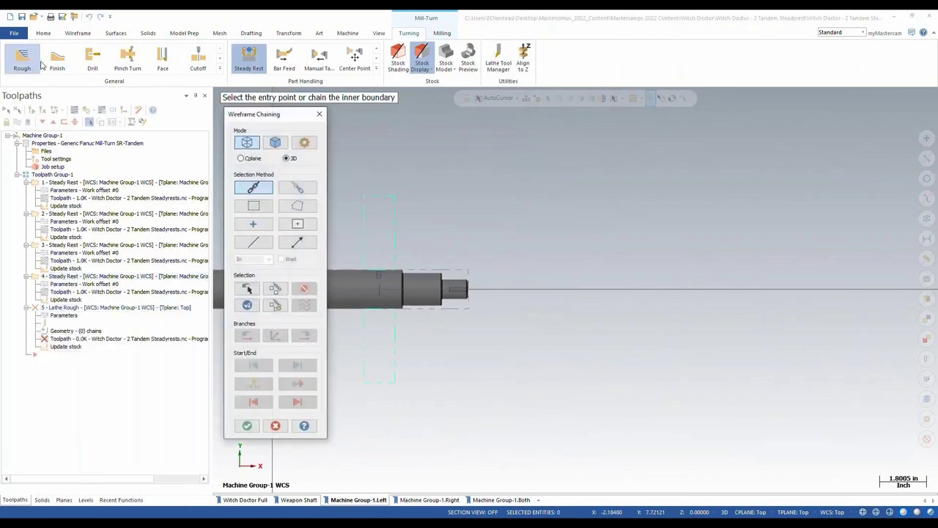
left_click(284, 146)
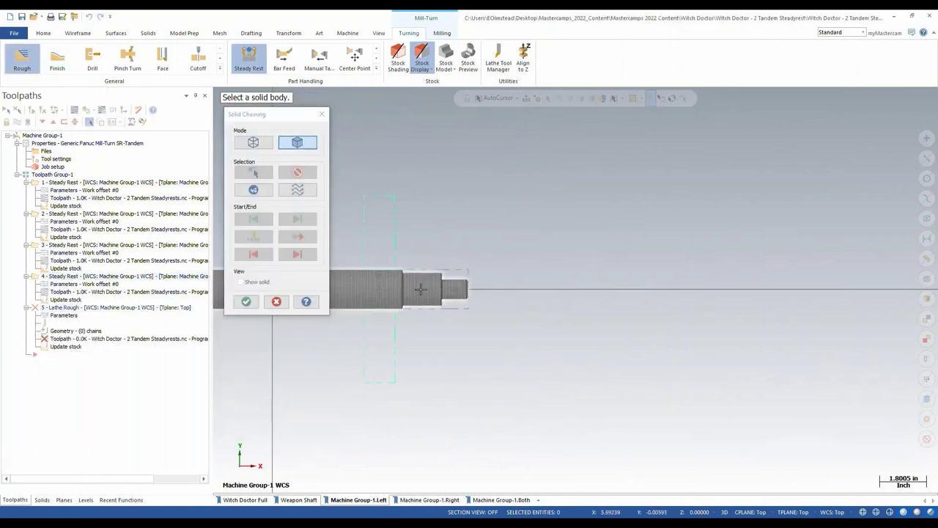
scroll(429, 288, "up", 5)
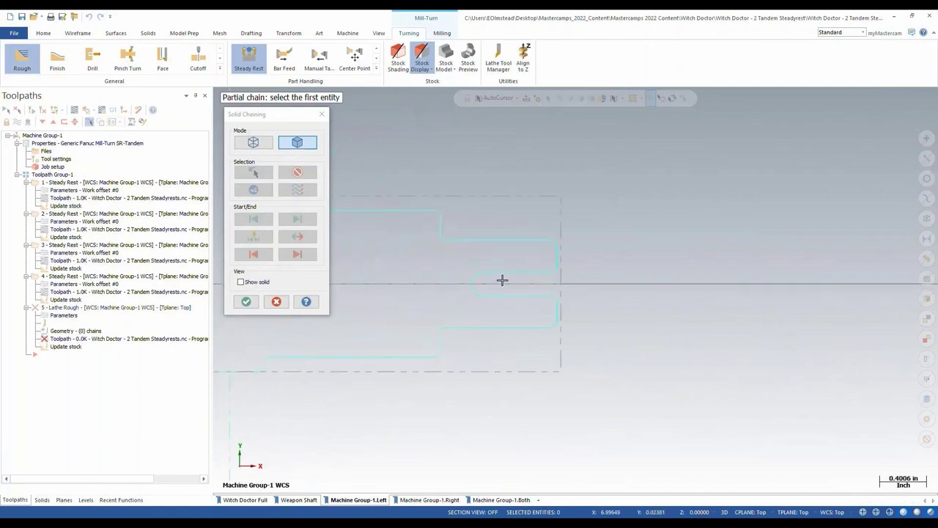
left_click(559, 252)
scroll(388, 218, "down", 2)
scroll(388, 218, "up", 1)
left_click(390, 219)
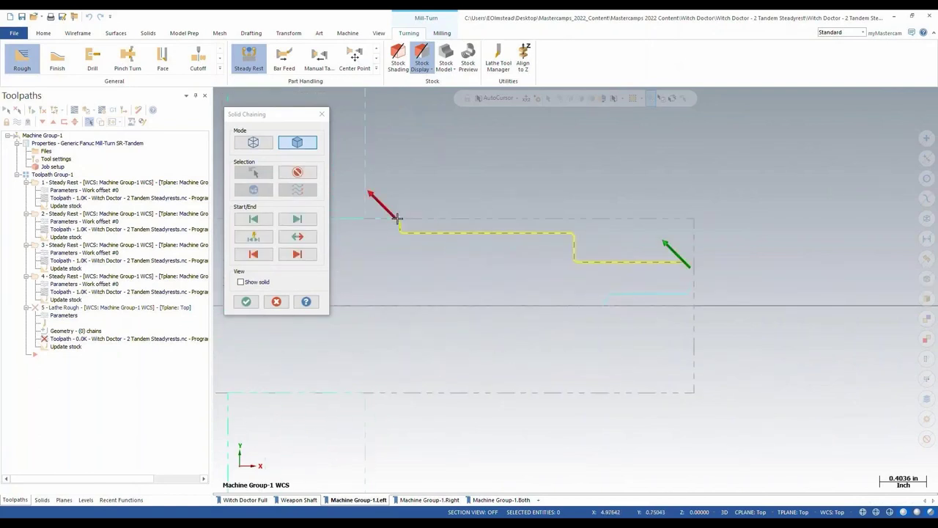
left_click(247, 302)
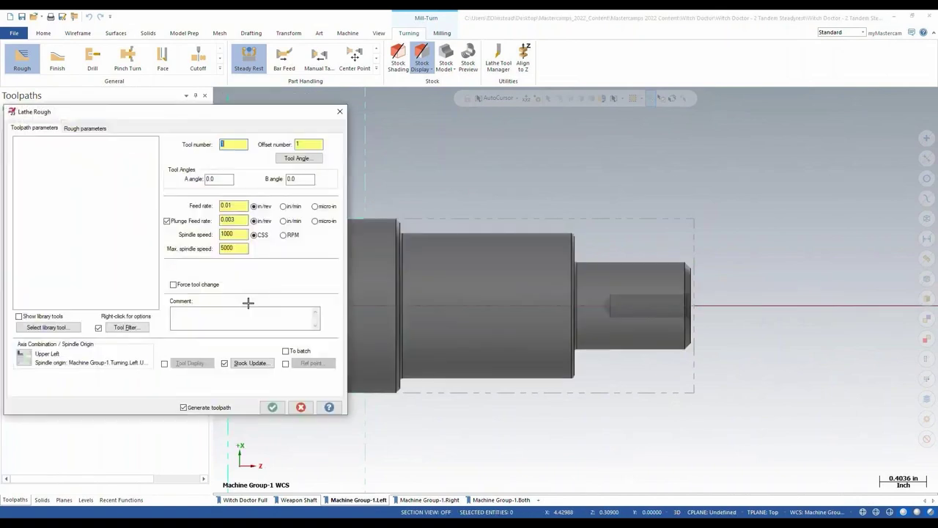
Show the library tools for the roughing operation, choose T0202 OD ROUGH LEFT, and accept a 90.0 degree tool angle.
left_click(20, 316)
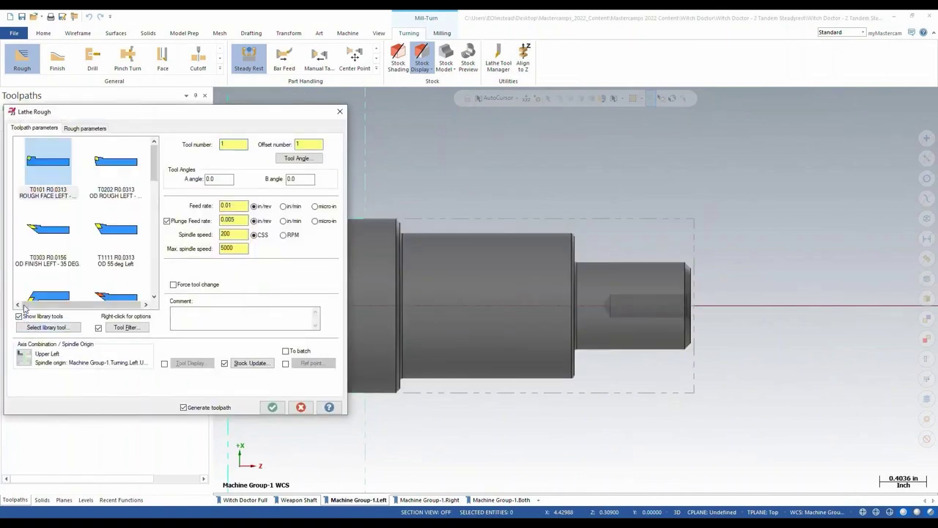
left_click(115, 169)
left_click(298, 158)
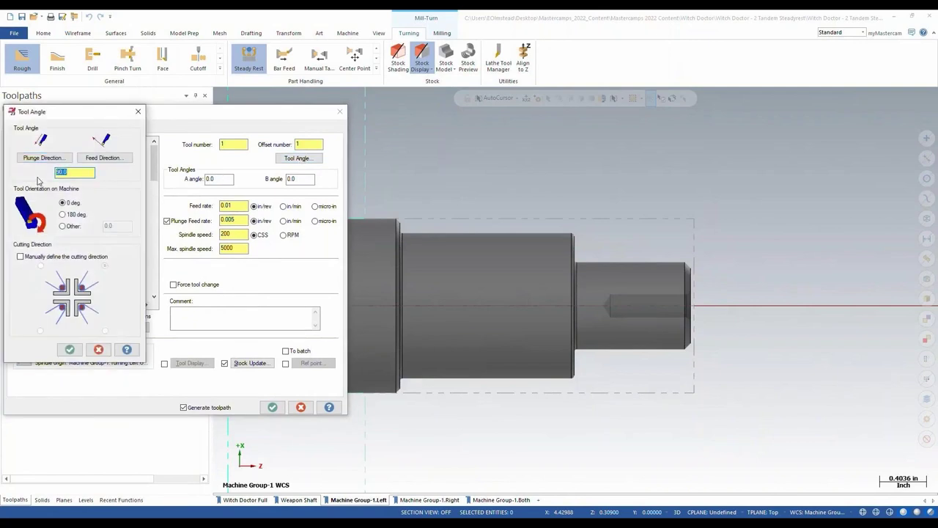
left_click(70, 349)
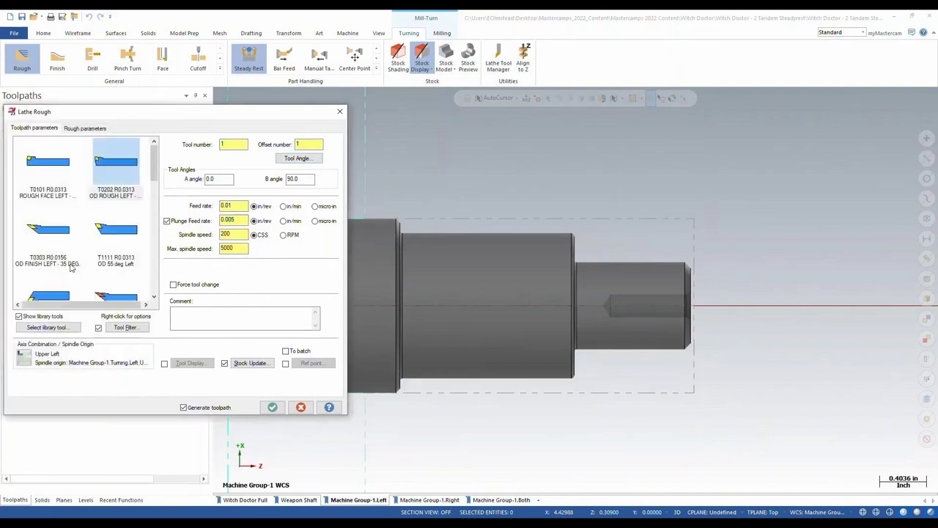
Change the roughing operation's stock recognition setting, generate the Lathe Rough toolpath, and hide its toolpath display.
left_click(85, 129)
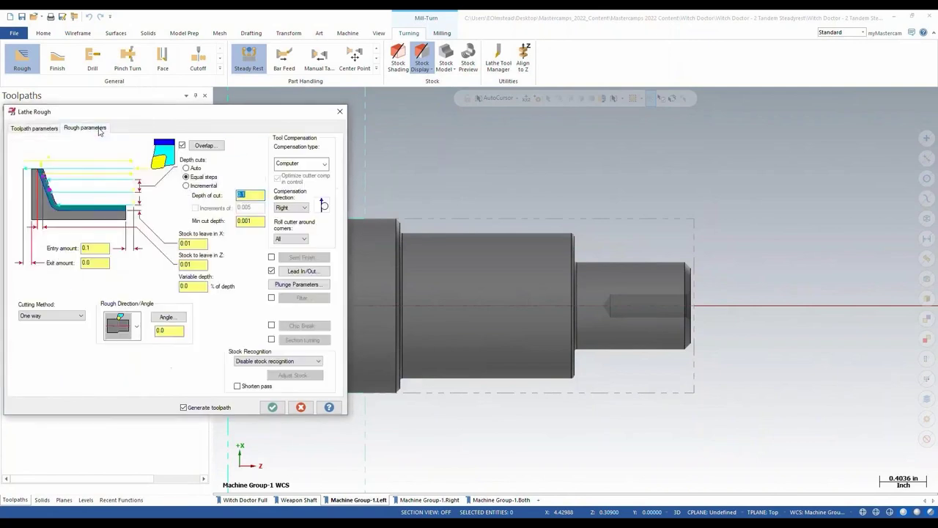
left_click(275, 360)
left_click(274, 376)
left_click(272, 408)
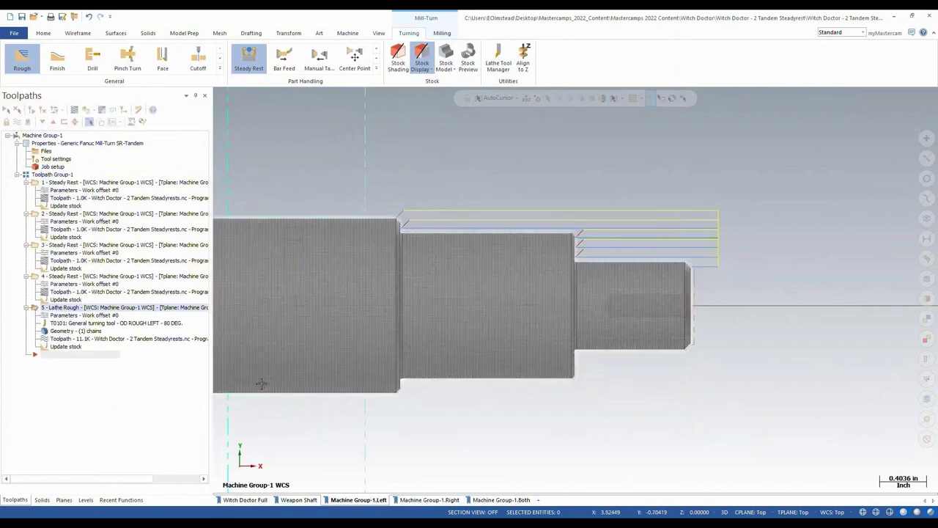
left_click(16, 124)
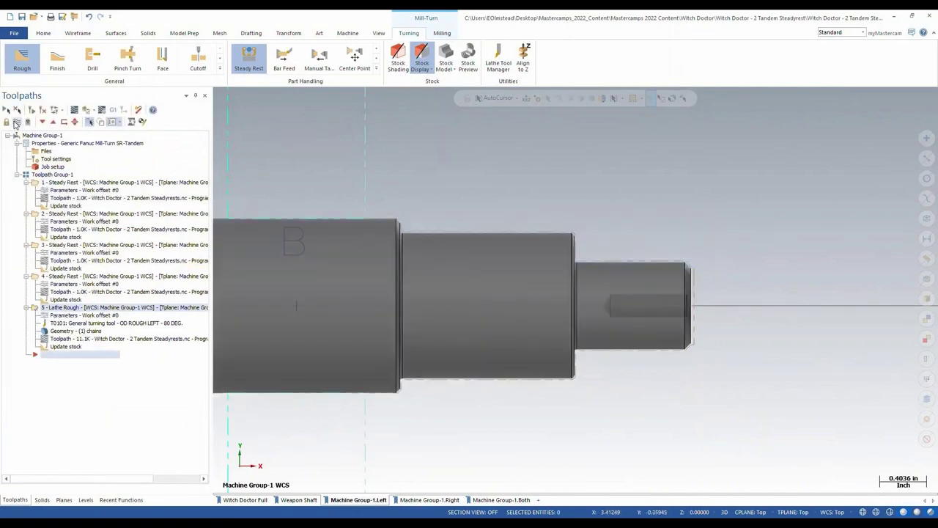
Start a Pickoff operation and set its strategy to Pickoff with Steady Rest Support.
left_click(378, 70)
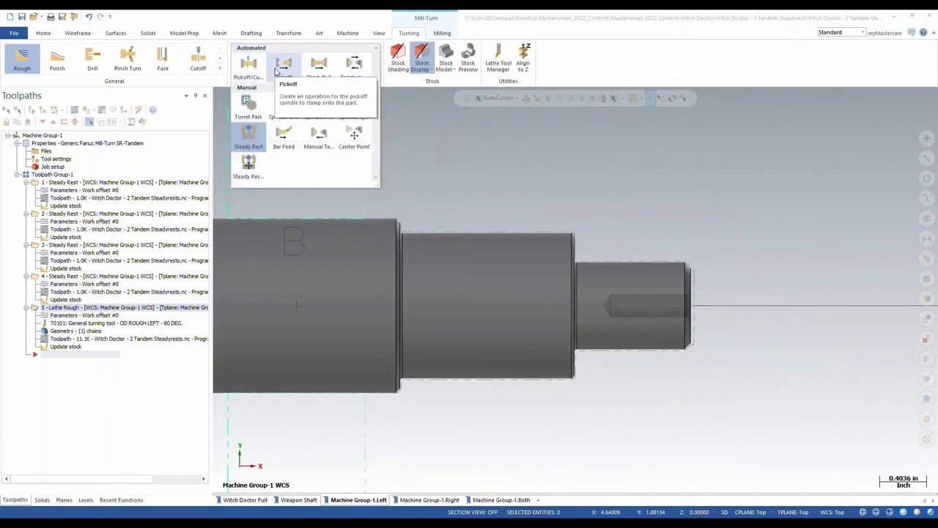
left_click(282, 68)
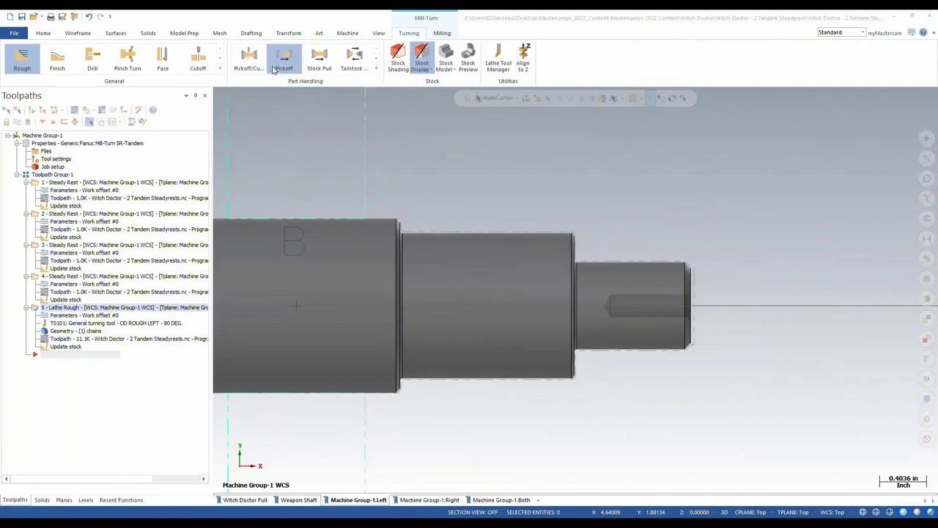
left_click(163, 147)
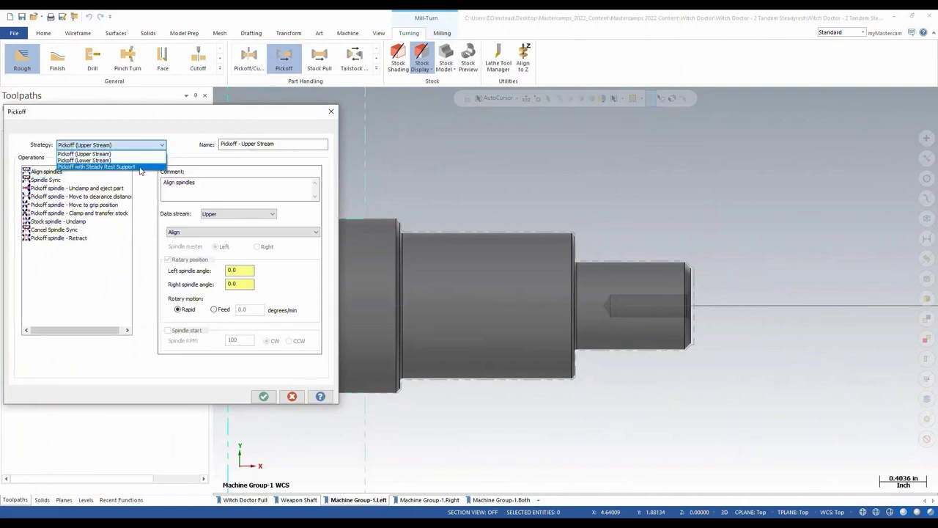
left_click(140, 167)
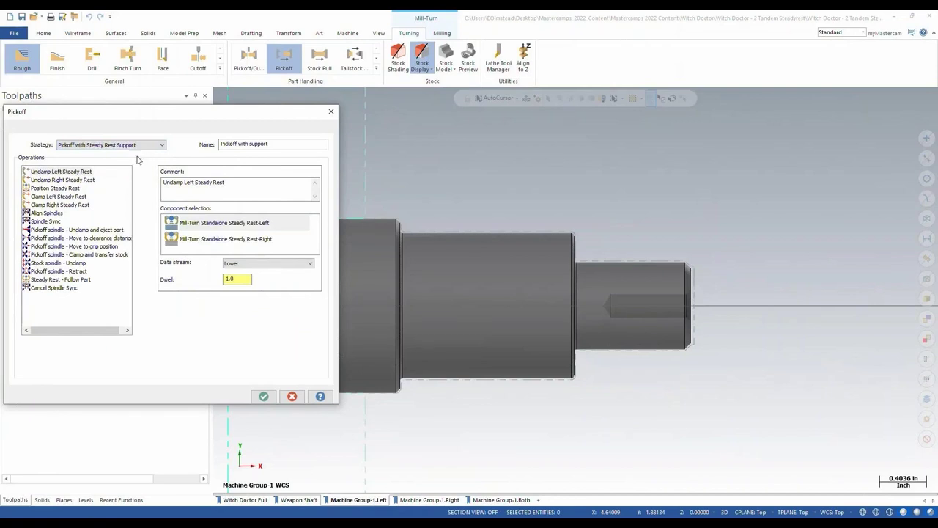
For Position Steady Rest, choose Steady Rest-Left, pick point A on the shaft centerline (X 0.0, Z -11.6), and create the pickoff operations.
left_click(73, 188)
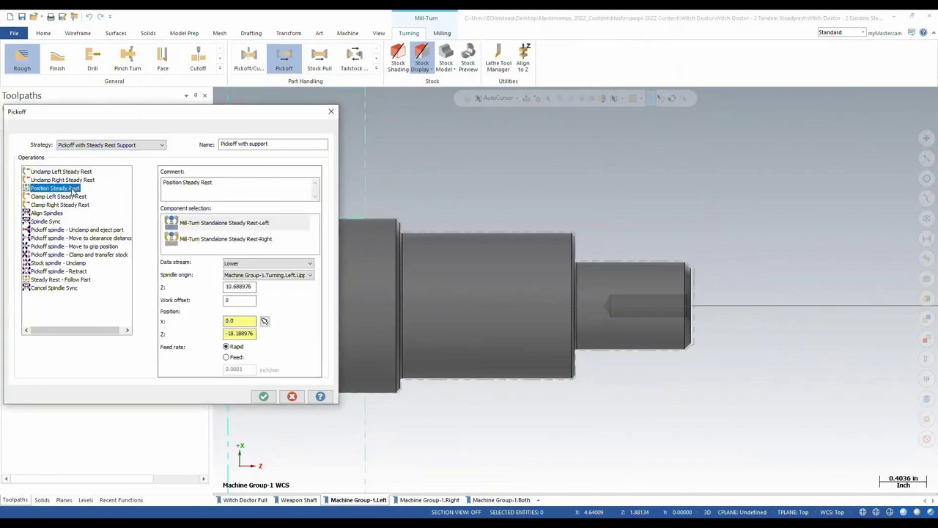
left_click(219, 229)
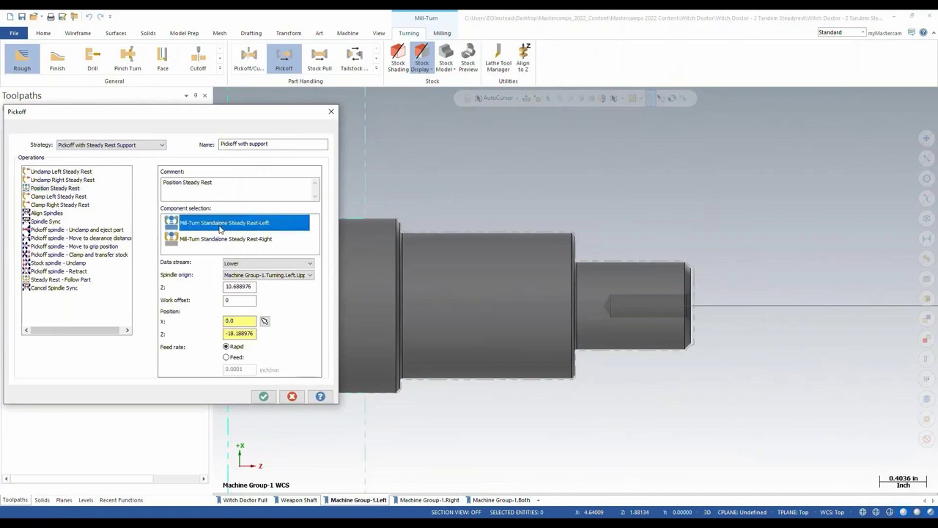
left_click(264, 321)
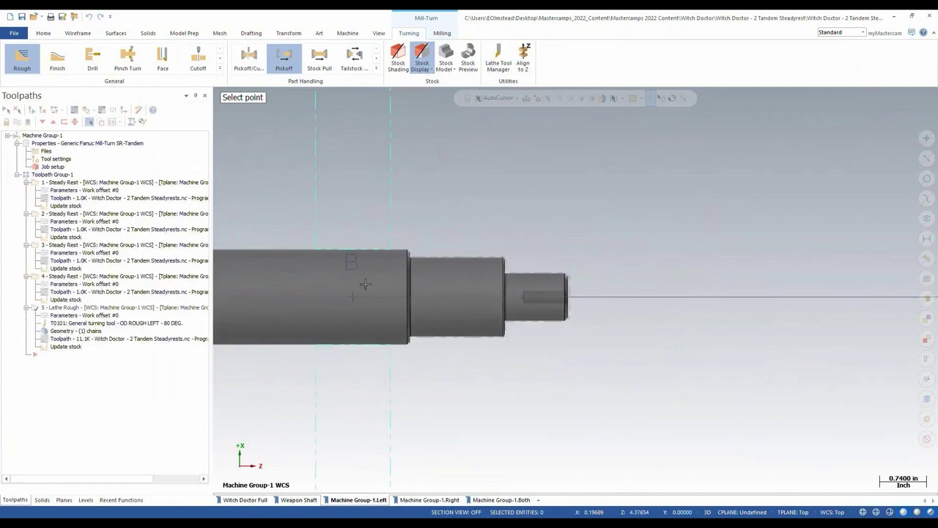
middle_click_drag(290, 275, 799, 258)
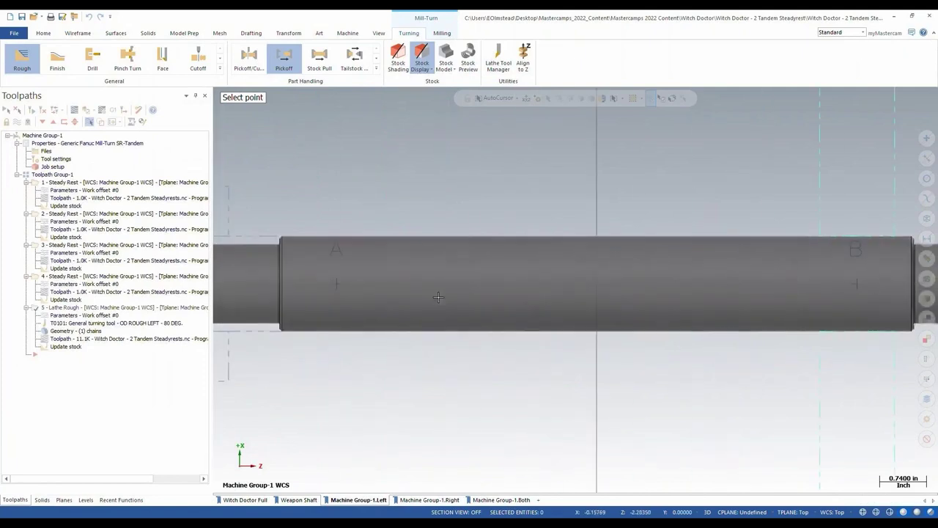
left_click(339, 285)
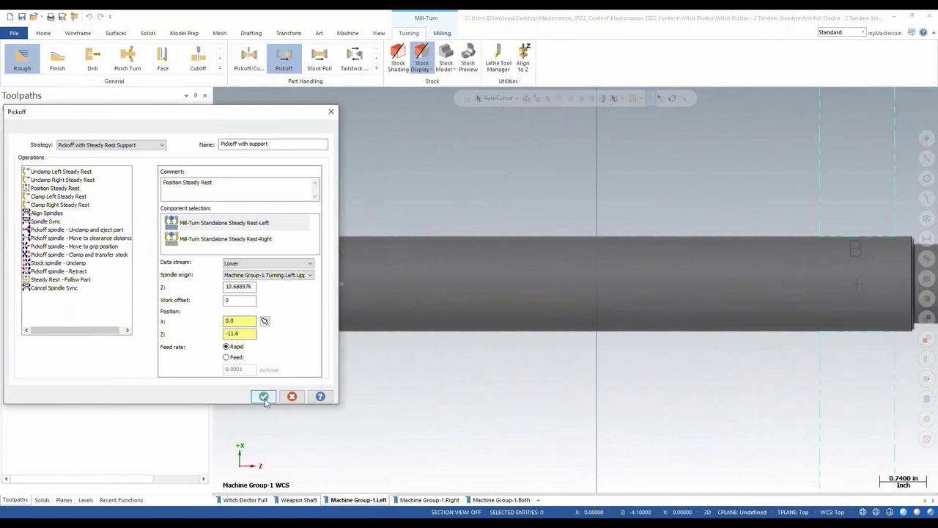
left_click(264, 396)
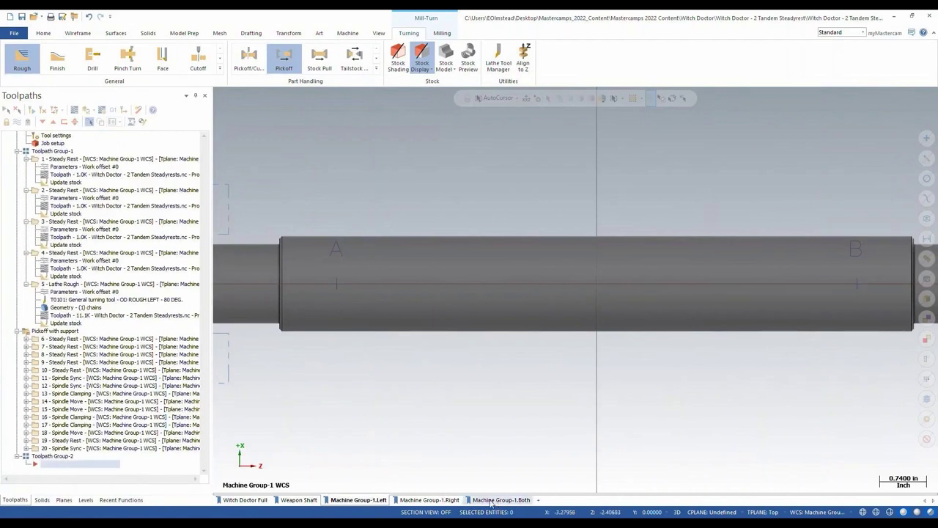
Switch to the Machine Group-1.Right view and add a Steady Rest operation that unclamps Mill-Turn Standalone Steady Rest-Left.
left_click(455, 500)
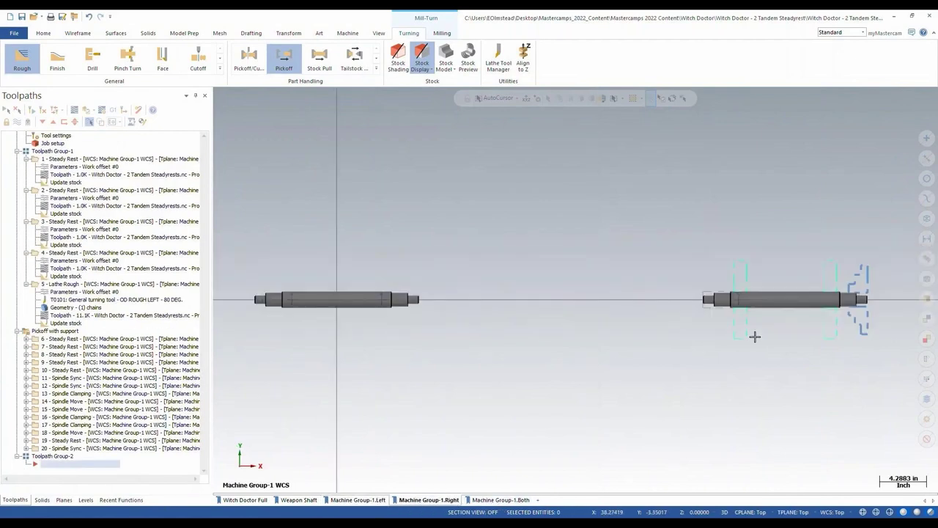
middle_click_drag(756, 335, 569, 341)
scroll(616, 321, "up", 3)
scroll(616, 323, "up", 4)
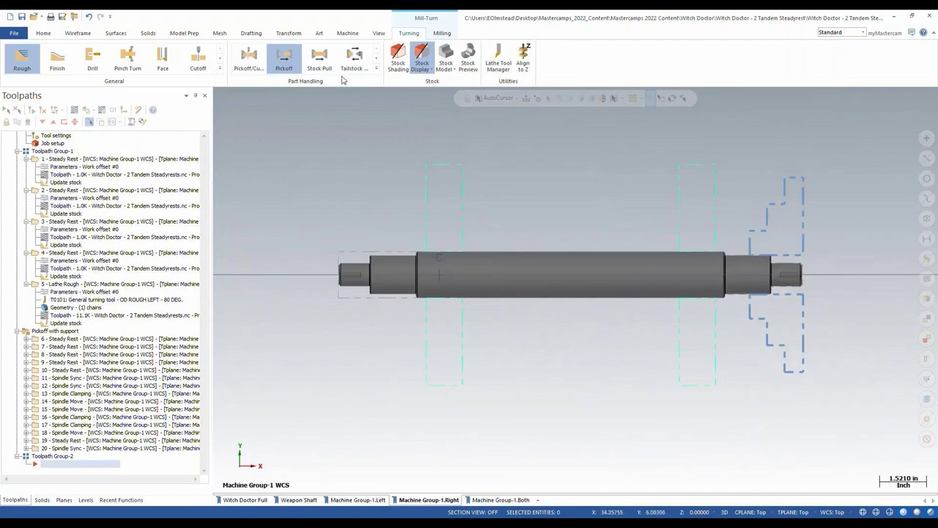
left_click(378, 70)
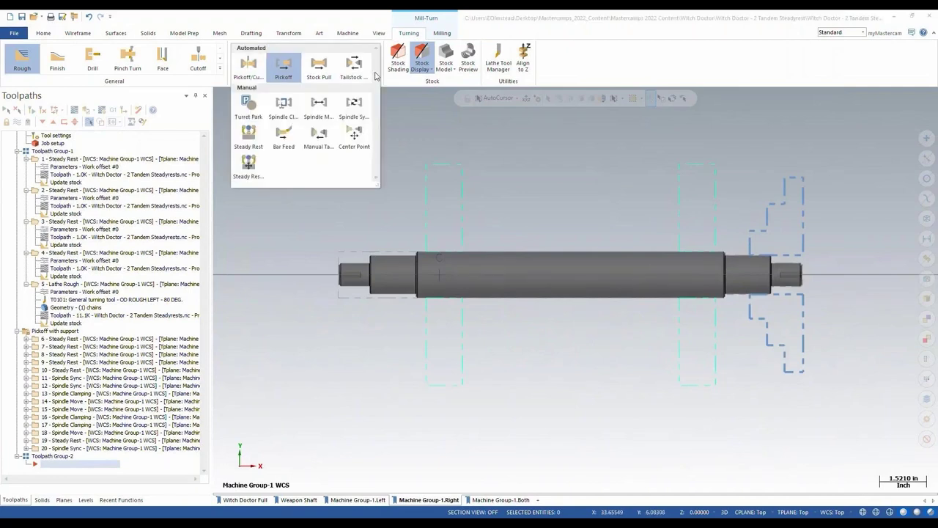
left_click(249, 134)
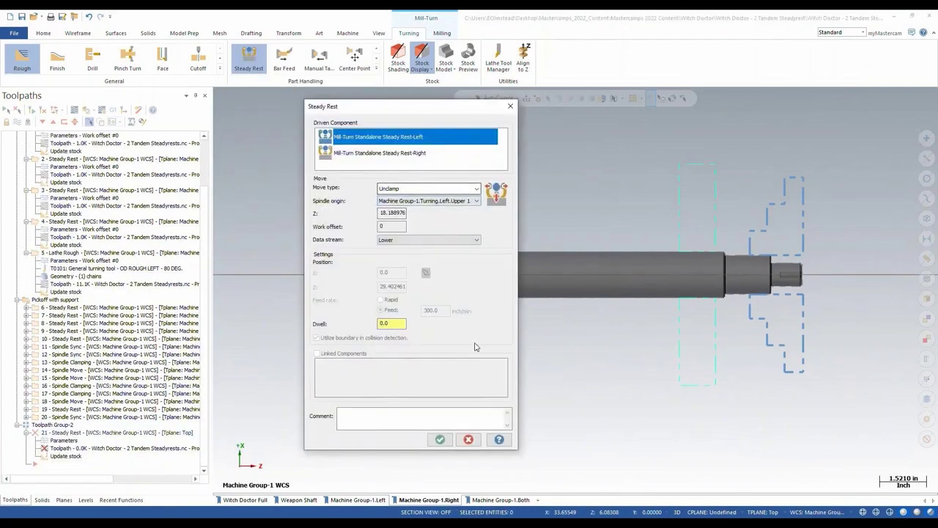
left_click(440, 439)
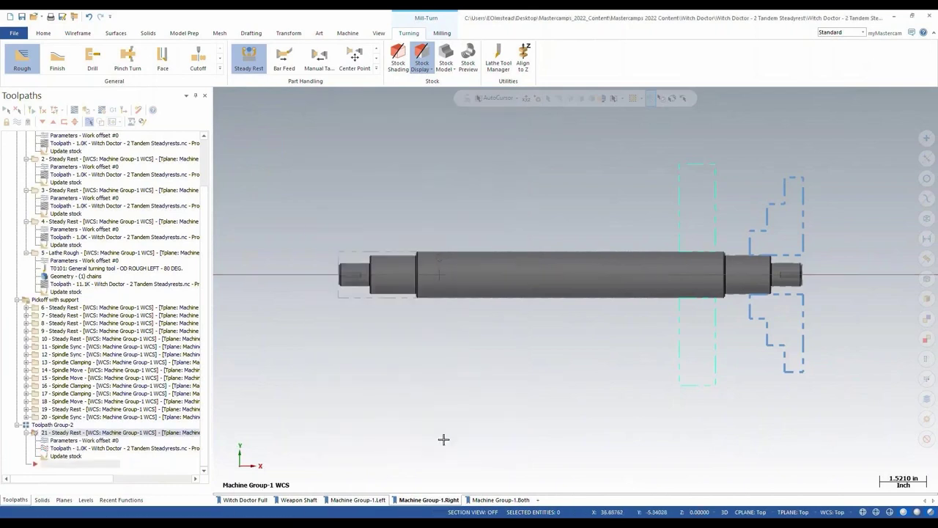
Add a Steady Rest operation that unclamps Mill-Turn Standalone Steady Rest-Right.
left_click(254, 64)
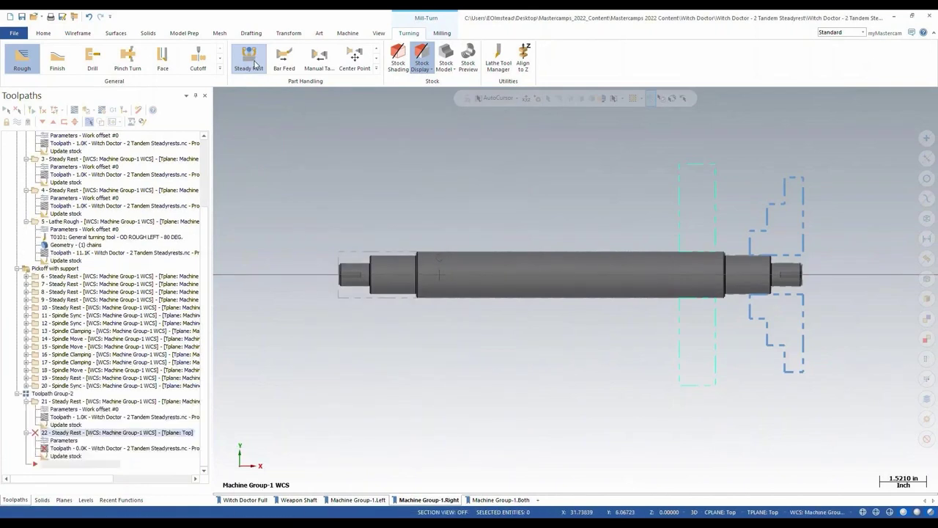
left_click(384, 153)
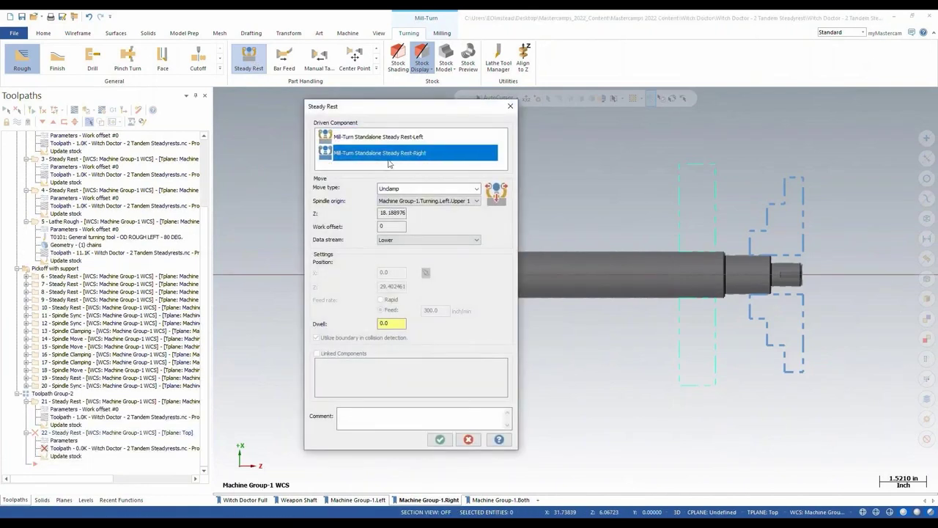
left_click(440, 440)
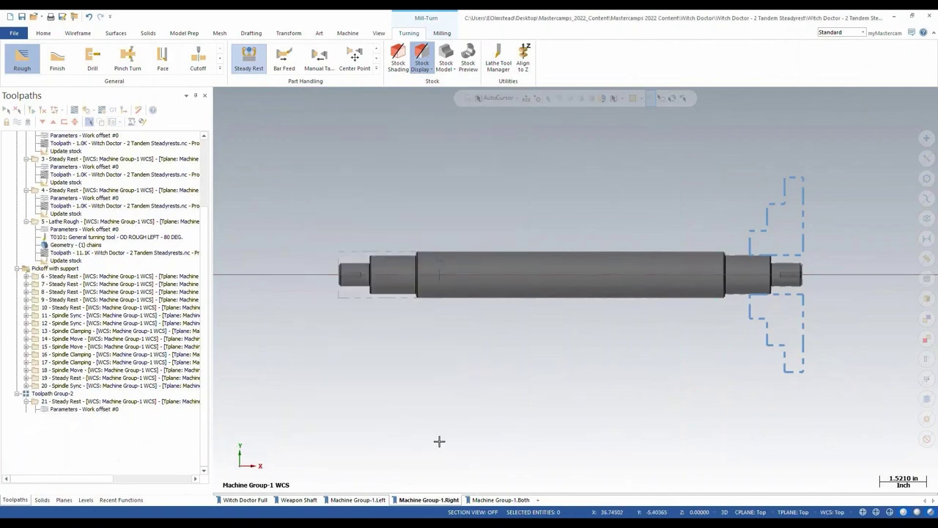
Add a Linear move for Steady Rest-Right, picking point C on the shaft centerline at X 0.0, Z 29.25 as its position.
left_click(243, 65)
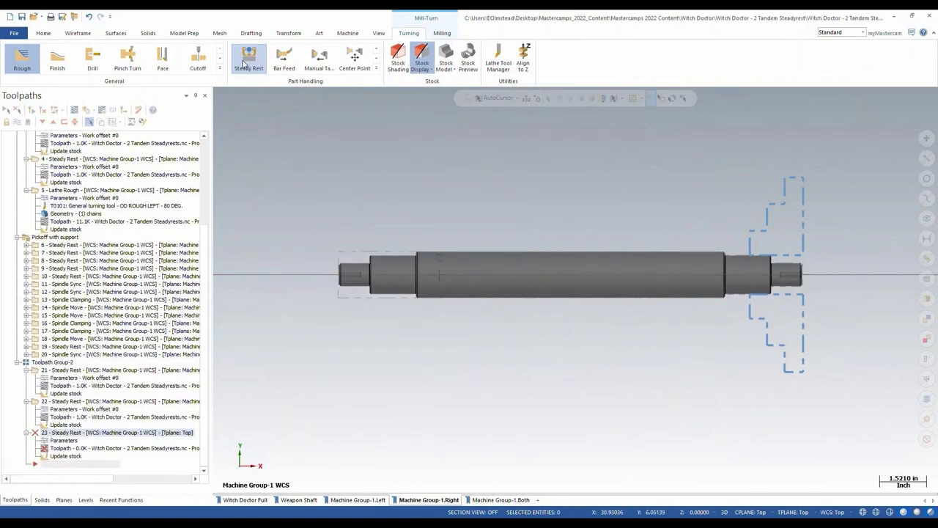
left_click(440, 189)
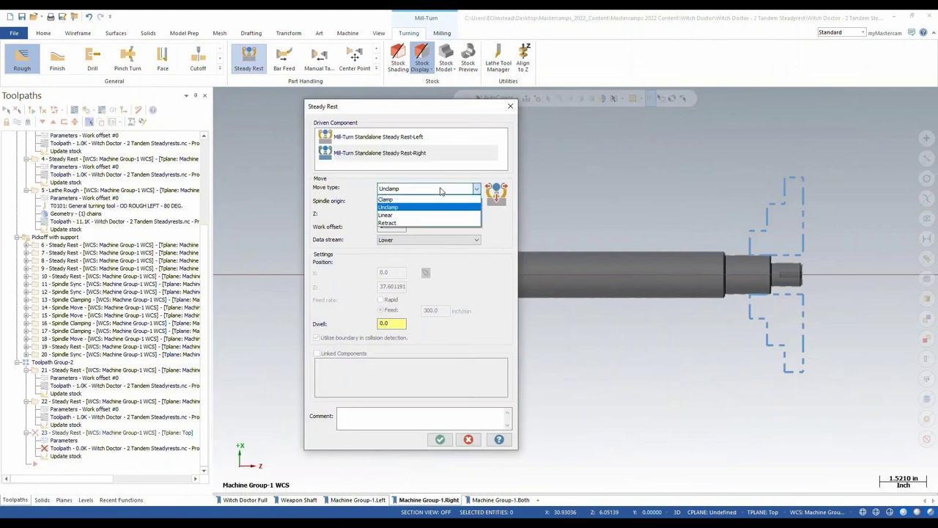
left_click(423, 215)
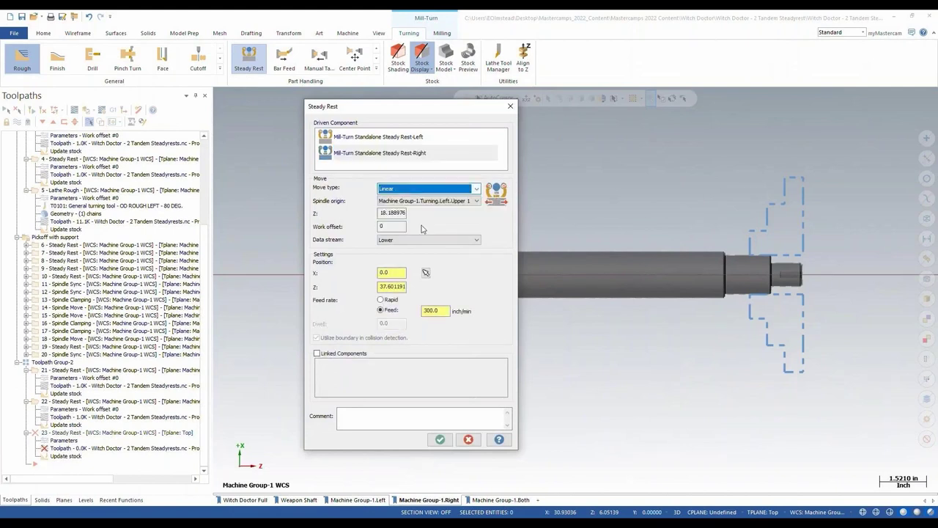
left_click(426, 273)
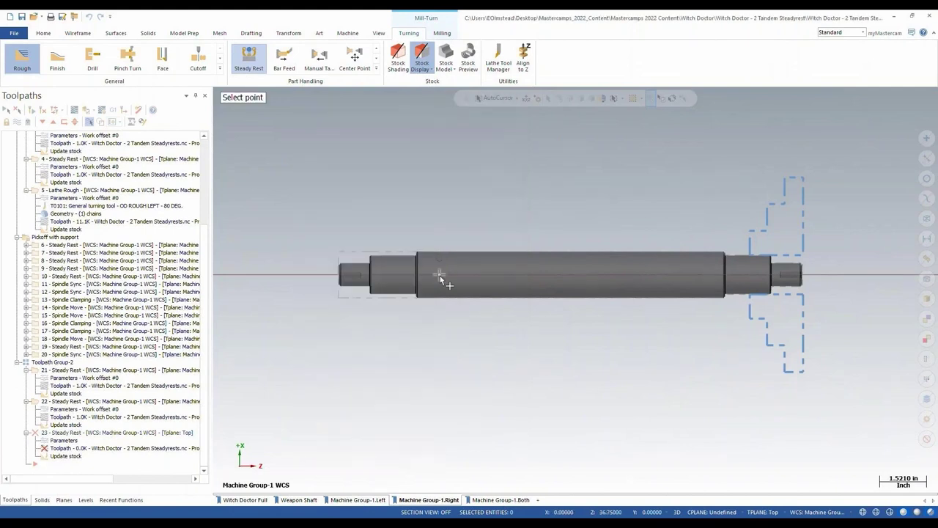
left_click(438, 275)
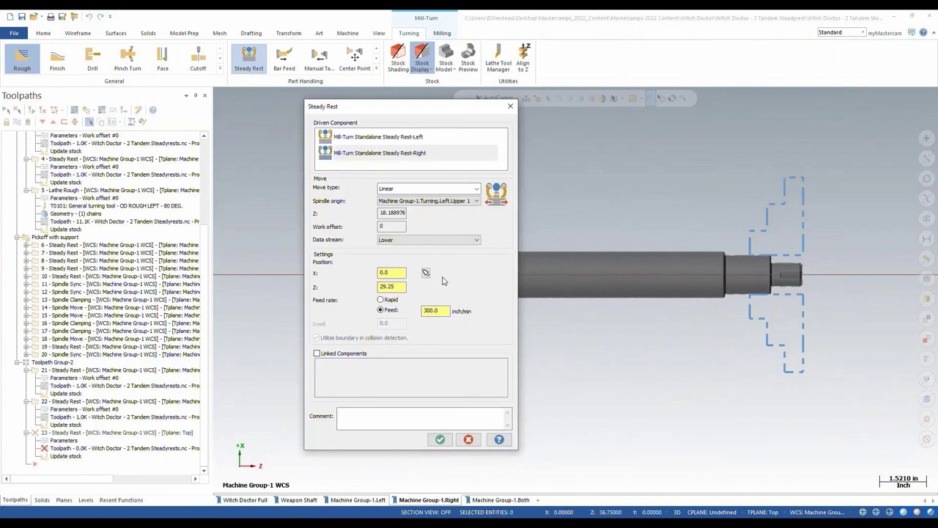
left_click(446, 441)
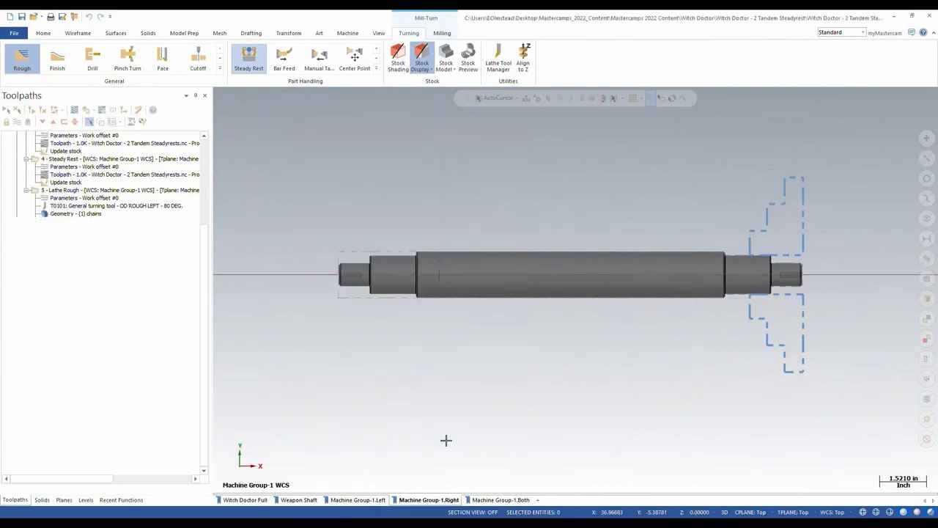
Add a Steady Rest operation that clamps Mill-Turn Standalone Steady Rest-Right on the shaft.
left_click(249, 62)
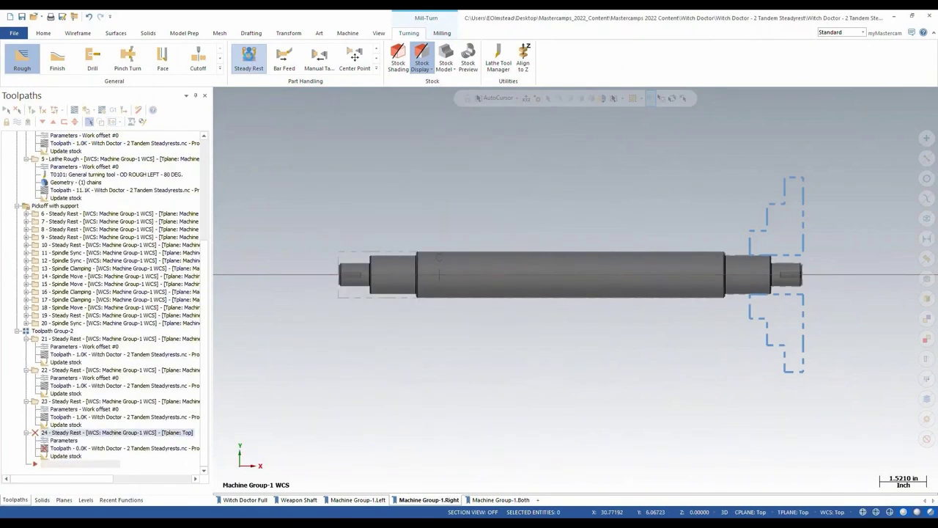
left_click(437, 189)
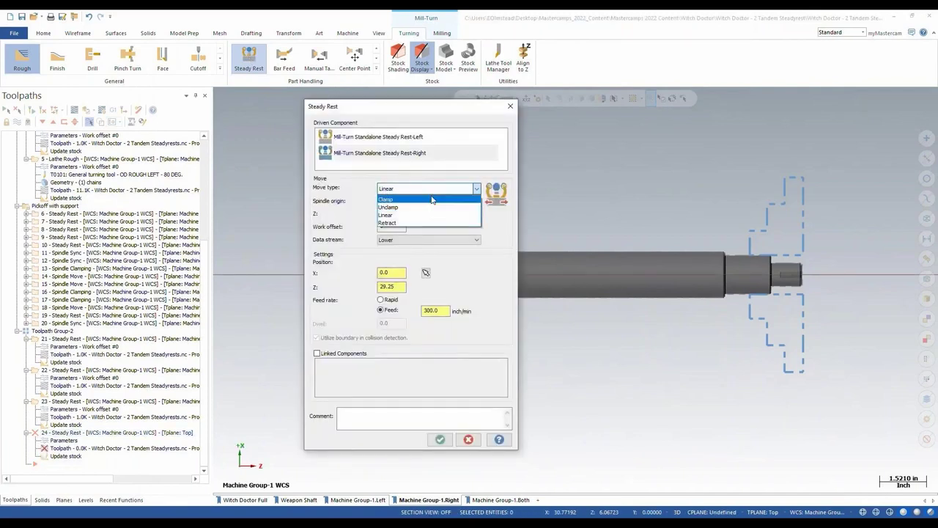
left_click(410, 198)
left_click(442, 440)
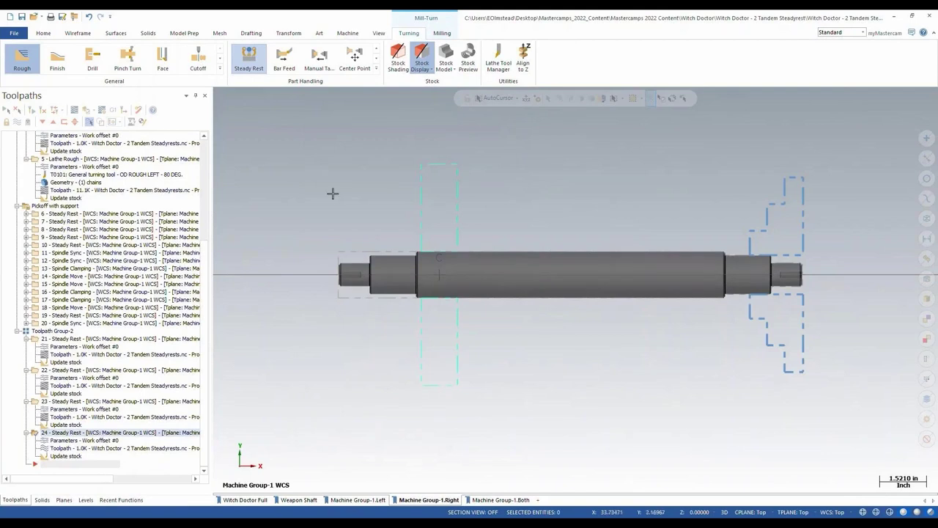
Start a Lathe Rough operation on the right-spindle shaft and chain the solid's upper outer profile partially, from the end chamfer to the large-diameter shoulder.
left_click(20, 62)
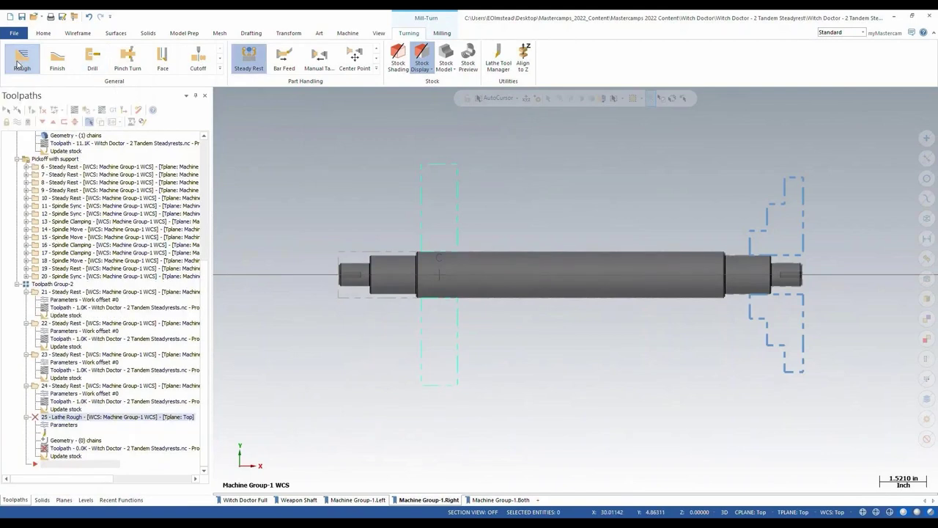
left_click(387, 252)
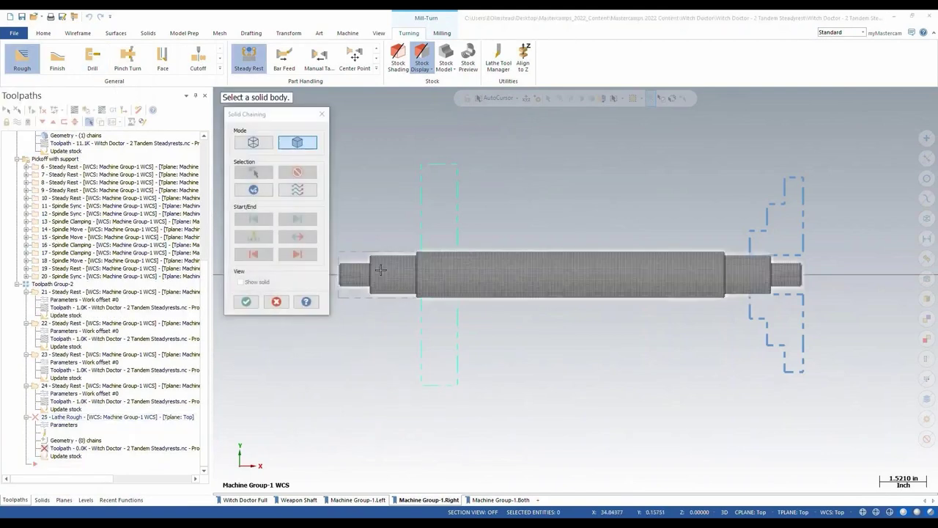
scroll(335, 265, "up", 6)
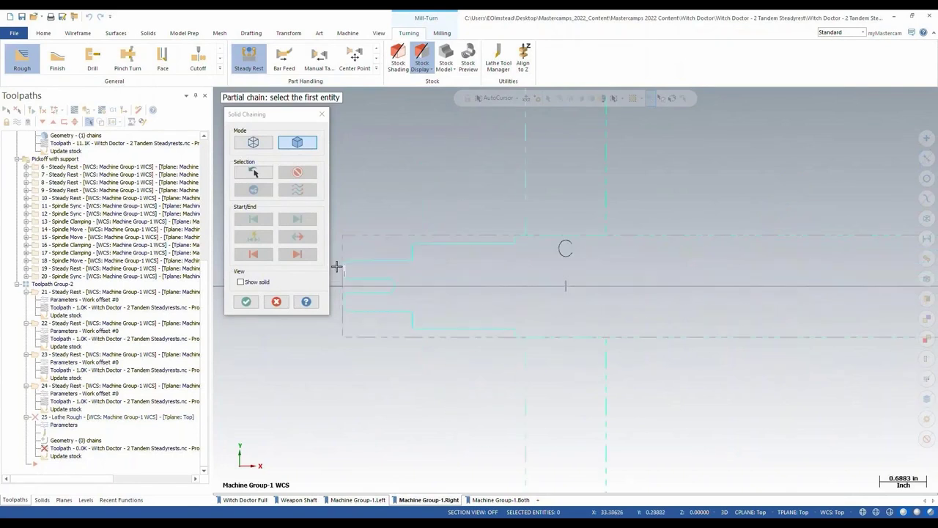
left_click(352, 259)
left_click(729, 199)
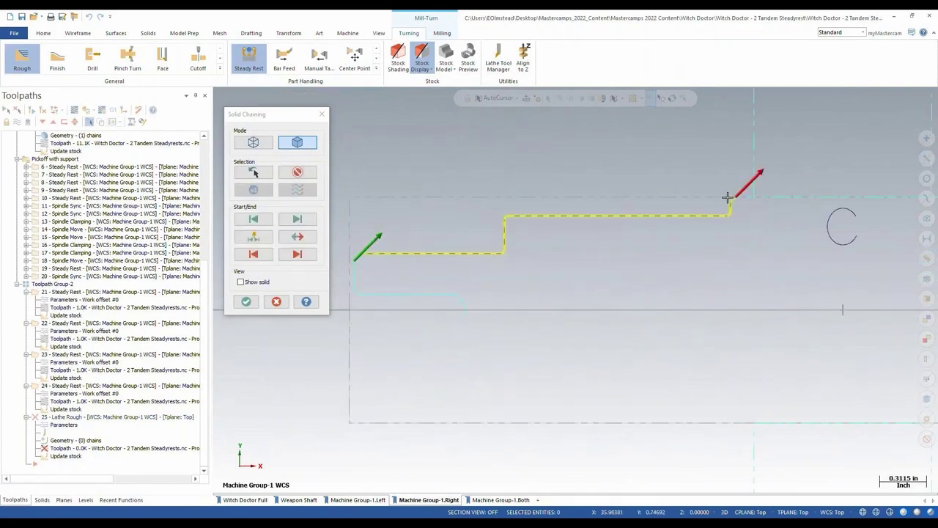
left_click(256, 305)
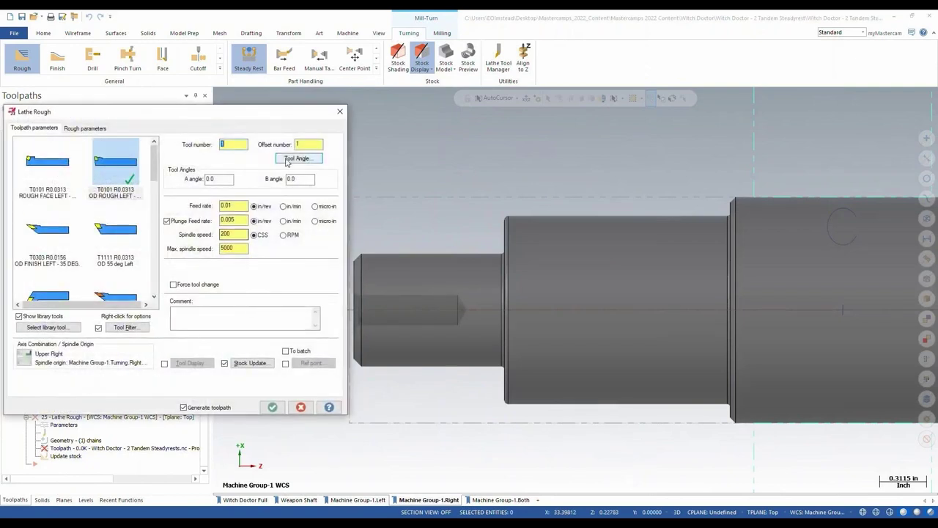
Orient the OD rough tool to 180 deg with an A angle of 180 and B angle of 90, and generate the Lathe Rough toolpath.
left_click(295, 160)
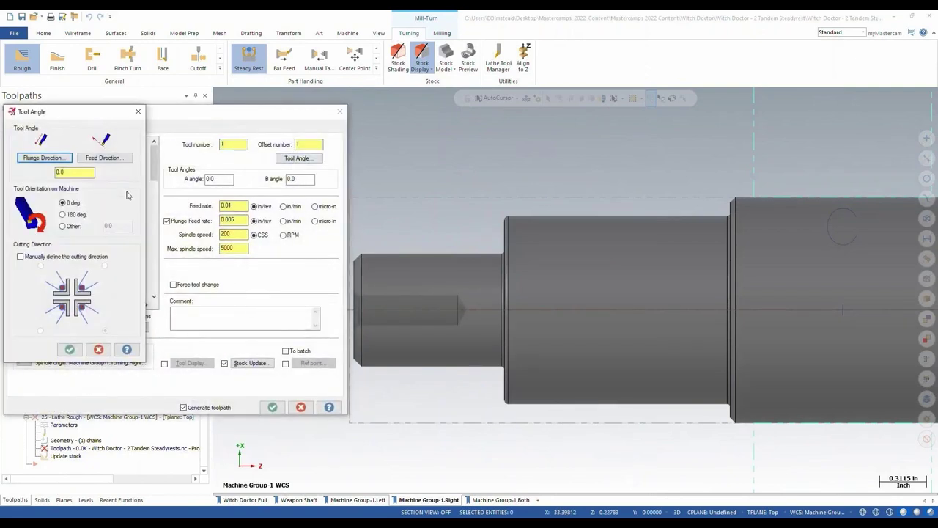
left_click(62, 214)
left_click_drag(75, 173, 46, 174)
left_click(70, 351)
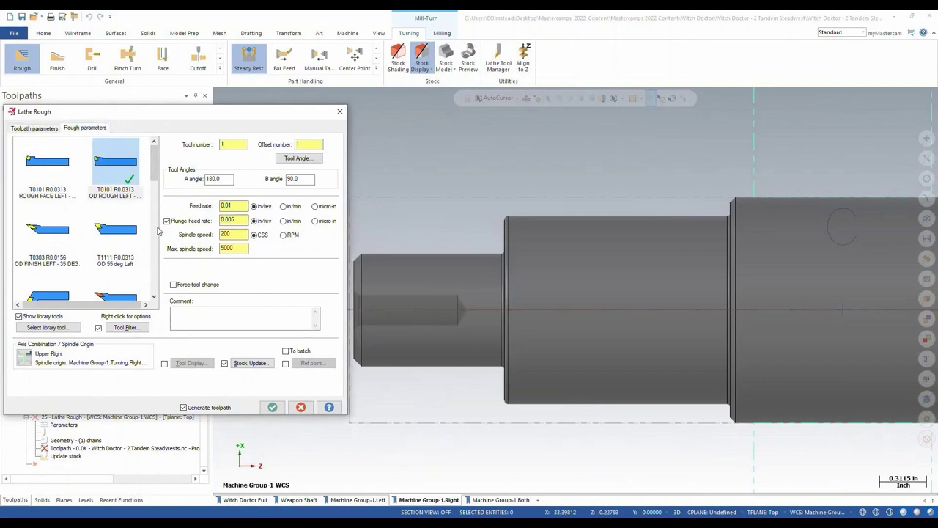
left_click(91, 129)
left_click(272, 407)
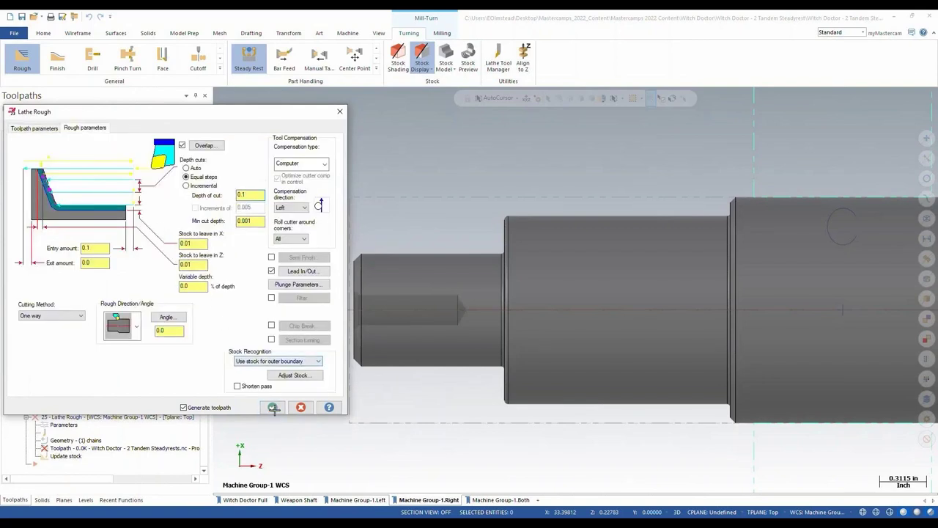
scroll(282, 403, "down", 5)
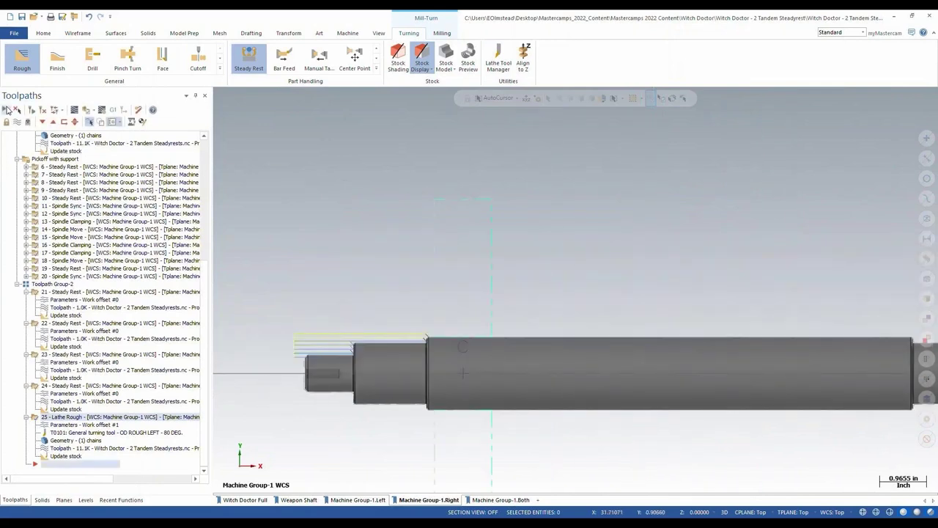
Switch to Code Expert's Sync Manager and synchronize both the start and end of 5 Lathe Rough with the 4 Steady Rest clamp.
left_click(111, 111)
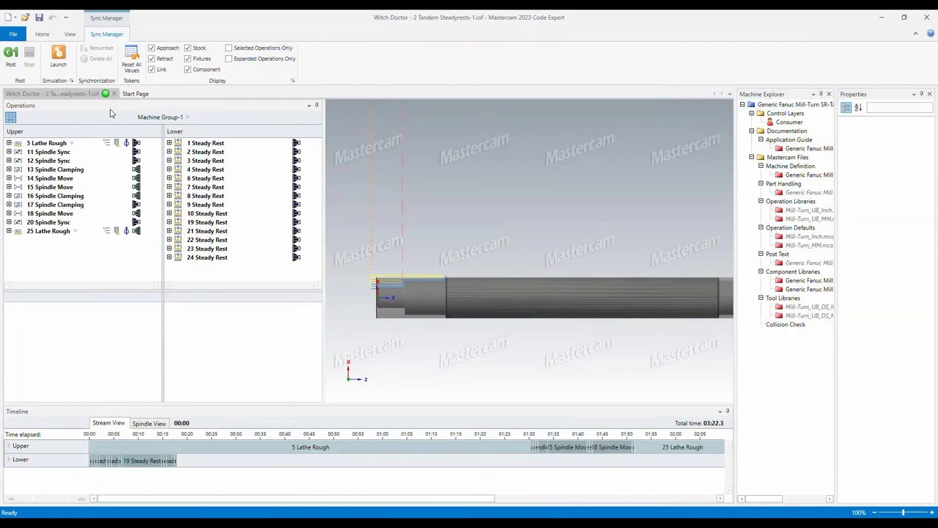
left_click_drag(36, 239, 197, 220)
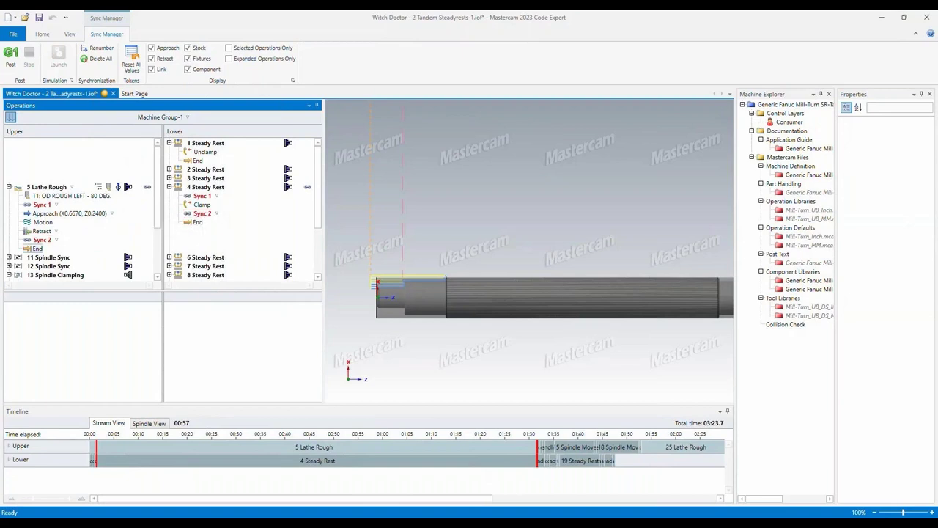
Synchronize the start and end of 18 Spindle Move's Home motion with the Linear move of 19 Steady Rest.
scroll(50, 275, "down", 4)
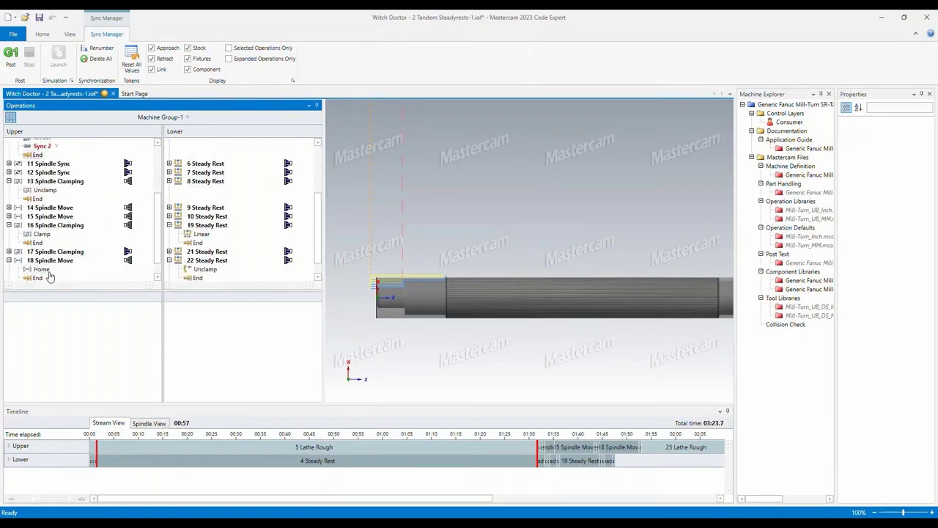
left_click_drag(44, 269, 196, 234)
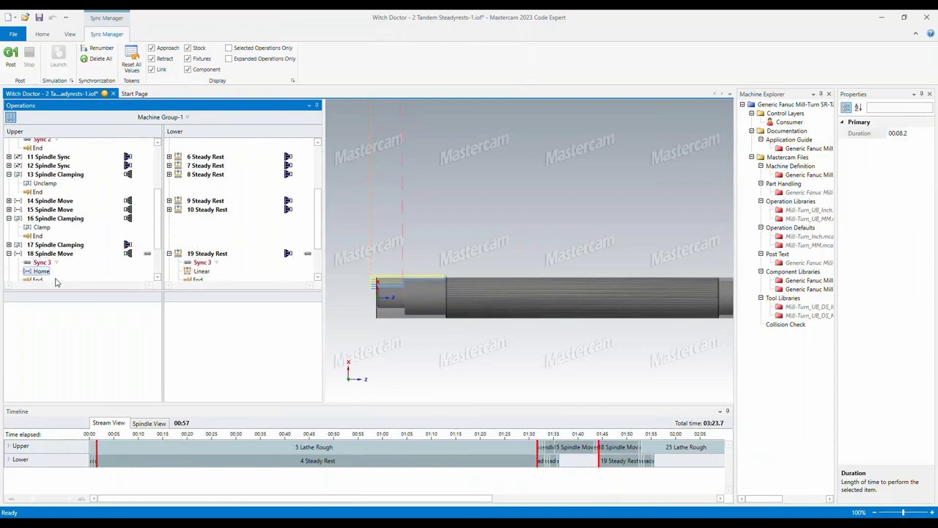
scroll(56, 282, "down", 1)
left_click_drag(39, 258, 195, 256)
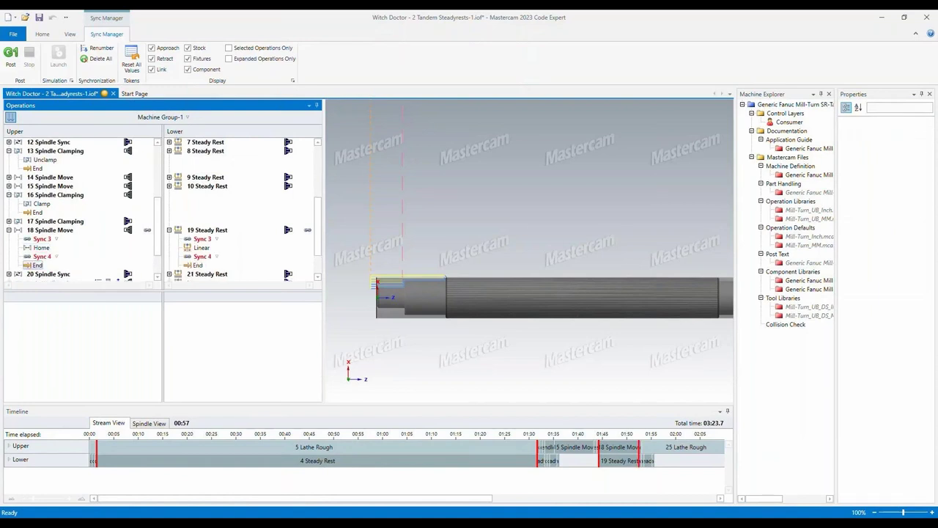
Synchronize the Cancel action of 20 Spindle Sync with the end of 24 Steady Rest.
scroll(74, 245, "down", 2)
scroll(42, 229, "down", 1)
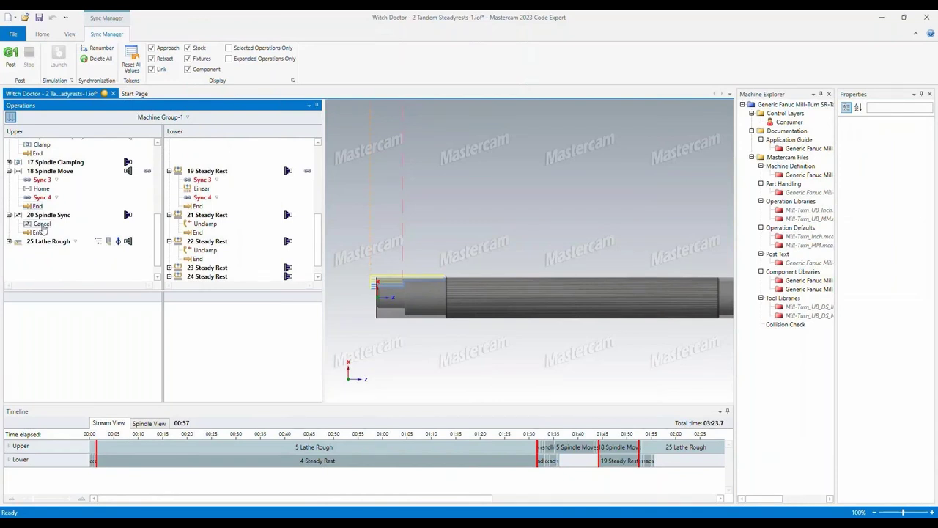
left_click_drag(42, 228, 197, 286)
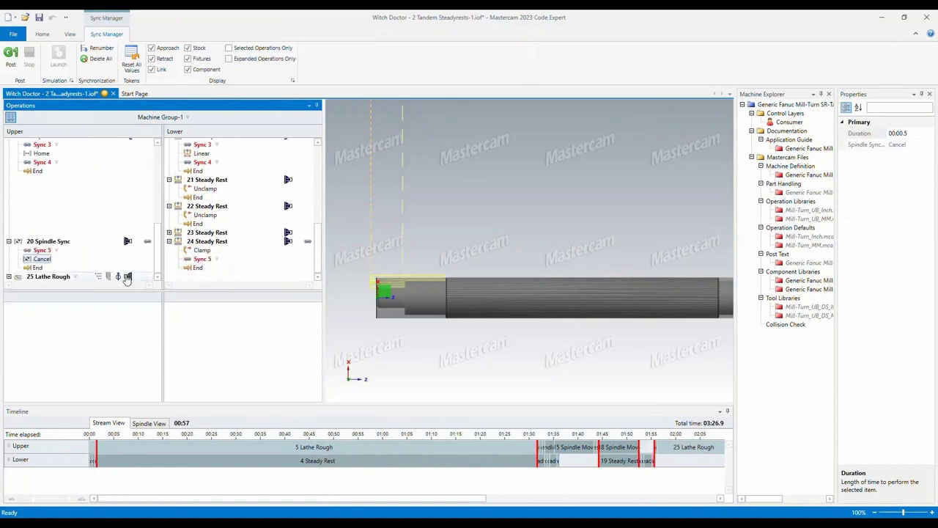
Synchronize the end of 25 Lathe Rough with the end of 24 Steady Rest, and save the synchronized file.
left_click(9, 276)
scroll(46, 276, "down", 1)
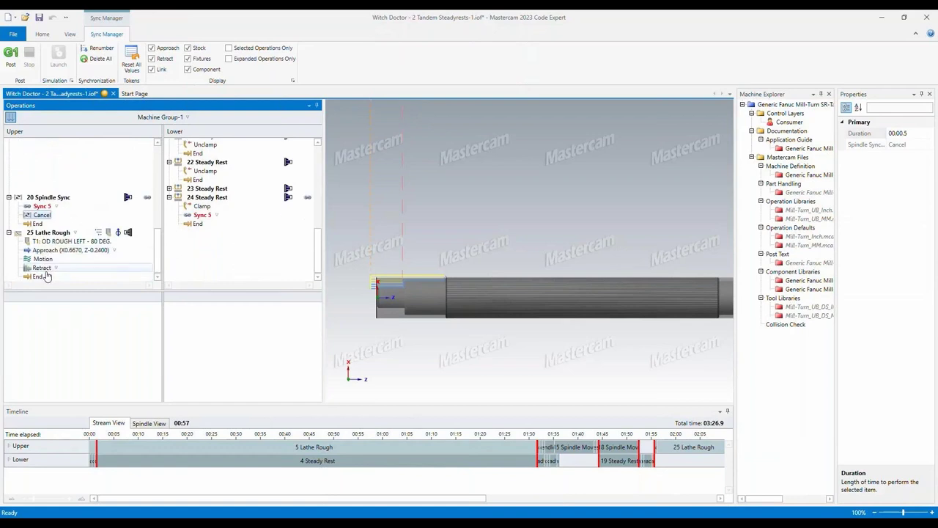
left_click_drag(38, 277, 196, 230)
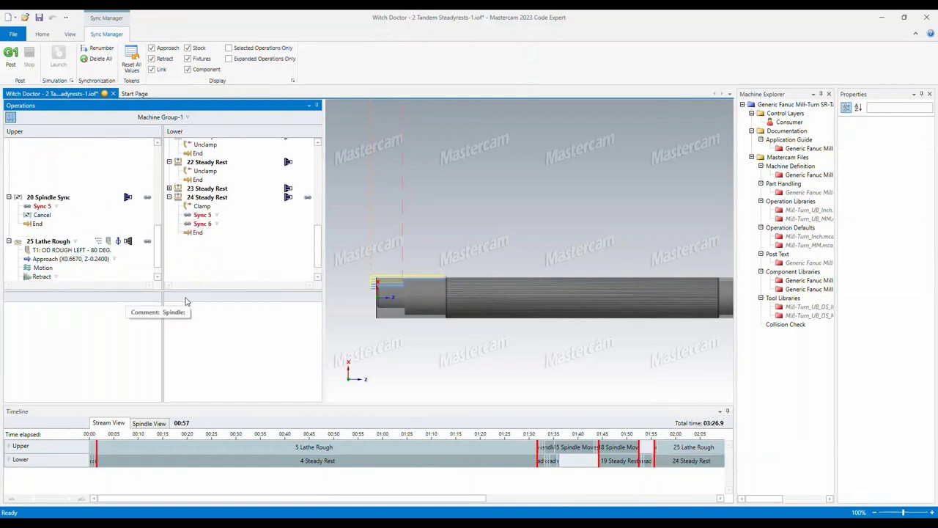
left_click(38, 17)
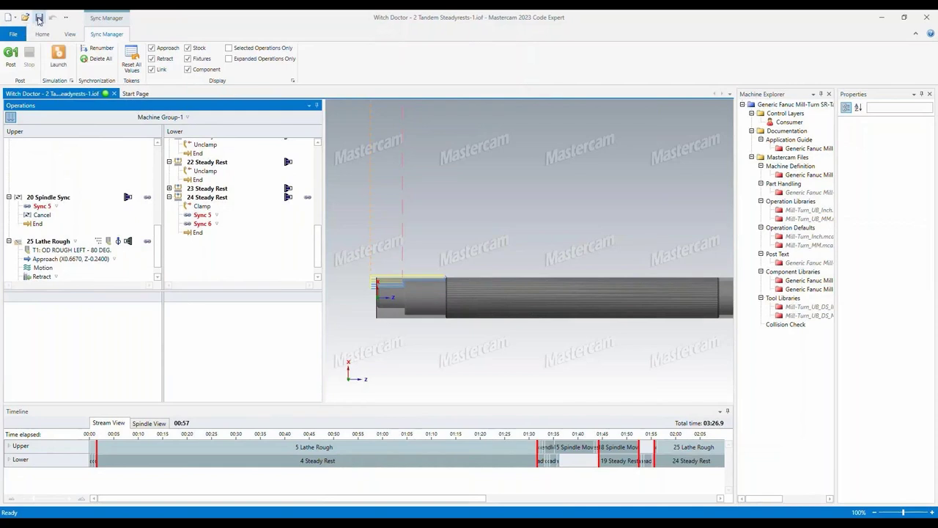
Launch the machine simulation, hide the machine housing and play the full tandem steady rest program.
left_click(60, 57)
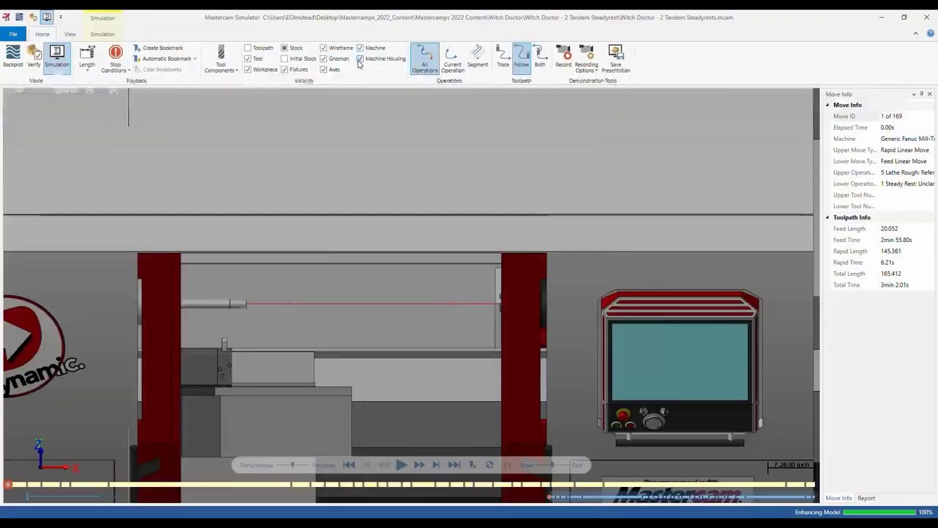
left_click(360, 59)
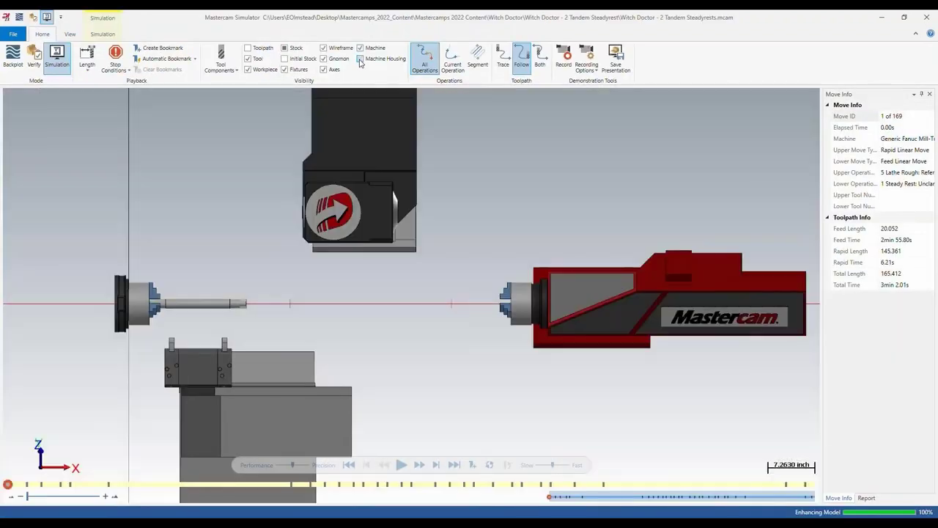
left_click(402, 465)
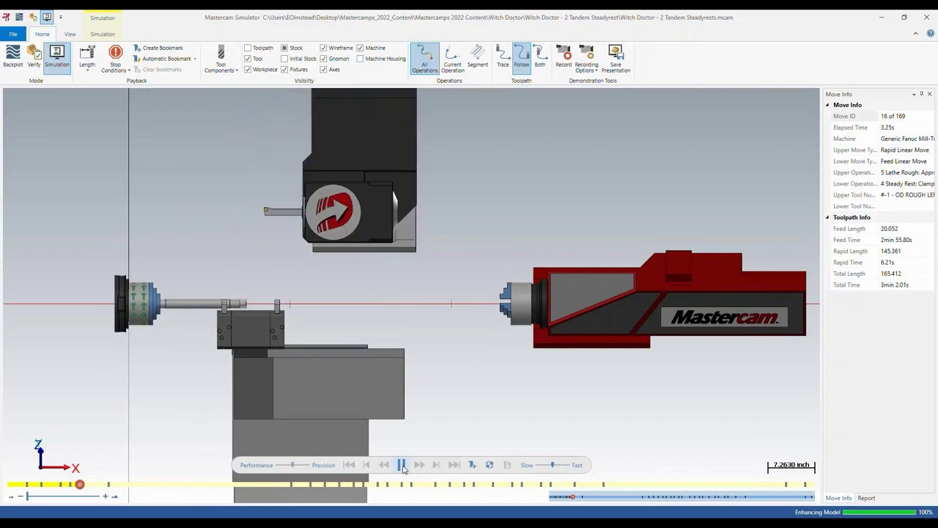
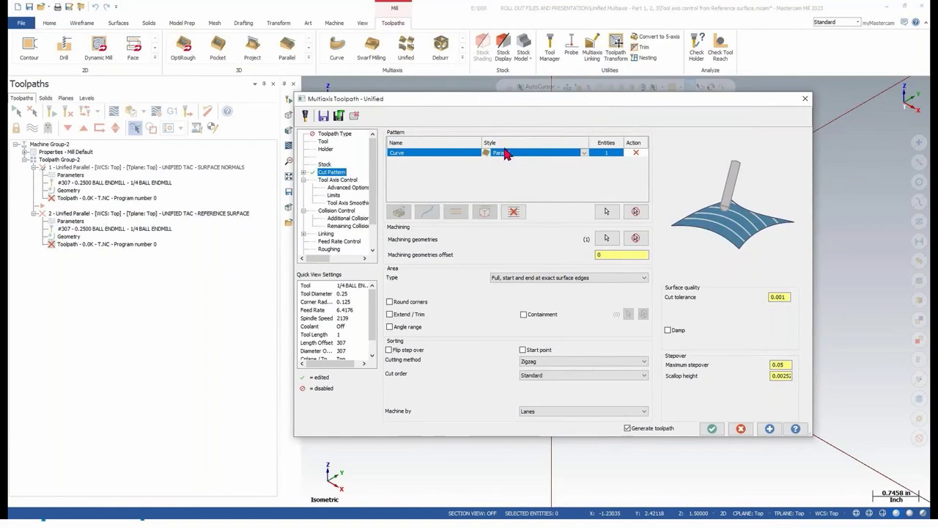
Set the surface normals operation's tool axis control to Surface, check its Collision Control settings and generate the Unified toolpath.
left_click(351, 180)
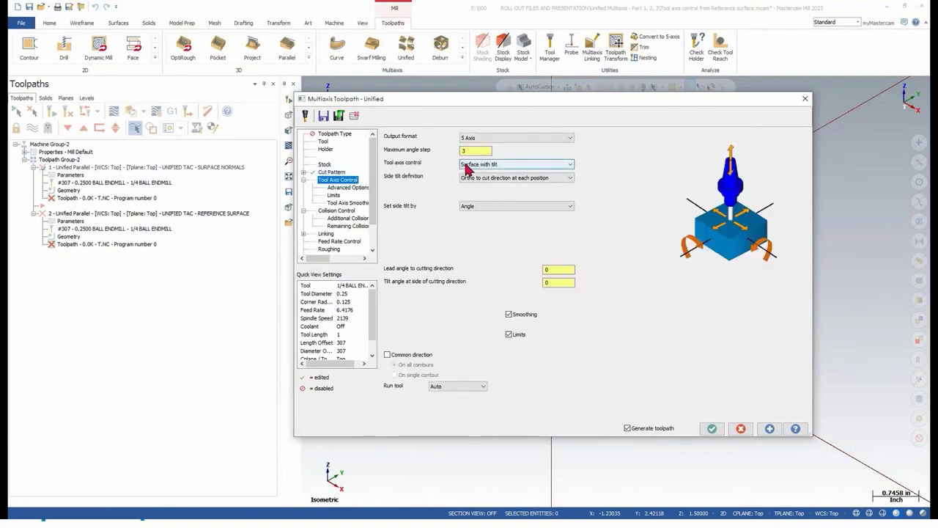
left_click(469, 166)
left_click(469, 173)
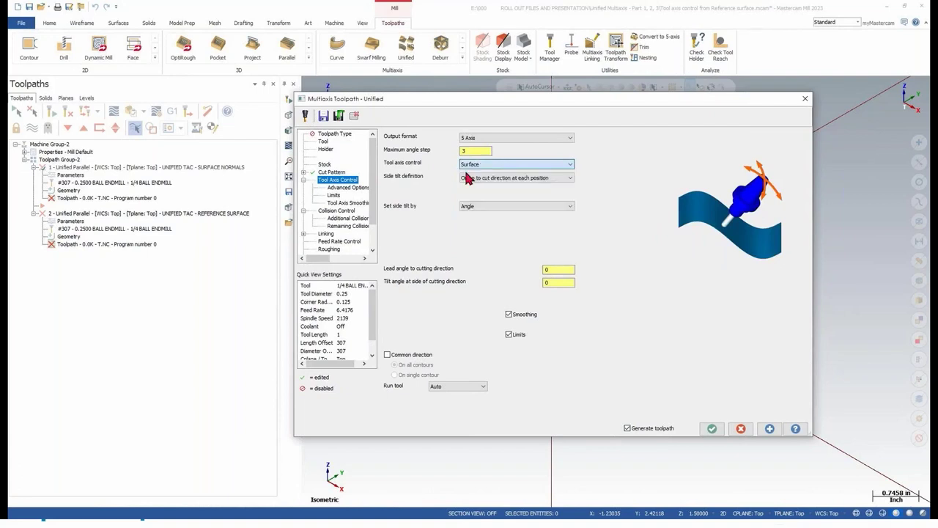
left_click(344, 205)
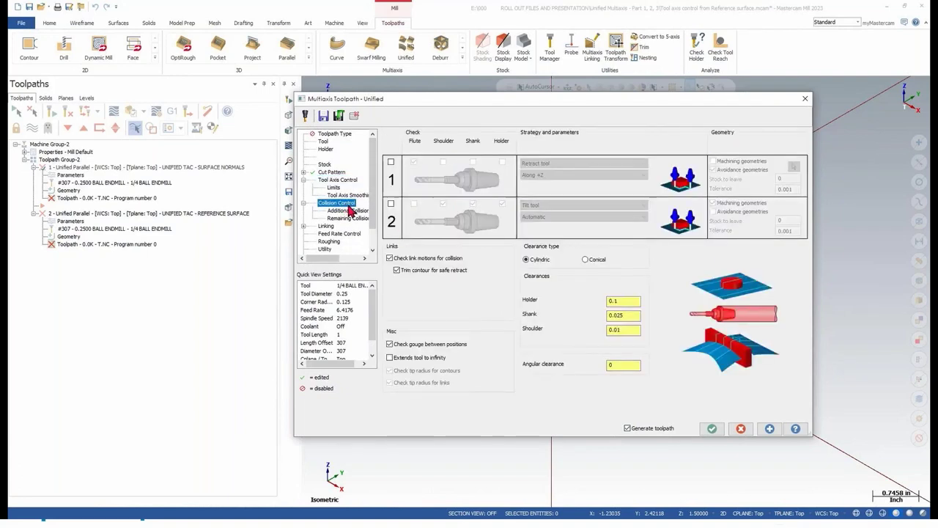
left_click(711, 428)
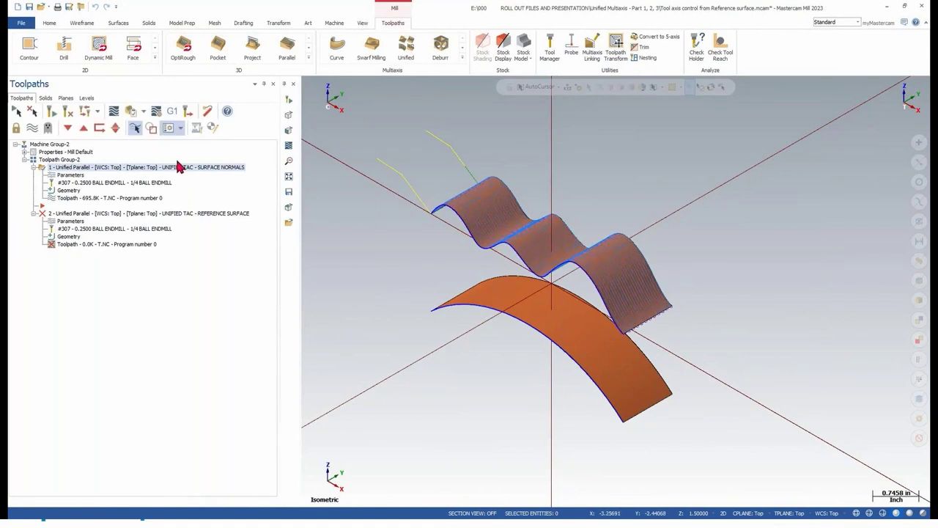
Backplot the surface normals toolpath, watching the tool tilt from the front view before returning to the isometric view.
left_click(114, 112)
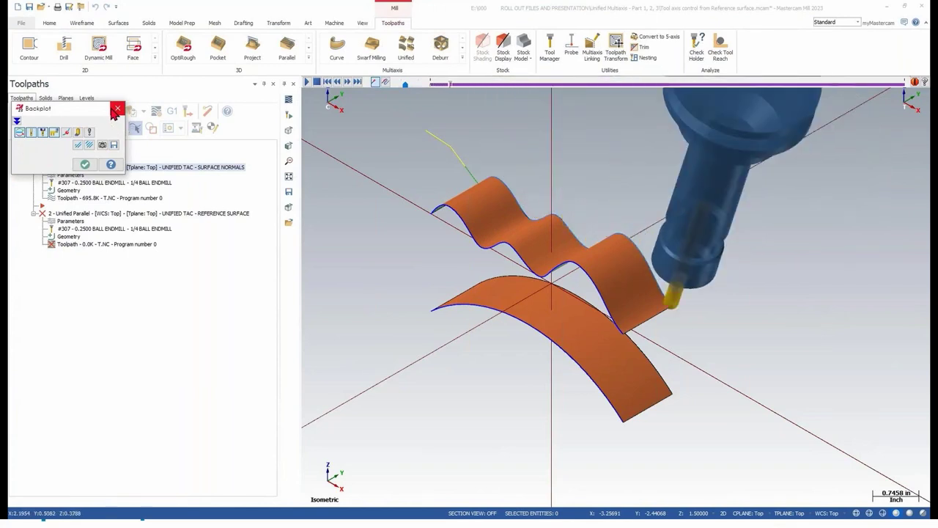
key("alt+2")
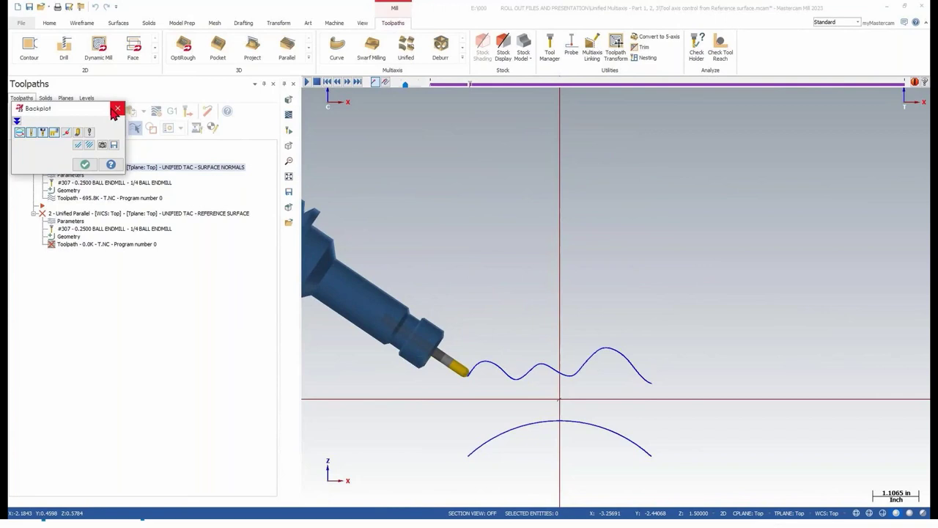
key("alt+7")
left_click(117, 109)
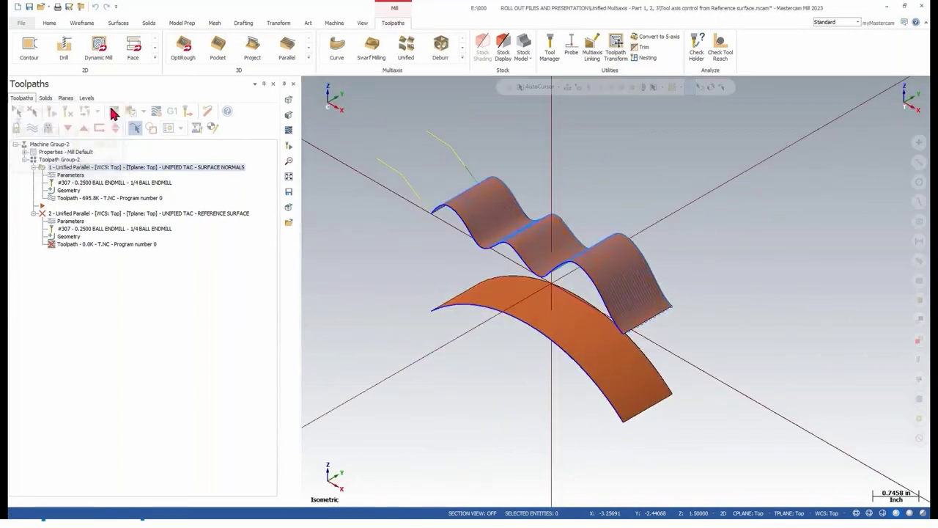
Replace the reference surface operation's geometry with the geometry of the surface normals operation.
left_click(72, 192)
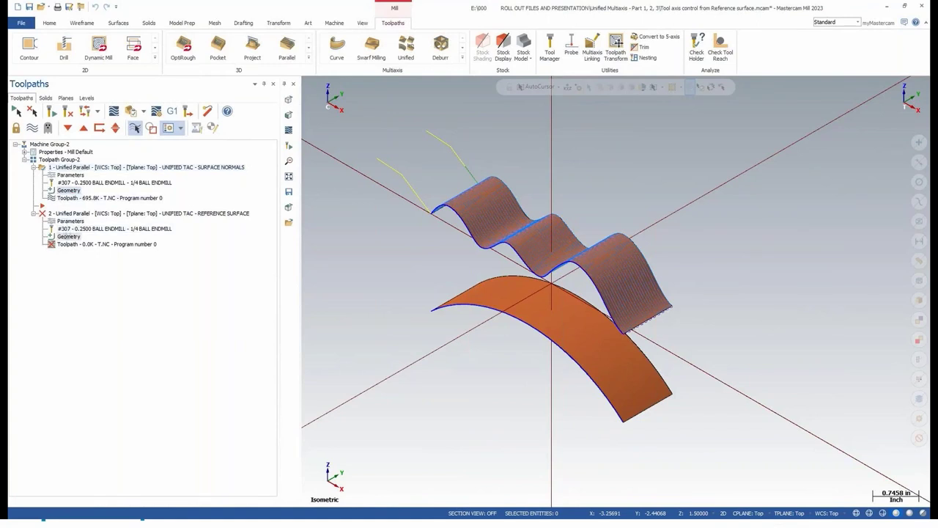
right_click(85, 235)
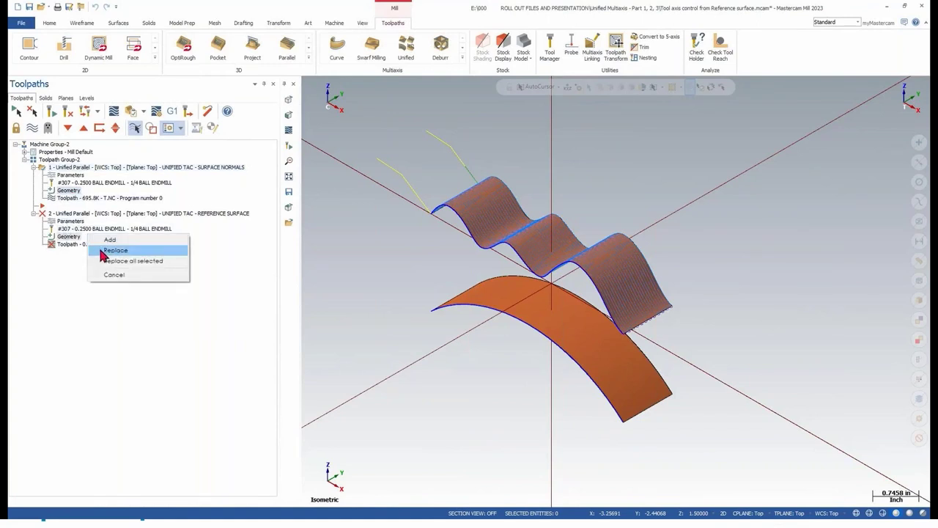
left_click(110, 251)
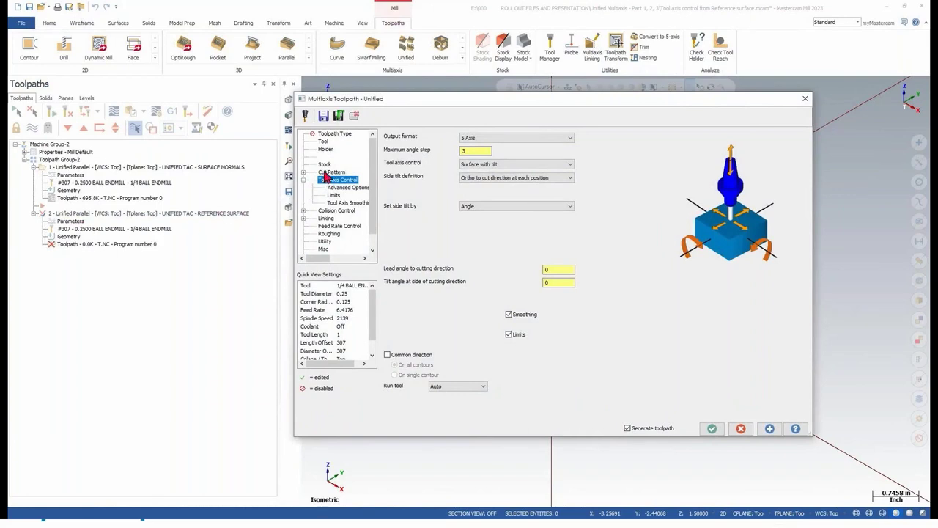
Set the second Unified operation's tool axis control to Tilt relative to reference surface, using the lower arched surface as reference.
left_click(328, 174)
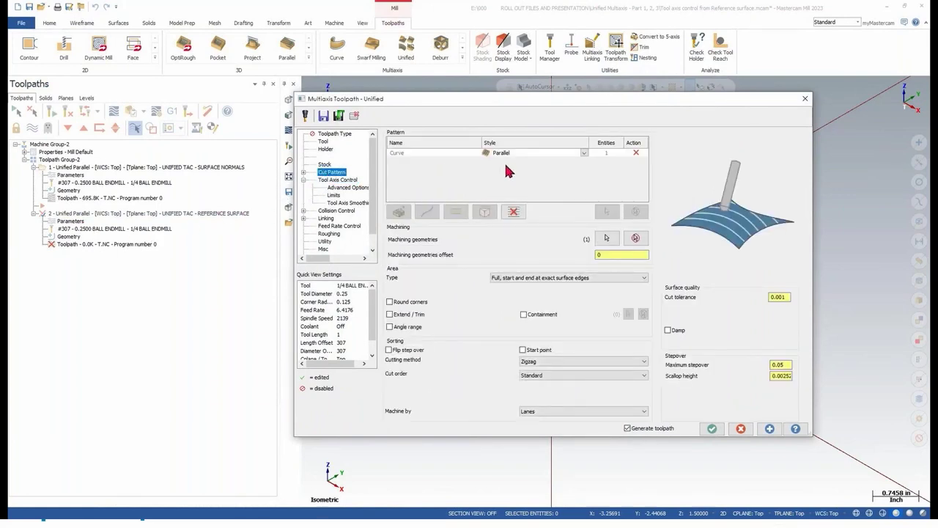
left_click(351, 180)
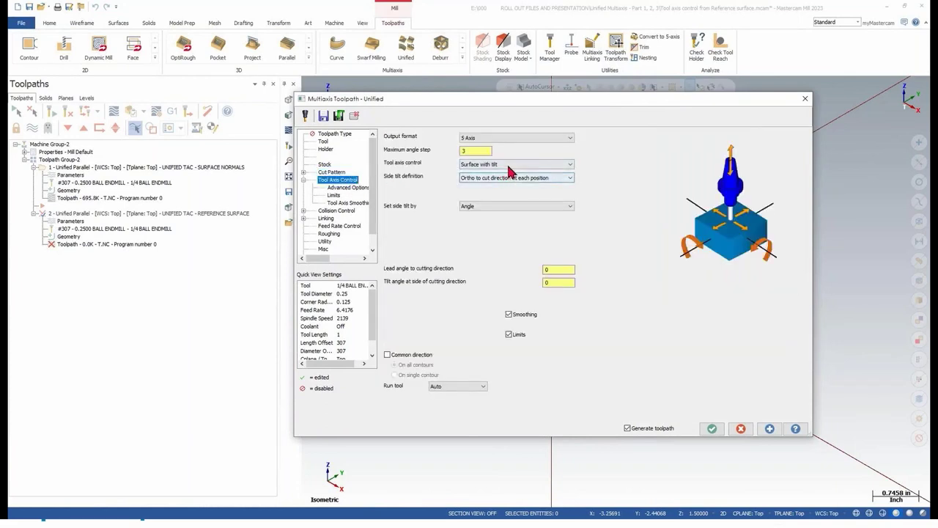
left_click(511, 166)
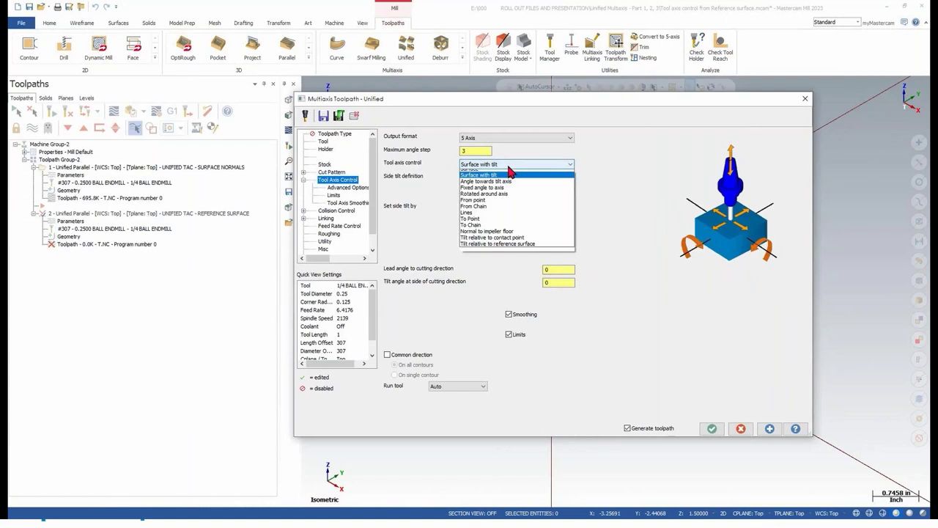
left_click(513, 248)
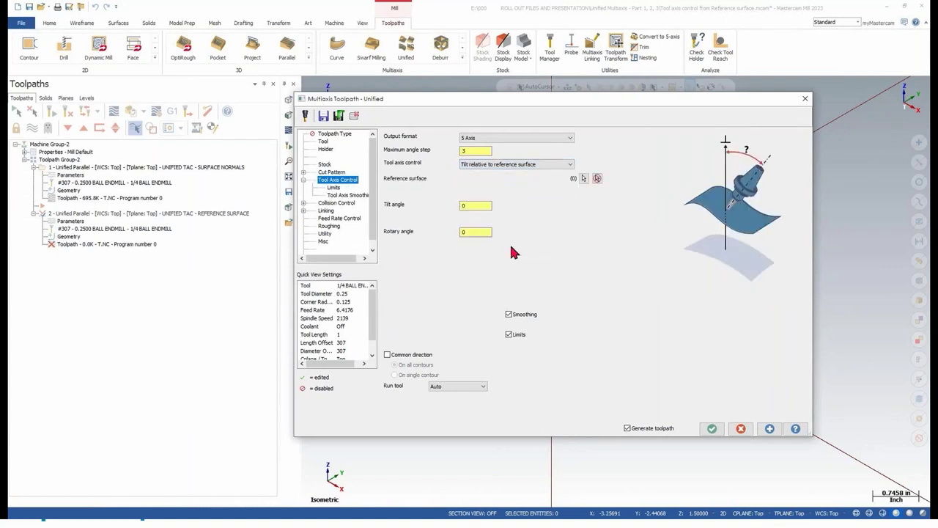
left_click(584, 178)
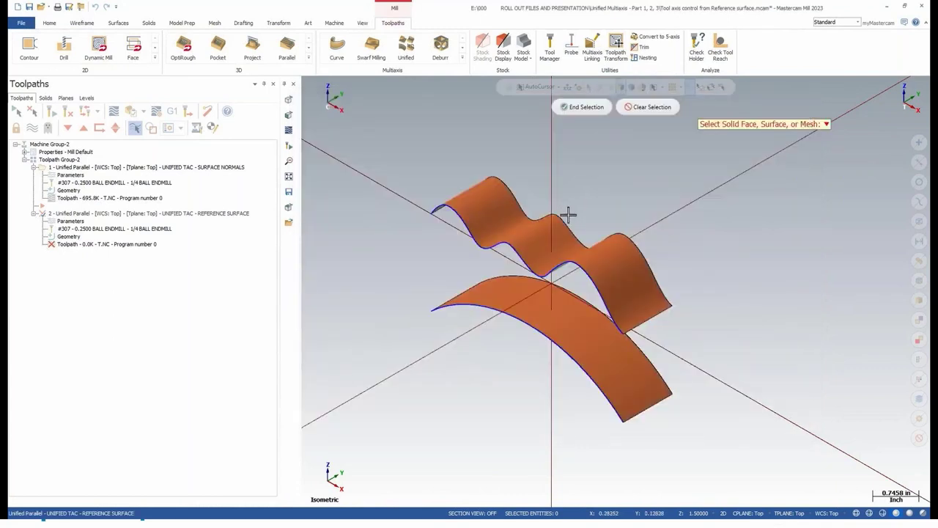
left_click(553, 301)
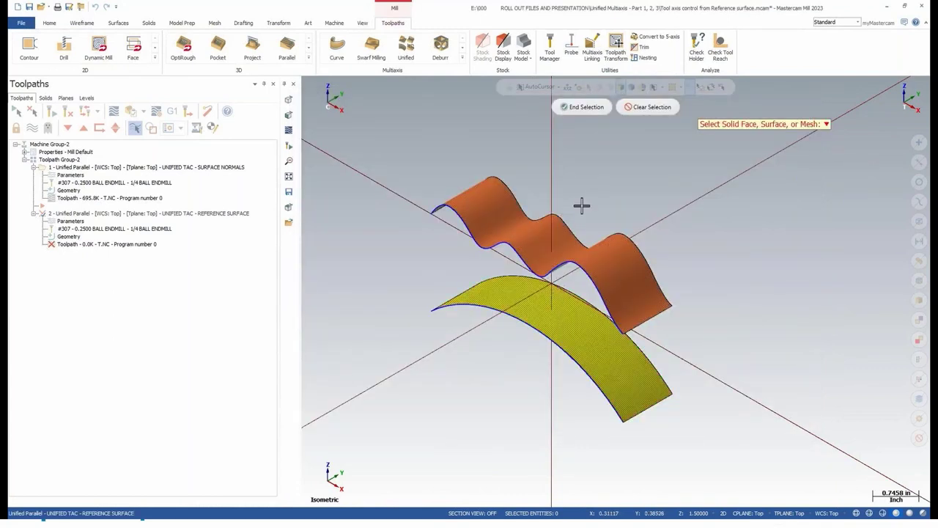
left_click(584, 109)
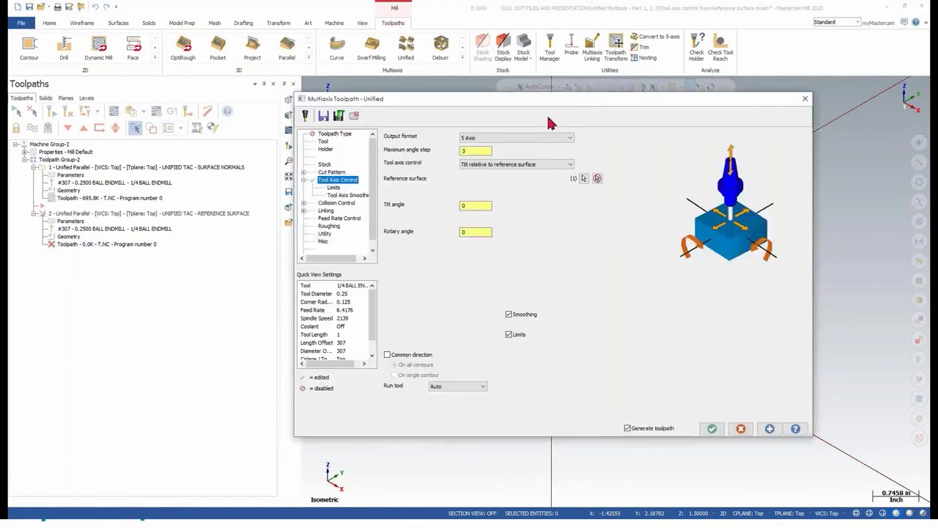
Check Collision Control, generate the reference surface toolpath and backplot it from the front view, returning to isometric before closing the backplot.
left_click(339, 205)
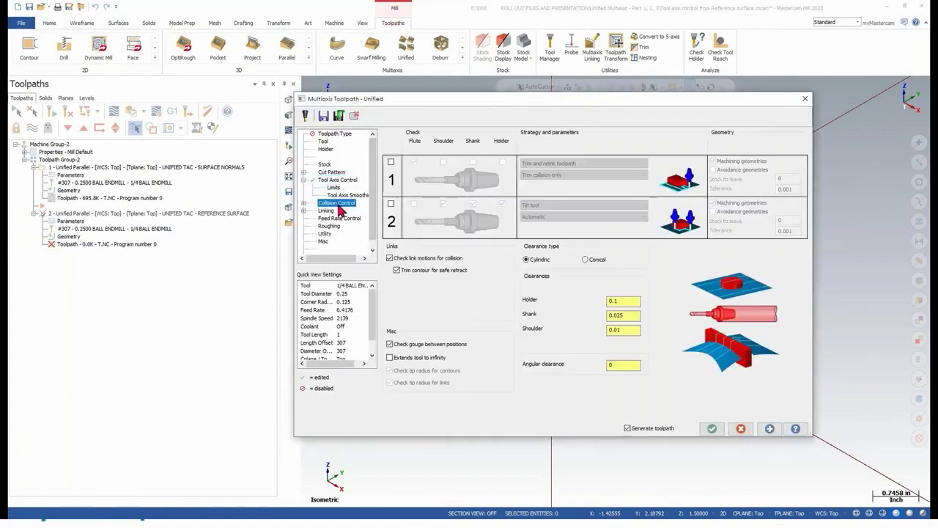
left_click(711, 429)
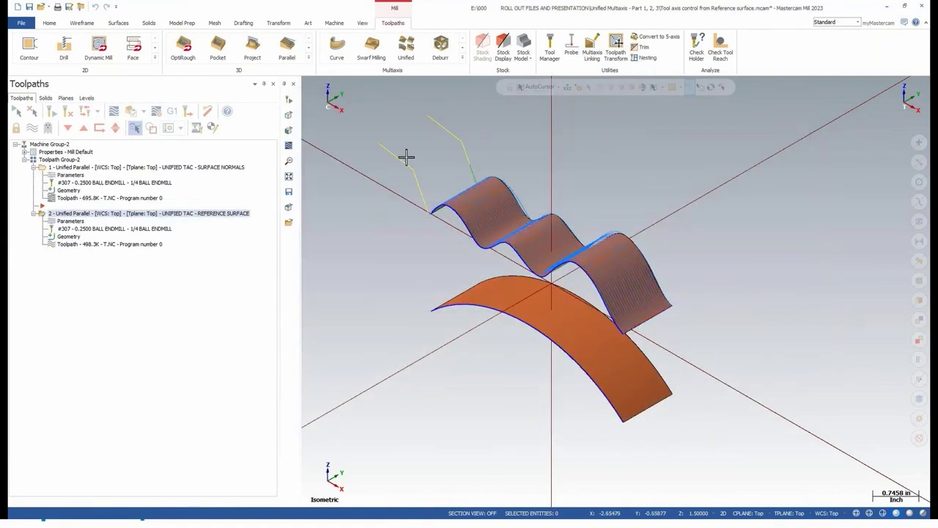
left_click(114, 111)
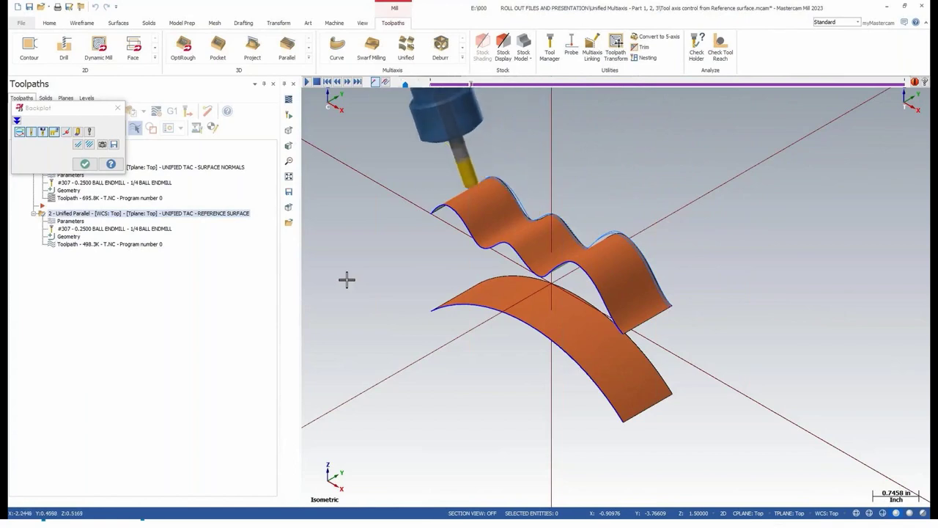
key("alt+2")
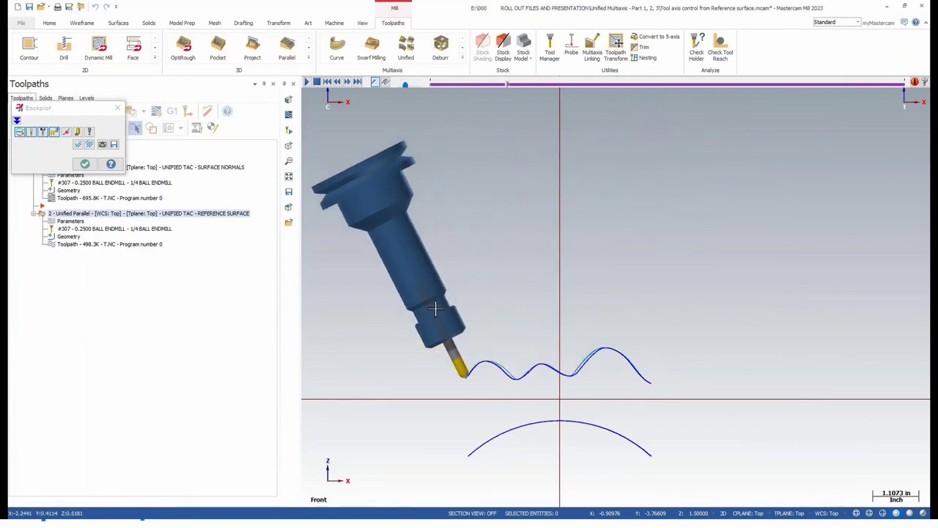
key("alt+7")
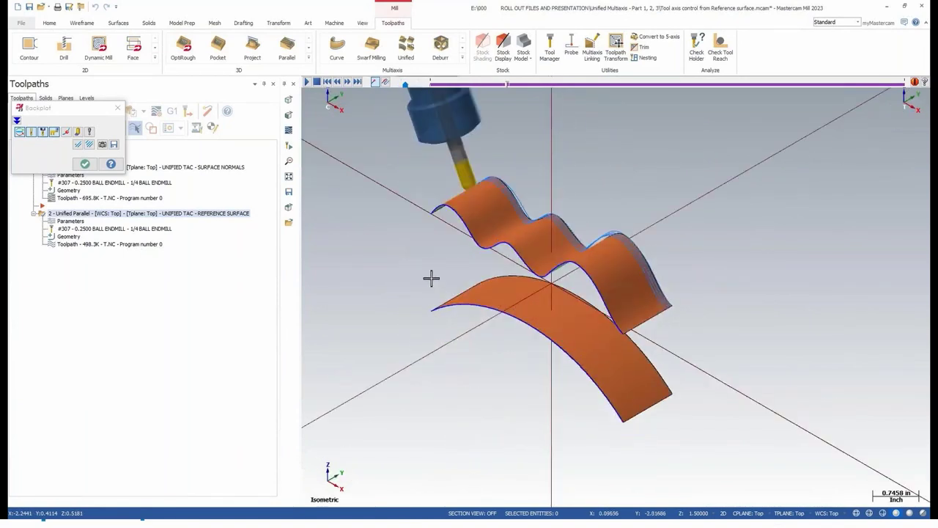
left_click(85, 163)
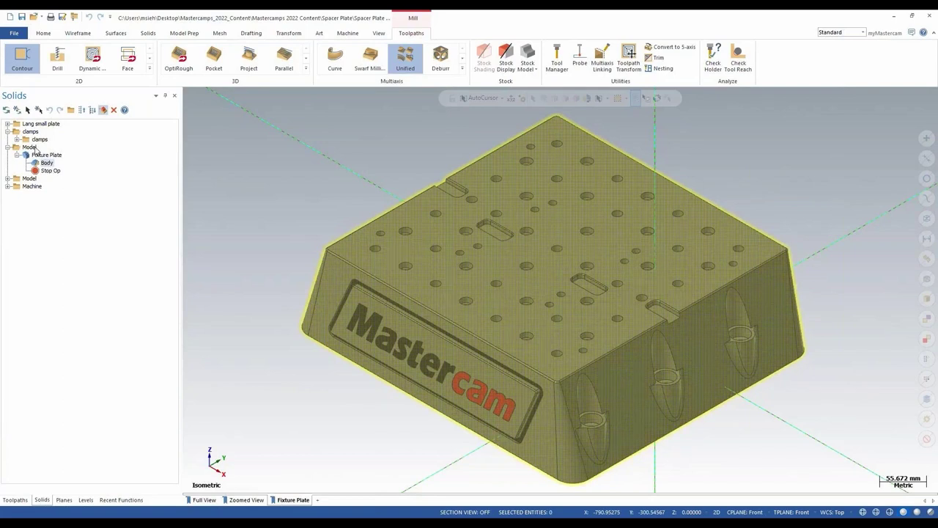
Start Find Holes on the fixture plate body, using the hole operations type with a single operation created where possible.
left_click(196, 33)
left_click(204, 59)
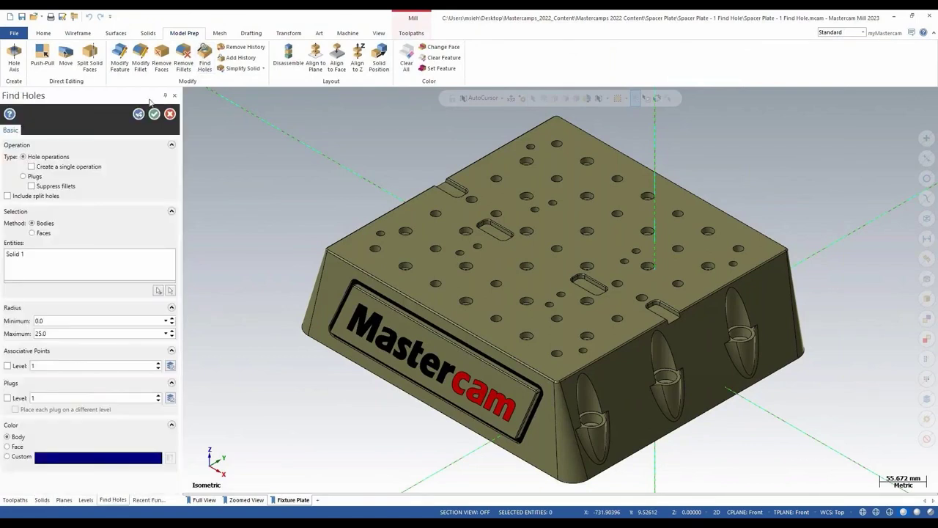
mouse_move(53, 160)
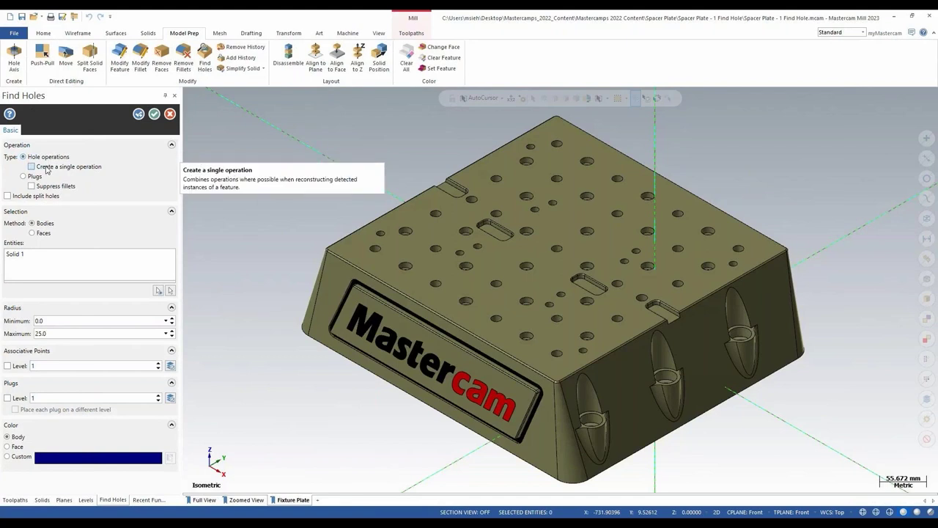
left_click(32, 166)
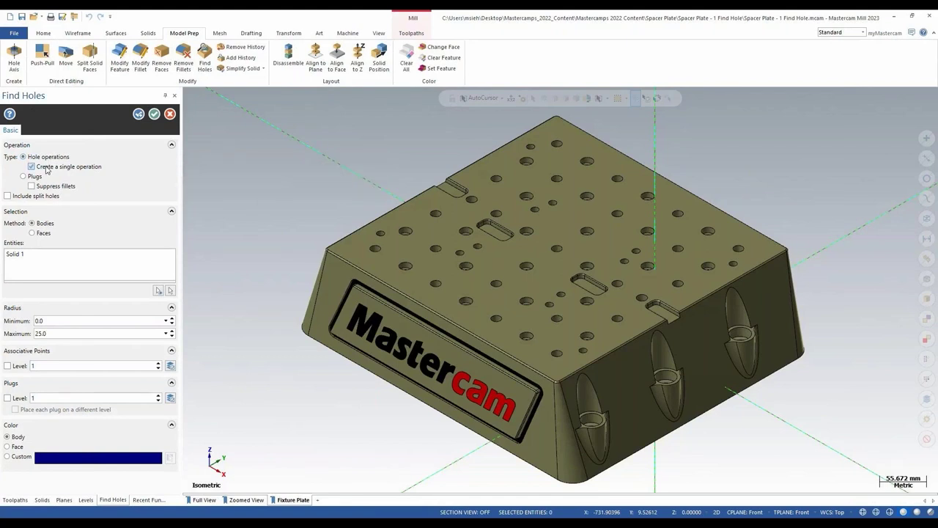
mouse_move(33, 180)
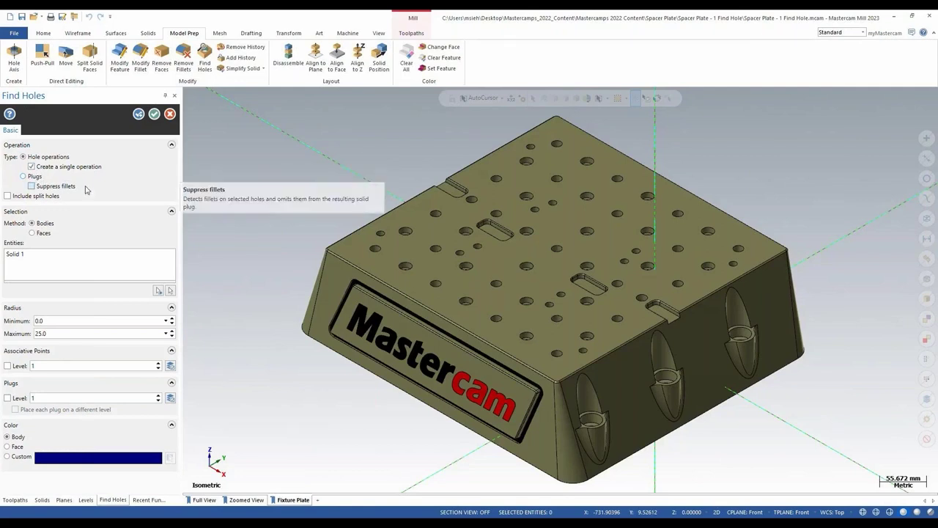
left_click(81, 262)
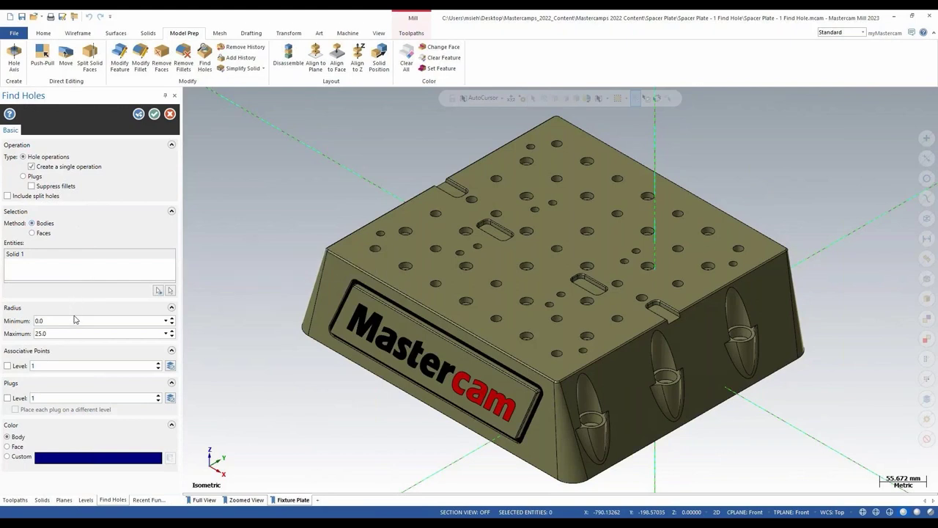
mouse_move(72, 322)
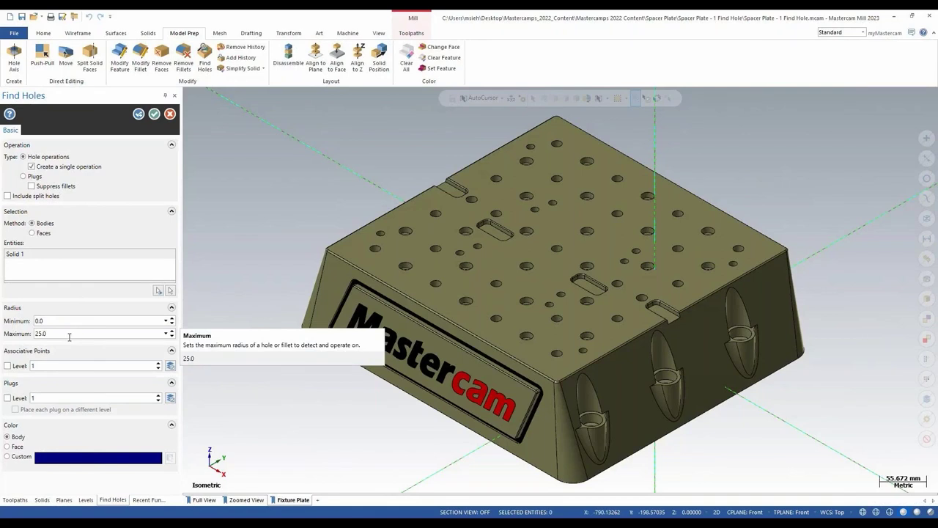
Enable associative points on level 1000 and run the hole detection on the fixture plate.
left_click(8, 365)
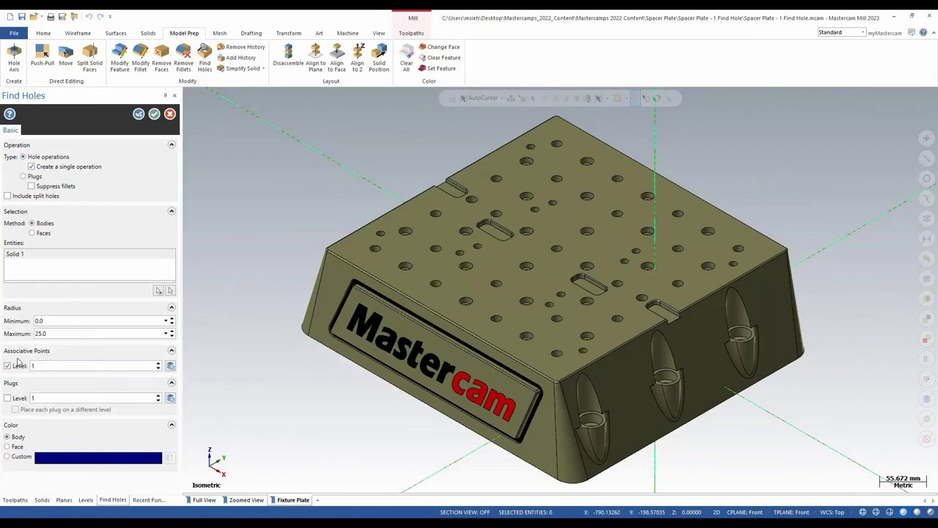
double_click(50, 365)
left_click(155, 115)
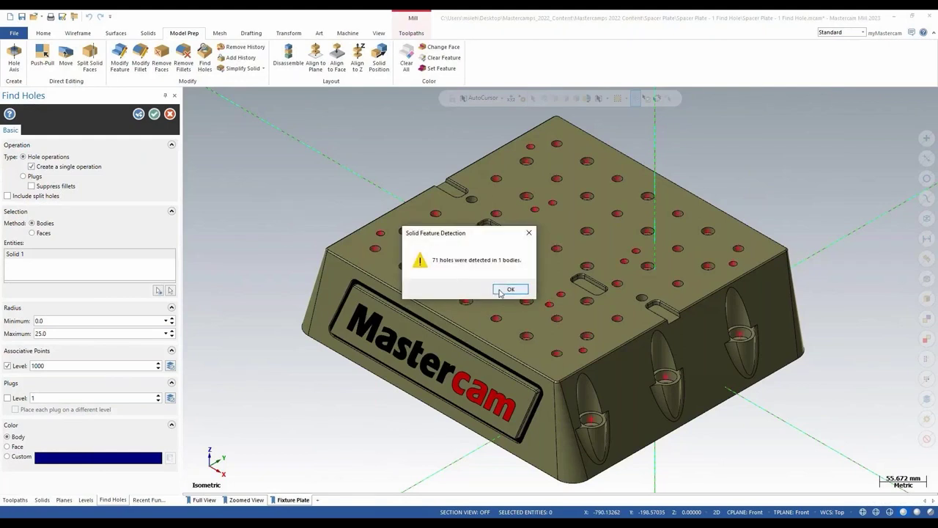
left_click(500, 292)
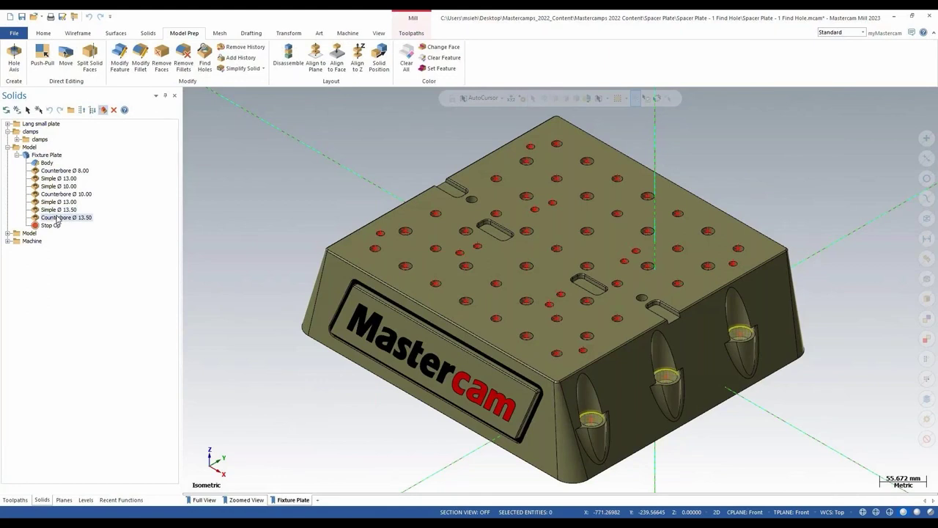
Make level 1000 the main level and hide the Lang plate spacer level.
left_click(86, 499)
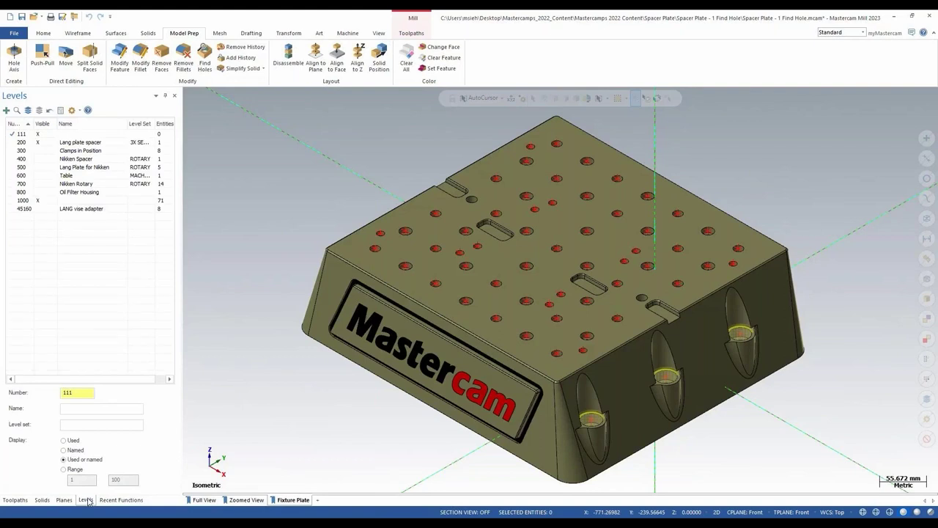
left_click(20, 201)
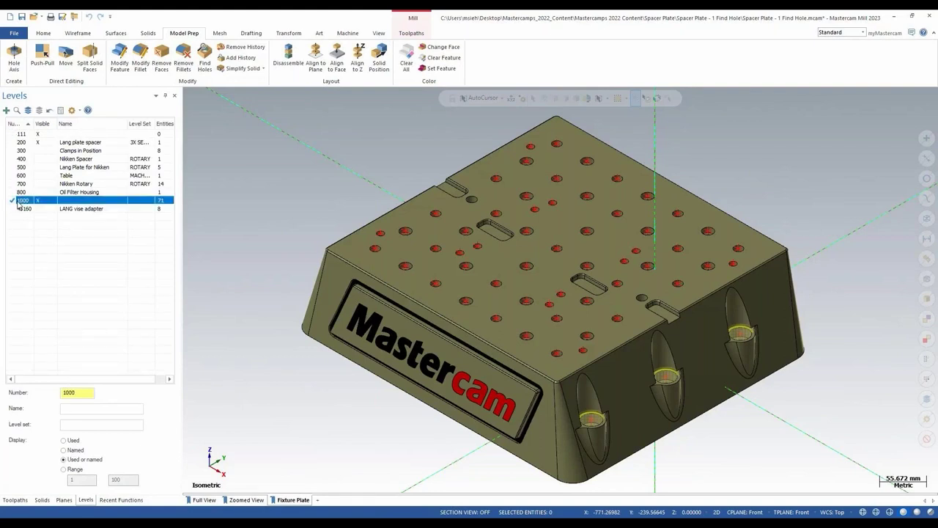
left_click(37, 143)
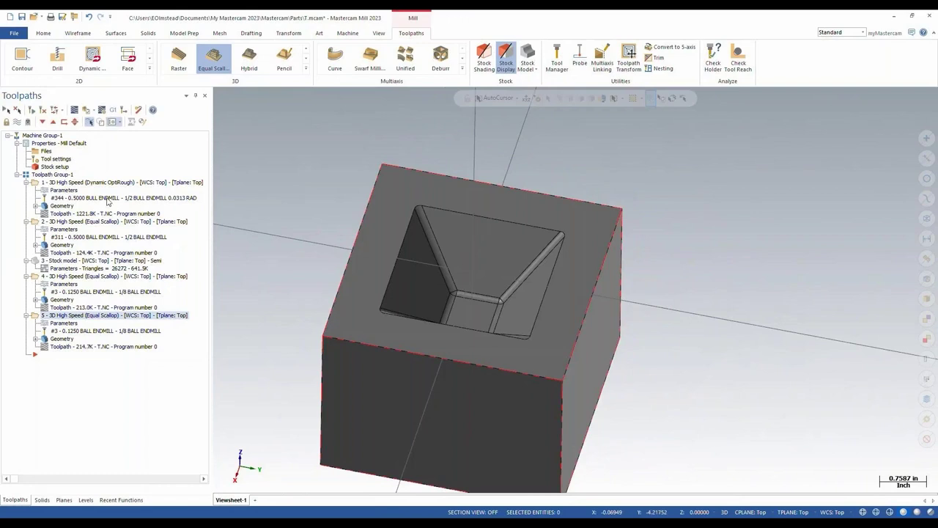
Inspect the 1/2 ball endmill Equal Scallop toolpath and the Semi stock model, examining the pocket's remaining corner material.
left_click(71, 223)
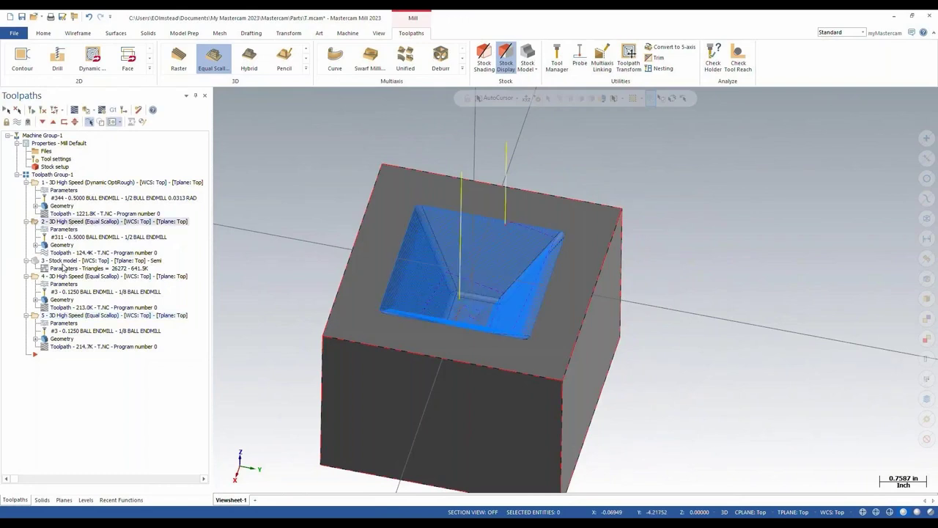
left_click(66, 261)
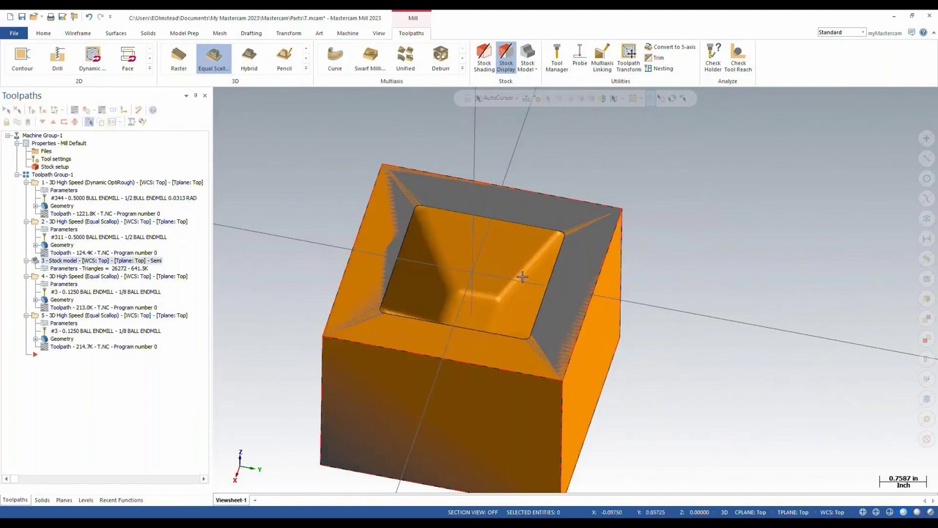
scroll(498, 268, "up", 2)
middle_click_drag(498, 268, 366, 384)
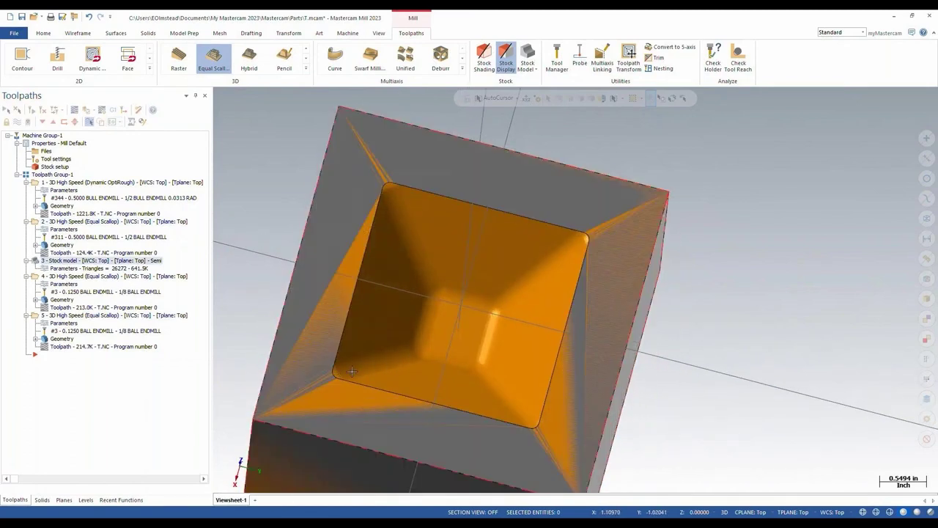
middle_click_drag(368, 369, 356, 313)
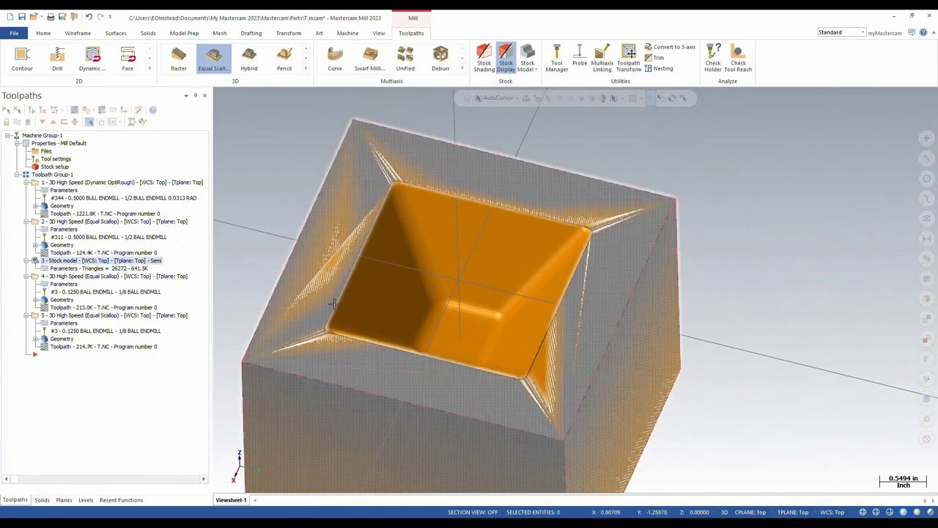
Review the Stock settings of Equal Scallop operation 5 and examine its toolpath along the pocket corners.
left_click(63, 323)
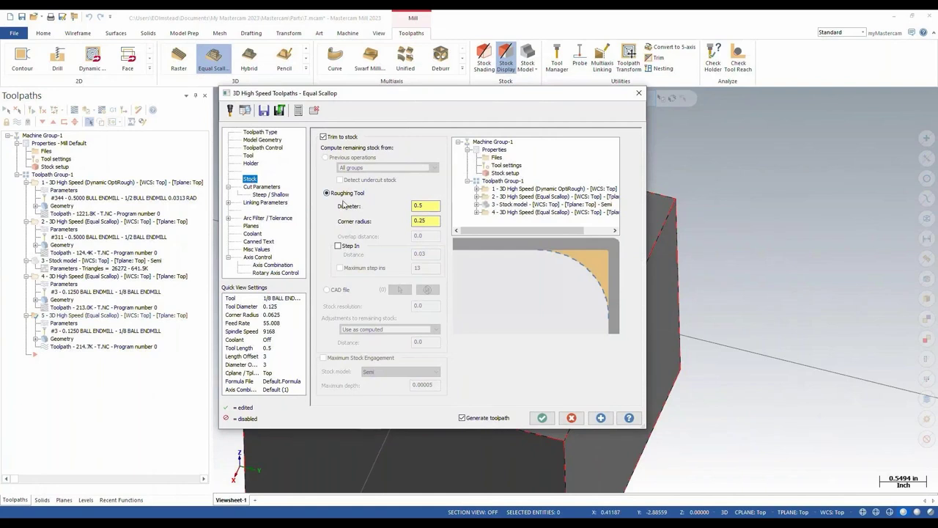
left_click(540, 418)
middle_click_drag(433, 242, 414, 229)
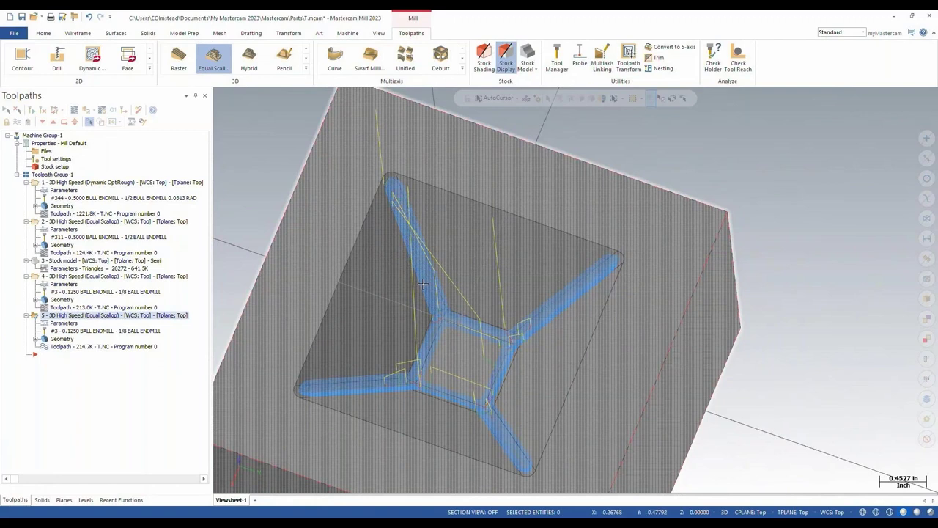
Verify Equal Scallop operation 5 in the simulator, pausing the playback partway through the corner cuts.
left_click(89, 110)
left_click(86, 110)
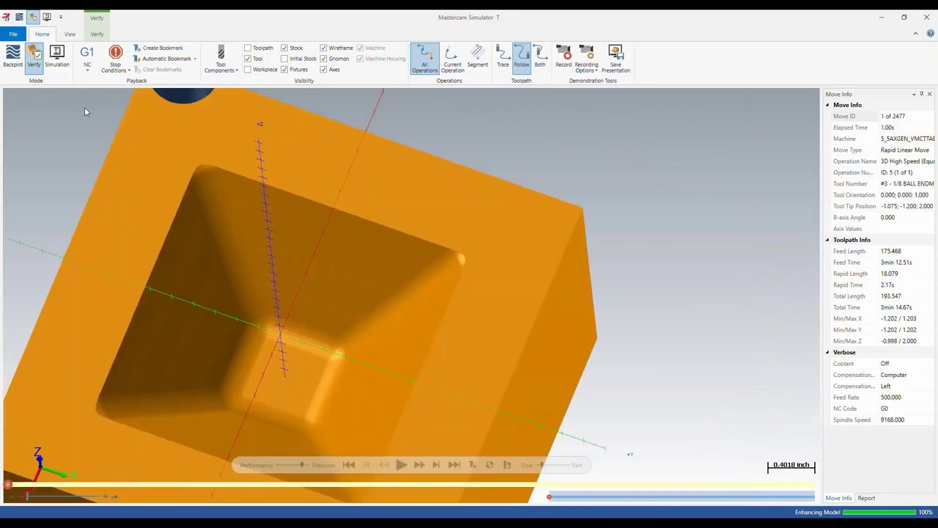
left_click(401, 464)
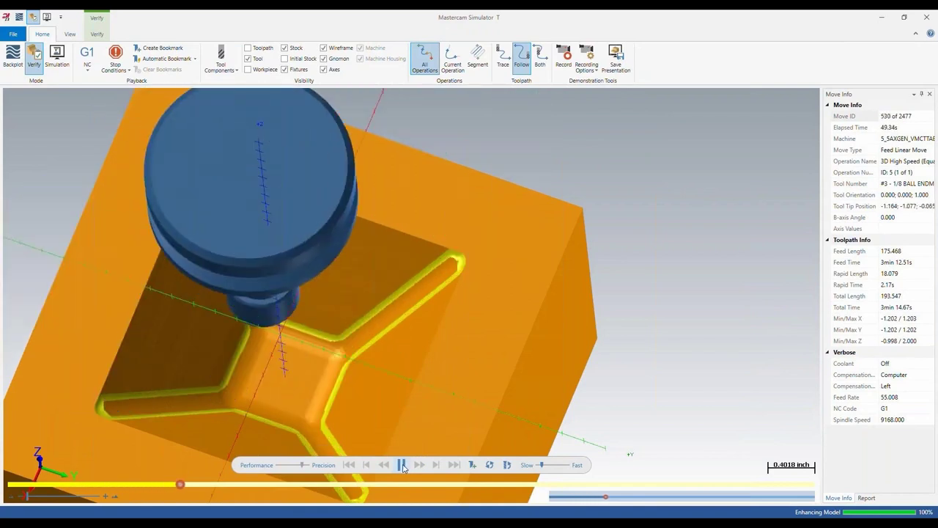
left_click(402, 464)
Examine the material left between the cuts in a pocket corner up close and close the simulator.
middle_click_drag(198, 171, 204, 202)
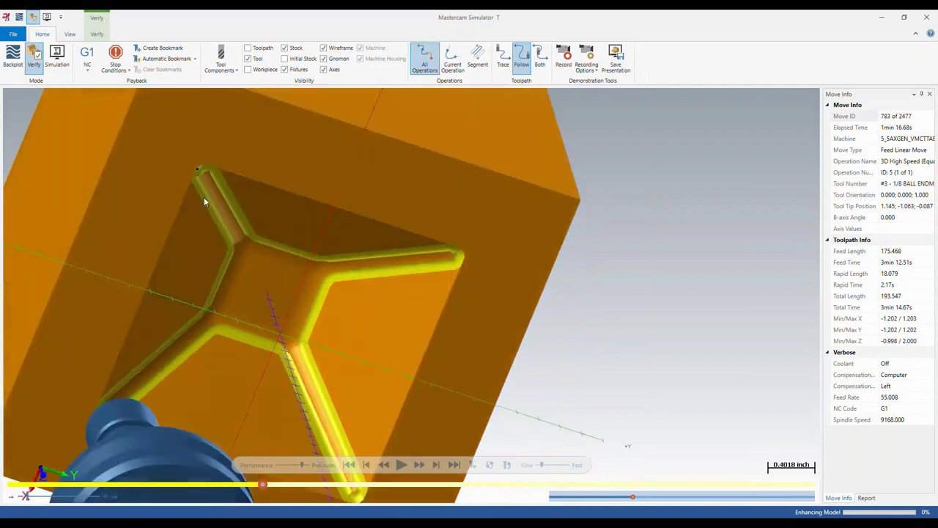
scroll(205, 202, "up", 10)
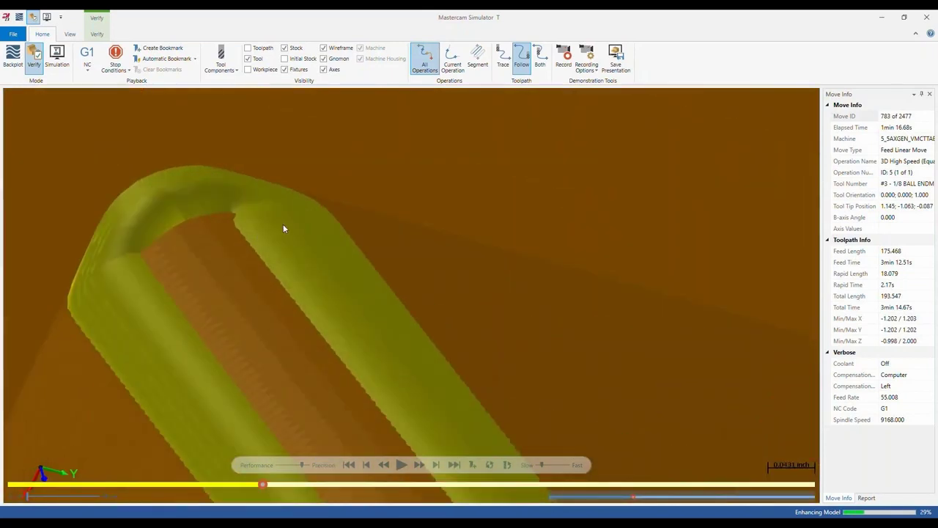
middle_click_drag(258, 236, 253, 217)
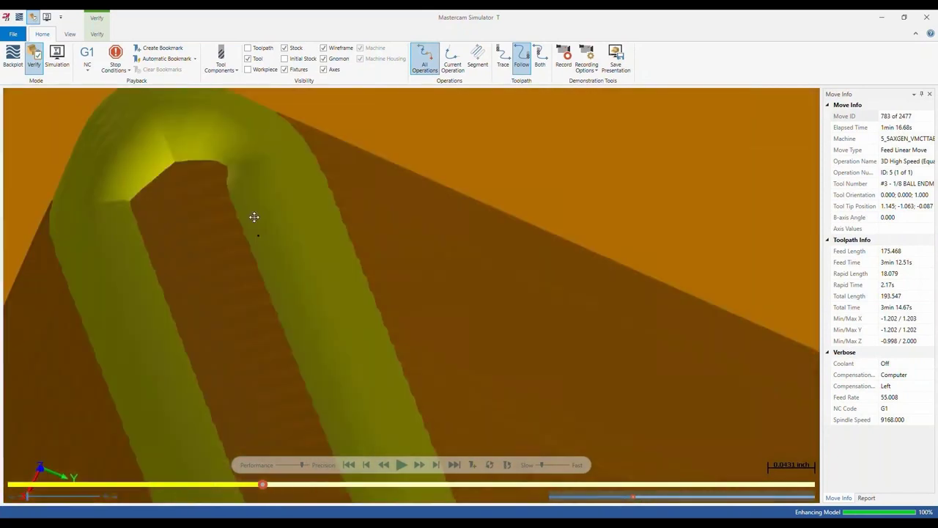
scroll(254, 220, "down", 10)
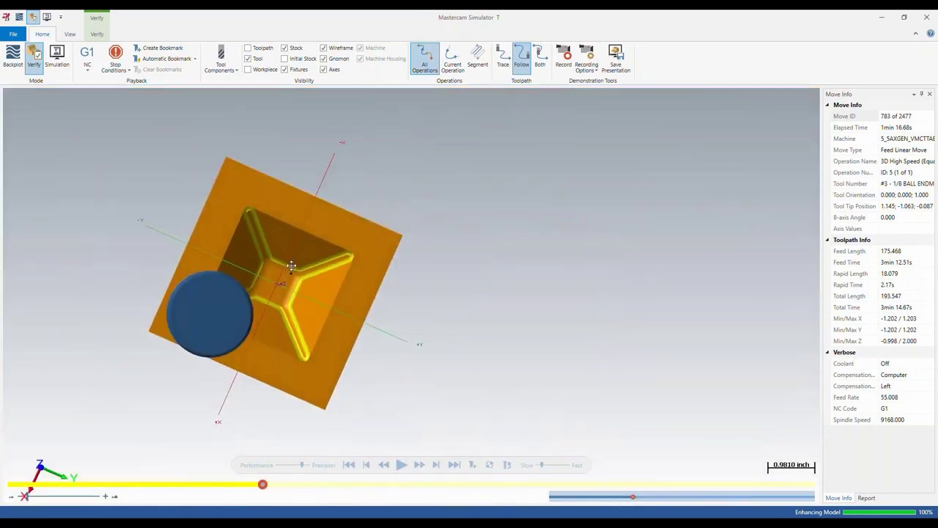
middle_click_drag(253, 220, 291, 247)
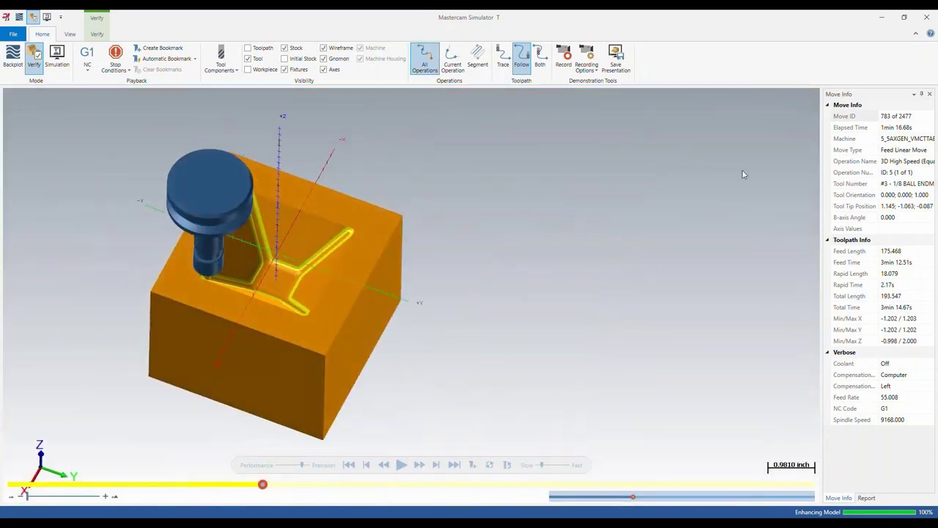
left_click(920, 20)
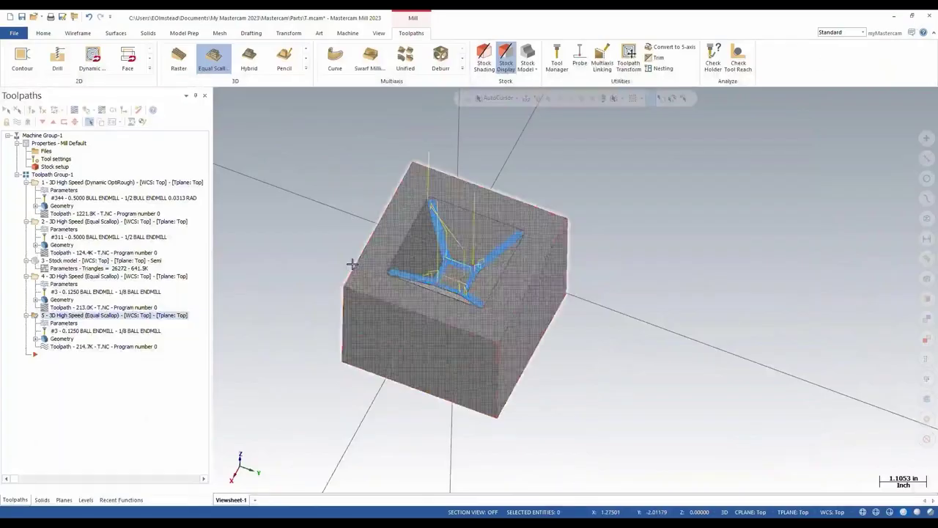
Review the Roughing Tool and Step In stock settings of Equal Scallop operation 4 and examine its toolpath in the pocket.
left_click(64, 285)
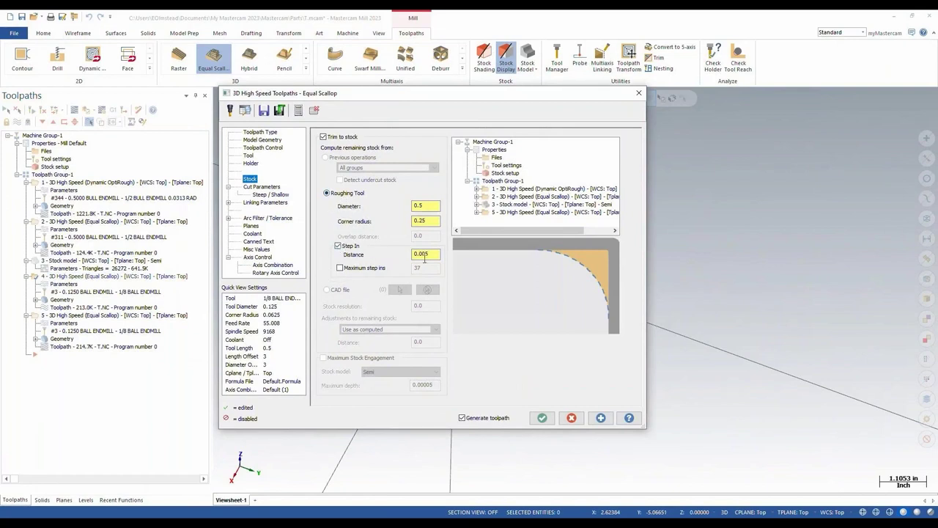
left_click(546, 423)
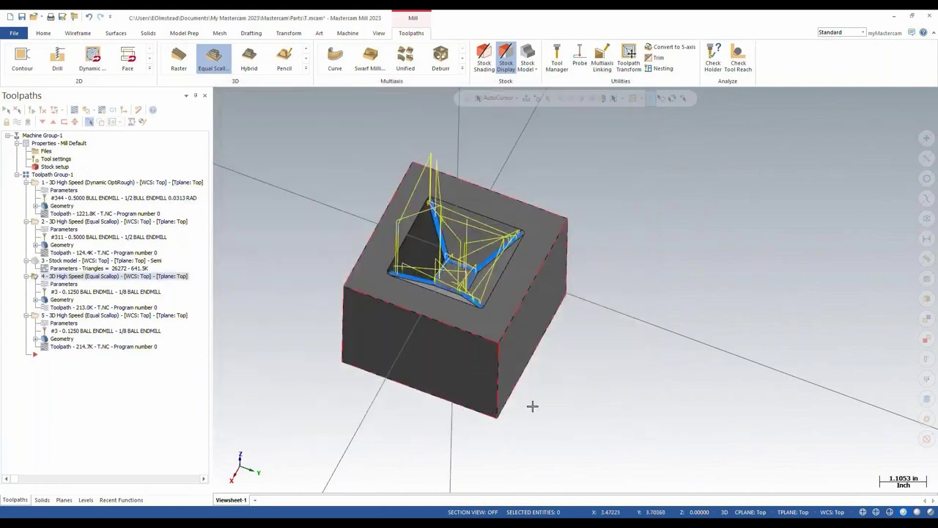
scroll(440, 212, "up", 4)
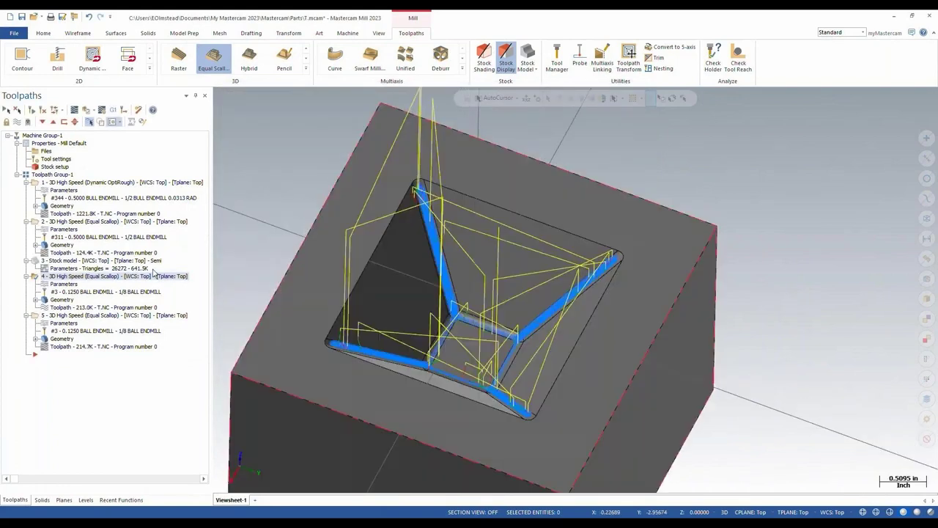
Verify Equal Scallop operations 4 and 5 together, pausing partway through operation 5 to examine the cuts in a pocket corner up close.
left_click(82, 315)
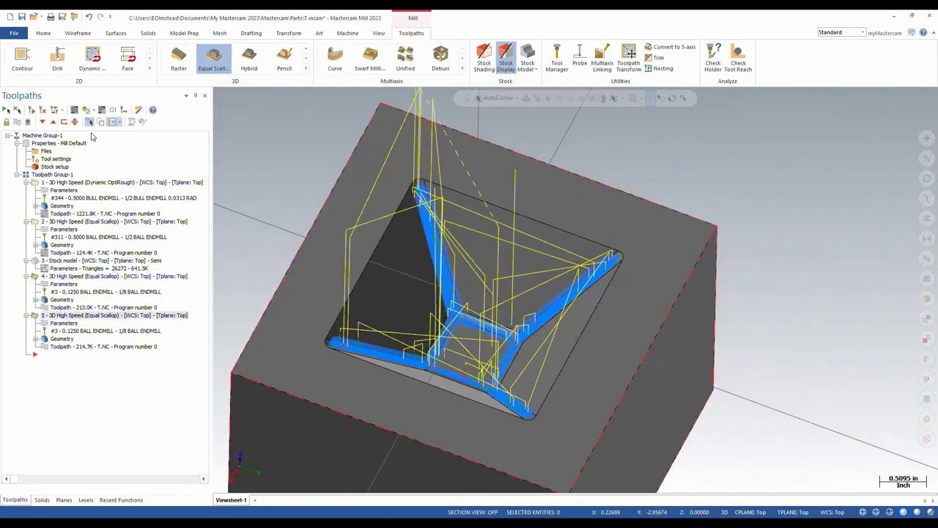
left_click(87, 110)
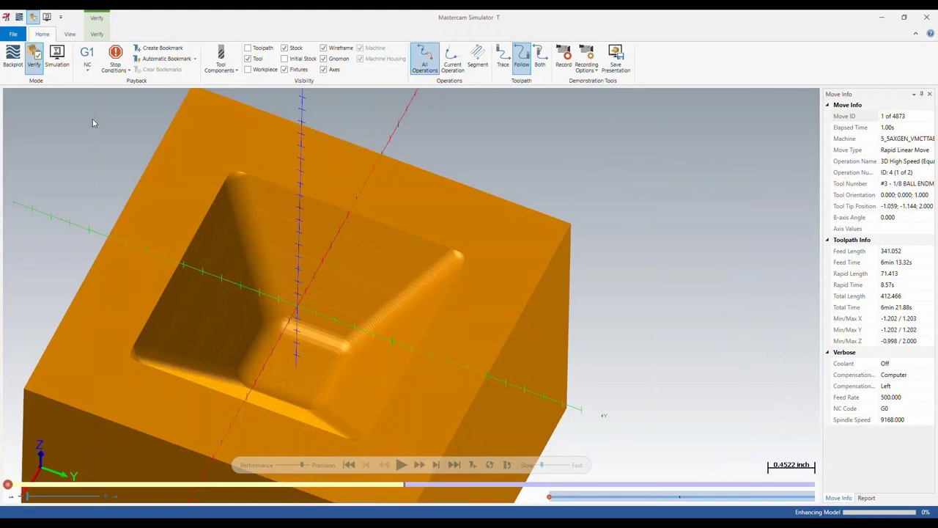
left_click(401, 466)
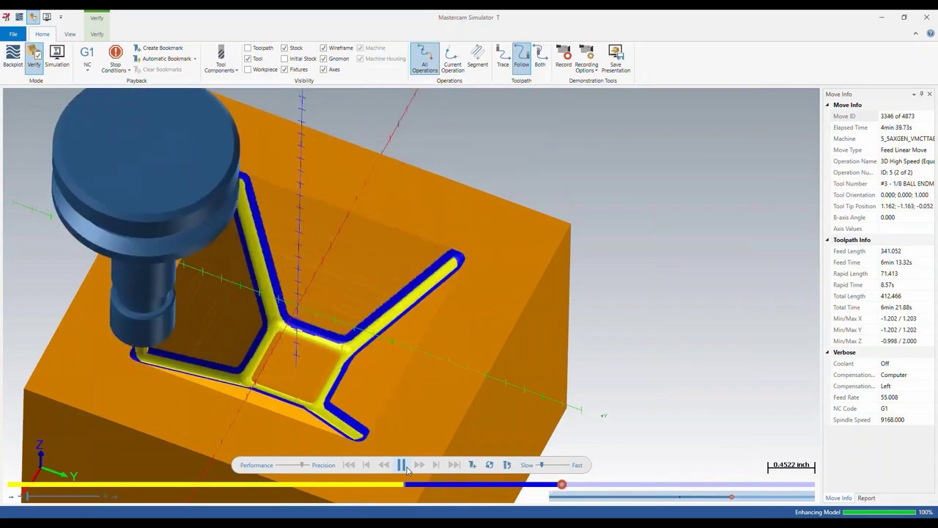
left_click(405, 466)
middle_click_drag(453, 293, 471, 263)
scroll(470, 262, "up", 8)
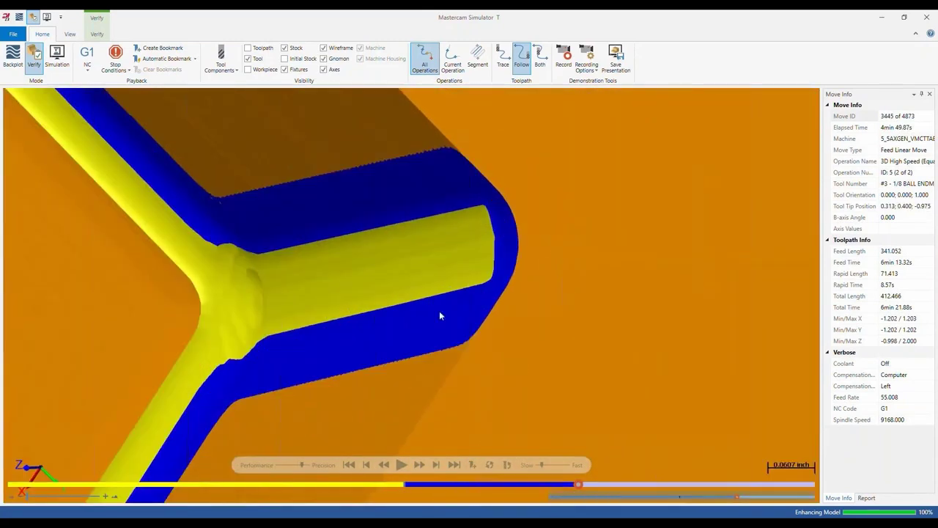
Resume the playback to the end of operation 5 and examine the cut pocket corners from several angles.
left_click(401, 464)
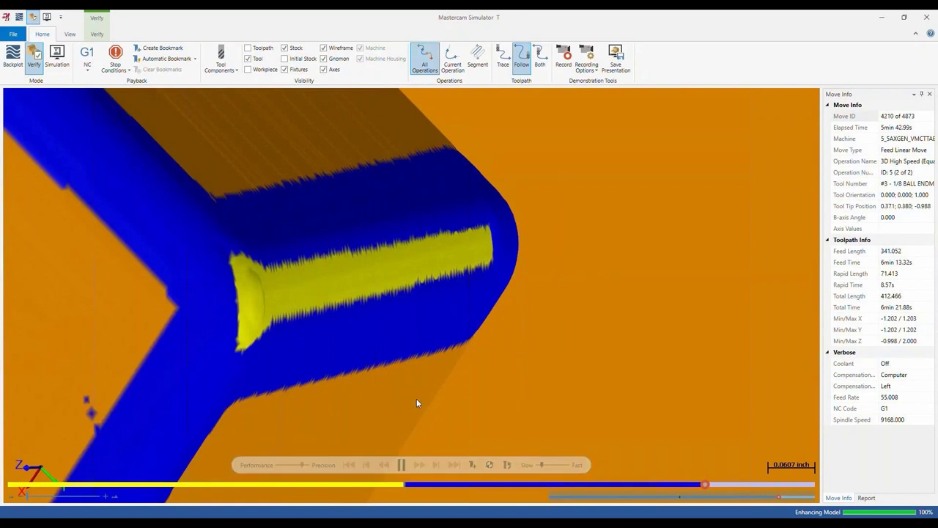
scroll(419, 393, "down", 8)
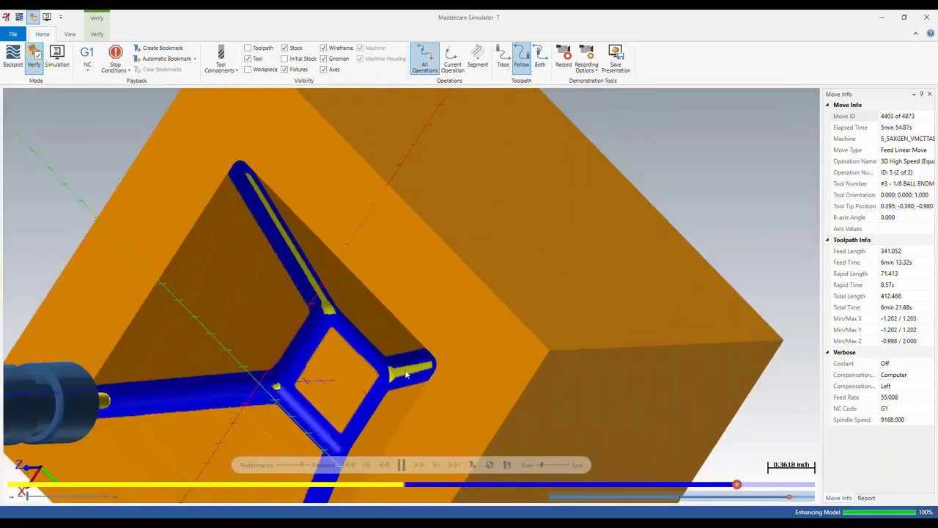
middle_click_drag(407, 374, 430, 327)
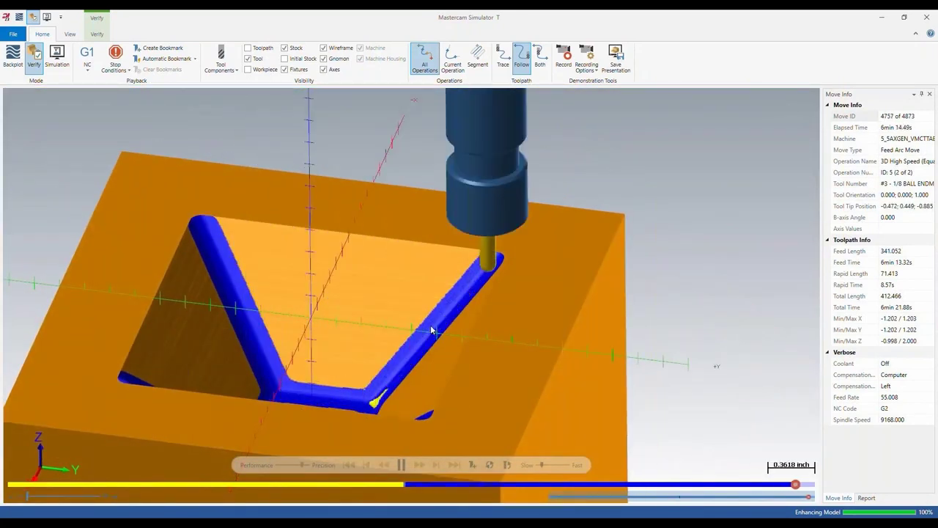
middle_click_drag(430, 329, 445, 348)
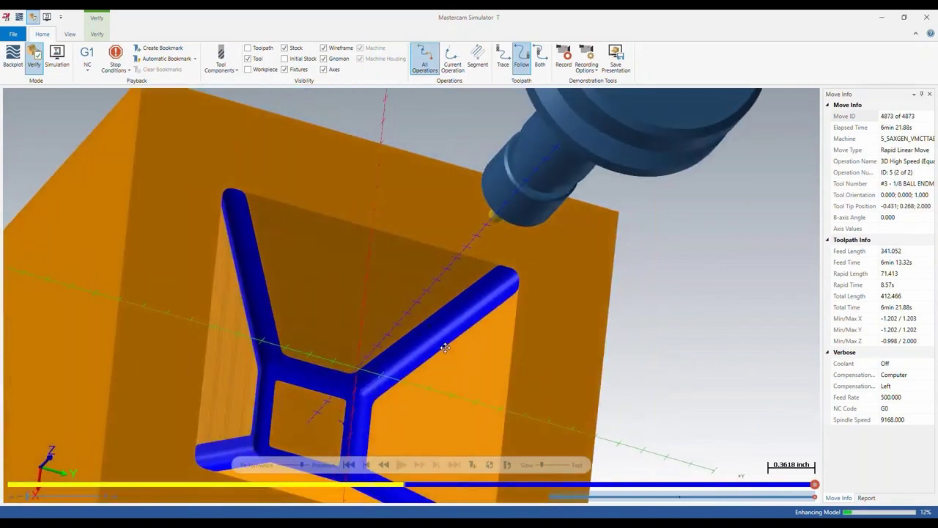